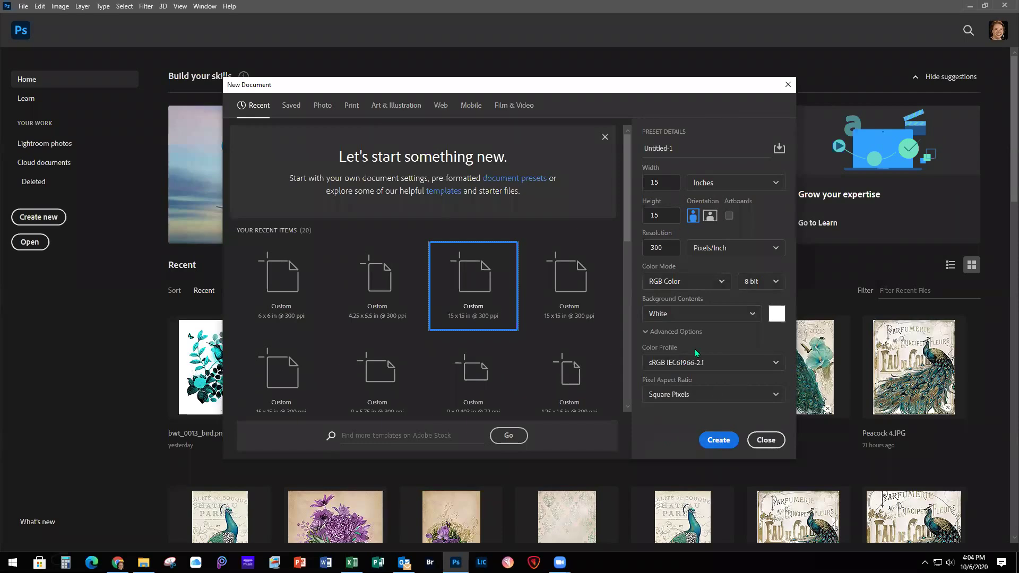
Create a 15 x 15 inch document at 300 ppi from the recent presets and add a new blank layer.
double_click(477, 290)
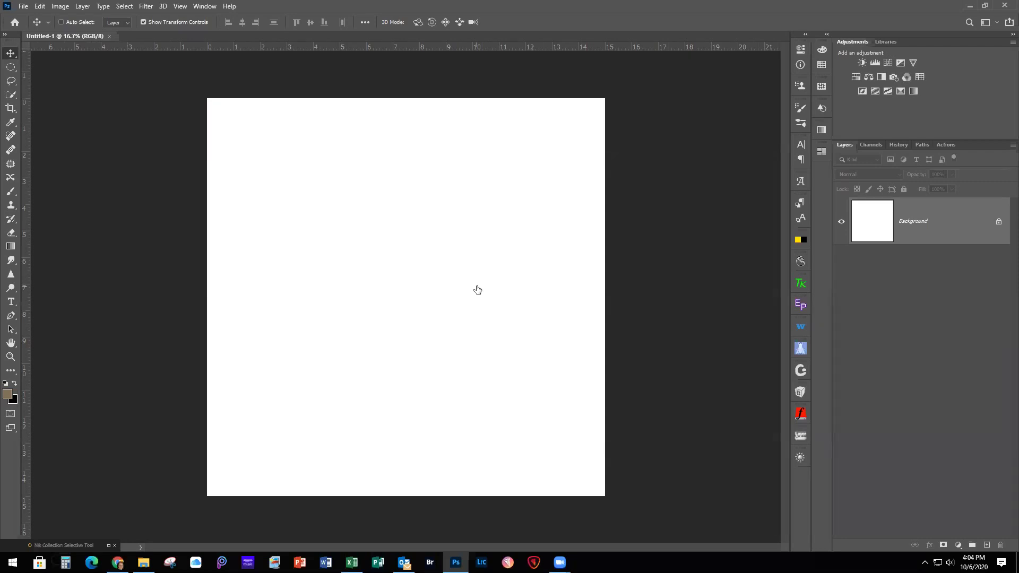
scroll(477, 290, up, 1)
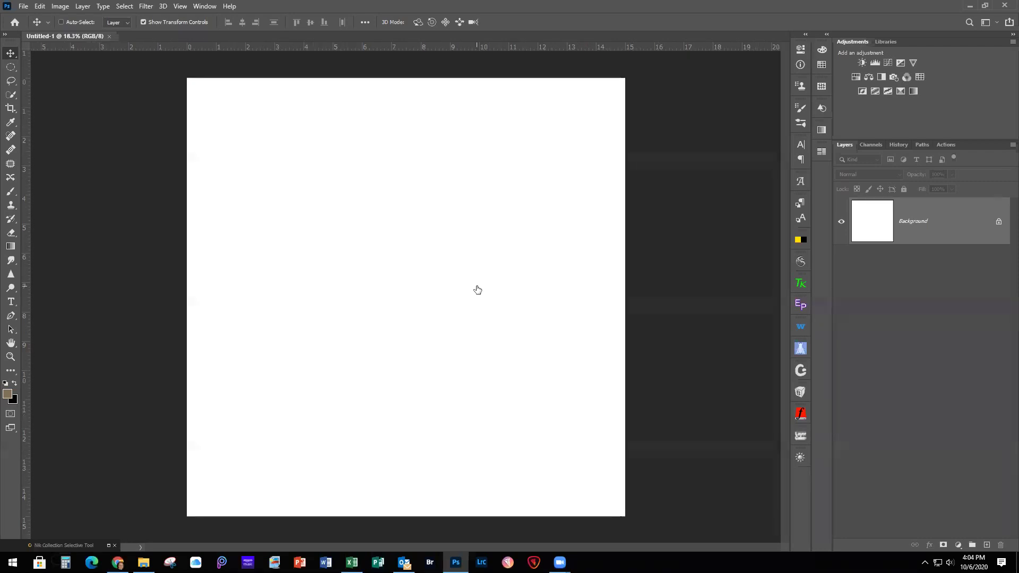
scroll(477, 290, up, 1)
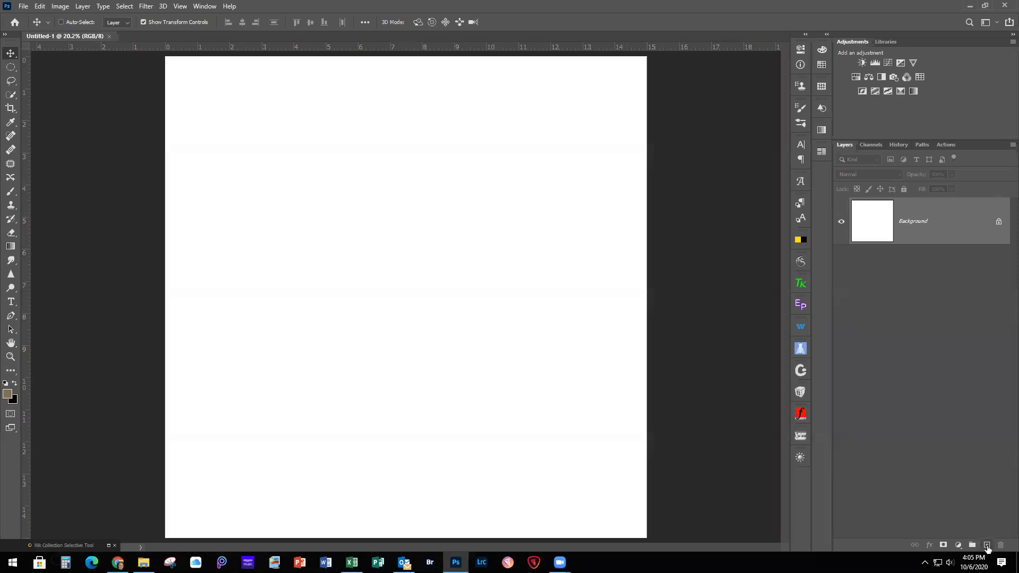
click(987, 546)
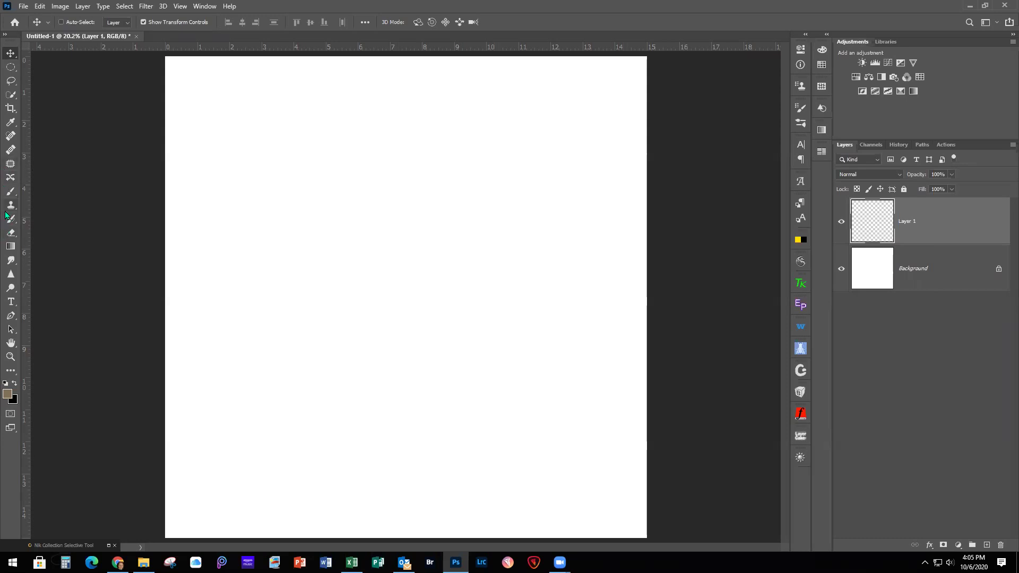
Choose the Stencil Sponge - Dry brush from the Faux Finish Brushes in the Legacy Brushes set.
click(11, 191)
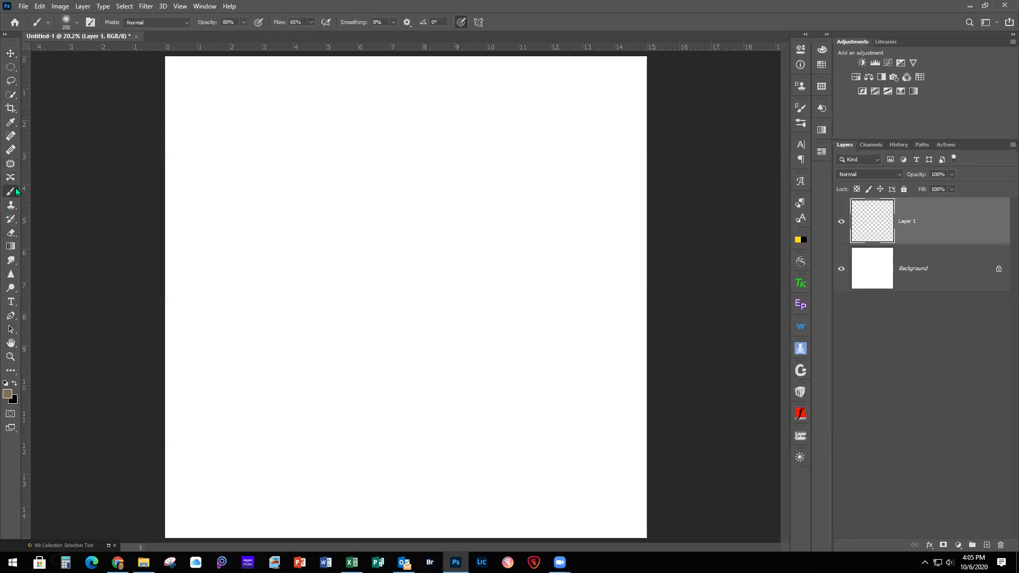
click(77, 24)
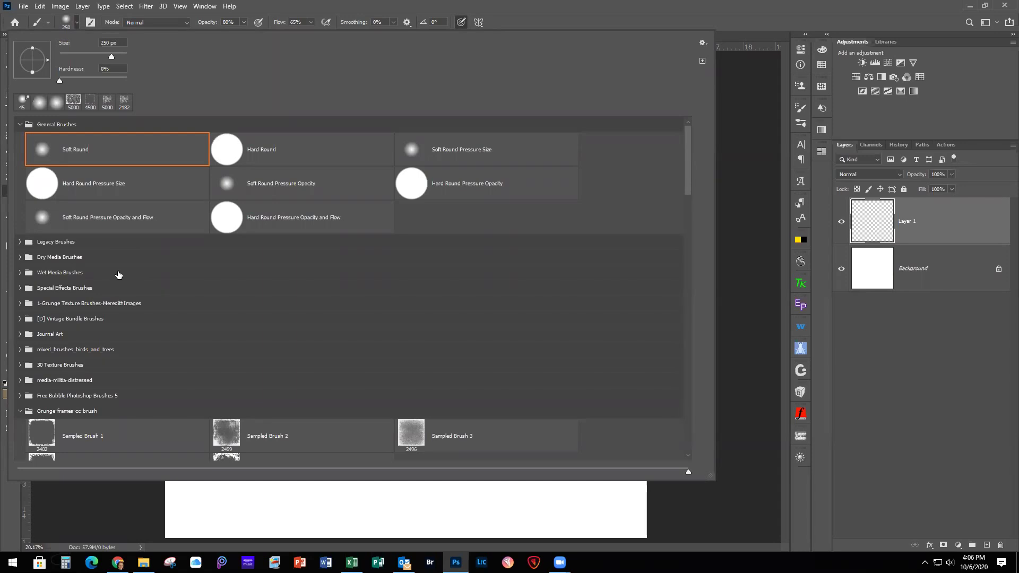
click(19, 241)
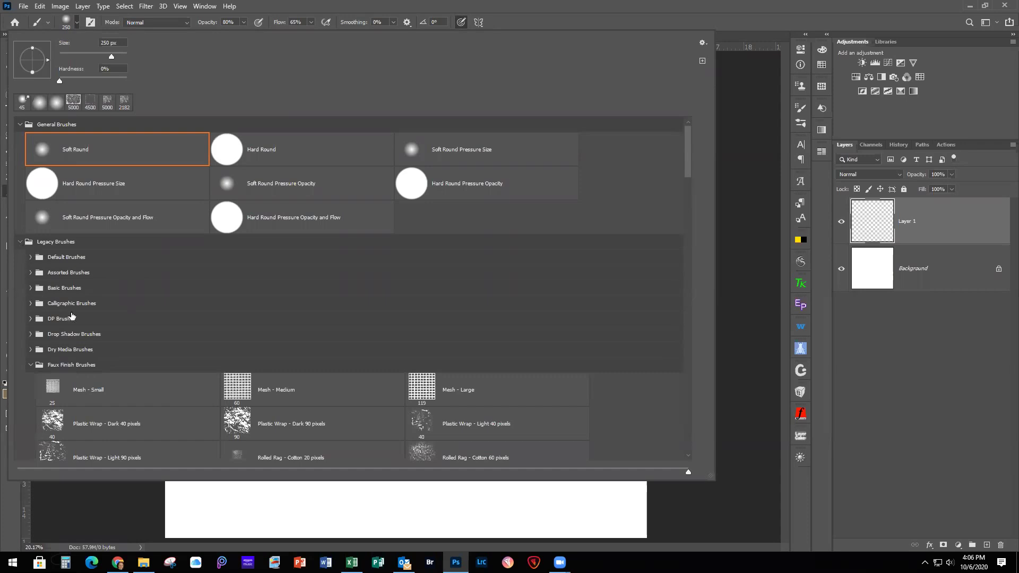
scroll(71, 318, down, 2)
scroll(72, 316, down, 2)
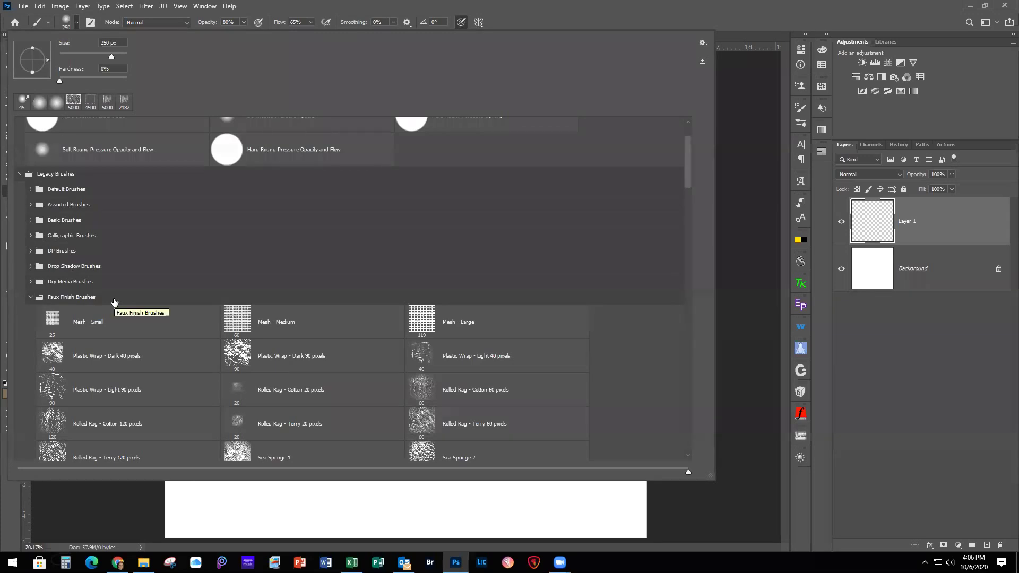
scroll(237, 351, down, 4)
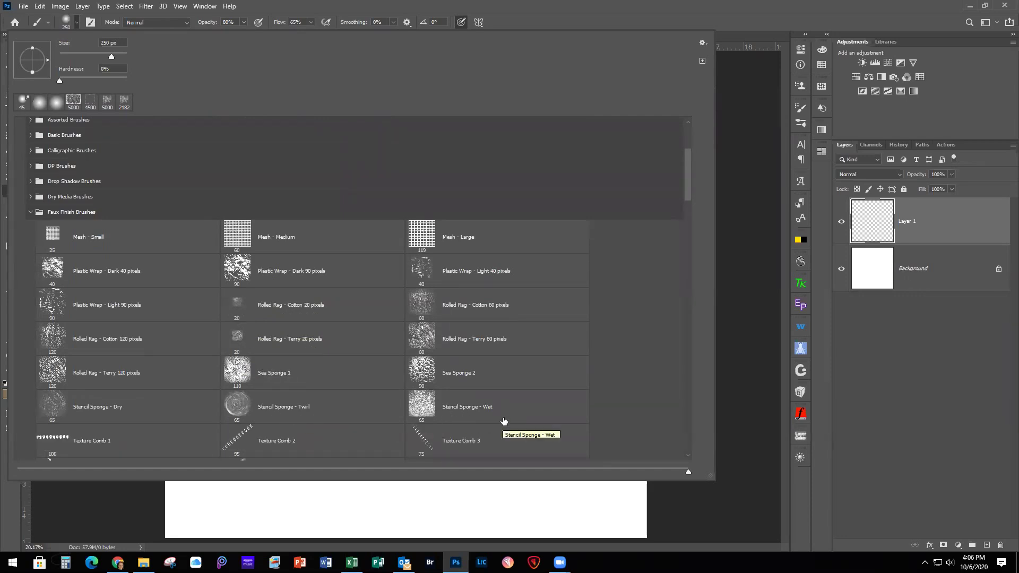
scroll(478, 419, down, 2)
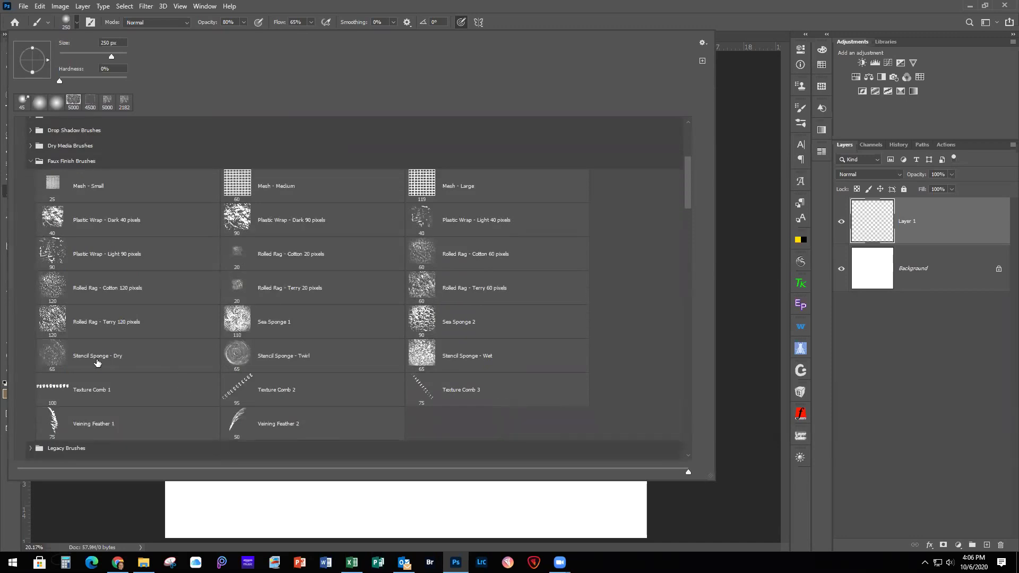
double_click(54, 356)
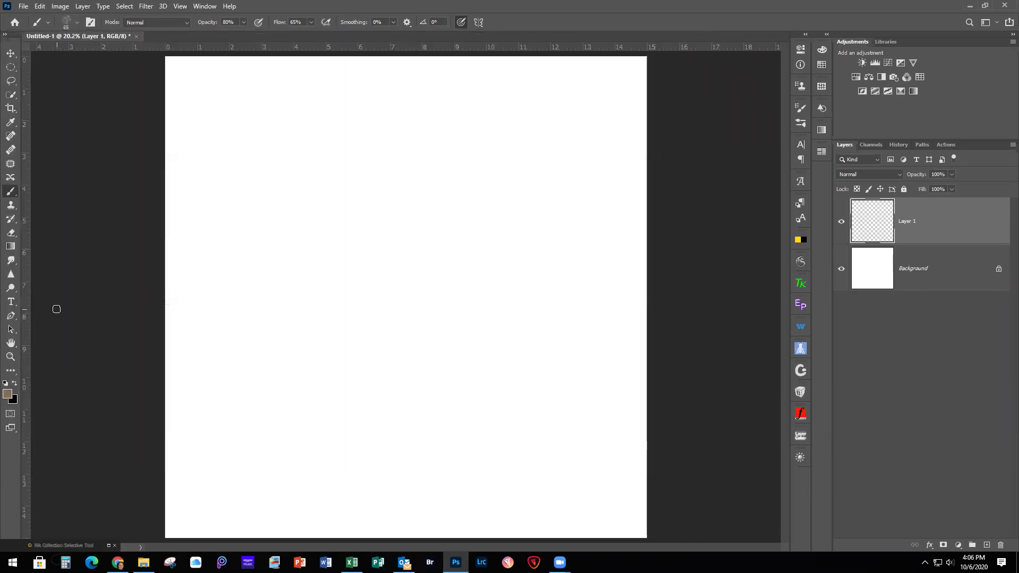
Set the foreground color to hex 958657.
click(9, 395)
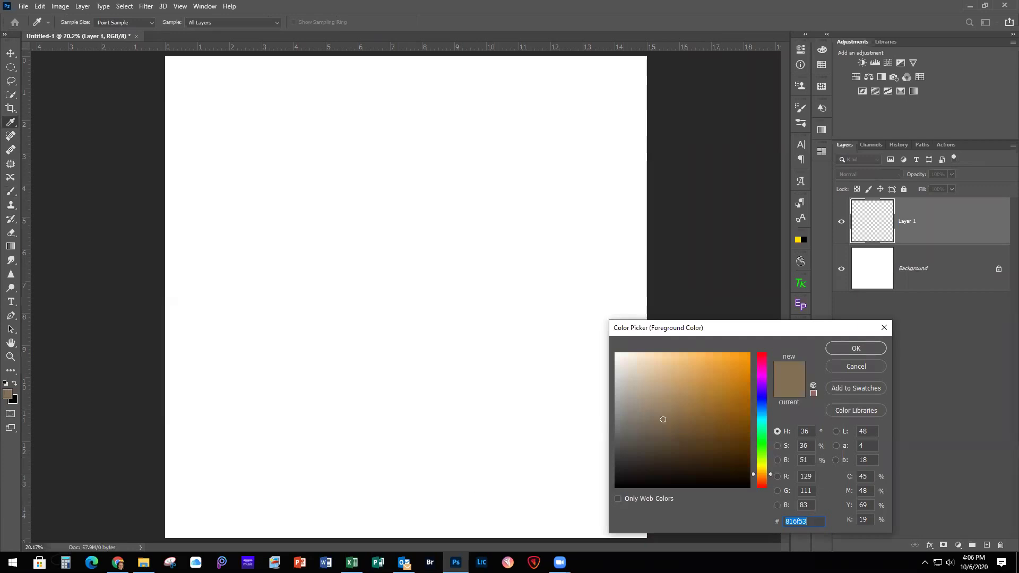
key(BackSpace)
text(95)
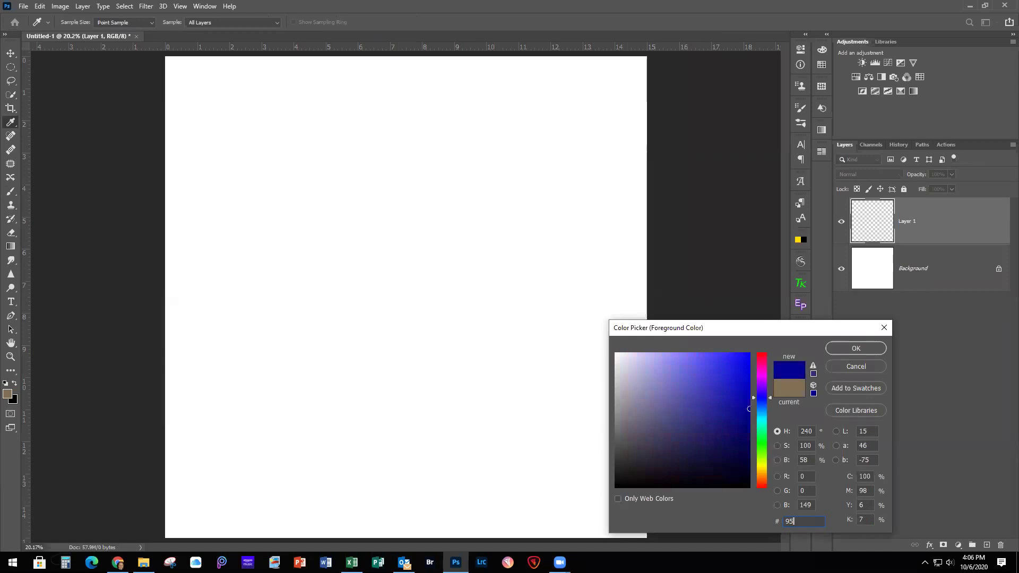
text(8657)
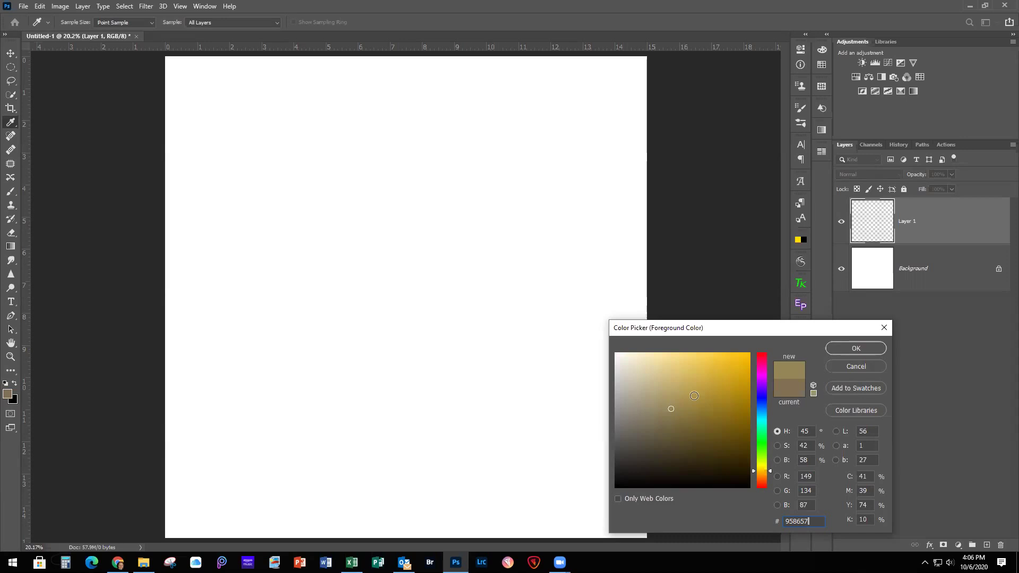
click(843, 348)
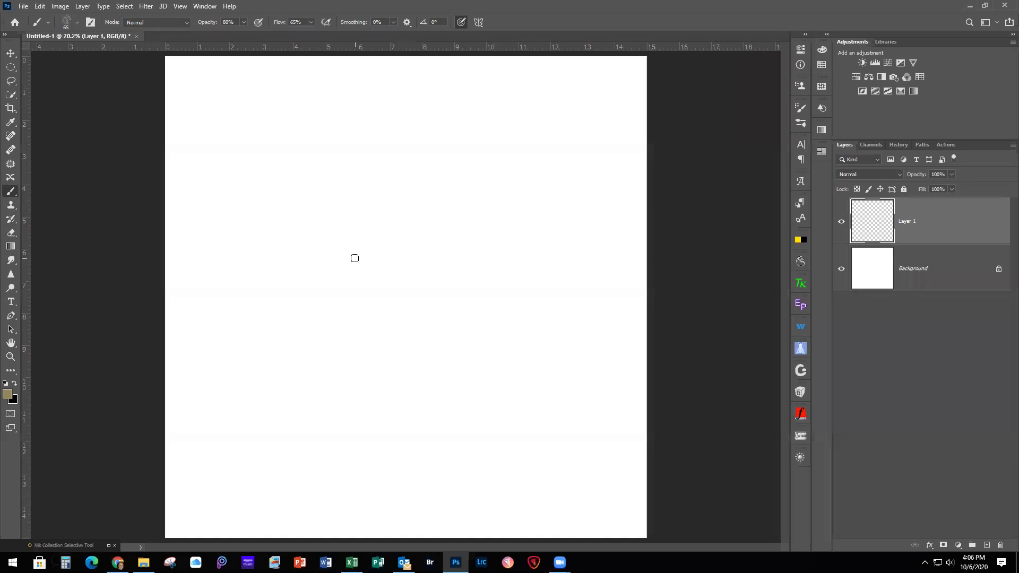
Enlarge the sponge brush to 1700 px.
key(bracketright)
key(bracketright)
key(bracketright)
key(bracketright)
key(bracketright)
key(bracketright)
key(bracketright)
key(bracketright)
key(bracketright)
key(bracketright)
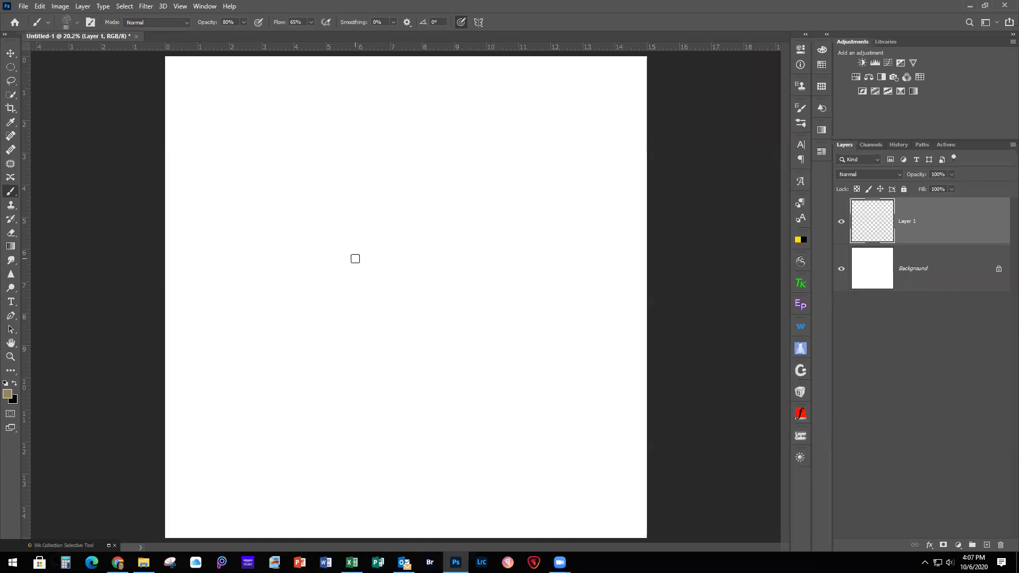
key(bracketright)
key(bracketright)
key(bracketright)
key(bracketright)
key(bracketright)
key(bracketright)
key(bracketright)
key(bracketright)
key(bracketright)
key(bracketright)
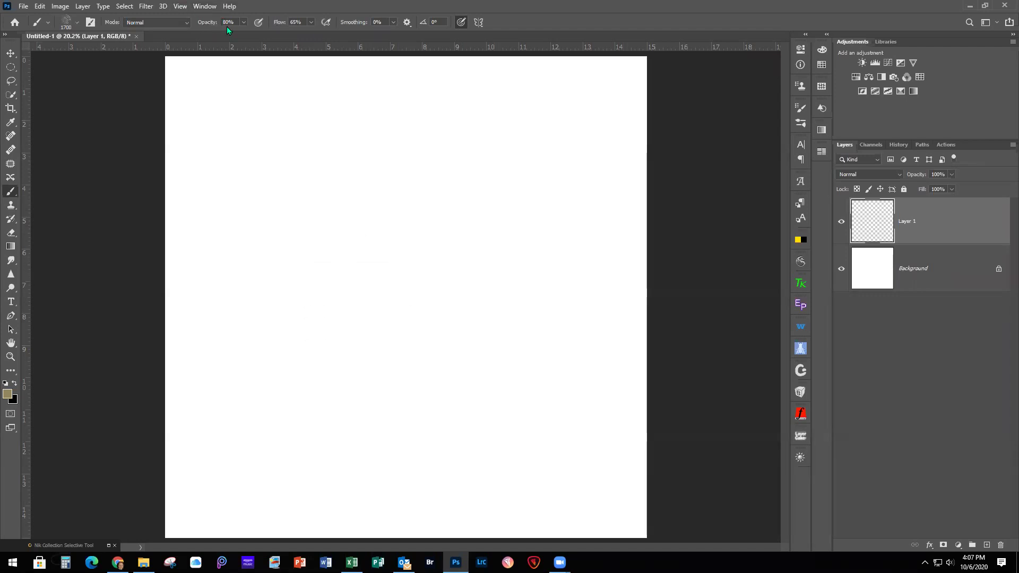
Raise the brush opacity and flow to 100%.
click(243, 22)
drag(244, 36, 256, 36)
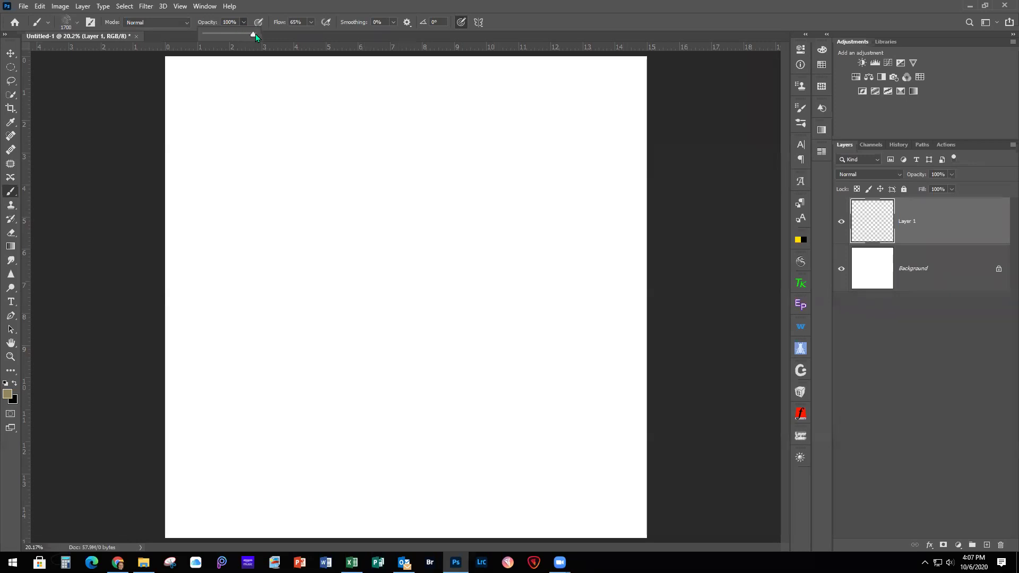
click(311, 22)
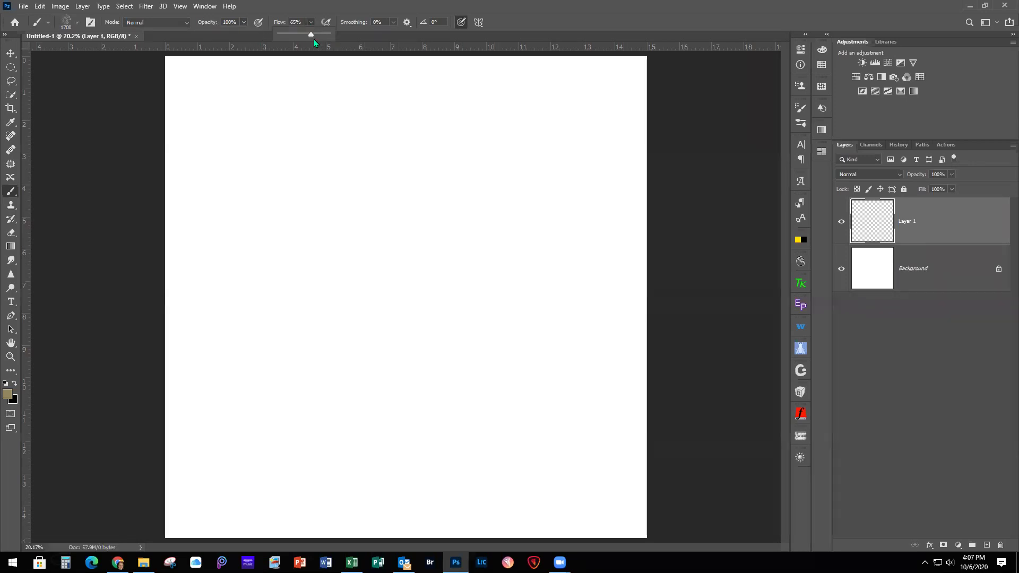
drag(326, 35, 333, 36)
Stamp the tan dry sponge texture in overlapping dabs over the whole canvas on Layer 1.
click(263, 170)
click(346, 210)
click(248, 266)
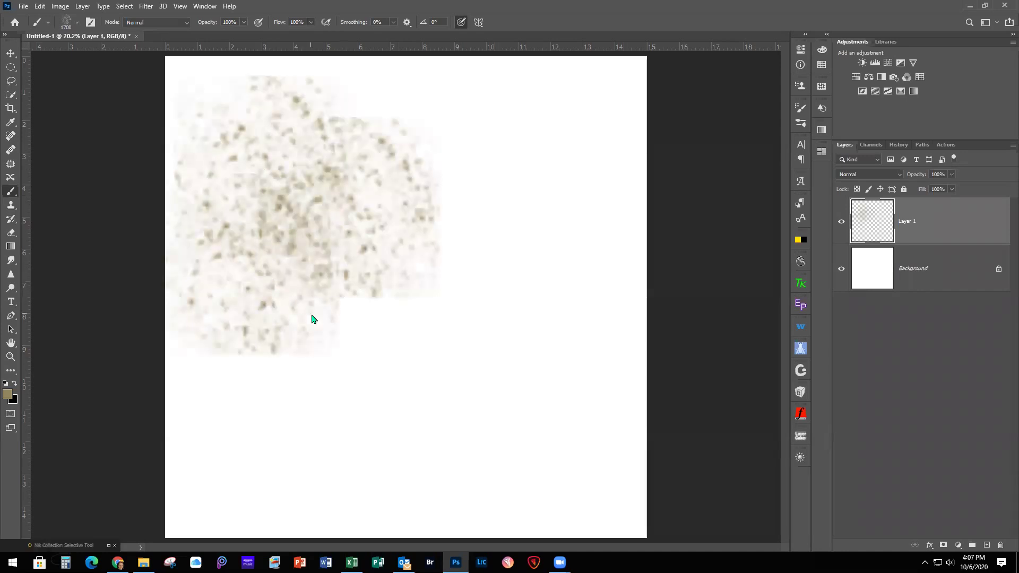
click(311, 316)
click(190, 370)
click(234, 467)
click(196, 501)
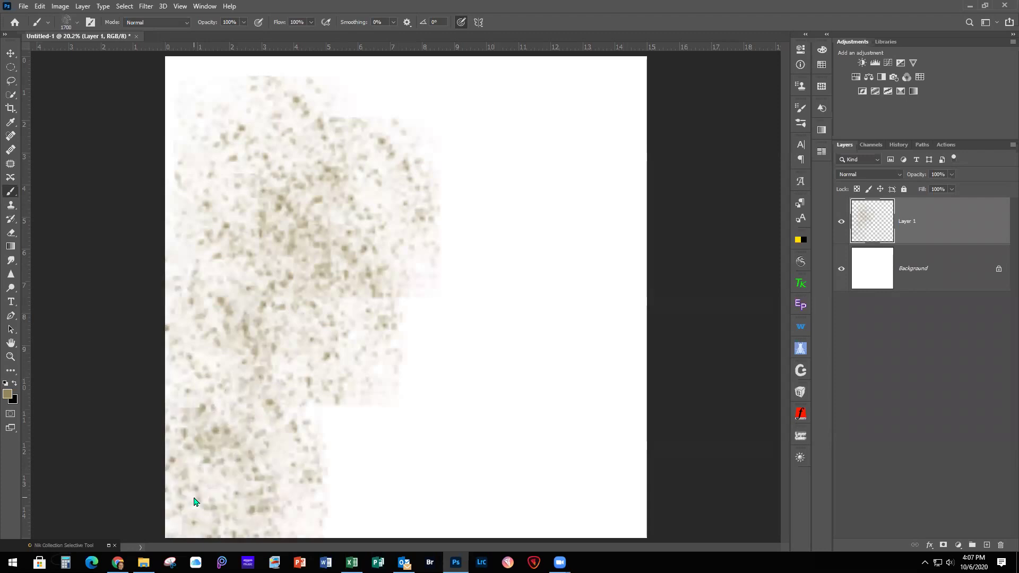
click(359, 499)
click(430, 393)
click(482, 489)
click(592, 478)
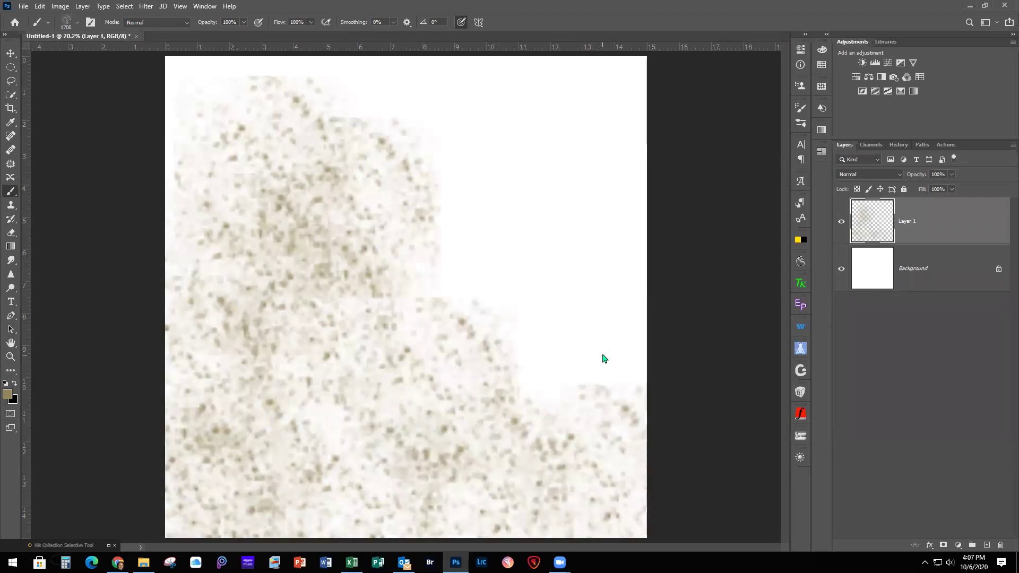
click(604, 356)
click(480, 257)
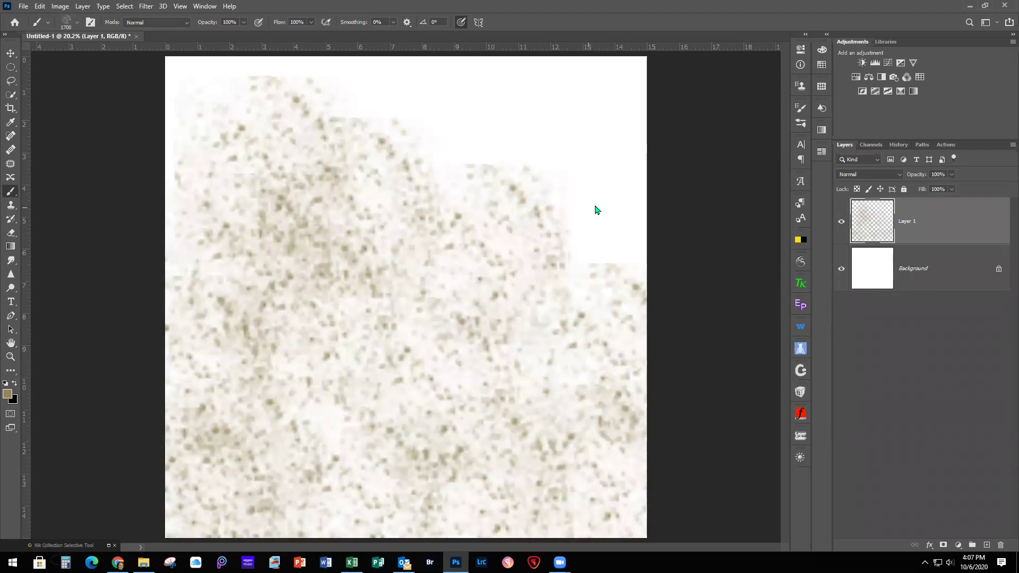
click(597, 207)
click(582, 113)
click(507, 112)
click(377, 103)
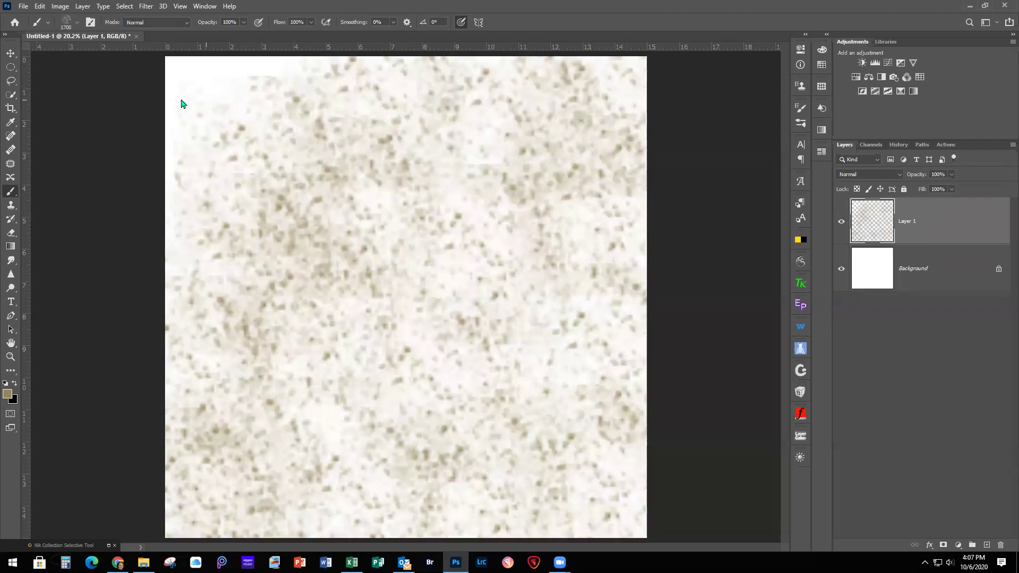
click(182, 103)
click(210, 231)
click(304, 86)
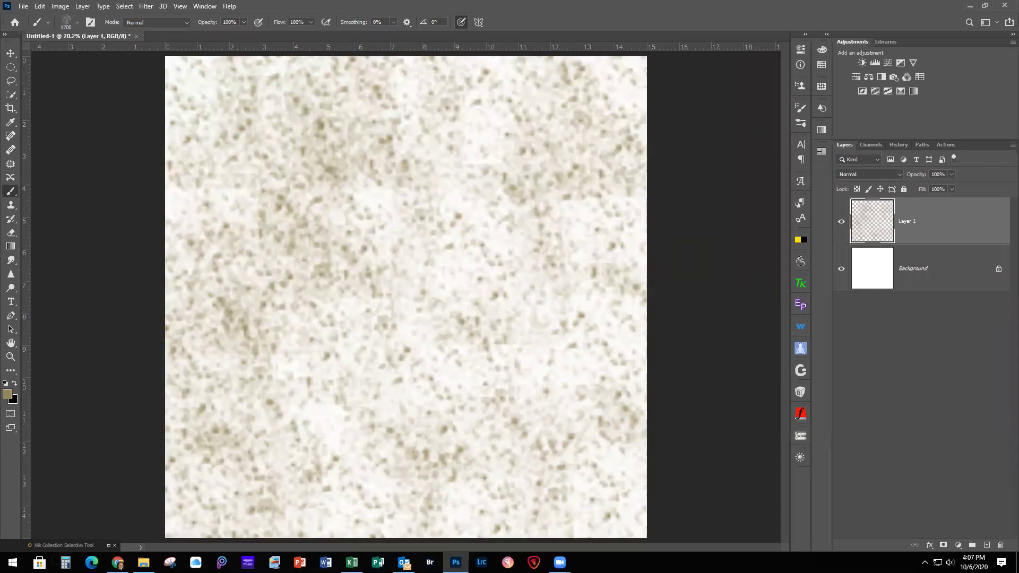
Open 1A-Texture-Tan.jpg to view the sample texture and return to the untitled document.
key(alt+Tab)
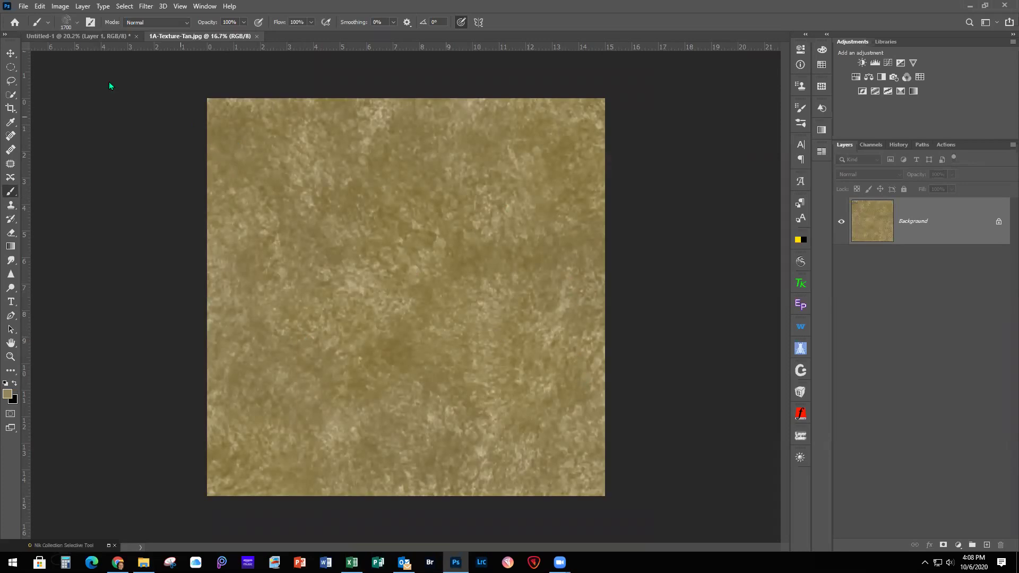
click(81, 36)
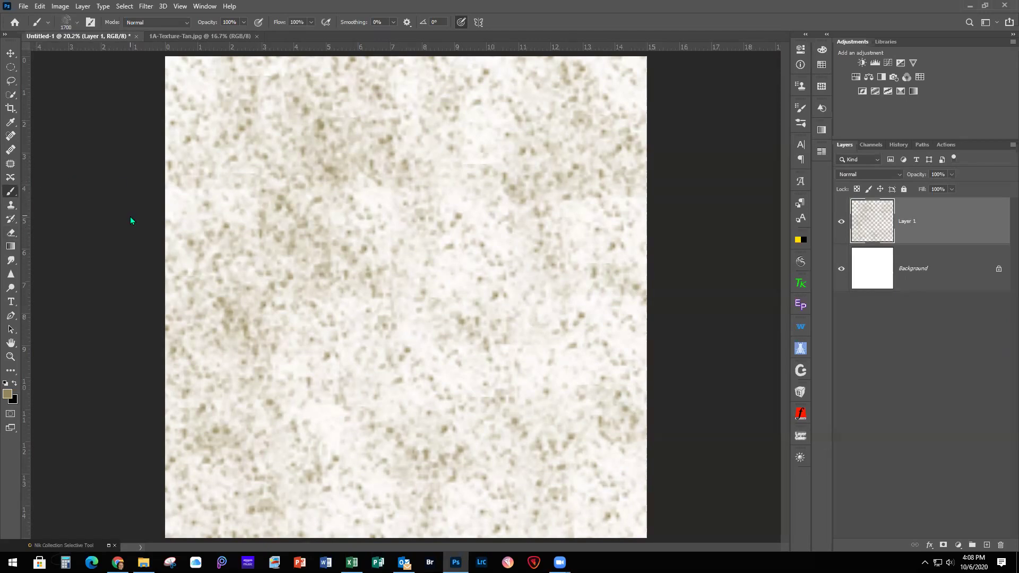
View the brush collections in the BrushBox extension and close it.
click(77, 23)
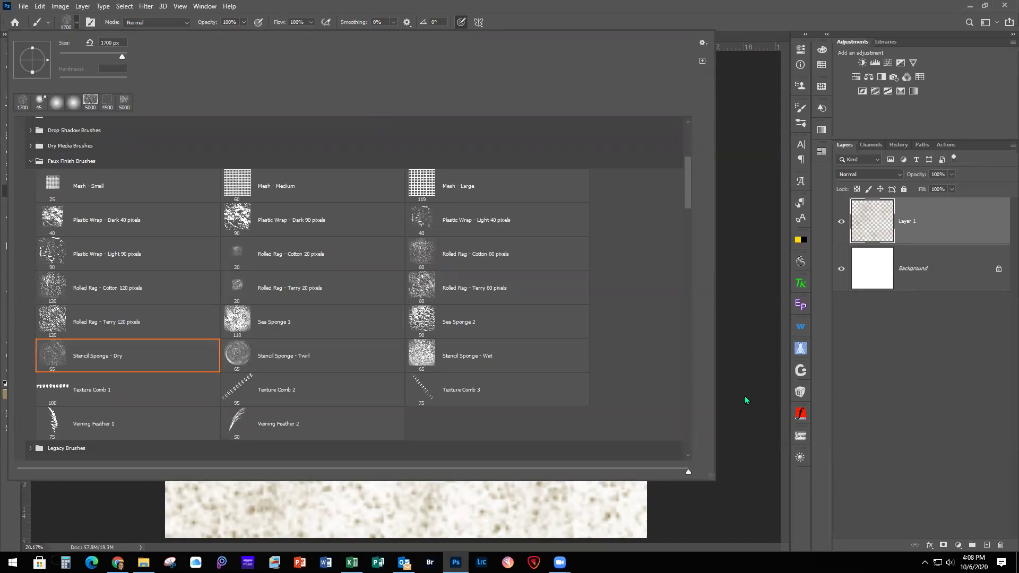
click(802, 392)
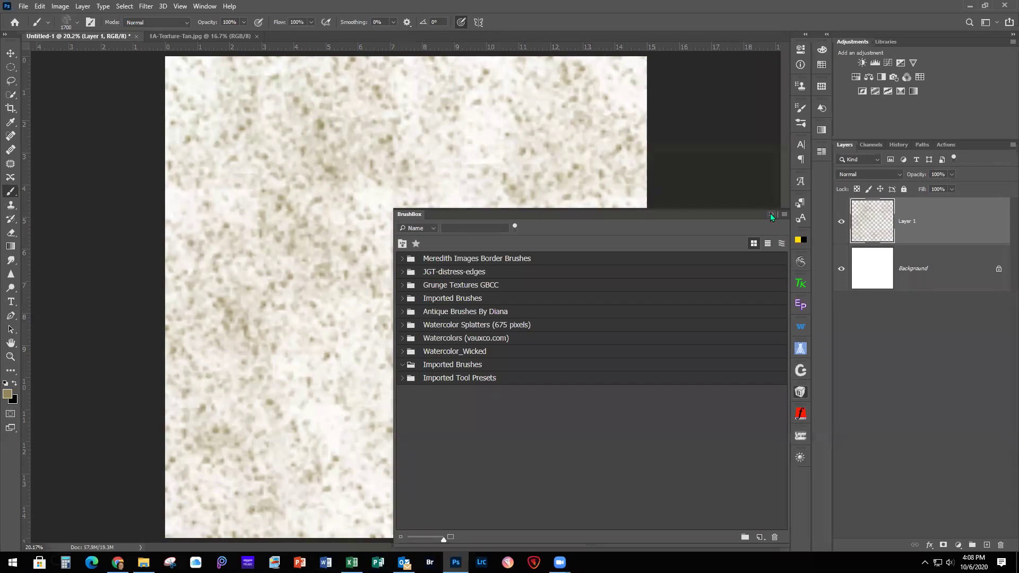
click(770, 215)
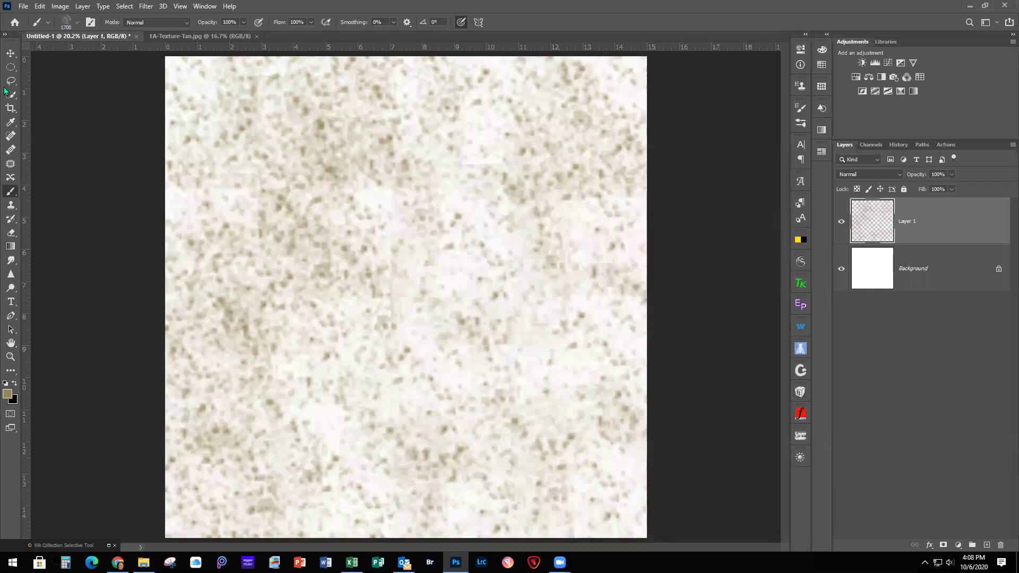
Collapse the Faux Finish Brushes, Meredith Images Grunge Borders, Smoke BrushSmoke 1-Krists and Watercolor_Wicked groups in the brush preset list.
click(77, 23)
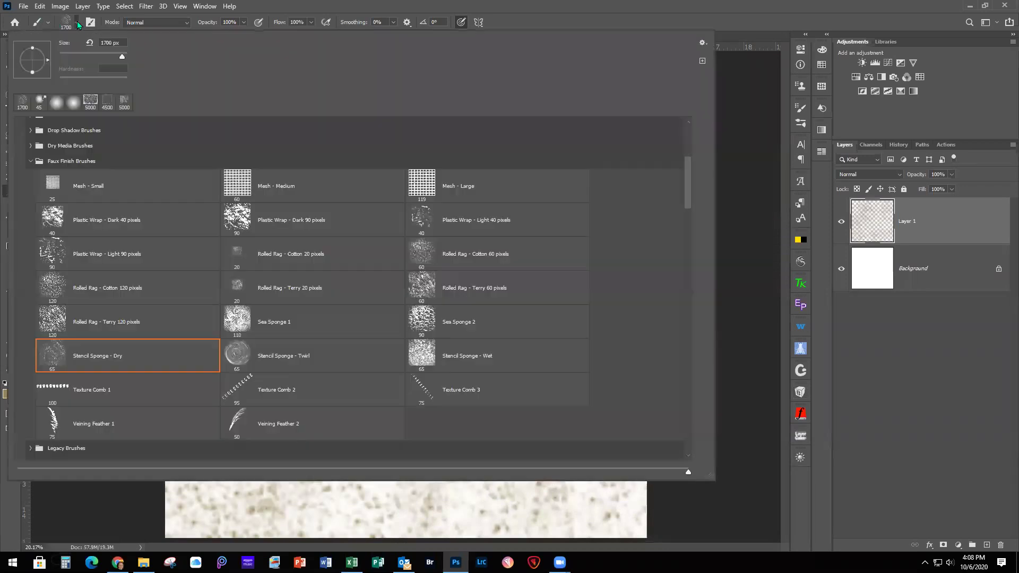
click(30, 162)
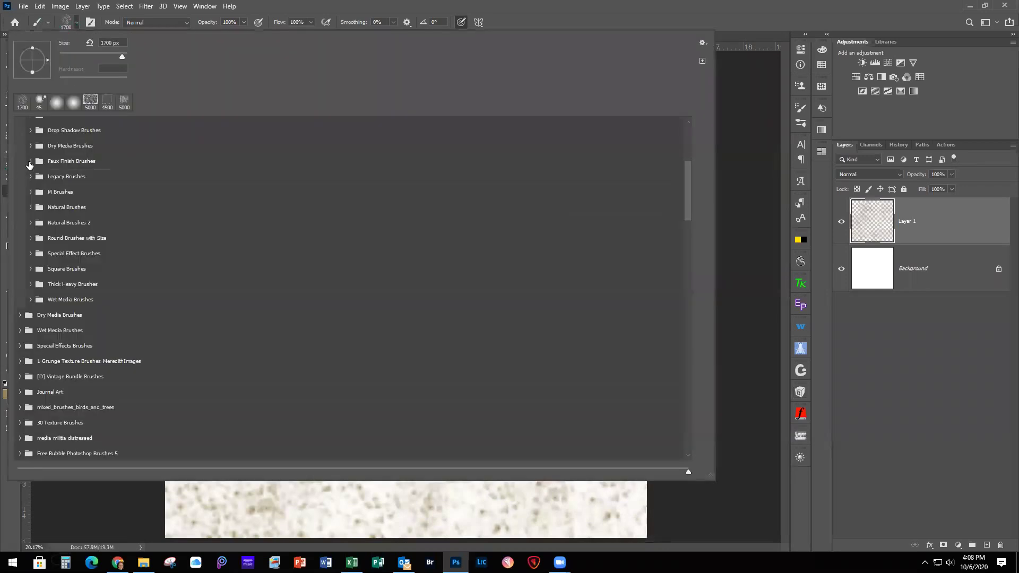
scroll(116, 346, down, 6)
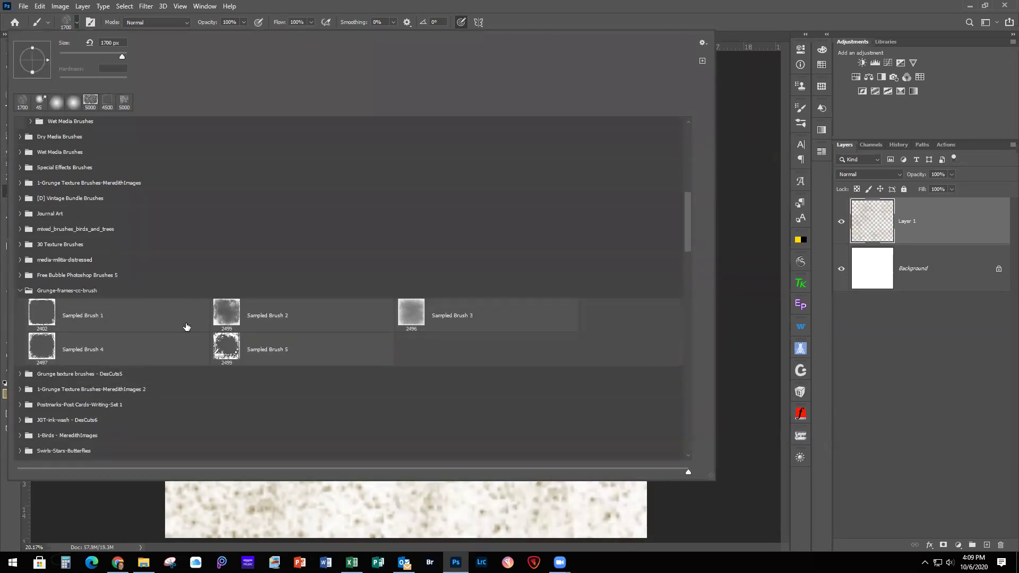
scroll(174, 396, down, 3)
scroll(175, 395, down, 3)
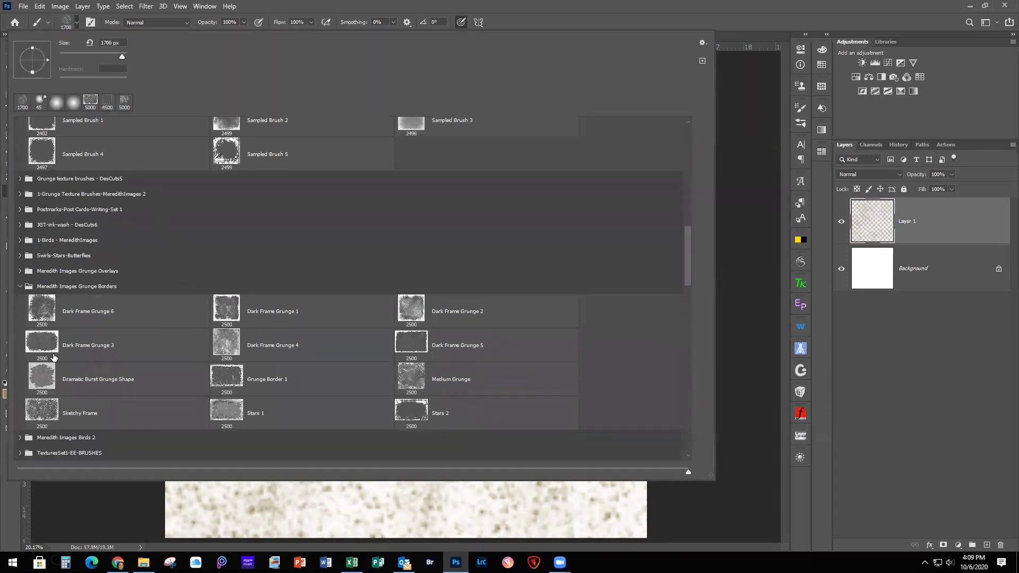
click(20, 286)
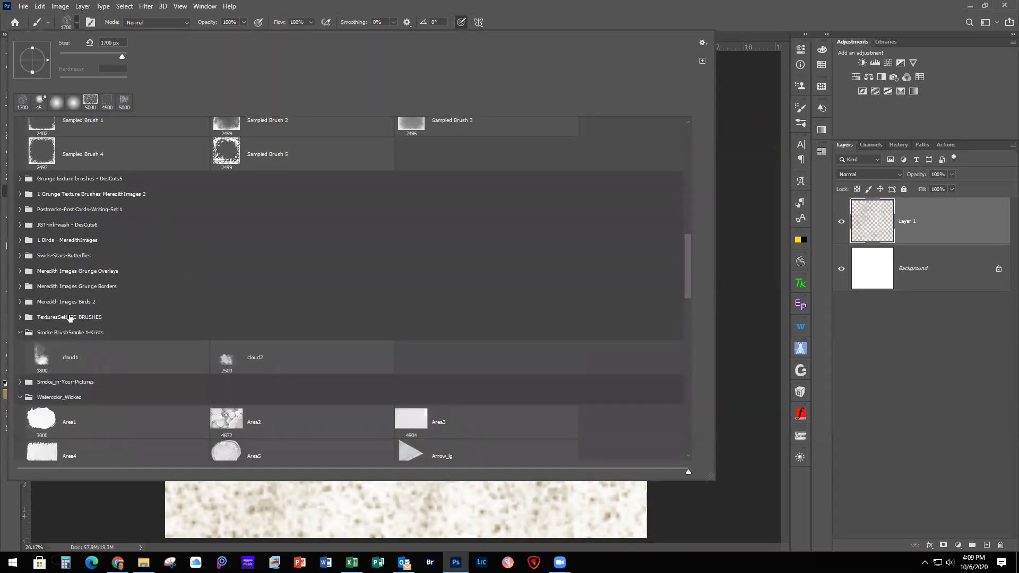
click(20, 333)
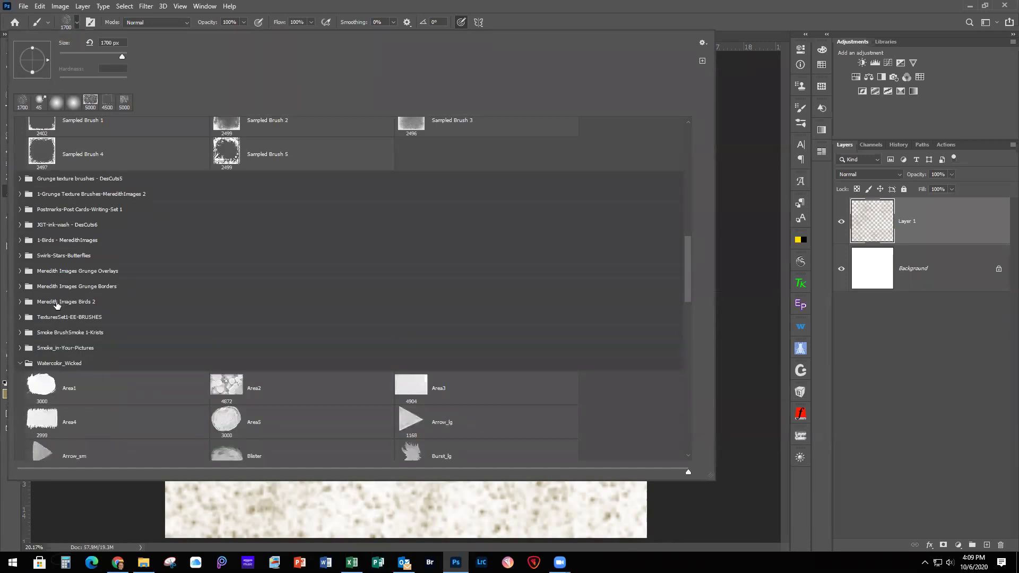
scroll(130, 346, down, 2)
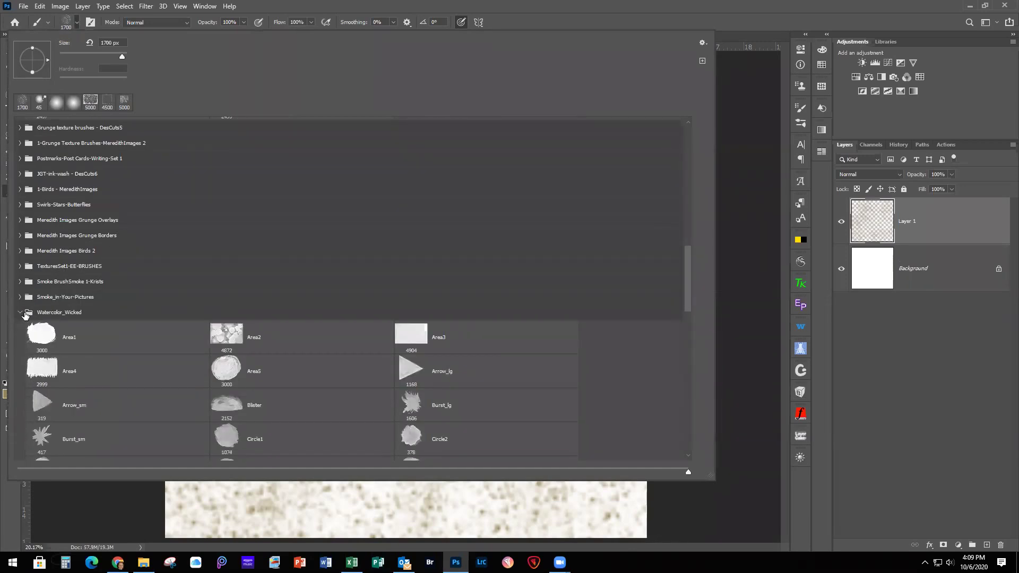
click(20, 312)
scroll(162, 291, up, 7)
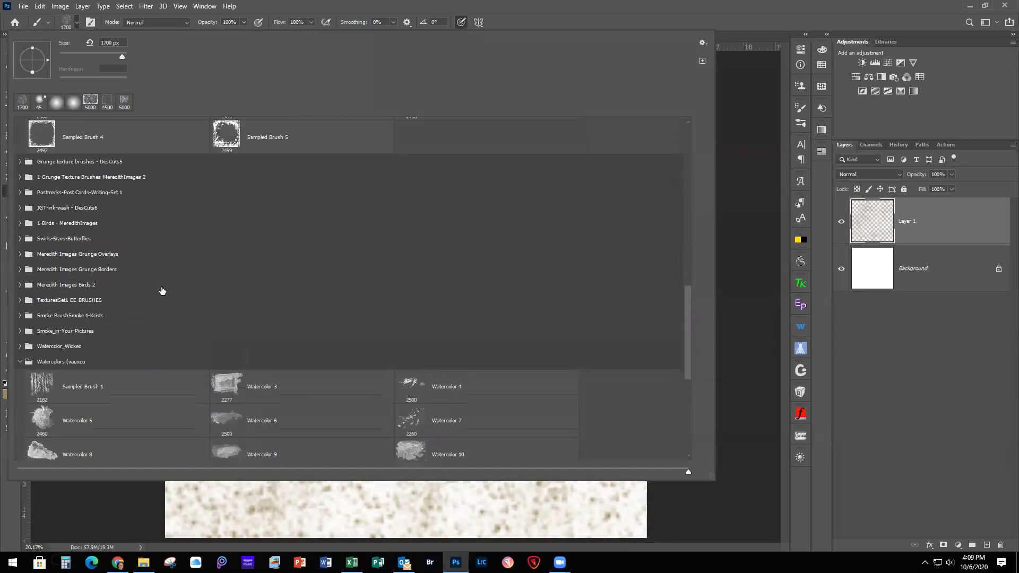
Look over the Legacy Brushes sets and other brush groups, collapse General Brushes, and close the brush preset list.
scroll(162, 291, up, 1)
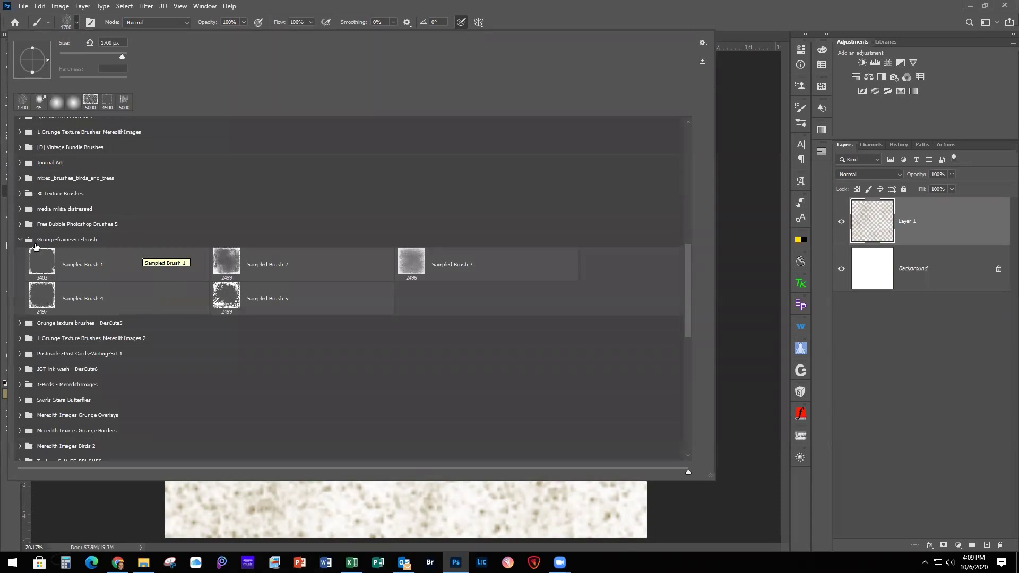
scroll(108, 179, up, 15)
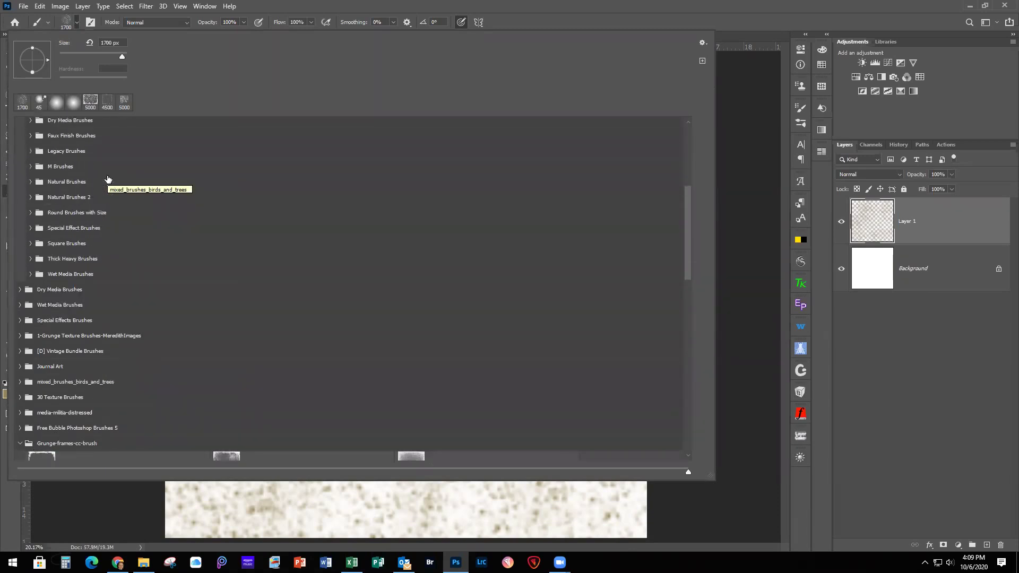
scroll(107, 178, up, 3)
scroll(107, 178, down, 3)
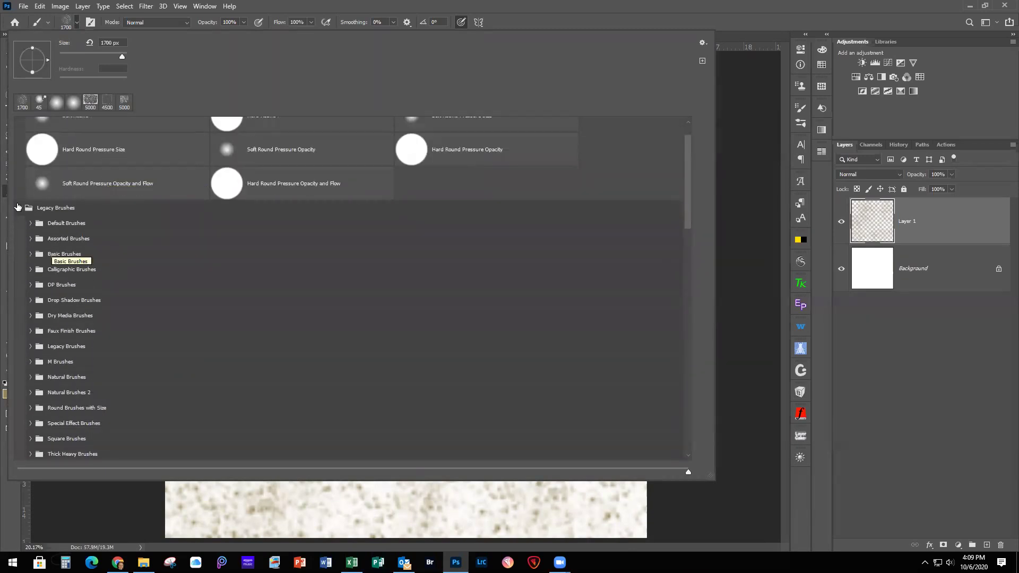
scroll(60, 227, up, 3)
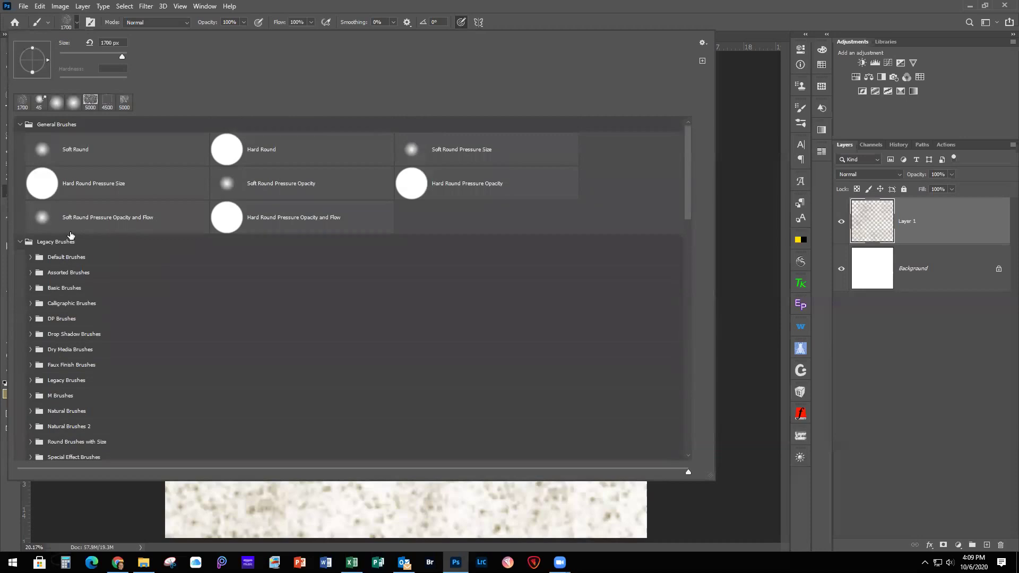
click(20, 125)
click(20, 125)
click(20, 125)
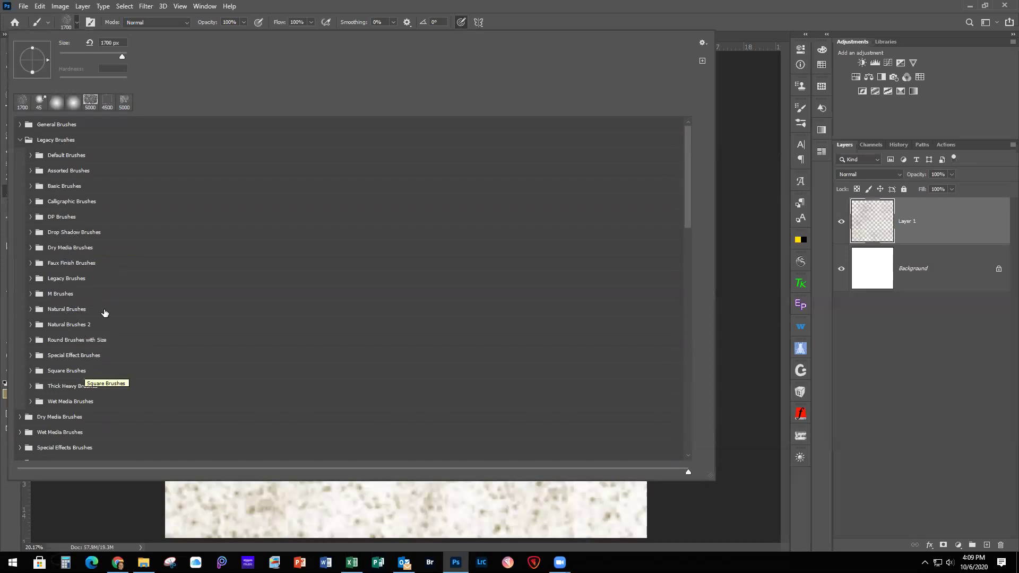
scroll(112, 409, down, 3)
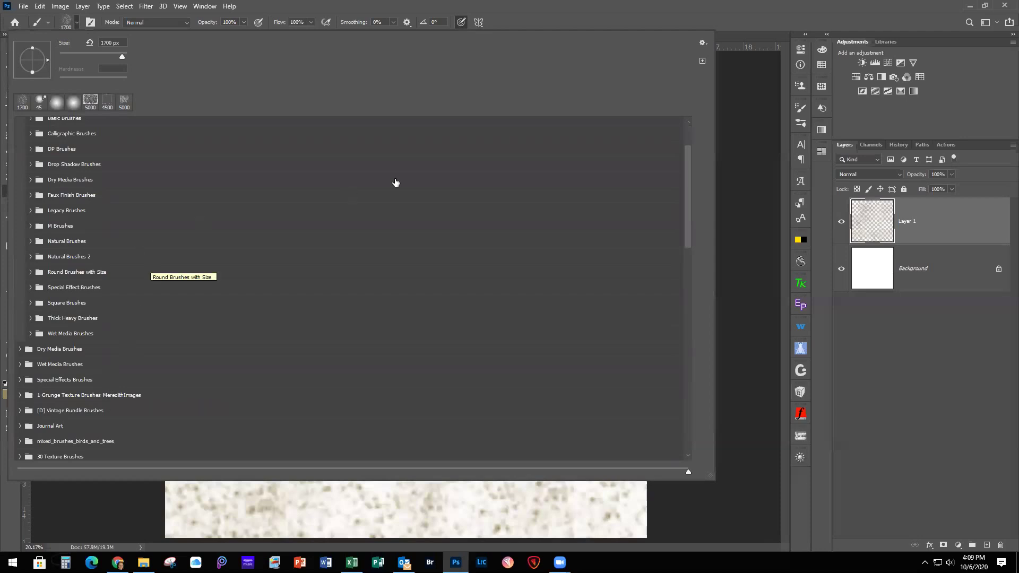
click(909, 426)
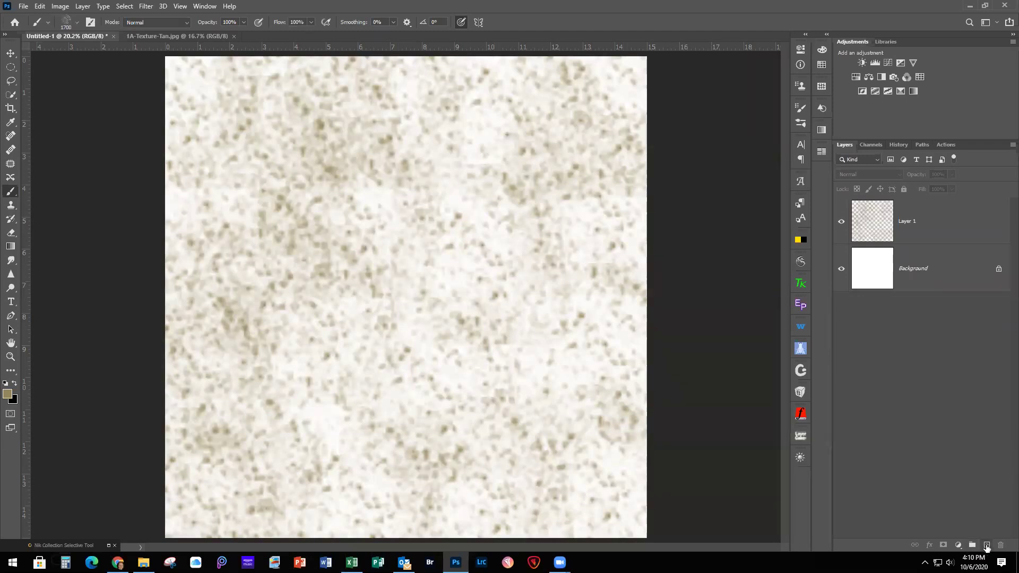
Add a new layer above Layer 1 and choose the Sea Sponge 1 brush from the Faux Finish Brushes.
click(986, 546)
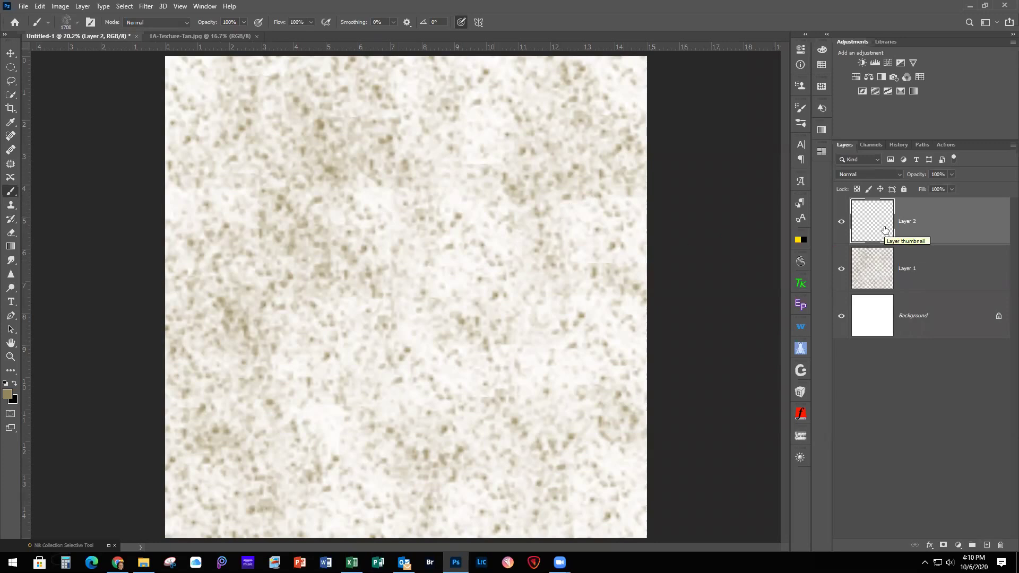
click(76, 22)
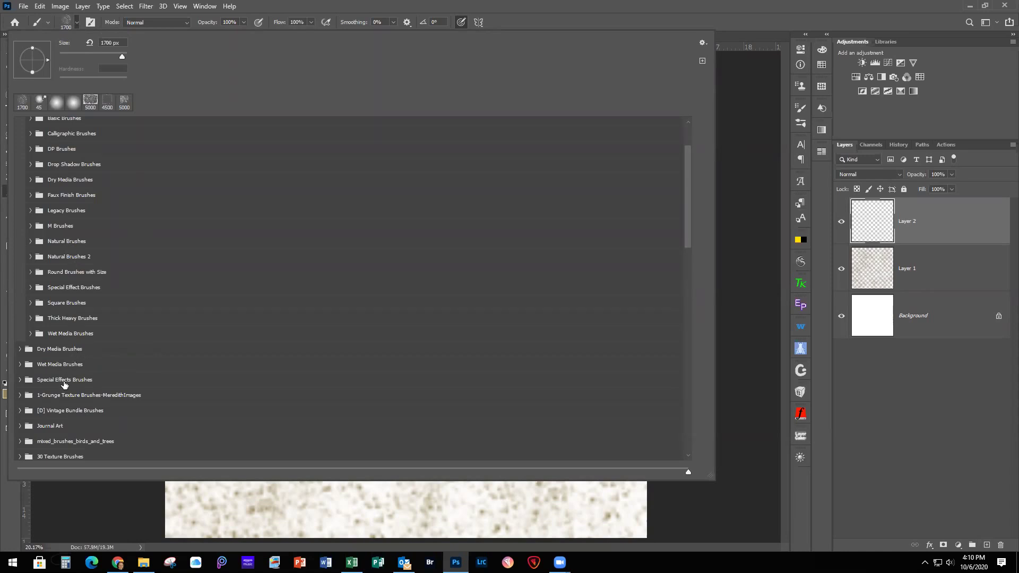
click(30, 195)
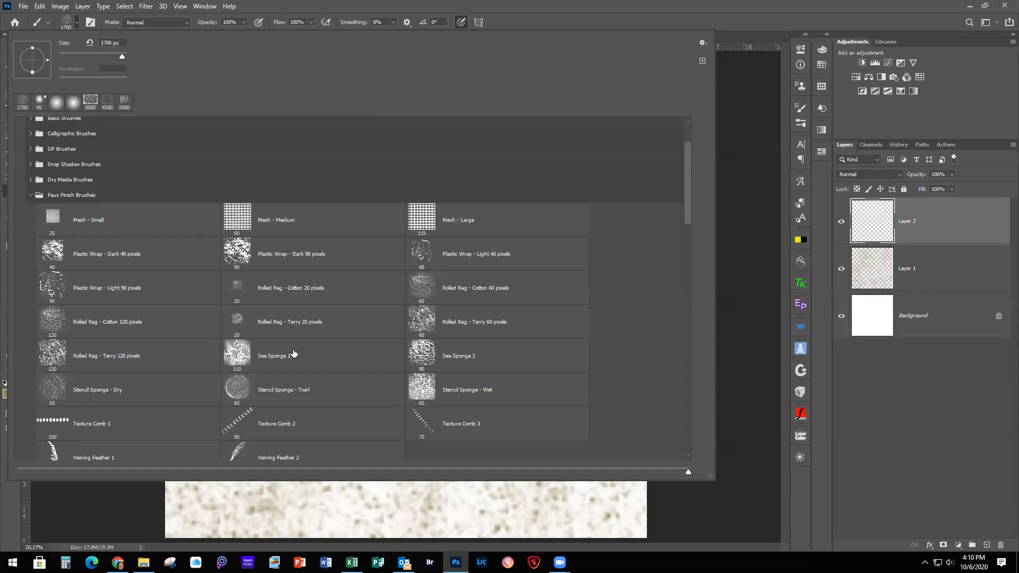
scroll(294, 354, down, 1)
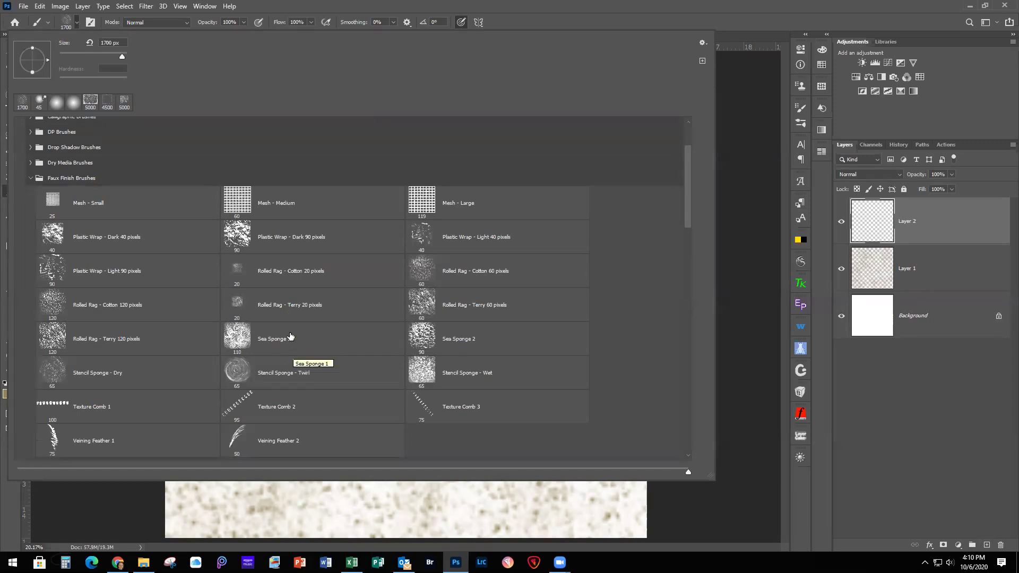
double_click(236, 341)
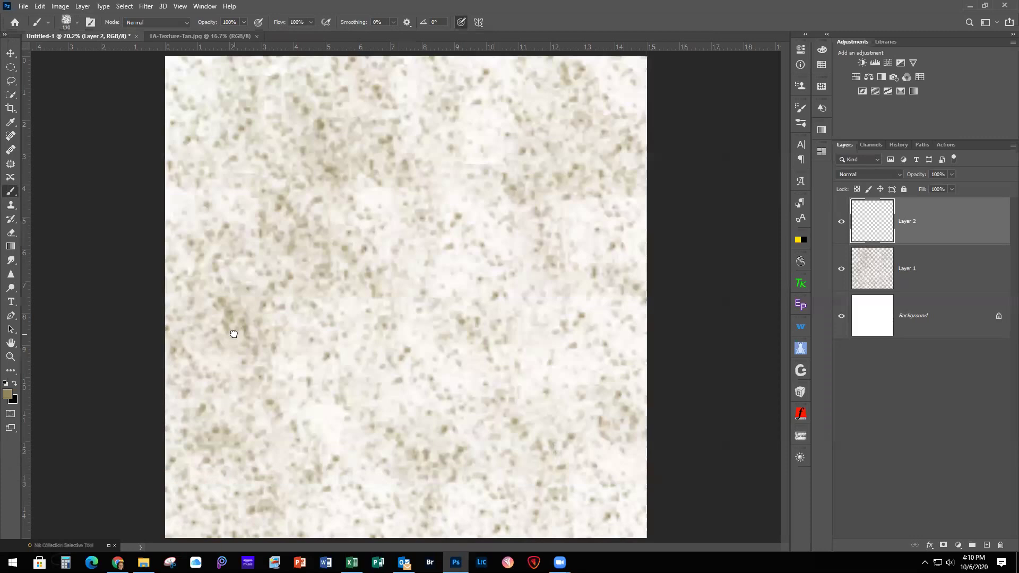
Set the foreground color to hex 766634.
click(7, 394)
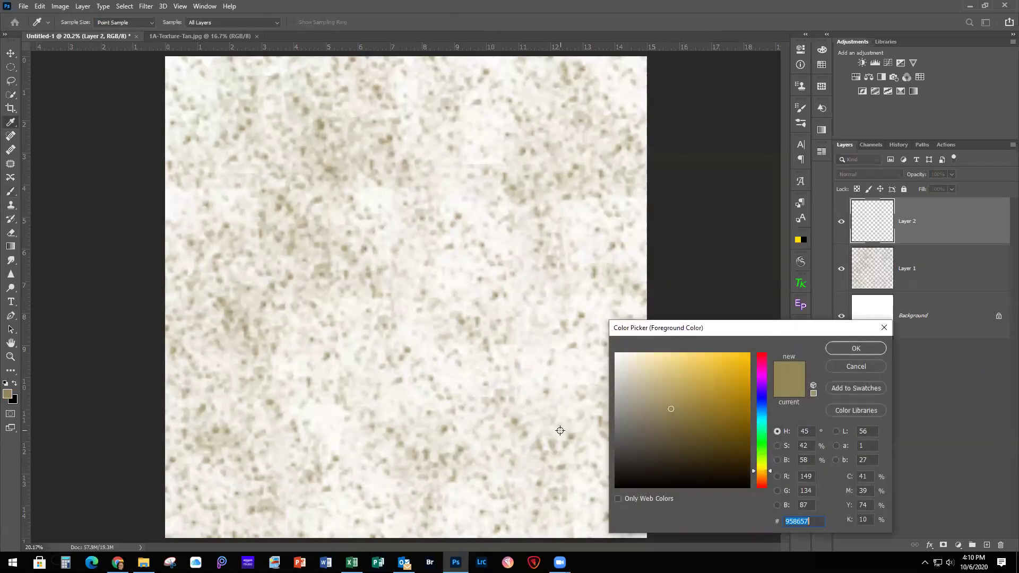
key(BackSpace)
text(766)
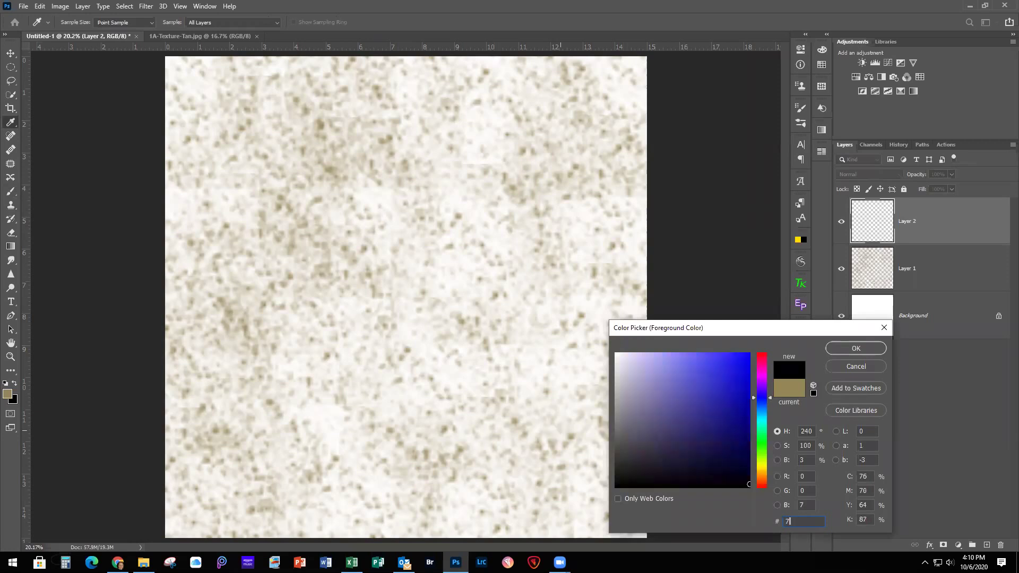
text(634)
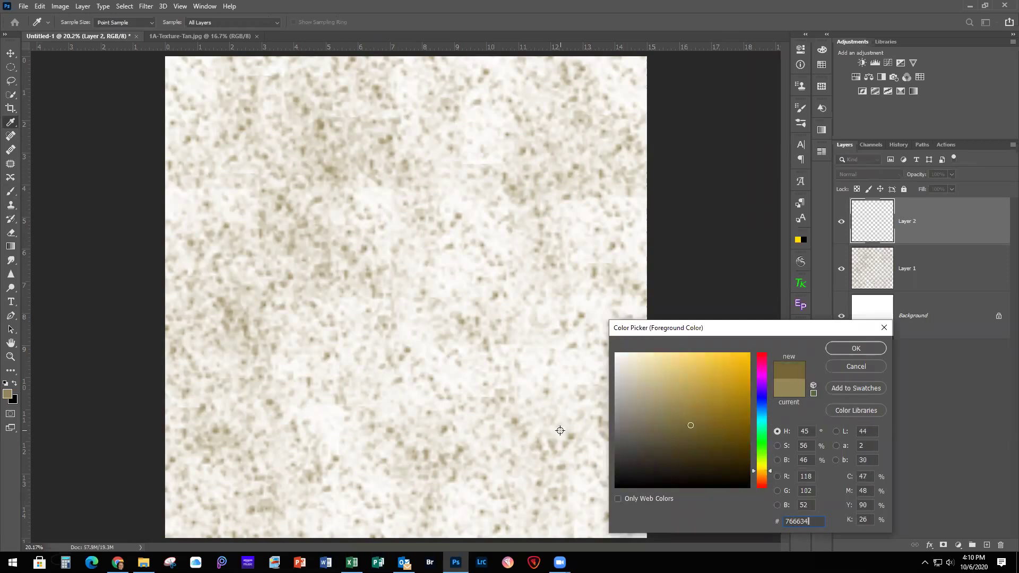
key(Return)
Enlarge the Sea Sponge 1 brush to 1400 px.
key(b)
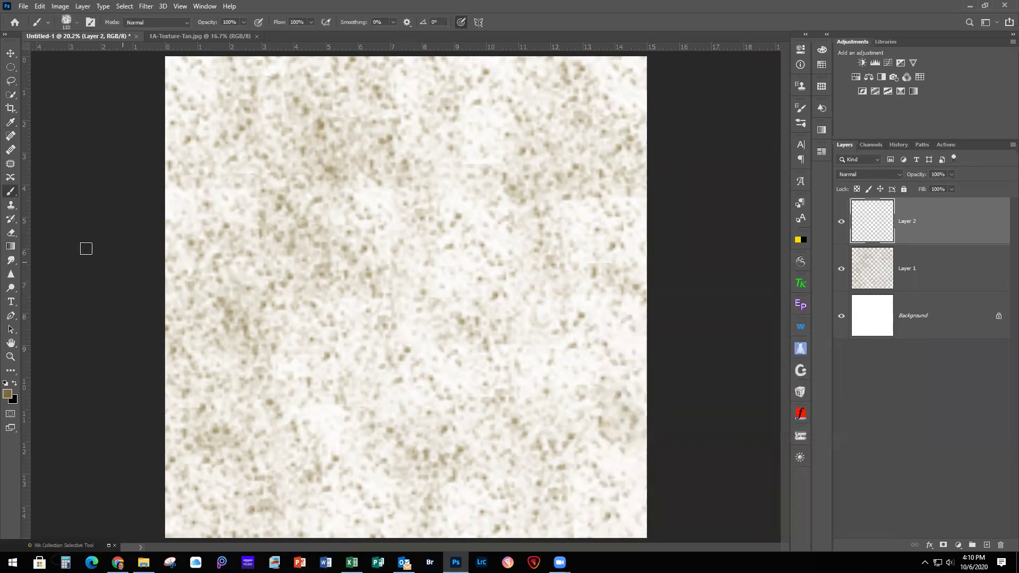
key(bracketright)
key(bracketright)
key(bracketright)
key(bracketright)
key(bracketright)
key(bracketright)
key(bracketright)
key(bracketright)
key(bracketright)
key(bracketright)
key(bracketright)
key(bracketright)
key(bracketright)
key(bracketright)
In the brush's Shape Dynamics, set Size Jitter to 20% and Angle Jitter to 37%.
click(204, 7)
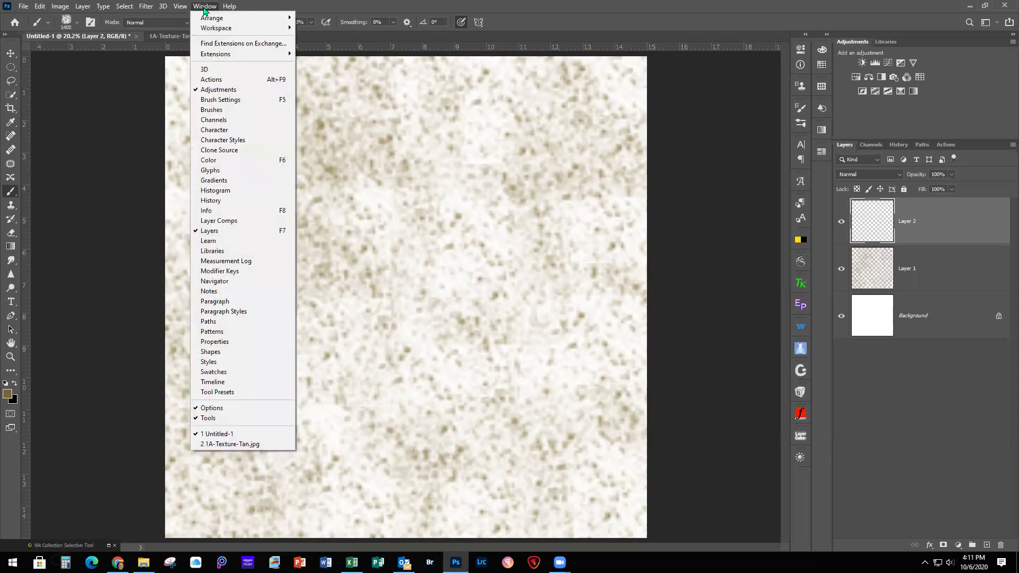
click(229, 101)
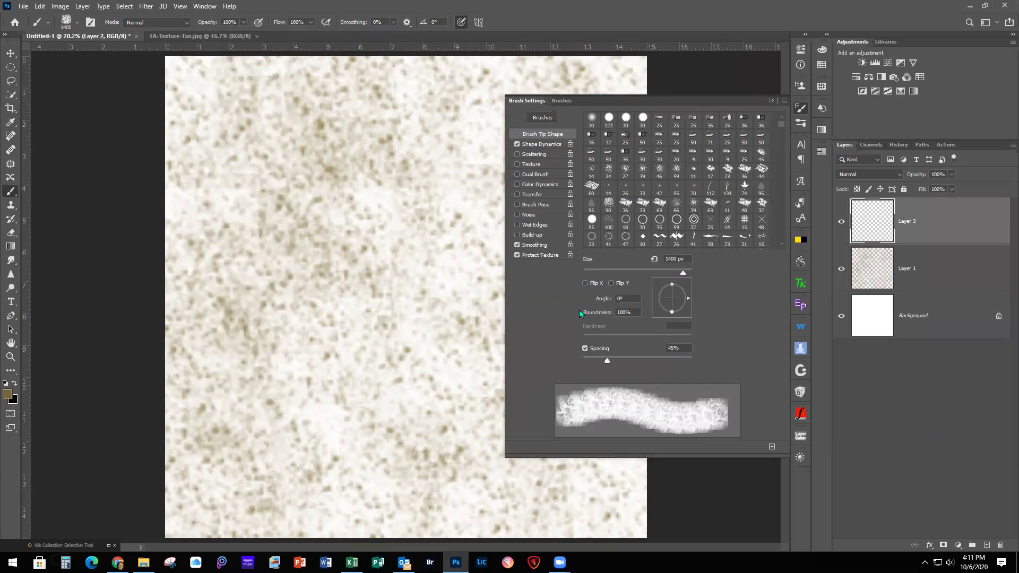
click(540, 145)
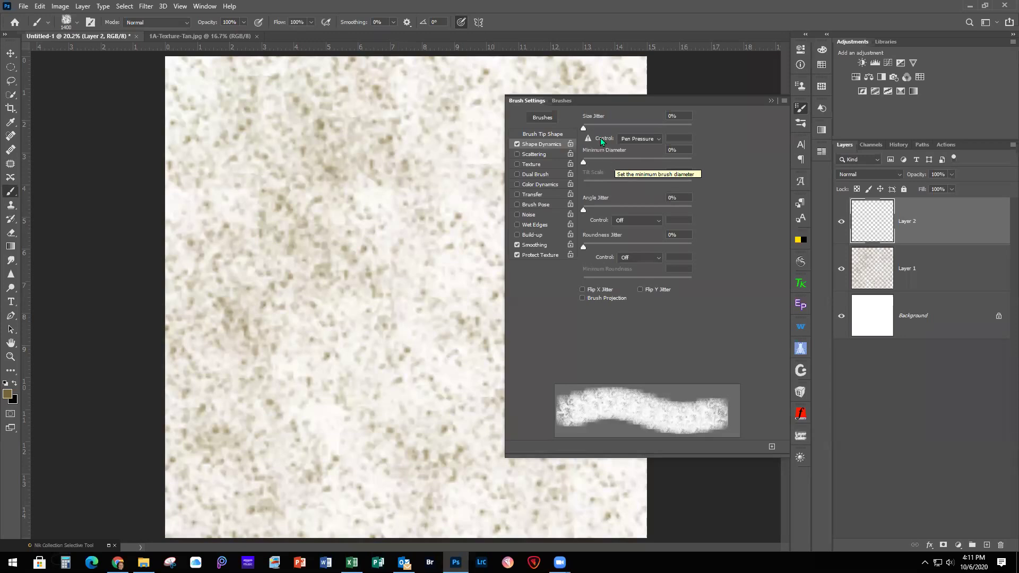
drag(583, 130, 605, 131)
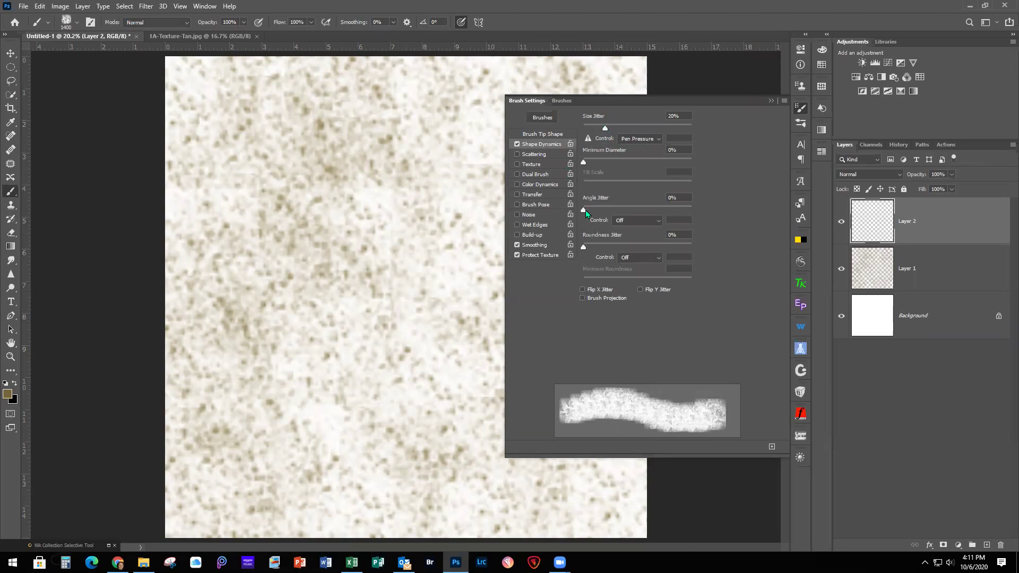
drag(582, 213, 617, 210)
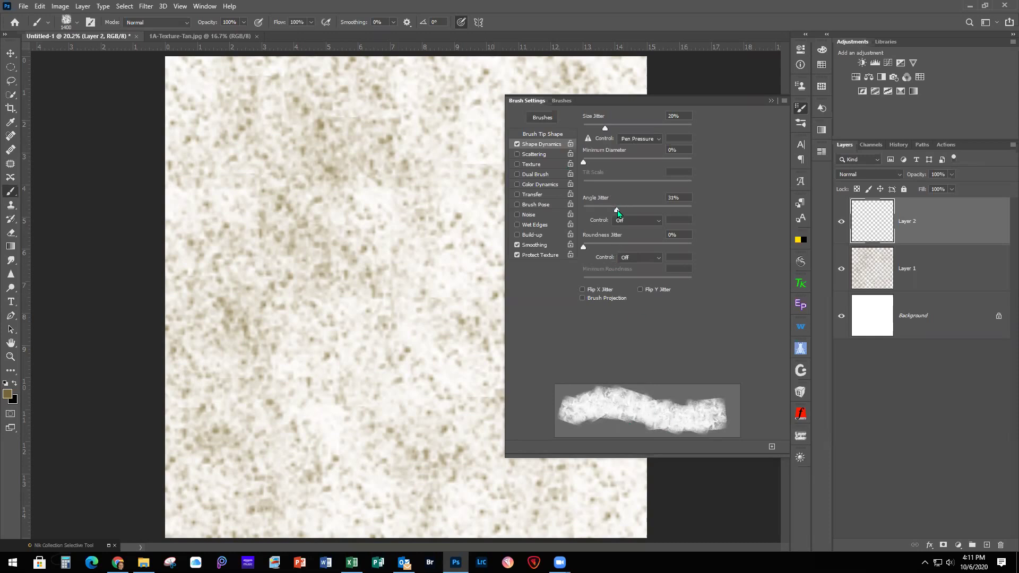
drag(619, 213, 625, 212)
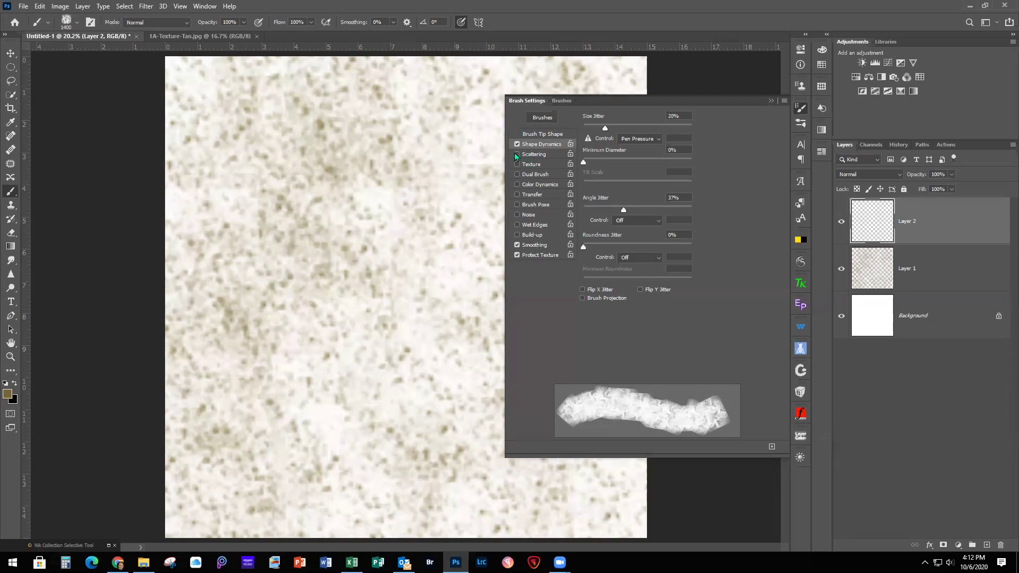
Enable Scattering for the brush with Scatter at 211% and raise the Count Jitter slightly.
click(541, 155)
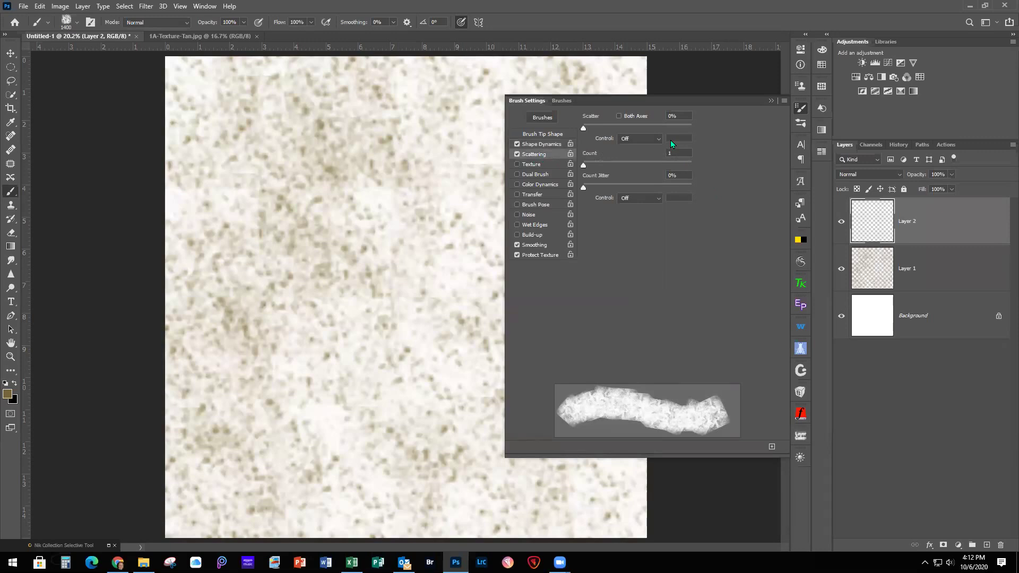
mouse_move(584, 129)
mouse_down()
mouse_move(619, 133)
mouse_move(607, 134)
mouse_up()
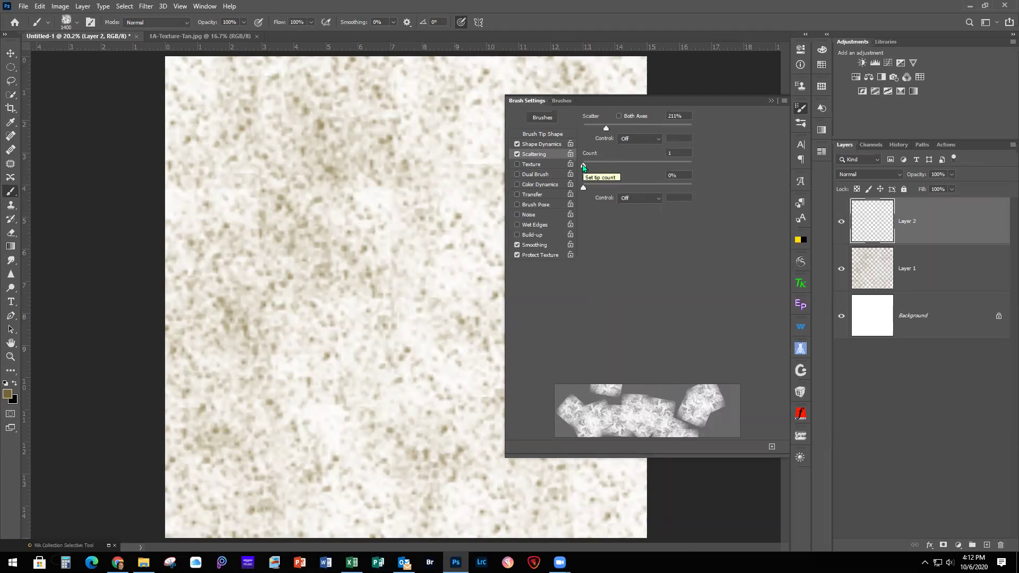
drag(583, 189, 602, 190)
Enable Color Dynamics for the brush, raise the Saturation Jitter slightly, and close the brush settings.
click(549, 185)
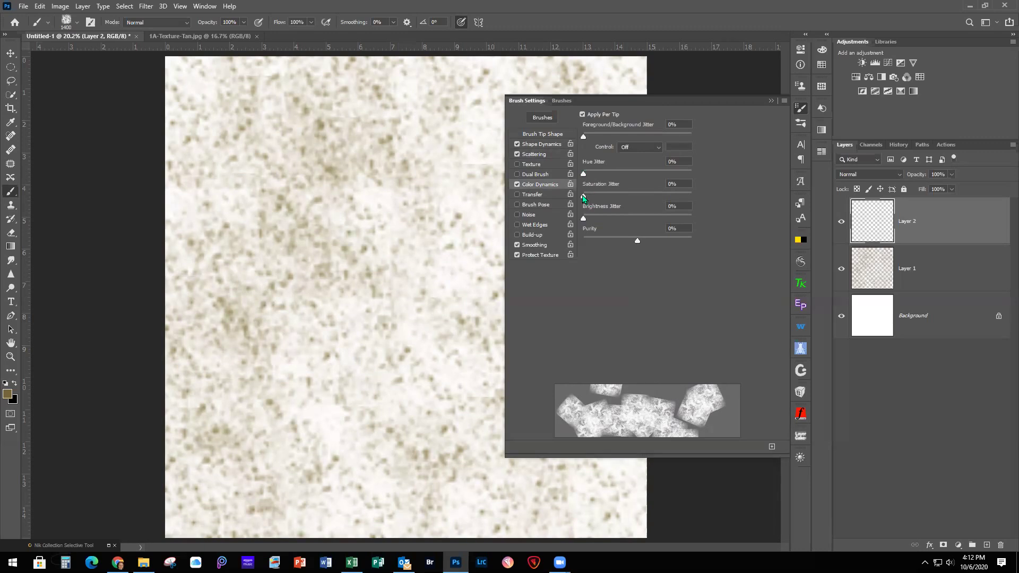
drag(584, 197, 597, 198)
click(772, 101)
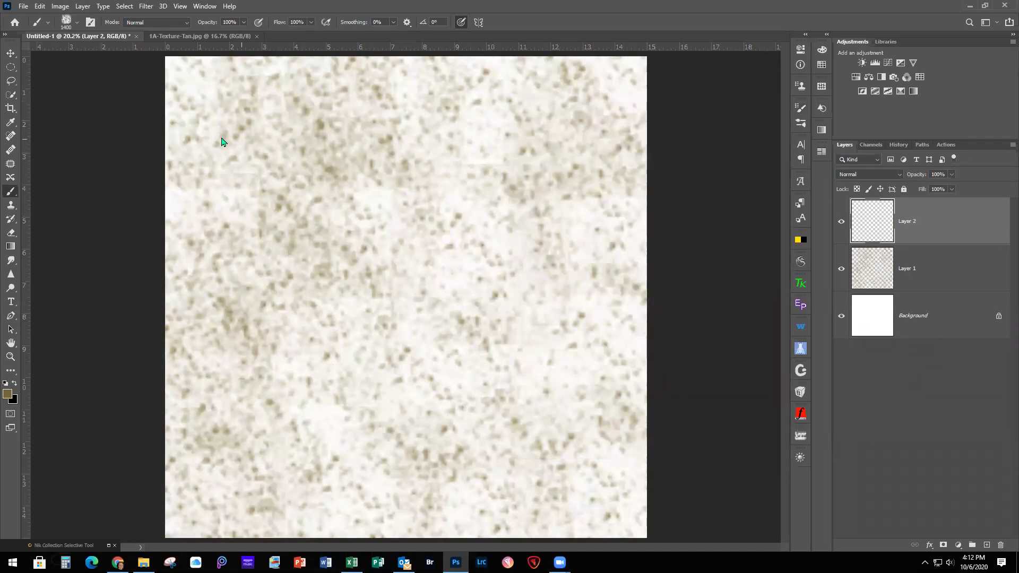
Stamp the Sea Sponge 1 brush across Layer 2 until the whole canvas is covered, working from the upper-left corner to the lower-right.
click(186, 106)
click(244, 202)
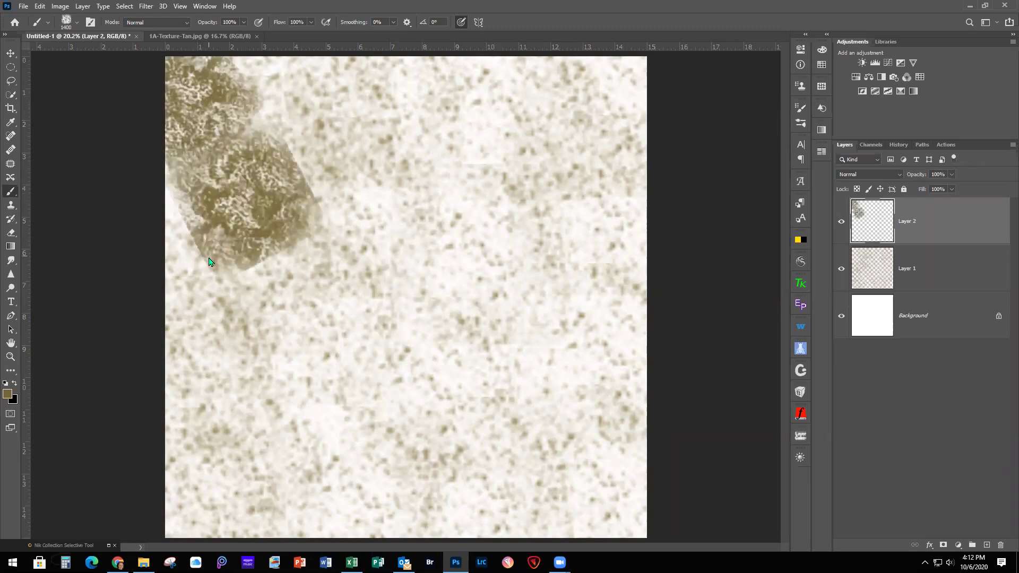
click(212, 264)
click(269, 334)
click(339, 284)
click(387, 399)
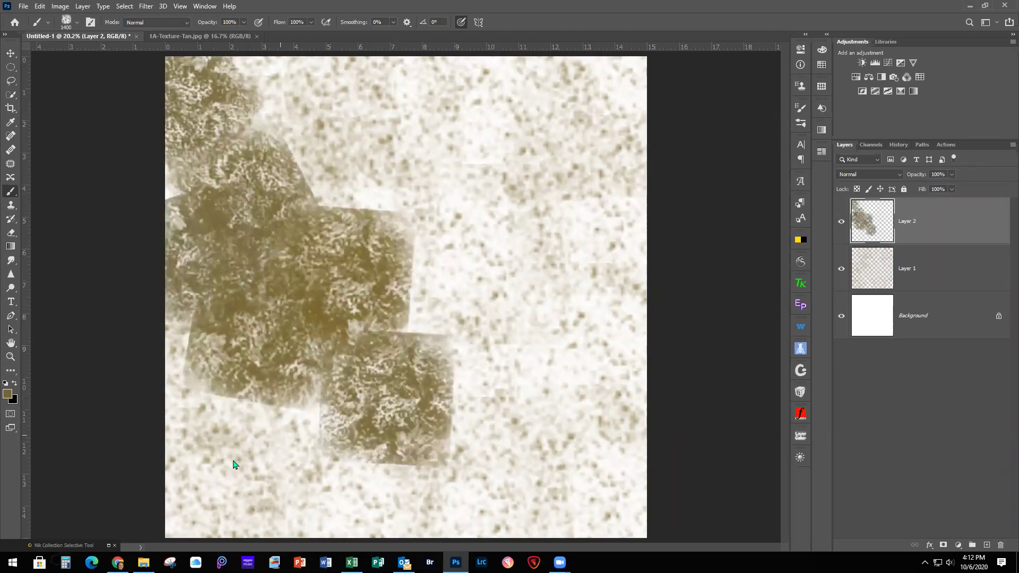
click(234, 451)
click(167, 368)
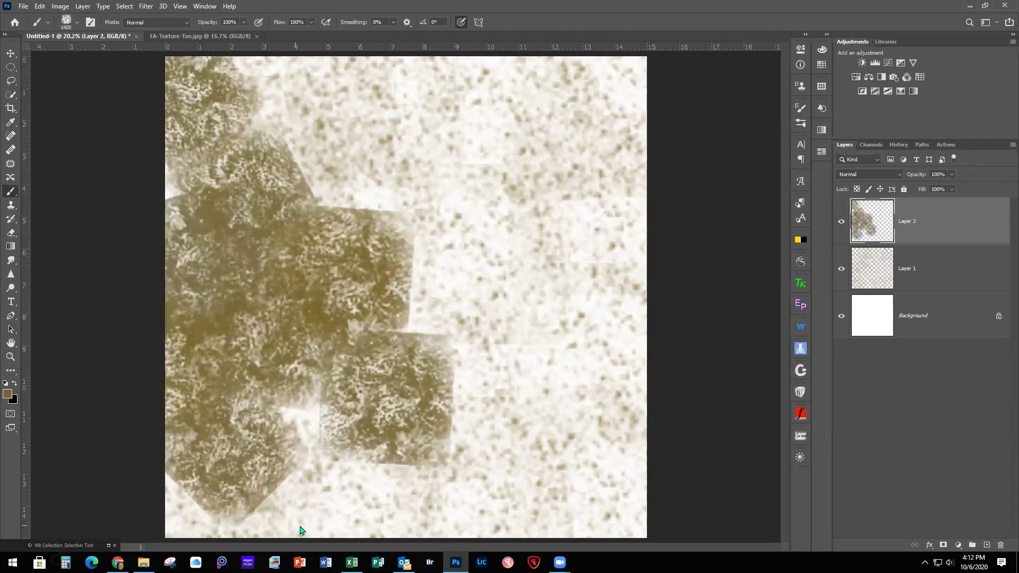
click(310, 475)
click(181, 530)
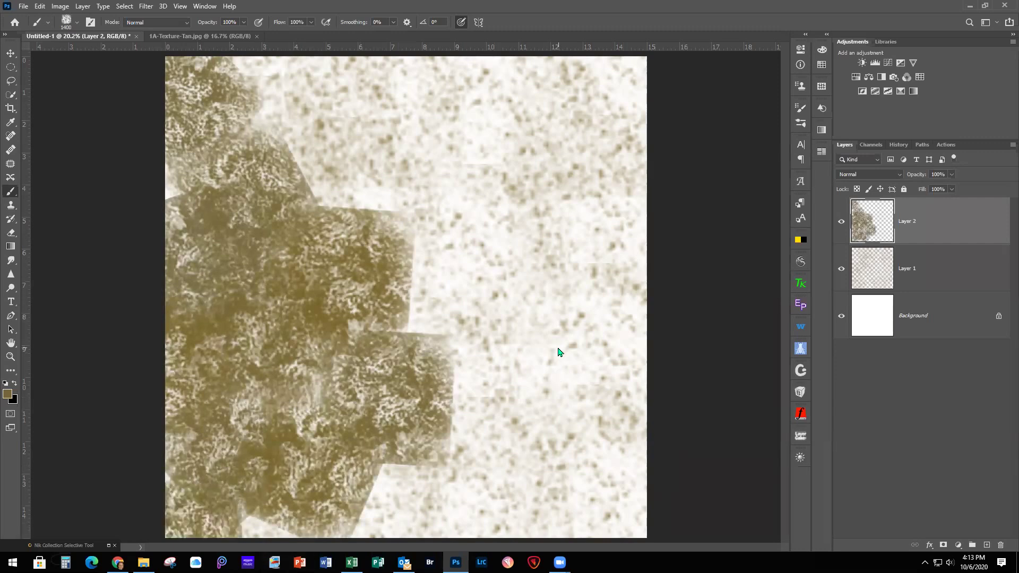
scroll(560, 355, down, 3)
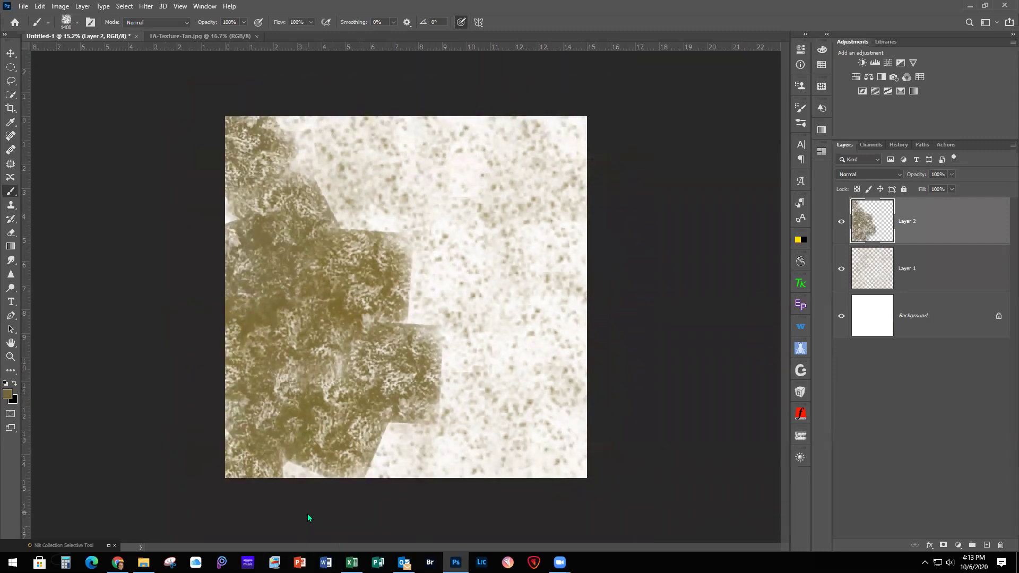
click(307, 513)
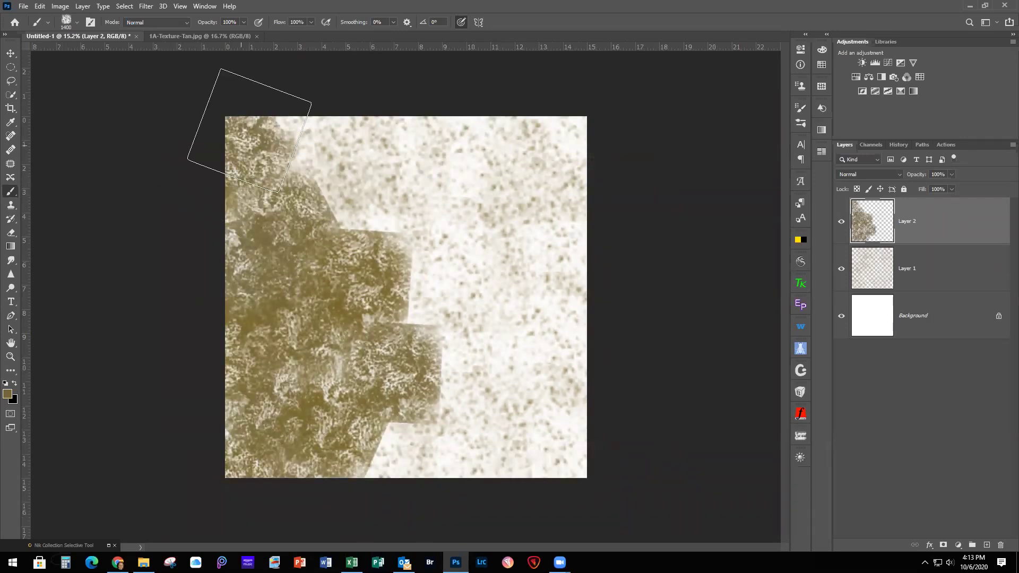
click(345, 153)
click(340, 191)
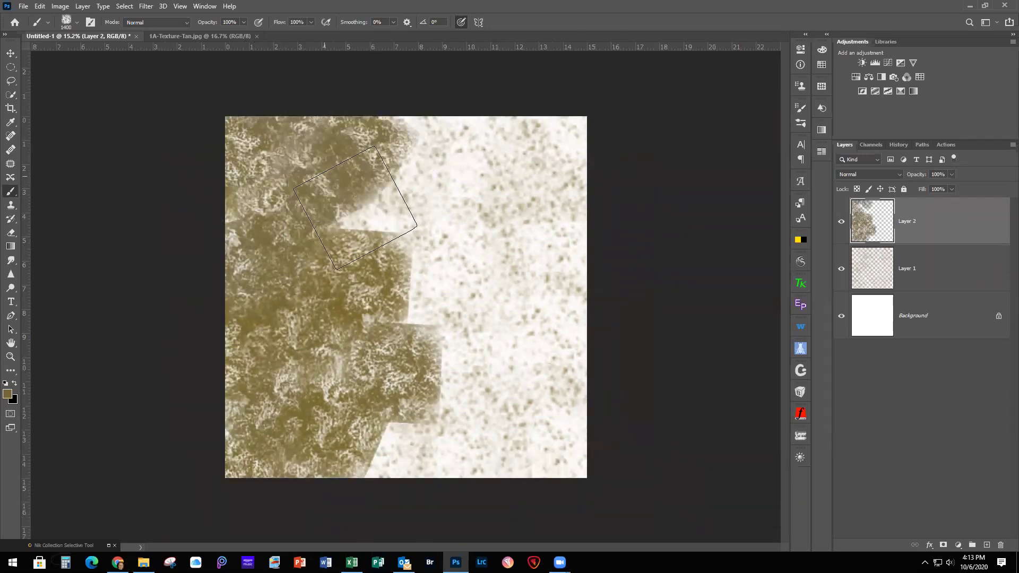
click(396, 218)
click(451, 170)
click(510, 183)
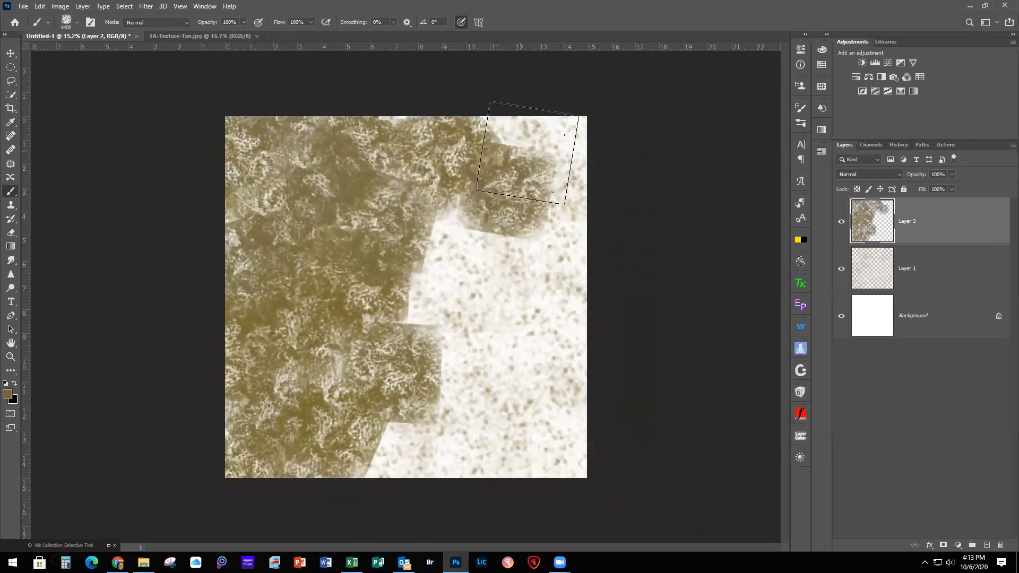
click(562, 169)
click(528, 257)
click(489, 256)
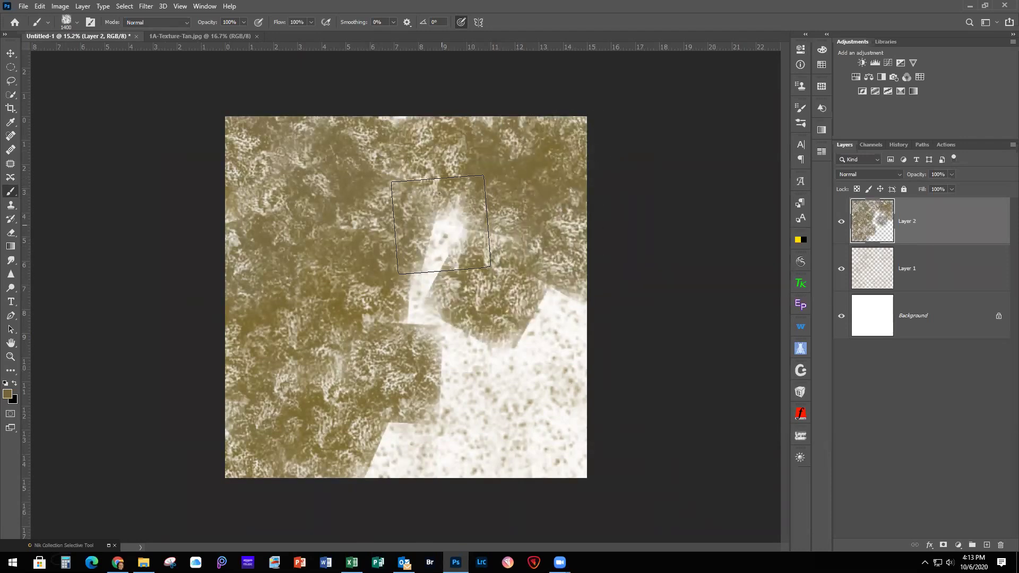
click(441, 228)
click(462, 367)
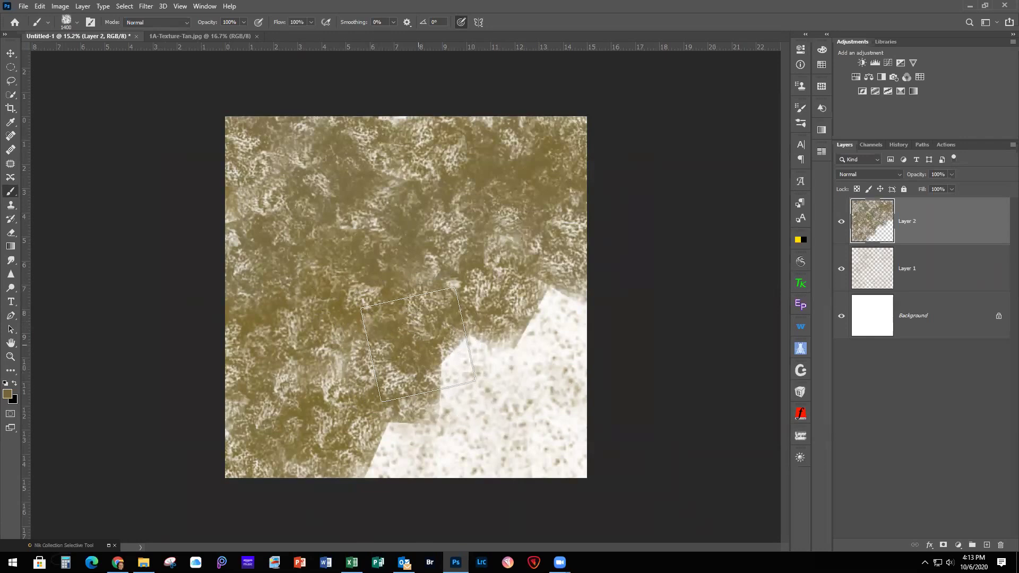
click(417, 324)
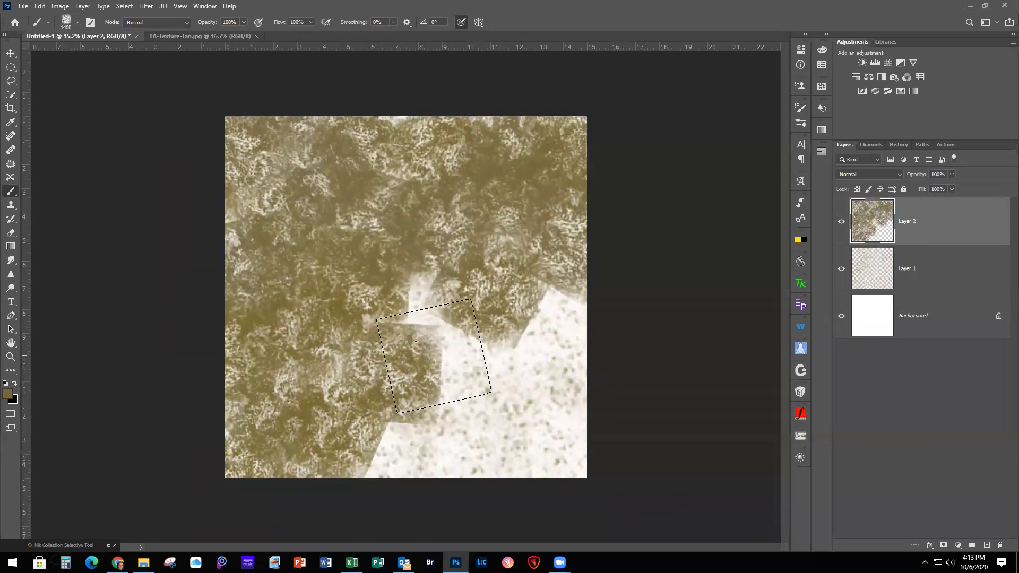
mouse_move(431, 307)
mouse_down()
mouse_move(489, 387)
mouse_move(557, 353)
mouse_move(582, 403)
mouse_up()
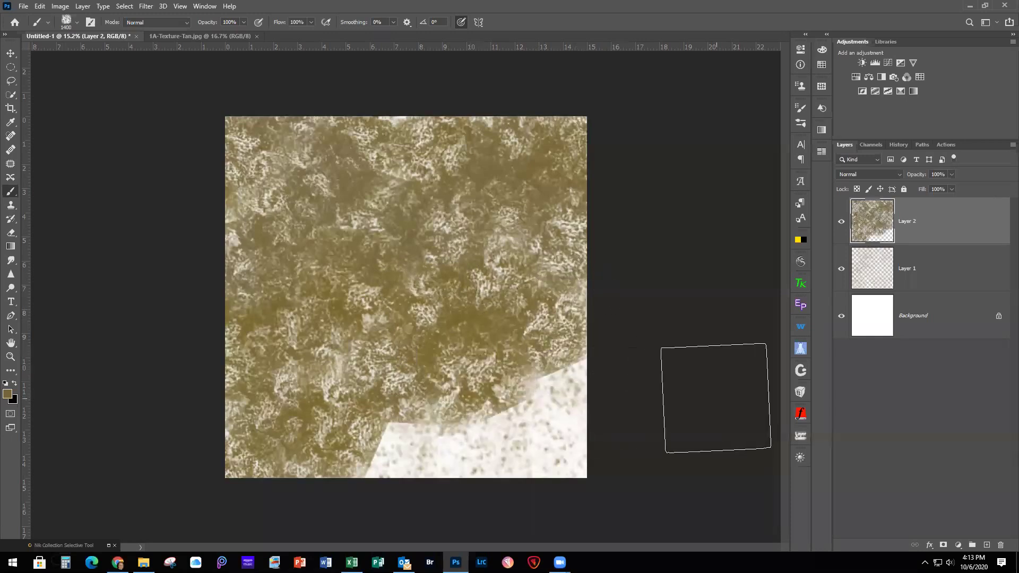
mouse_move(571, 319)
mouse_down()
mouse_move(552, 427)
mouse_move(491, 398)
mouse_move(568, 334)
mouse_move(540, 439)
mouse_move(421, 448)
mouse_move(547, 457)
mouse_move(579, 430)
mouse_move(446, 504)
mouse_move(627, 504)
mouse_up()
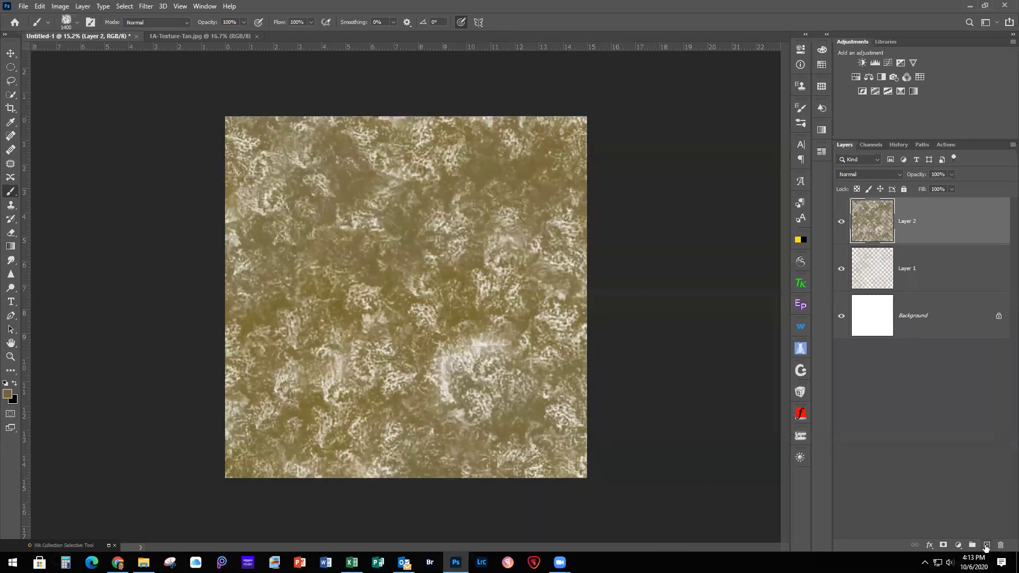
Add a new empty layer on top and move Layer 2 beneath Layer 1.
click(986, 546)
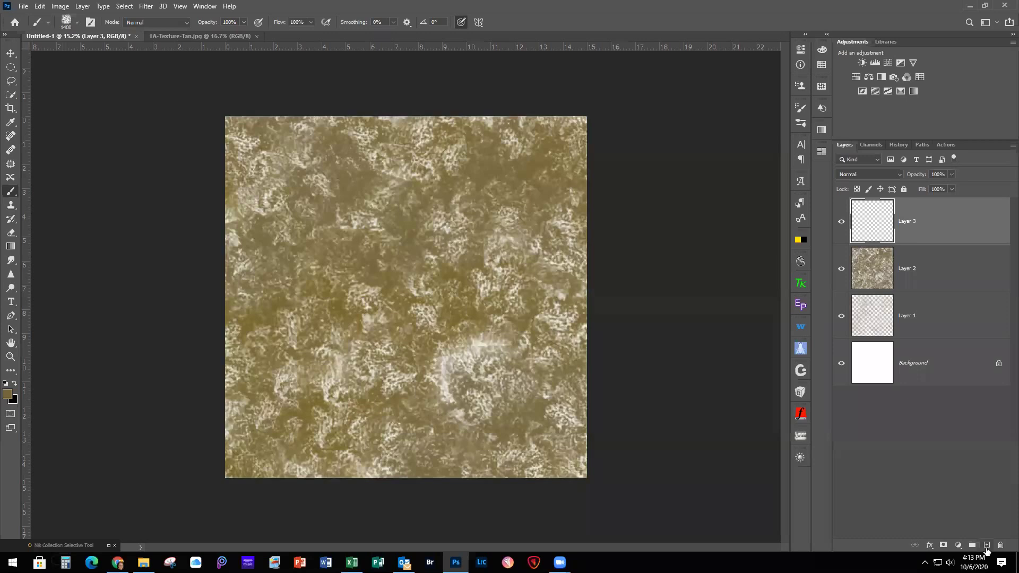
click(940, 273)
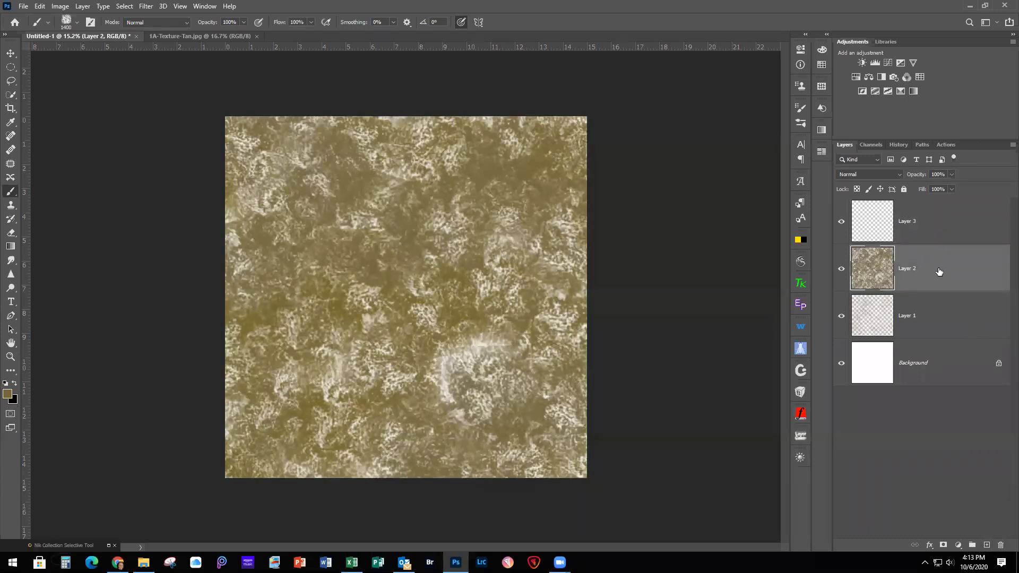
drag(940, 271, 947, 343)
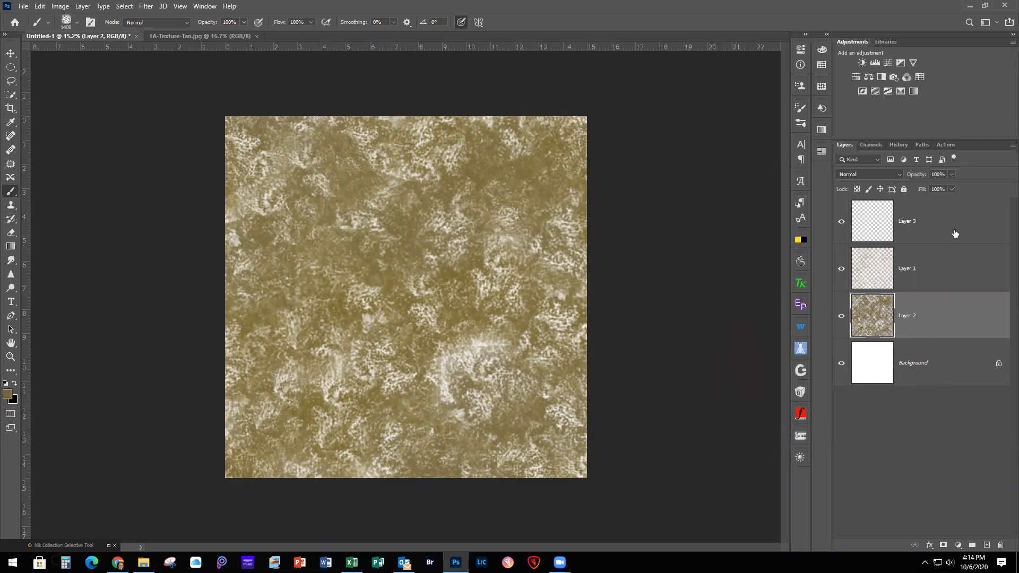
Make Layer 3 active and set the foreground color to 614f18.
click(939, 227)
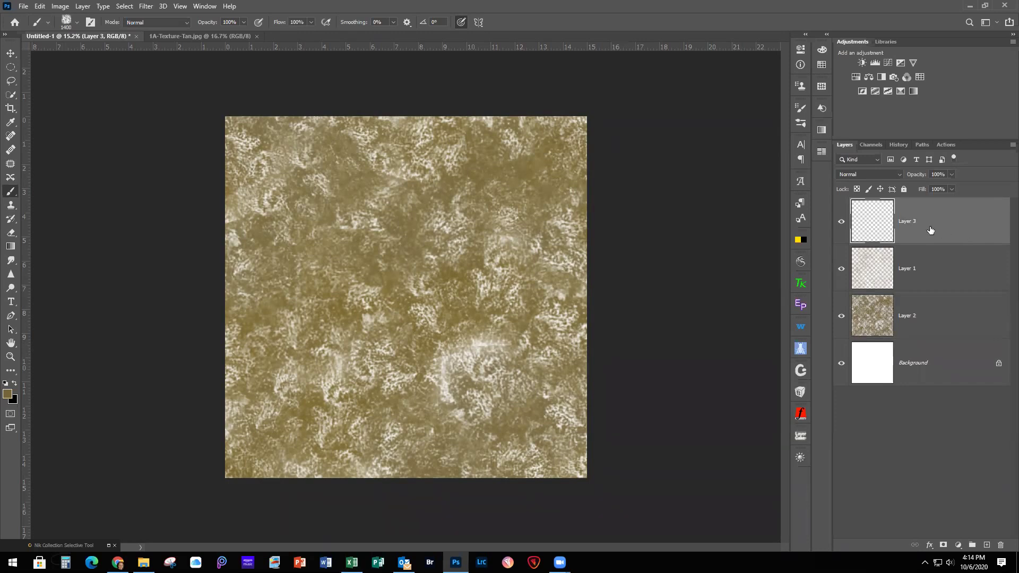
click(8, 393)
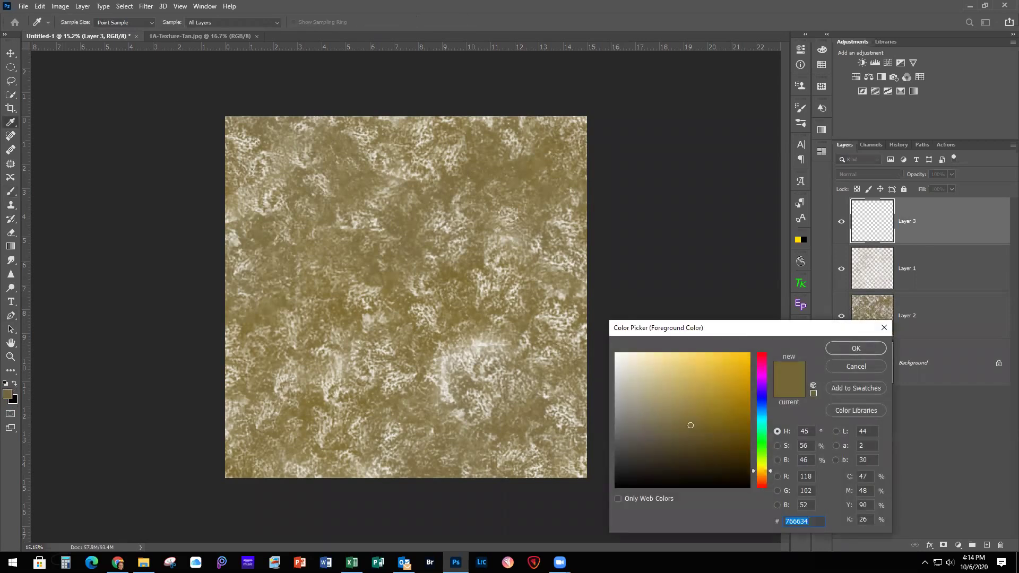
text(614f18)
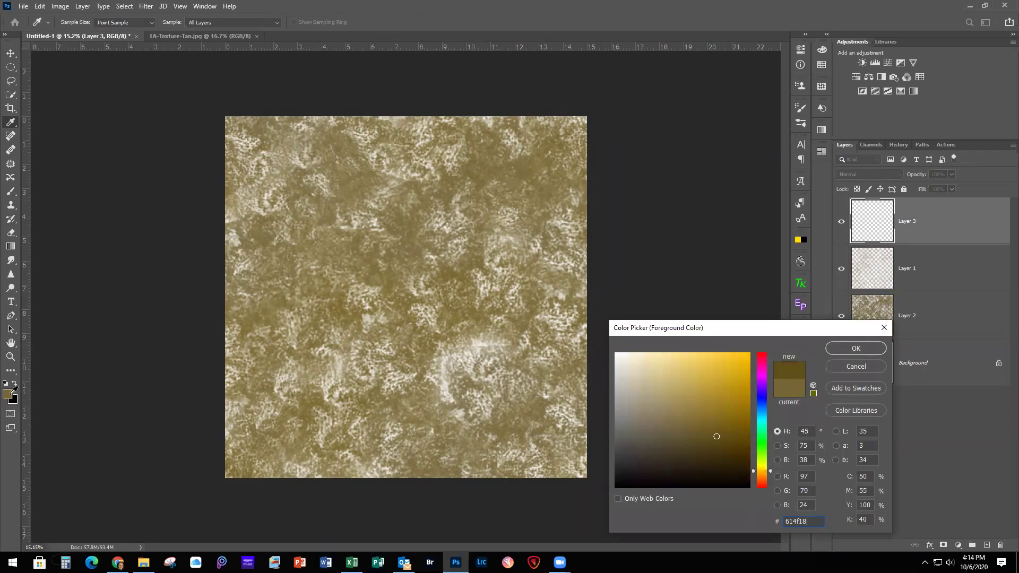
key(Return)
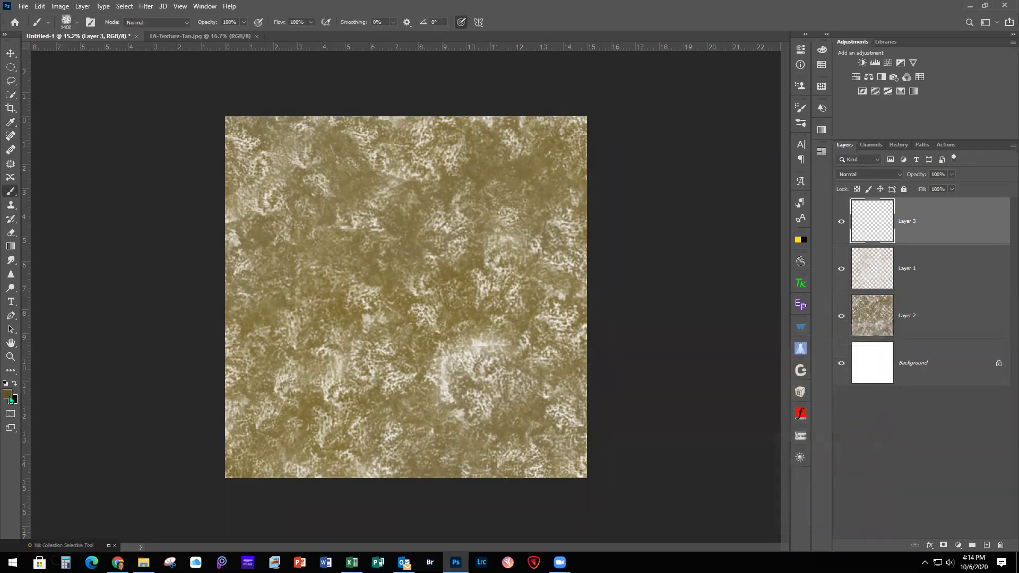
Choose the Sea Sponge 2 brush from the Faux Finish Brushes and enlarge it to 1200 px.
click(76, 23)
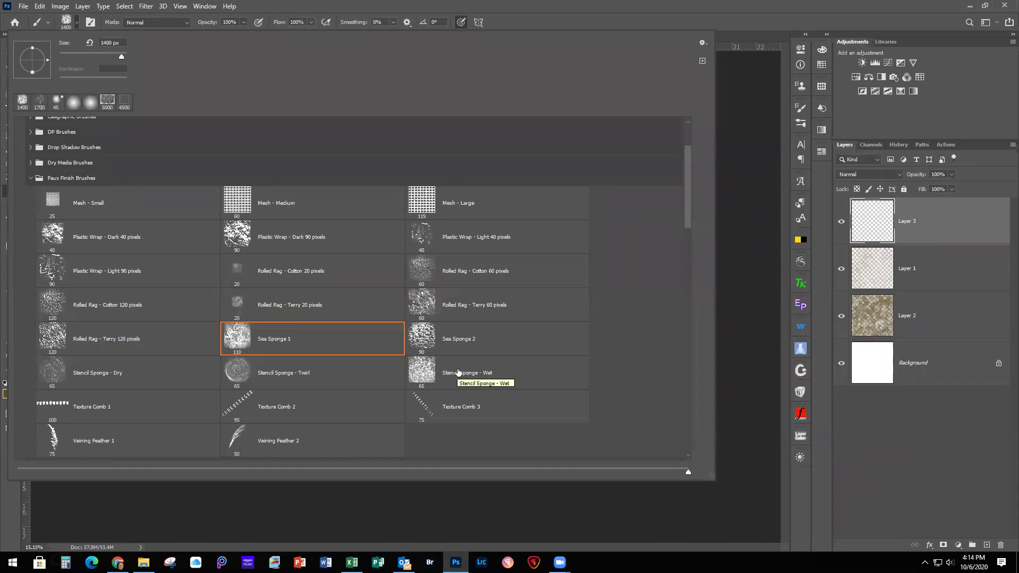
double_click(424, 338)
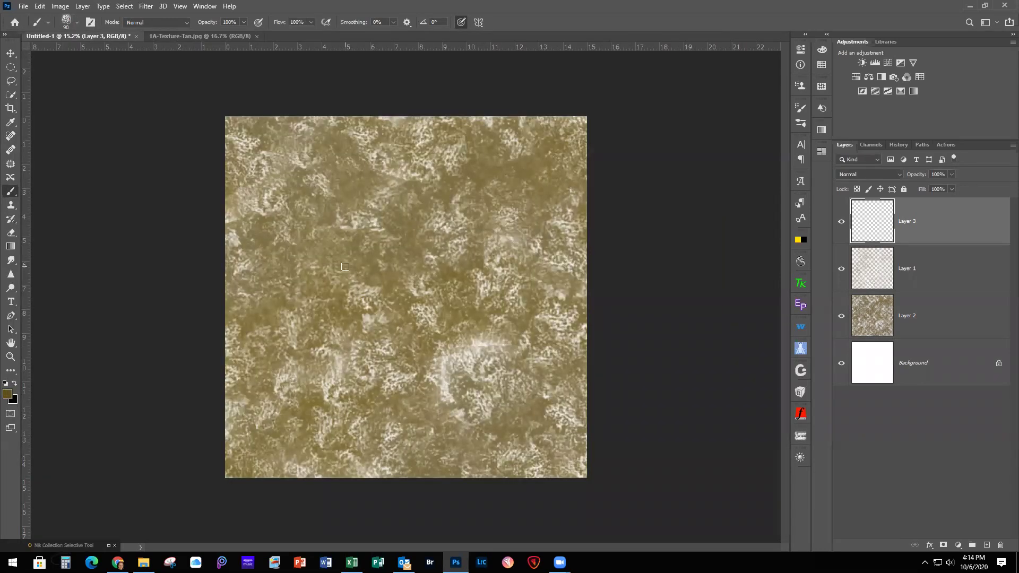
key(bracketright)
key(bracketright)
key(bracketright)
key(bracketright)
key(bracketright)
key(bracketright)
key(bracketright)
key(bracketright)
key(bracketright)
key(bracketright)
key(bracketright)
key(bracketright)
key(bracketright)
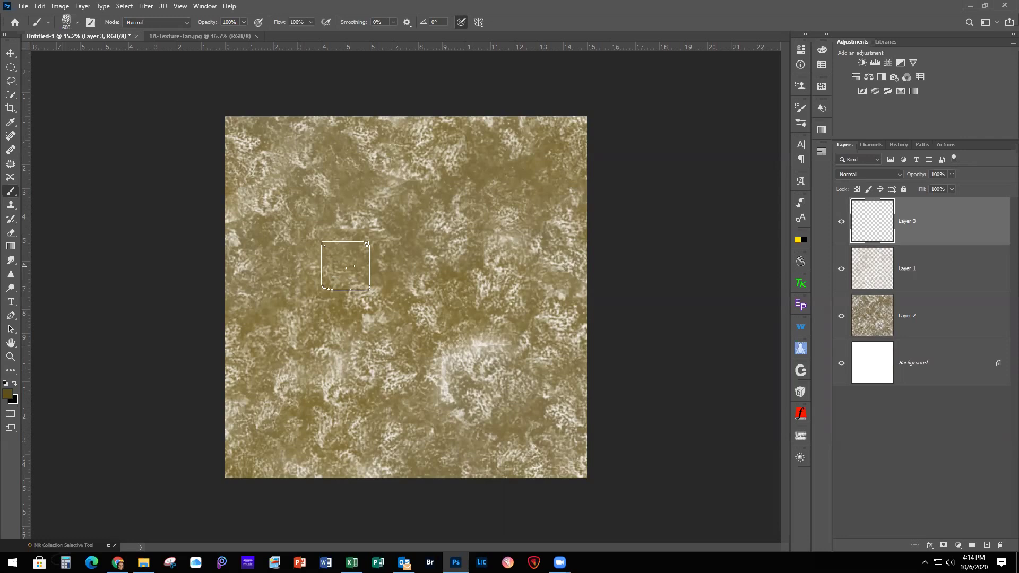
key(bracketright)
key(bracketright)
key(bracketright)
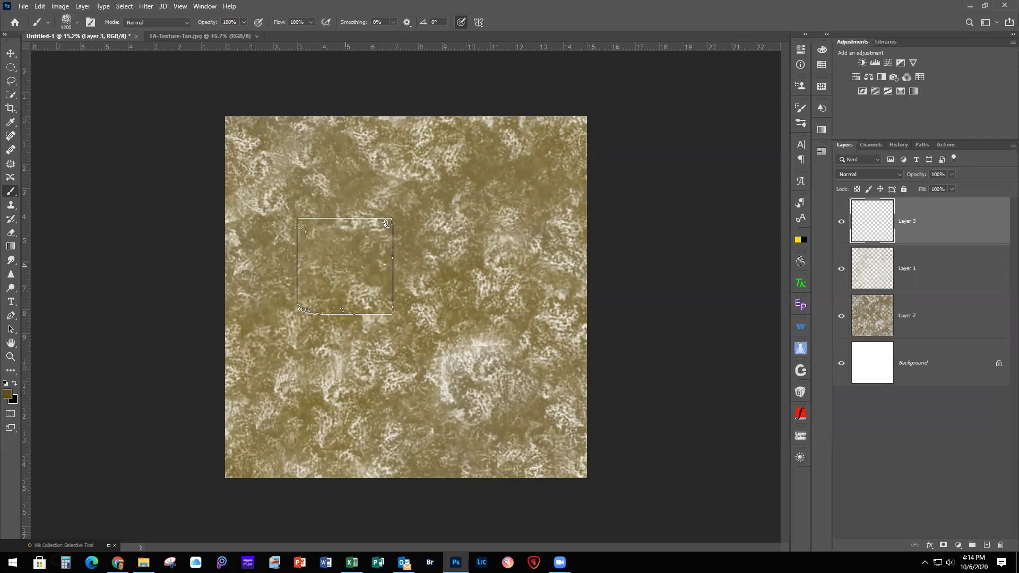
In the brush's Shape Dynamics, set Size Jitter to 35% and Angle Jitter to 42%.
click(801, 109)
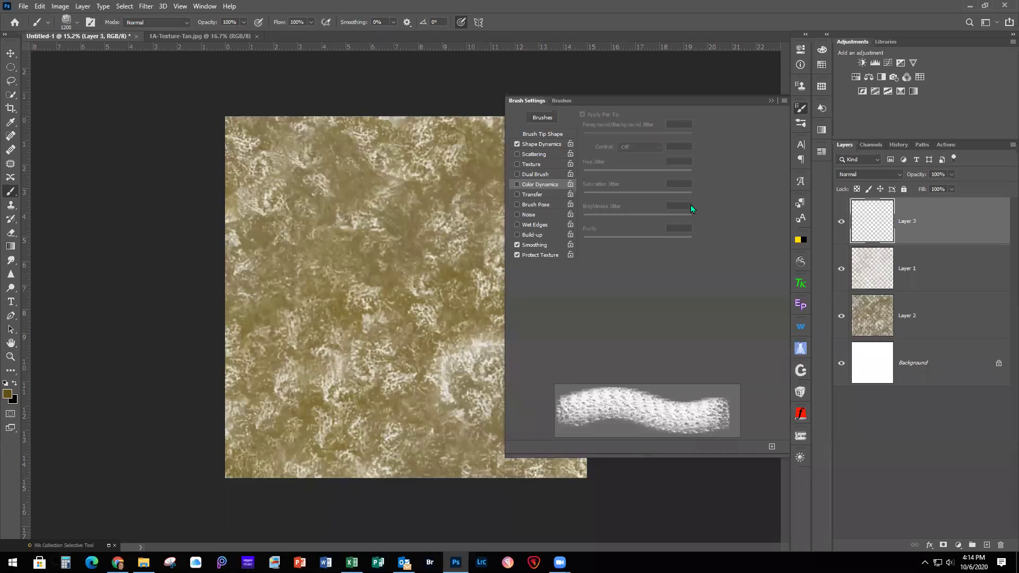
click(536, 146)
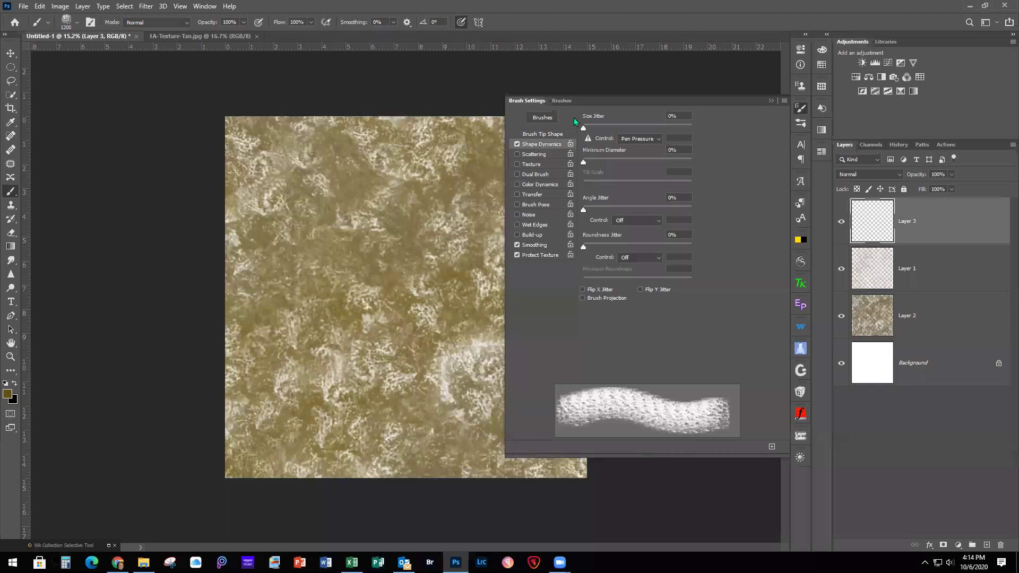
drag(584, 129, 619, 129)
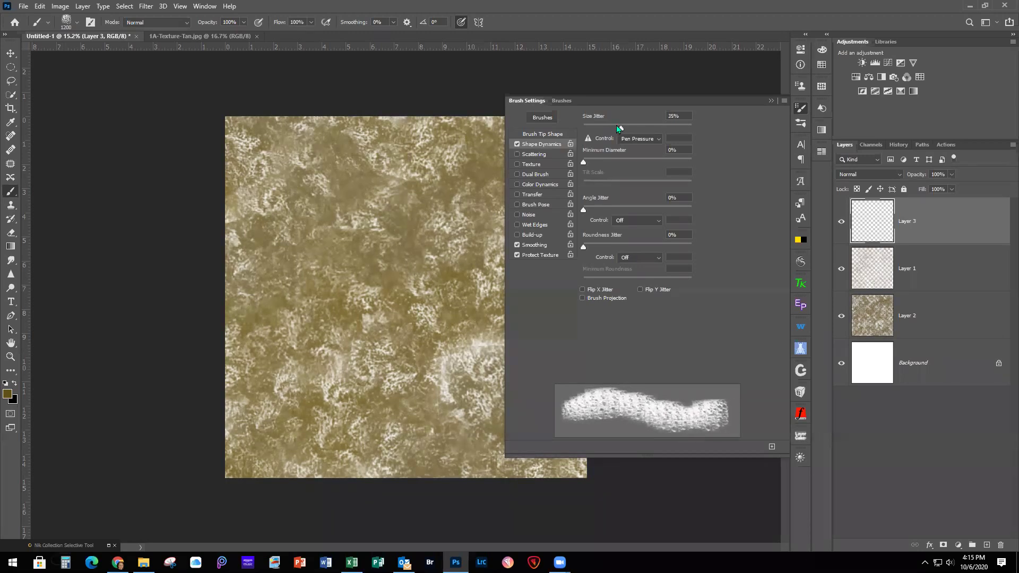
drag(583, 211, 630, 211)
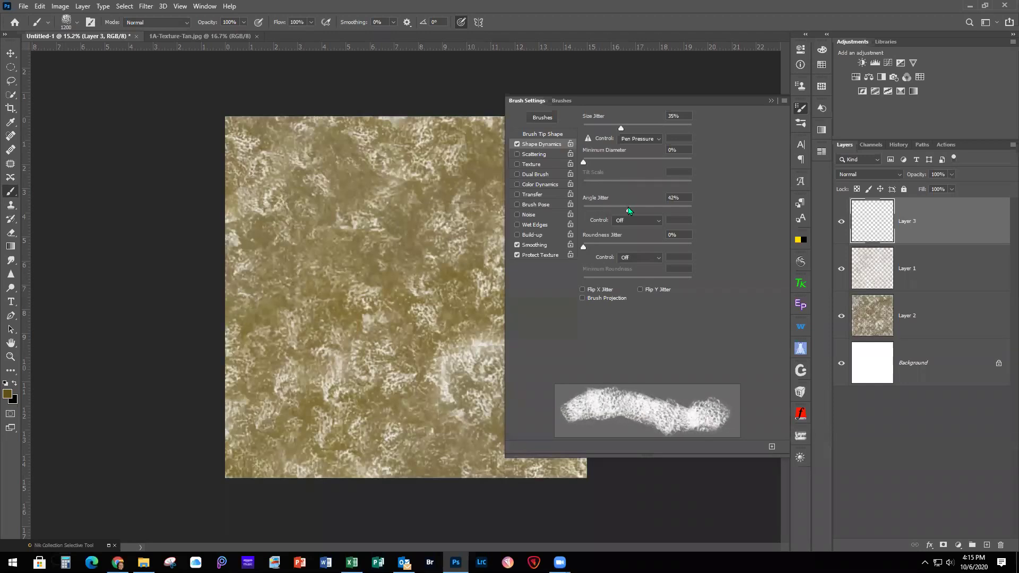
Enable Scattering for the brush with Scatter at 402% and close the brush settings.
click(526, 155)
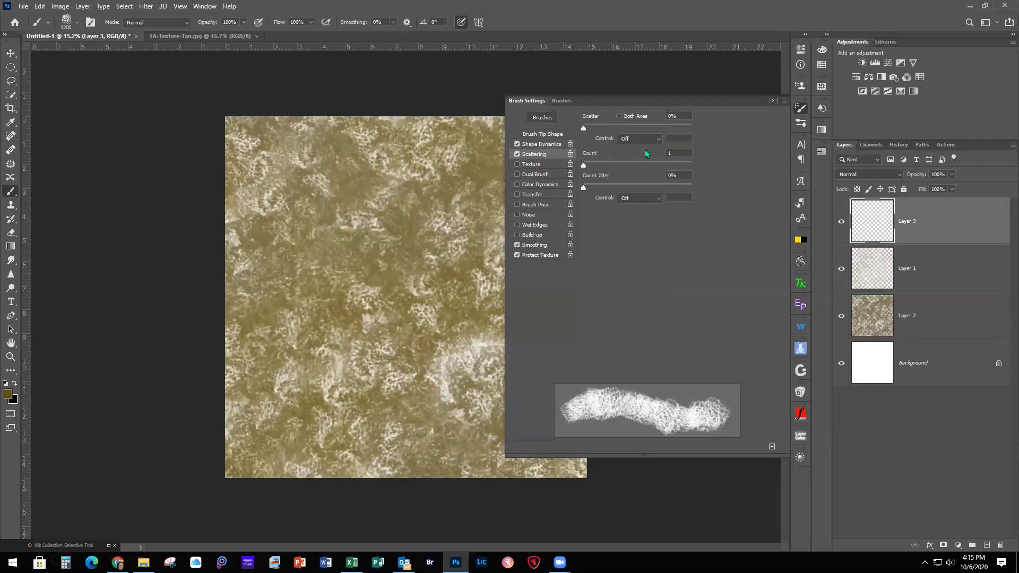
drag(584, 129, 628, 134)
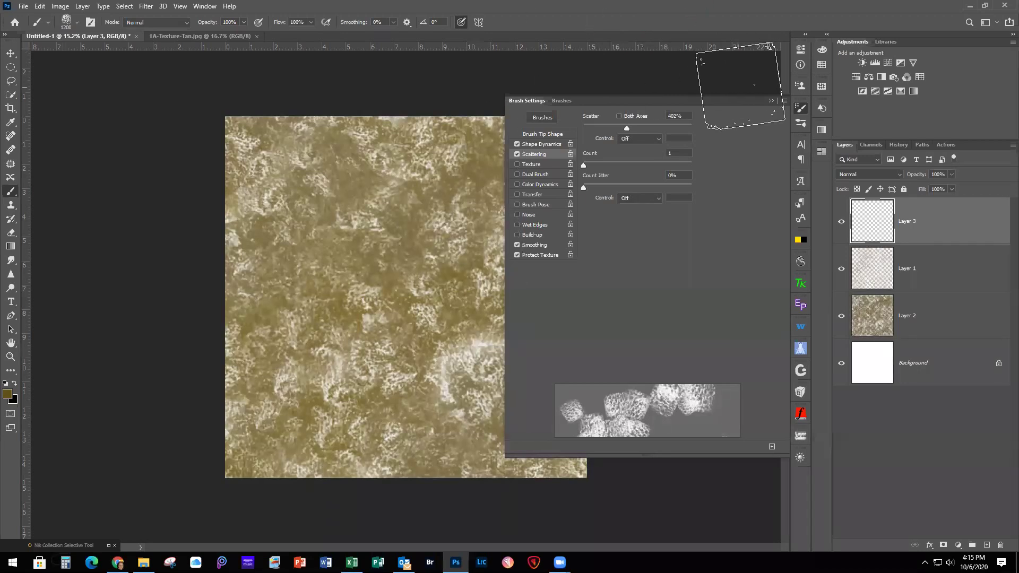
click(771, 100)
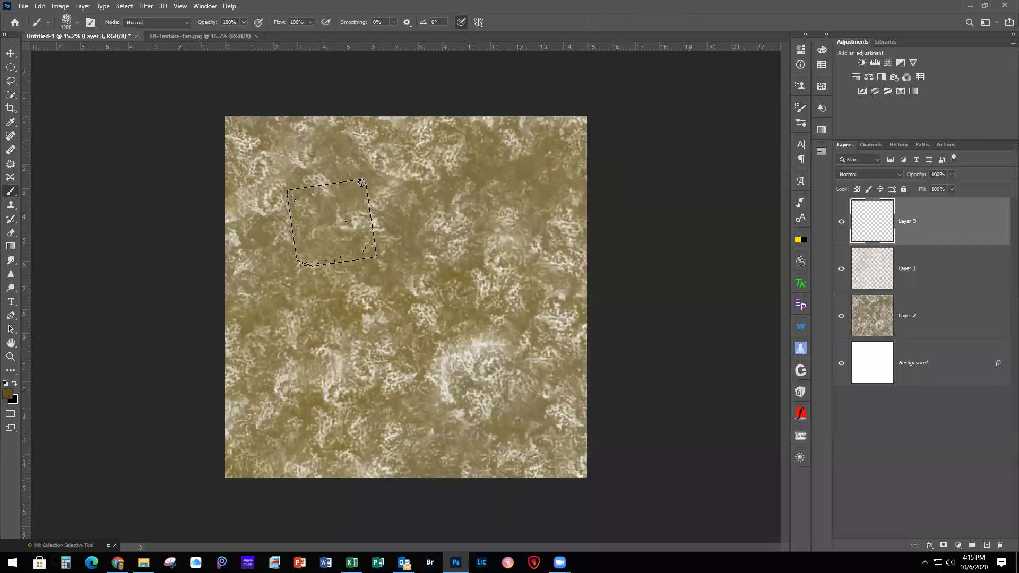
Stamp the brush twice in the upper-left corner of Layer 3, and hide Layer 1 and Layer 2.
click(254, 151)
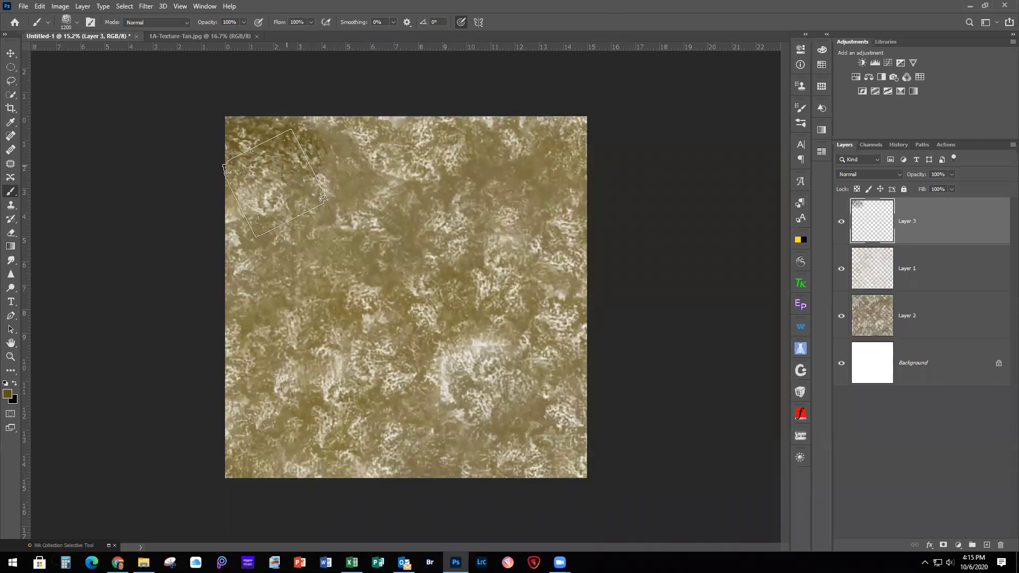
click(254, 210)
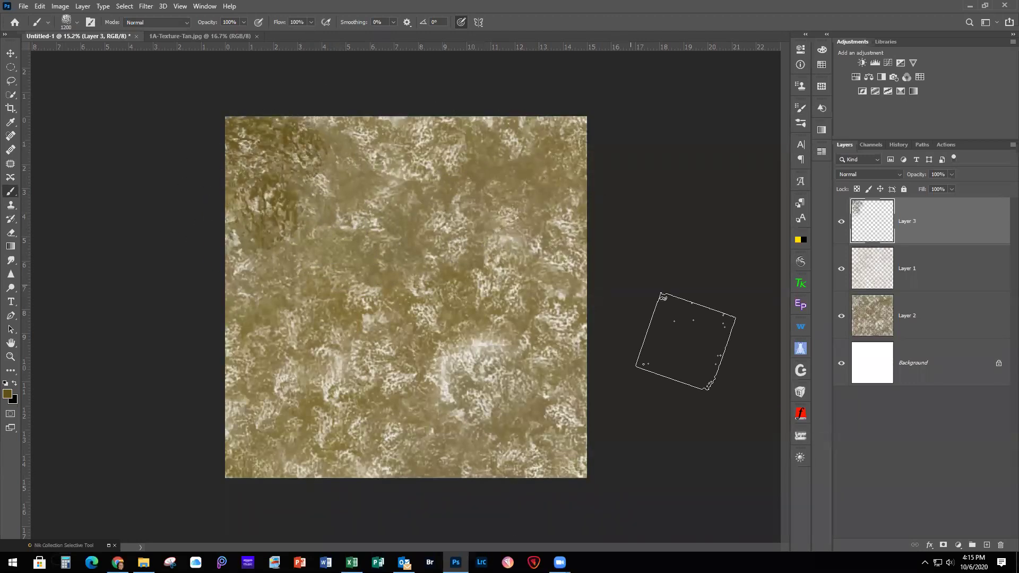
click(842, 269)
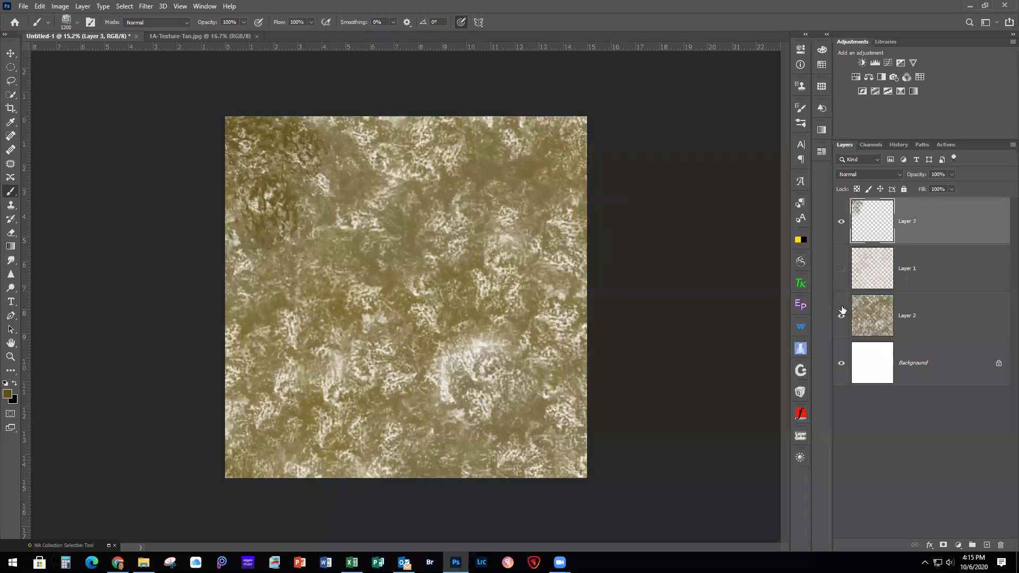
click(841, 319)
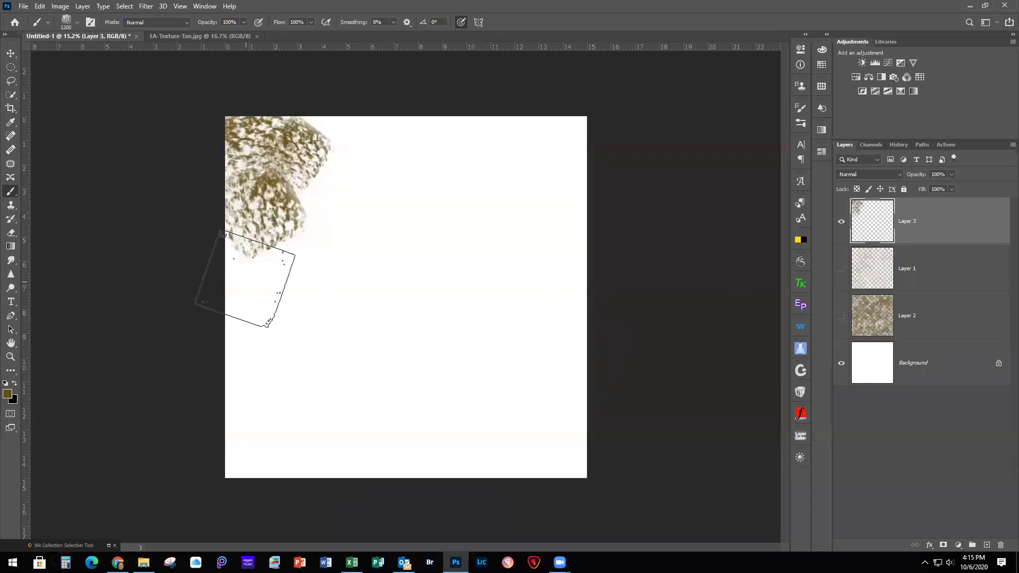
Stamp the Sea Sponge brush over the rest of the canvas on Layer 3 until the whole area is textured.
mouse_move(318, 252)
mouse_down()
mouse_move(375, 126)
mouse_move(366, 109)
mouse_move(398, 138)
mouse_move(416, 228)
mouse_move(400, 298)
mouse_up()
mouse_move(235, 347)
mouse_down()
mouse_move(271, 334)
mouse_move(272, 313)
mouse_move(356, 343)
mouse_move(342, 316)
mouse_move(325, 388)
mouse_move(232, 412)
mouse_move(239, 398)
mouse_move(287, 399)
mouse_move(276, 438)
mouse_move(216, 466)
mouse_move(292, 454)
mouse_move(372, 472)
mouse_move(399, 324)
mouse_move(465, 323)
mouse_move(454, 285)
mouse_move(431, 268)
mouse_move(476, 204)
mouse_move(457, 131)
mouse_move(554, 140)
mouse_move(592, 157)
mouse_move(572, 221)
mouse_move(547, 204)
mouse_move(525, 306)
mouse_move(501, 253)
mouse_move(555, 276)
mouse_move(484, 306)
mouse_move(467, 340)
mouse_move(448, 344)
mouse_move(462, 400)
mouse_move(426, 453)
mouse_move(422, 403)
mouse_move(374, 404)
mouse_move(459, 406)
mouse_move(361, 409)
mouse_move(444, 397)
mouse_move(503, 446)
mouse_move(494, 463)
mouse_move(575, 462)
mouse_move(505, 387)
mouse_move(547, 423)
mouse_move(592, 393)
mouse_move(562, 349)
mouse_move(533, 334)
mouse_move(555, 318)
mouse_up()
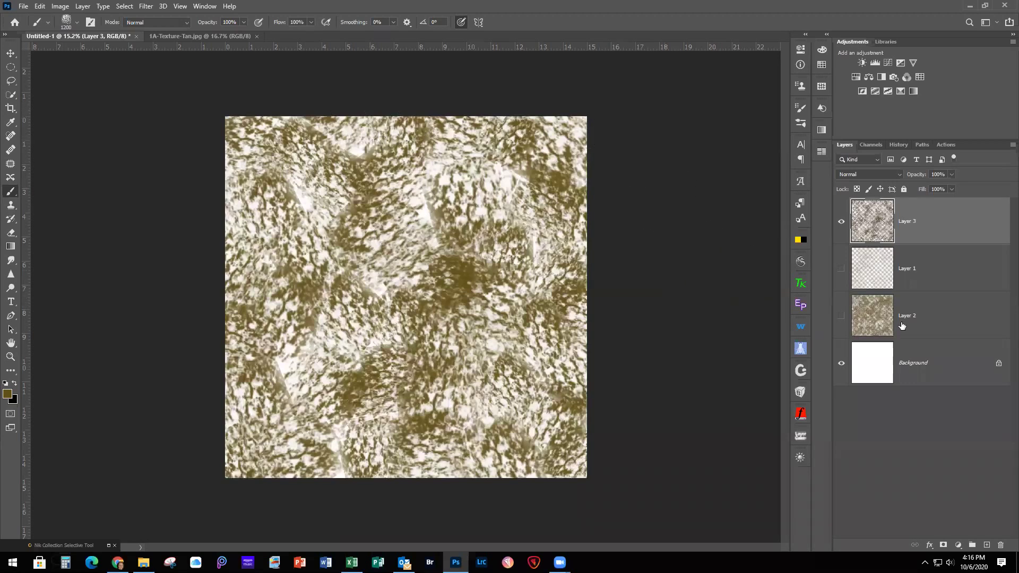
Show Layer 1 and Layer 2 again and move Layer 3 beneath them, directly above the Background.
click(843, 271)
click(842, 315)
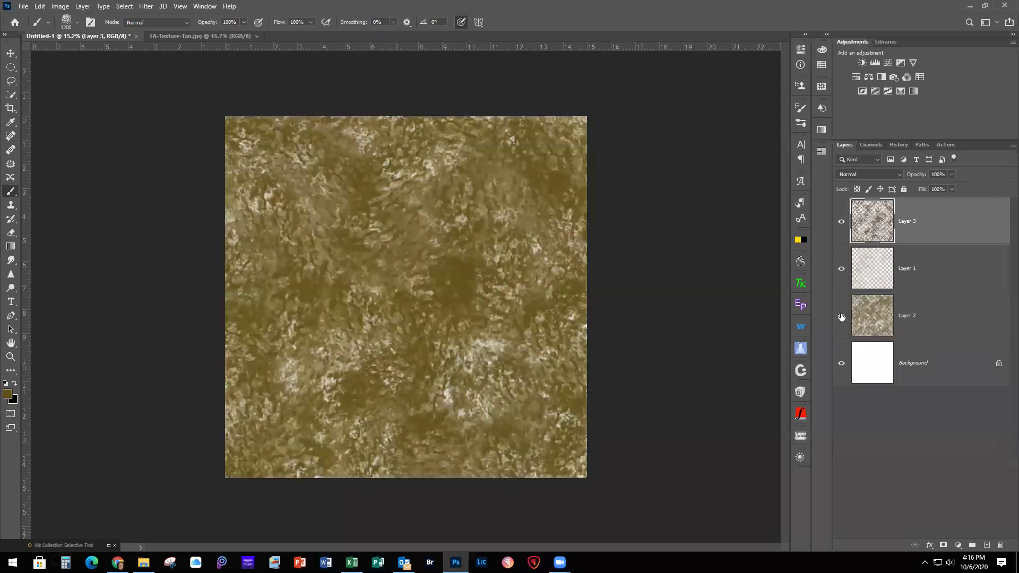
drag(935, 224, 942, 337)
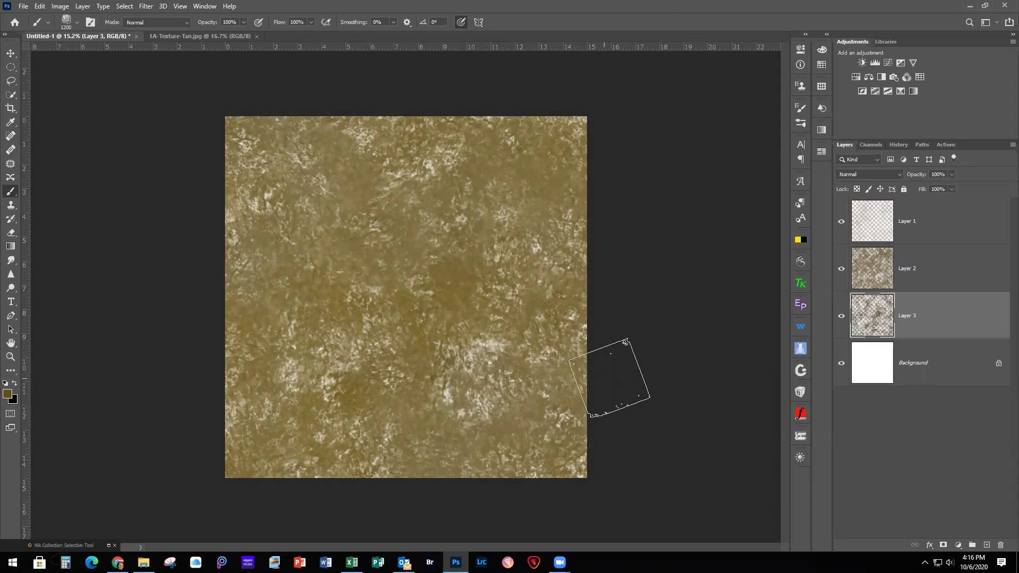
Set the foreground color to the light tan c2b07a.
click(7, 394)
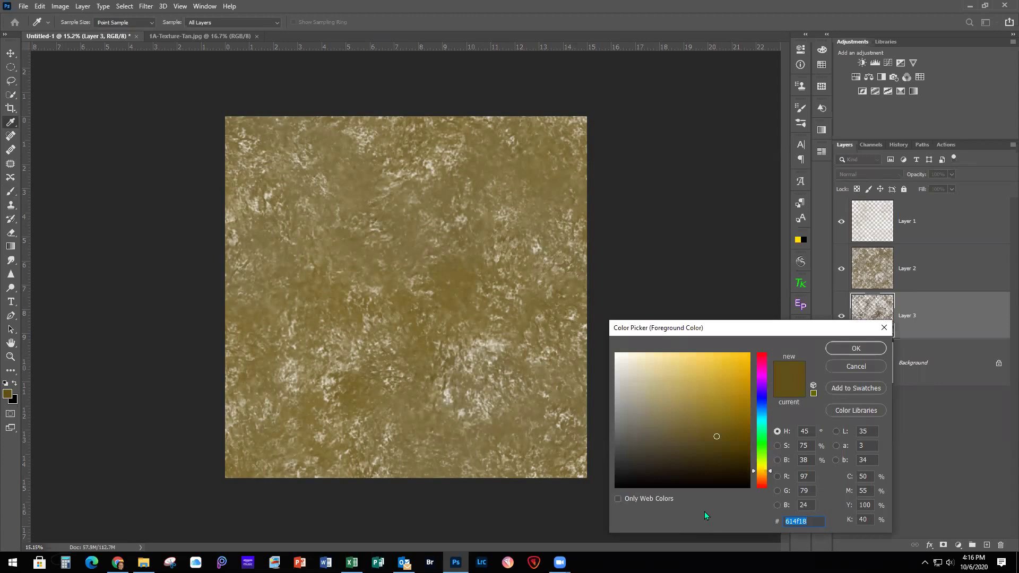
text(c2)
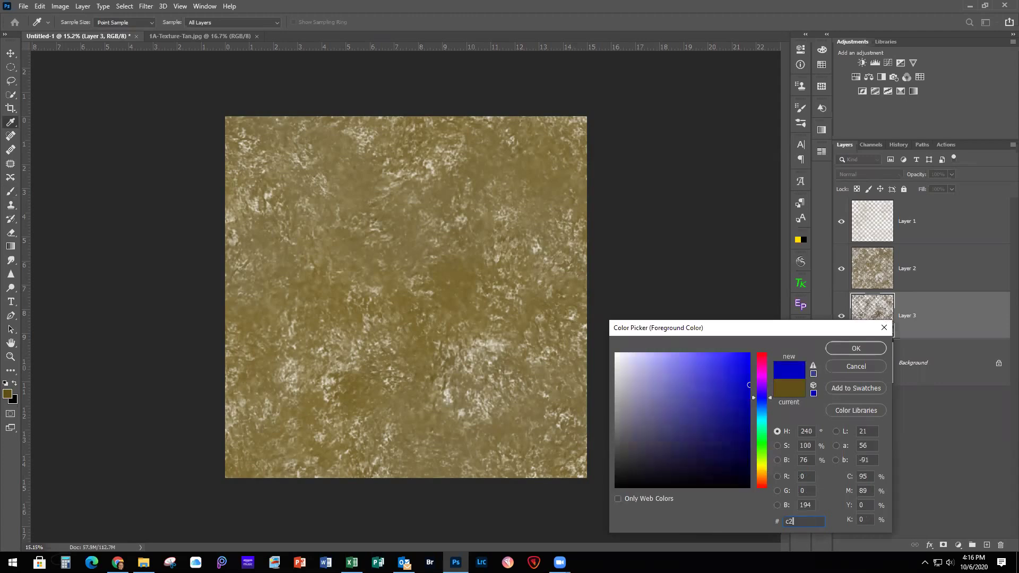
text(b07a)
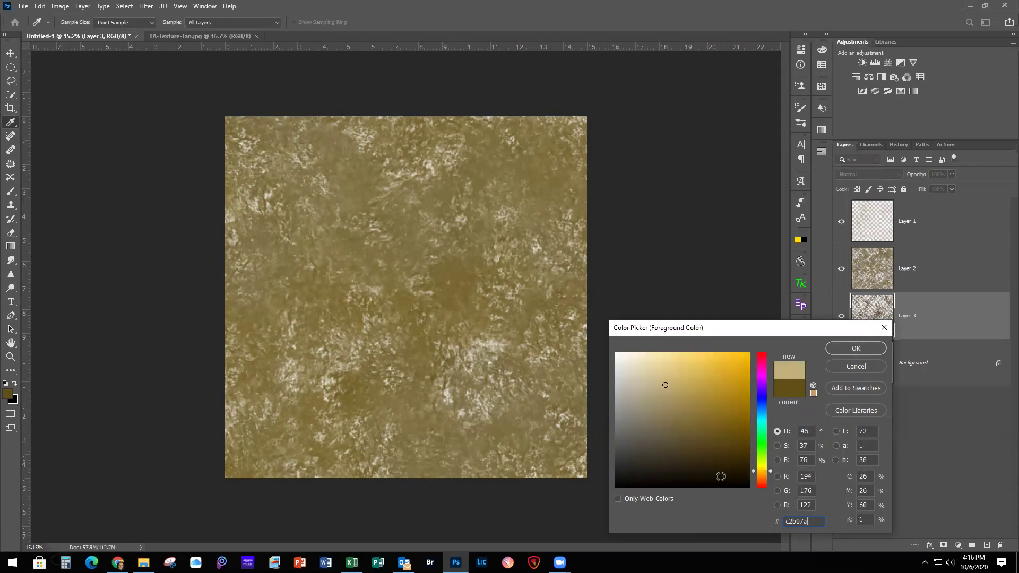
click(871, 346)
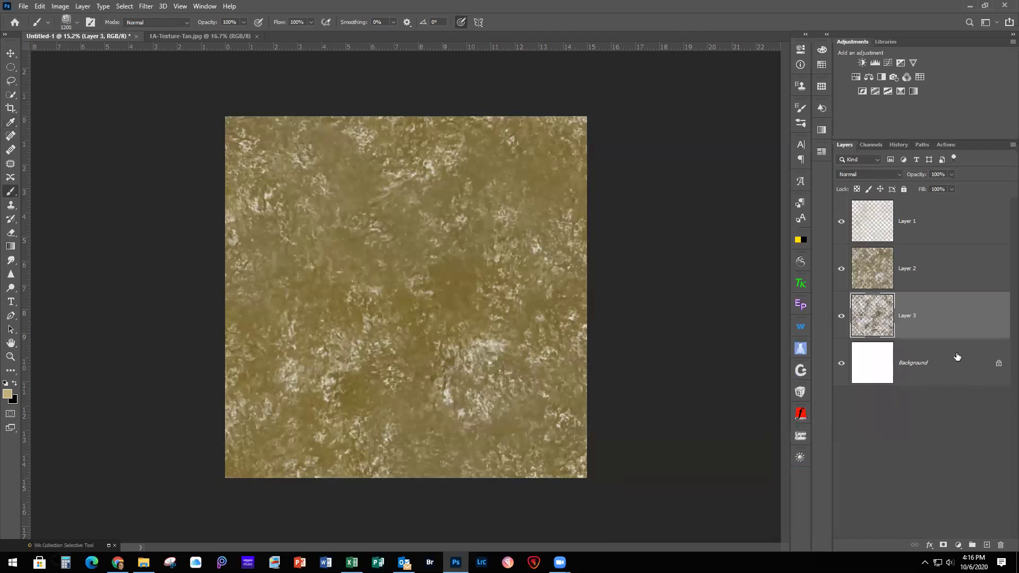
Add a new layer directly above the Background and fill it with the tan foreground color.
click(956, 370)
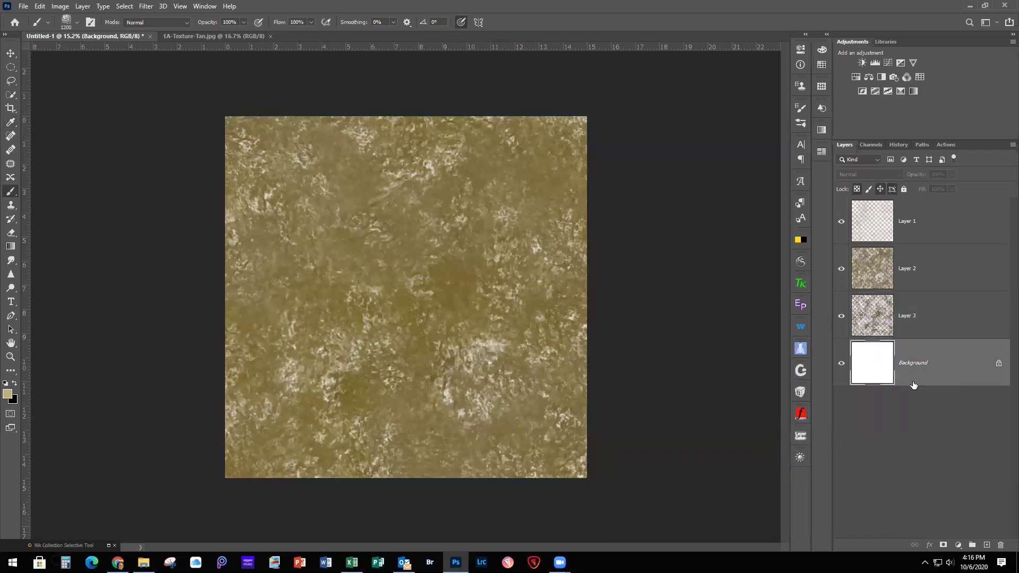
key(alt+BackSpace)
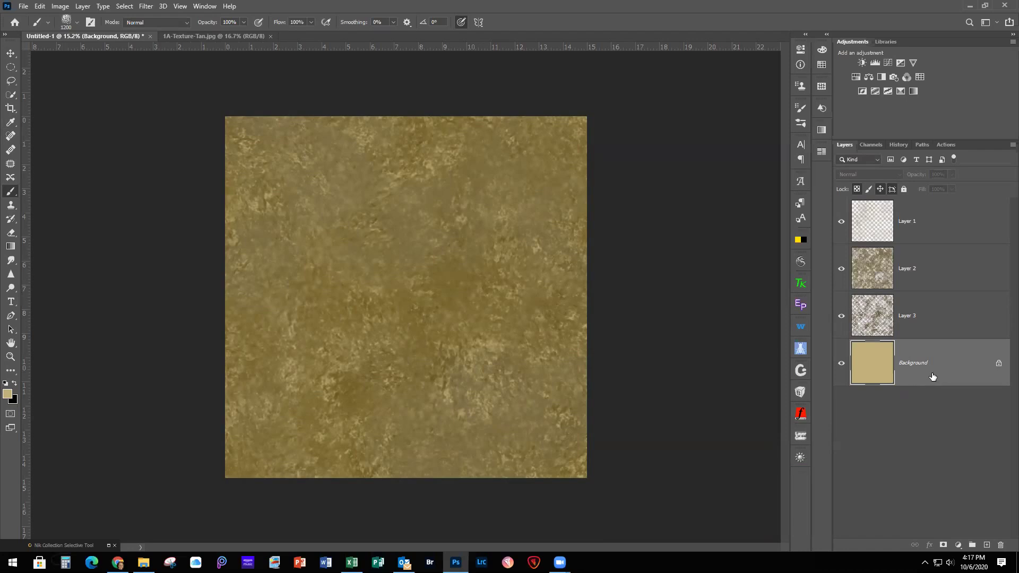
key(ctrl+z)
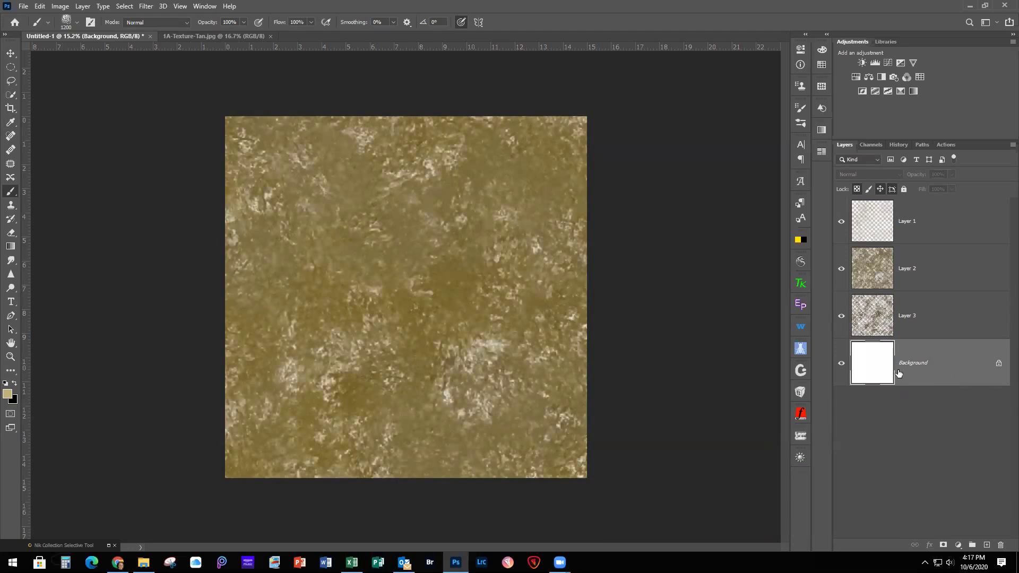
click(987, 545)
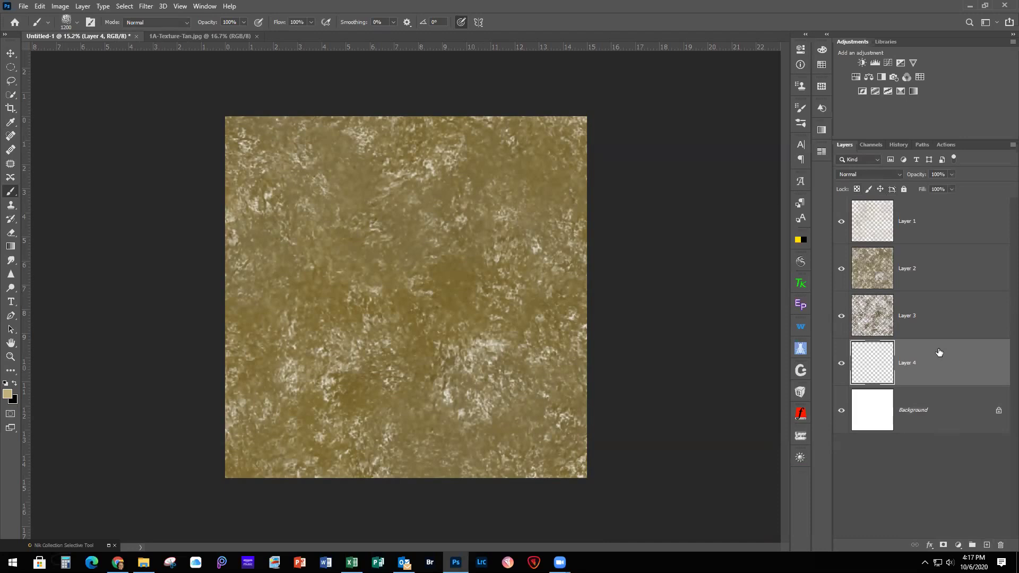
key(ctrl+BackSpace)
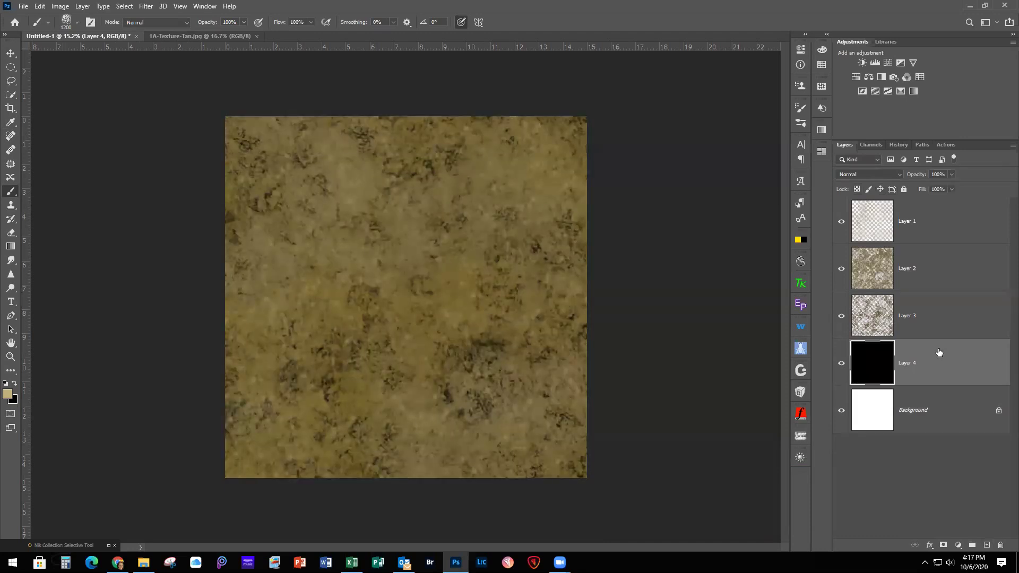
key(ctrl+z)
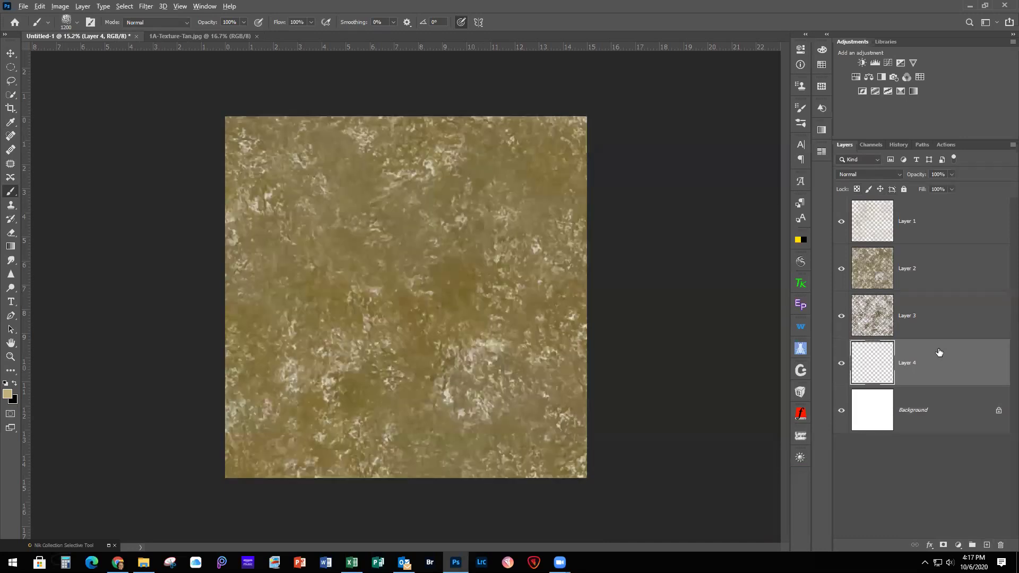
key(alt+BackSpace)
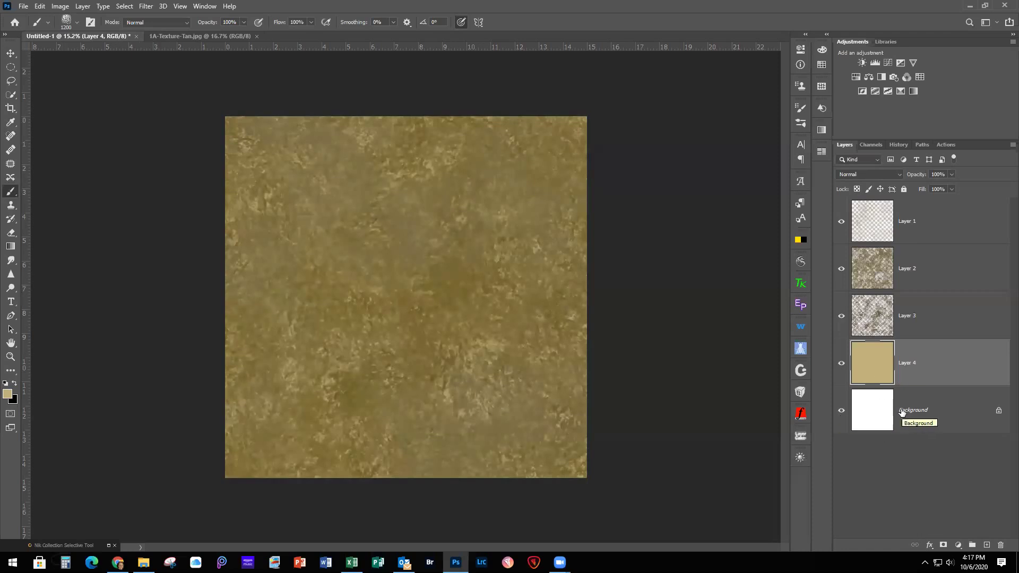
Lower the opacity of Layer 4 to 59% with the Background hidden, and show the Background again.
click(841, 413)
click(952, 174)
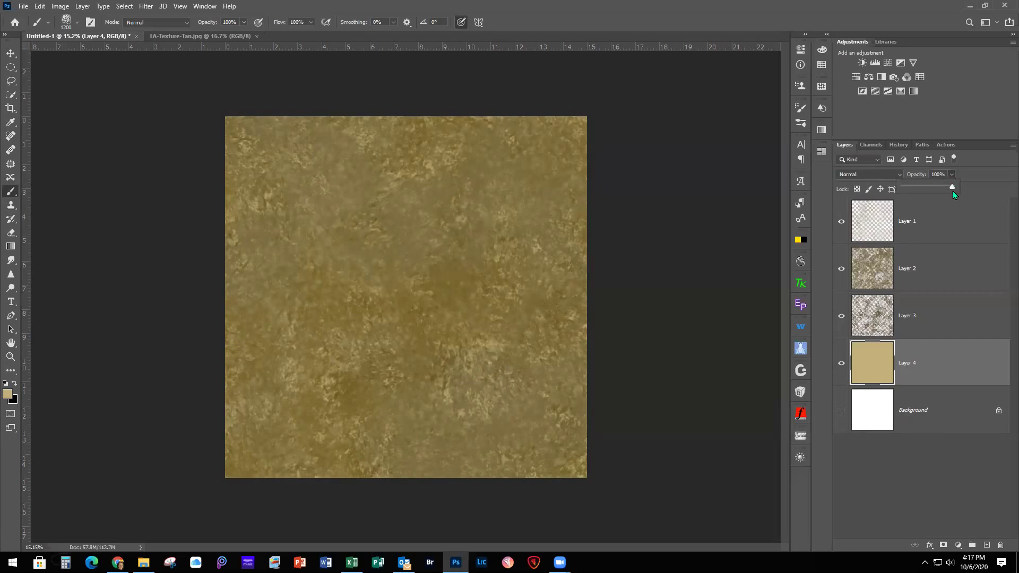
drag(952, 187, 932, 188)
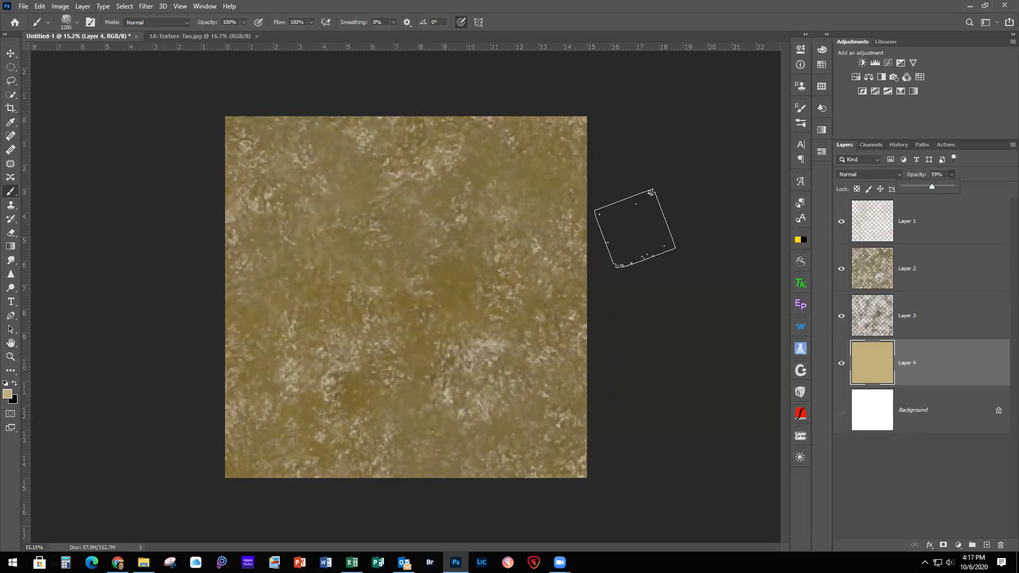
click(842, 411)
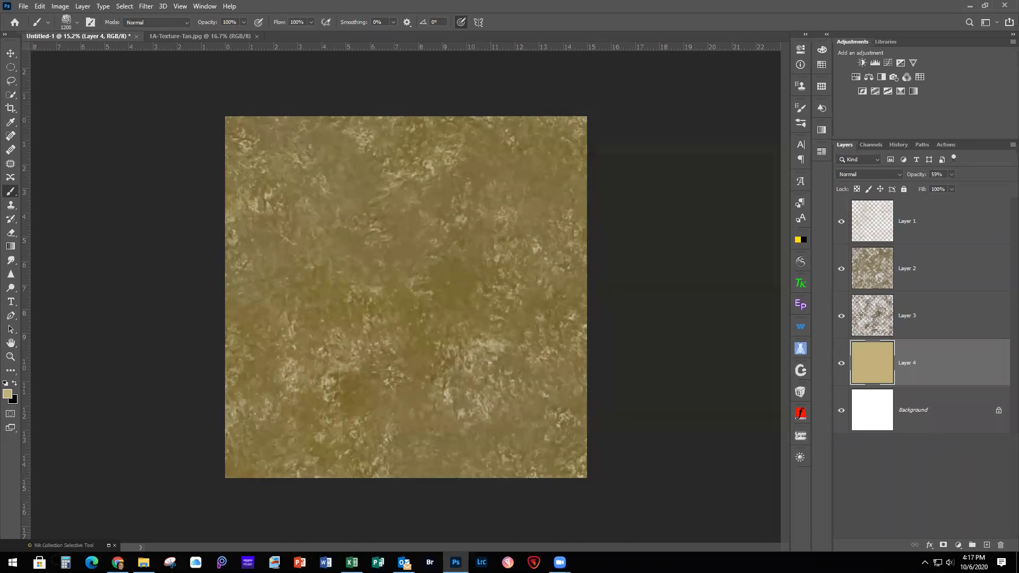
Float 1A-Texture-Tan.jpg in its own window to compare it with the new texture, and close it.
click(171, 35)
drag(184, 38, 571, 51)
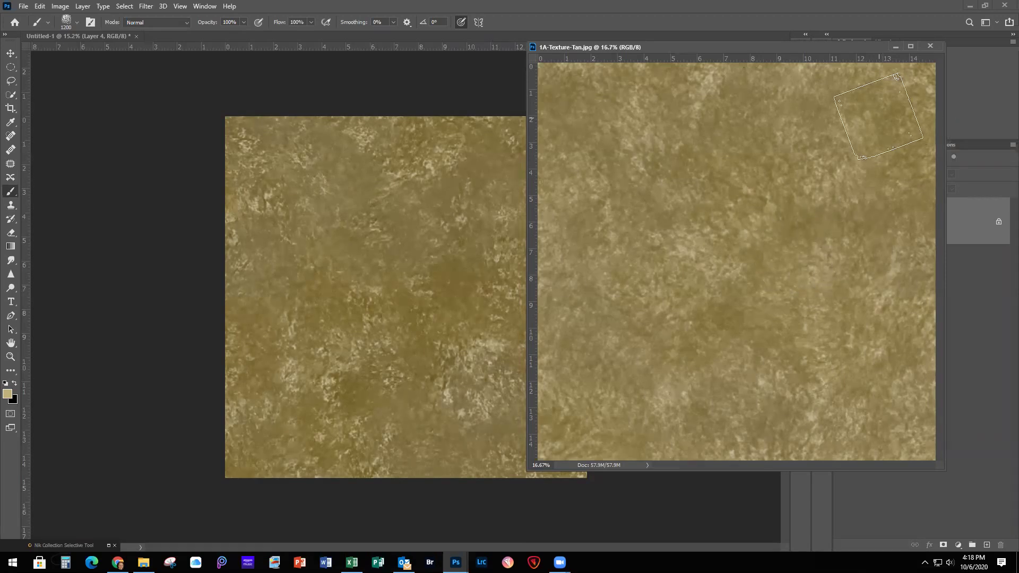
click(934, 46)
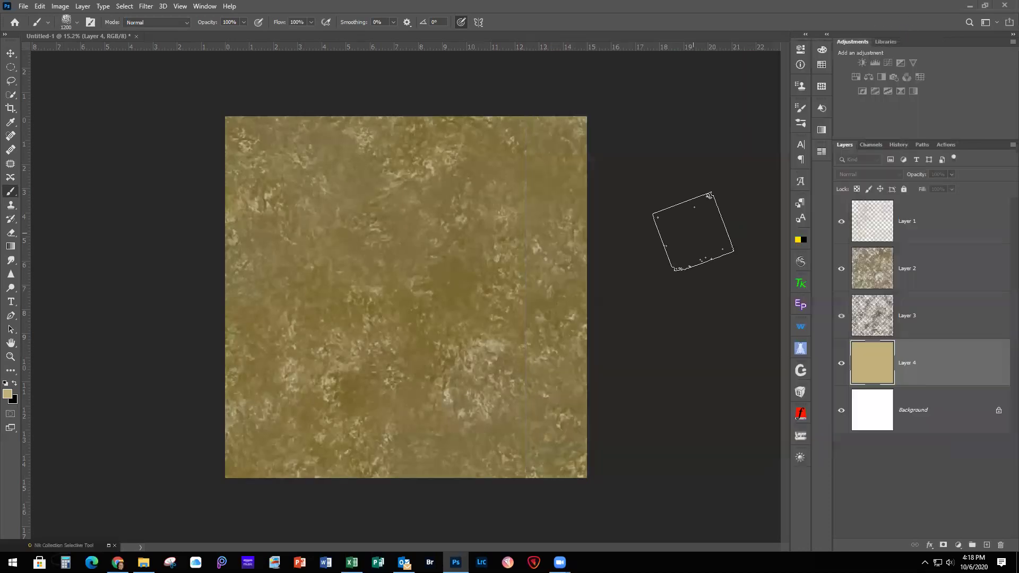
Save the layered document as a TIFF named tan1A, with no image compression and RLE layer compression.
click(23, 6)
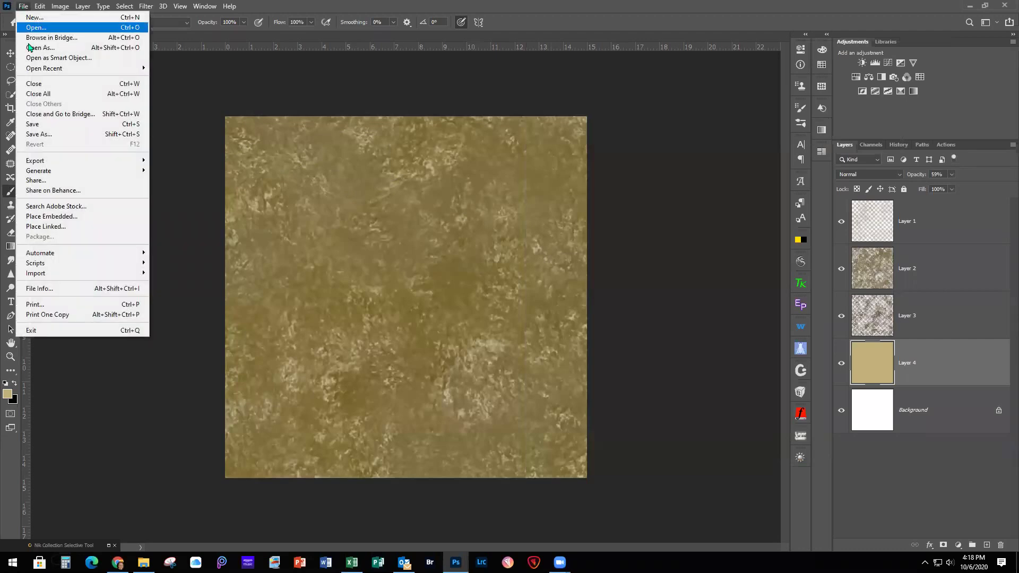
click(52, 136)
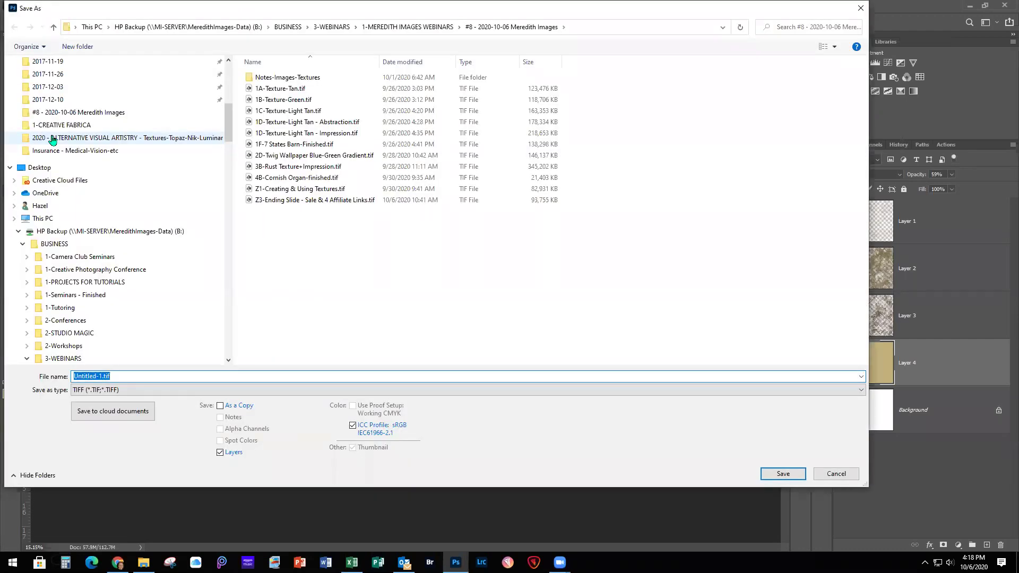
text(tan1A)
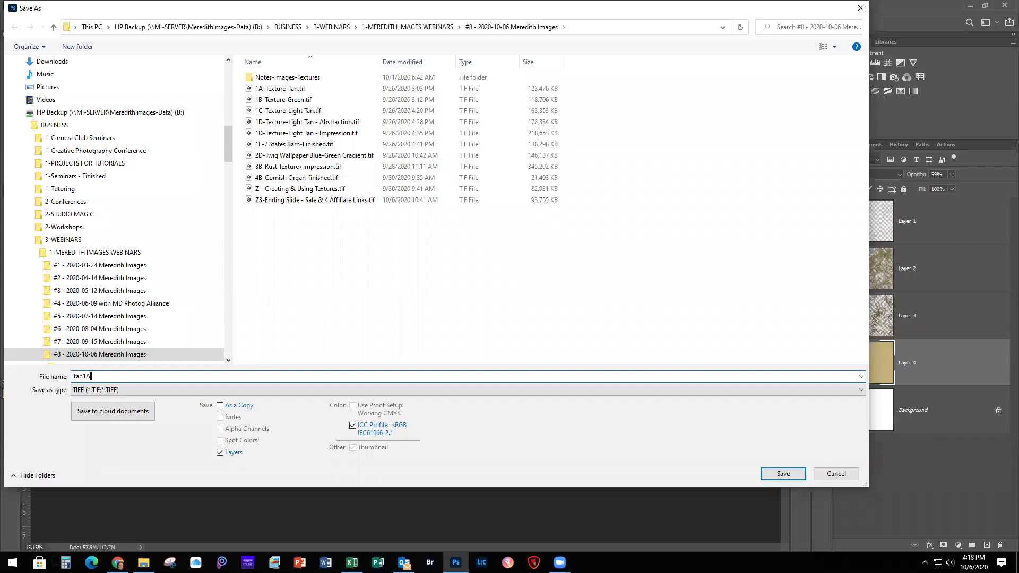
key(Return)
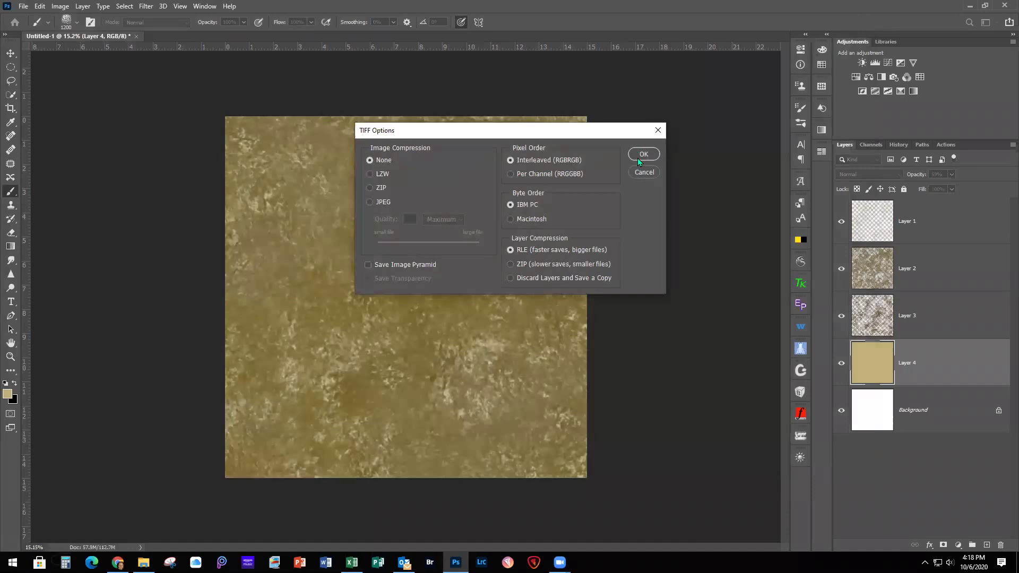
click(642, 154)
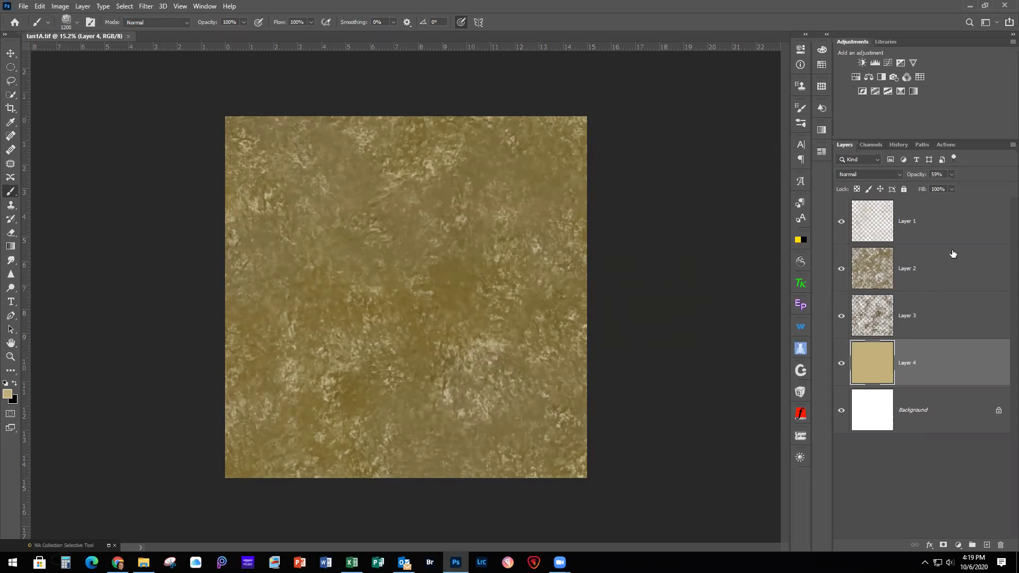
Apply a Field Blur to Layer 3 with the blur amount raised above the default 15 px.
click(952, 322)
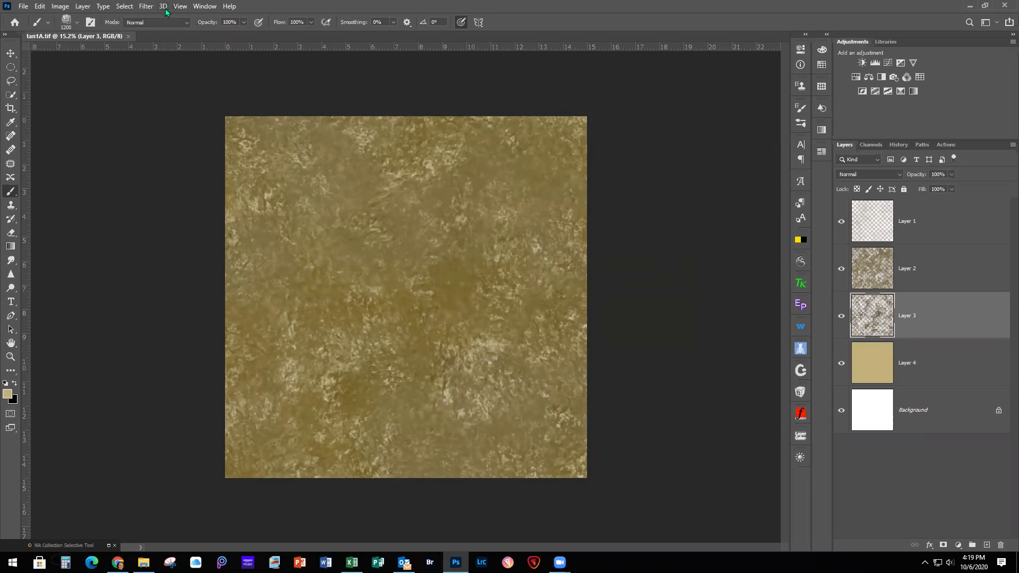
click(143, 9)
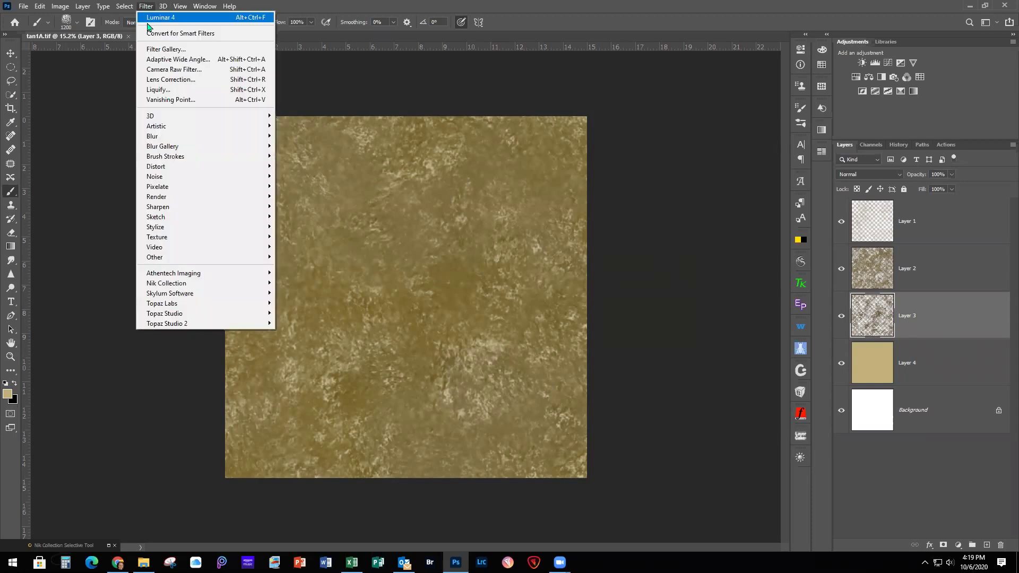
mouse_move(181, 148)
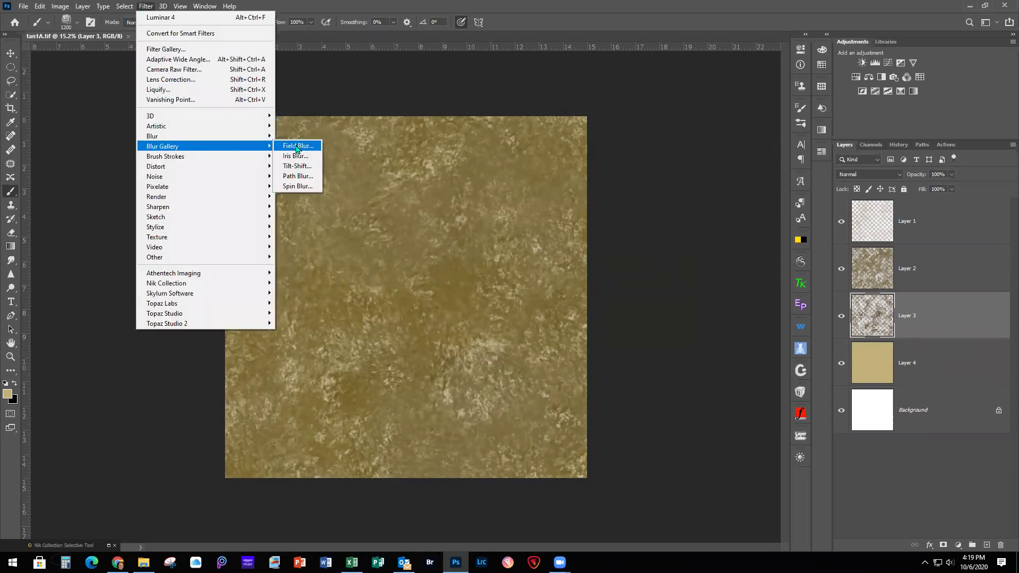
click(297, 146)
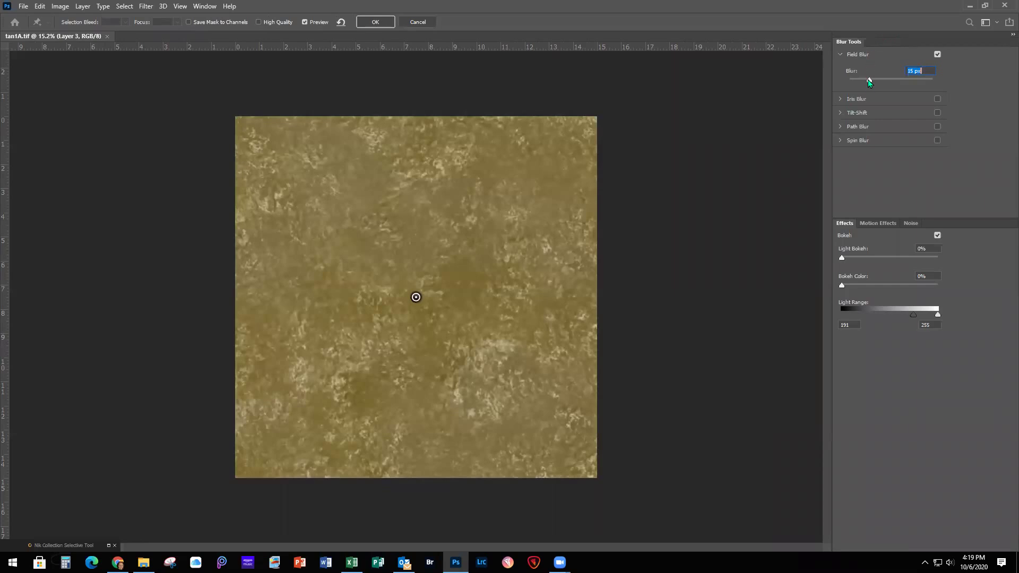
drag(868, 79, 923, 83)
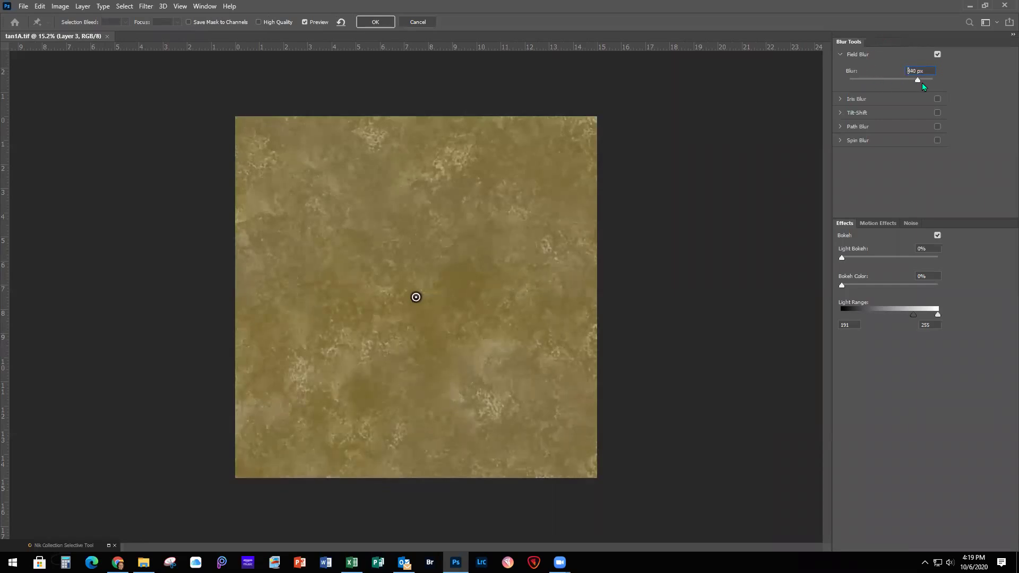
drag(896, 81, 894, 82)
click(376, 24)
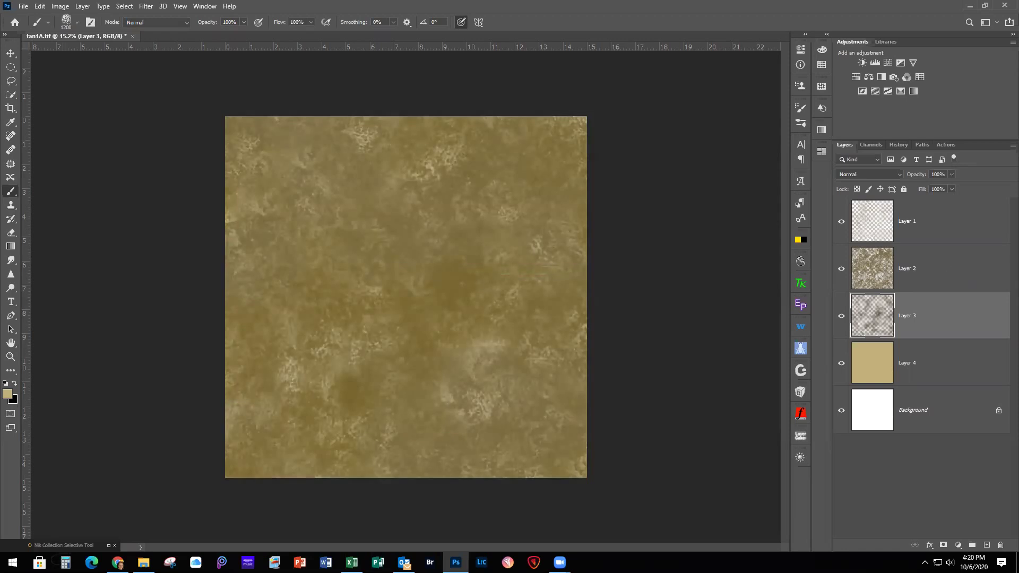
Switch to File Explorer to examine the 1A-Texture-Tan thumbnails, and move its window out of the way.
key(alt+Tab)
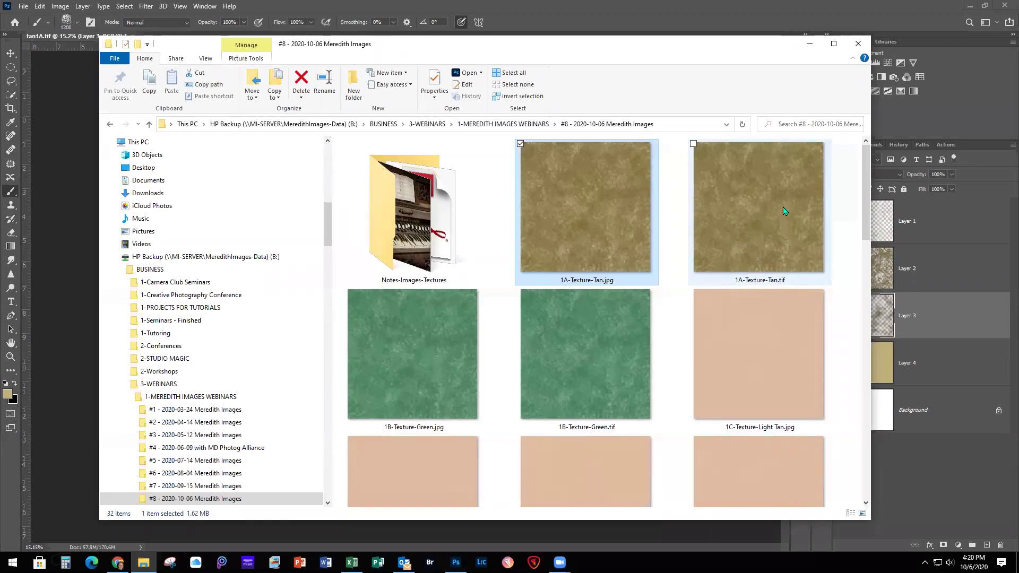
mouse_move(732, 223)
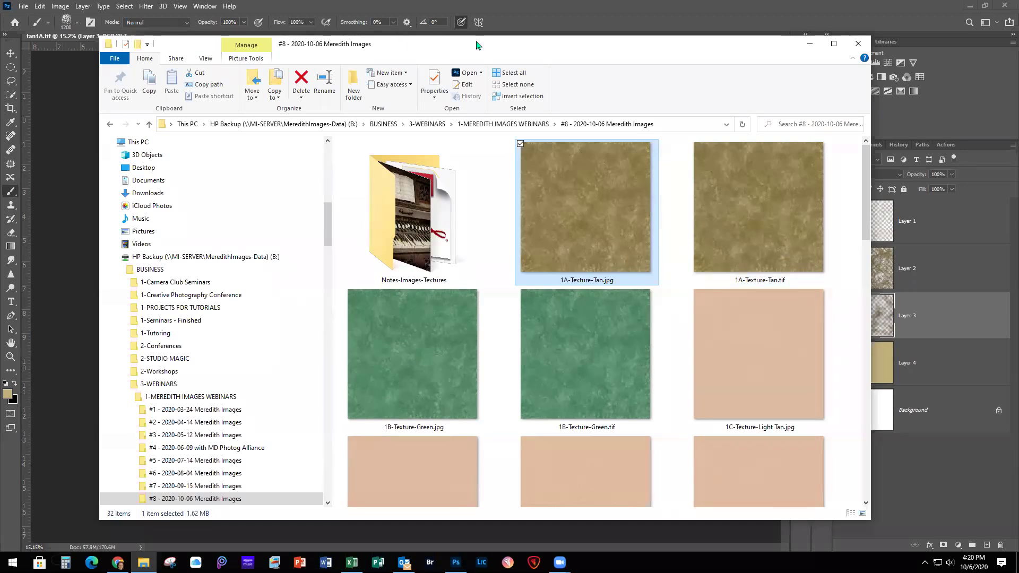
drag(479, 46, 1018, 46)
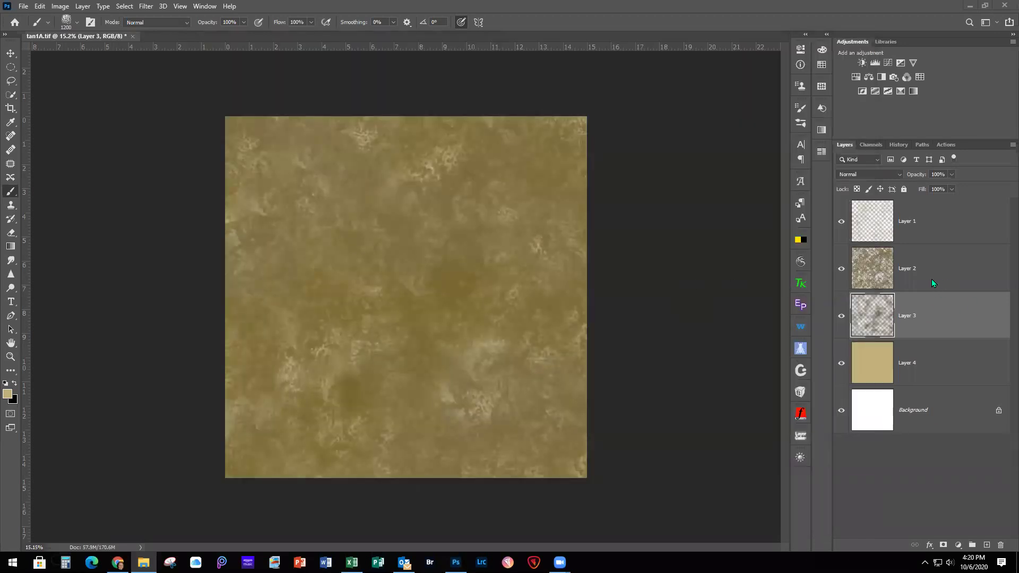
Apply a Field Blur of 102 px to Layer 2.
click(898, 270)
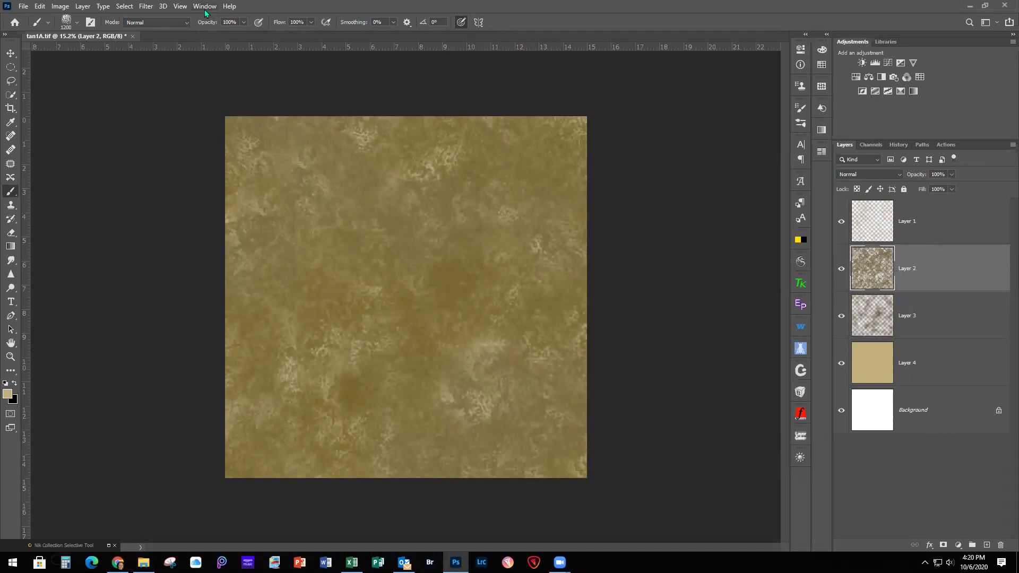
click(146, 6)
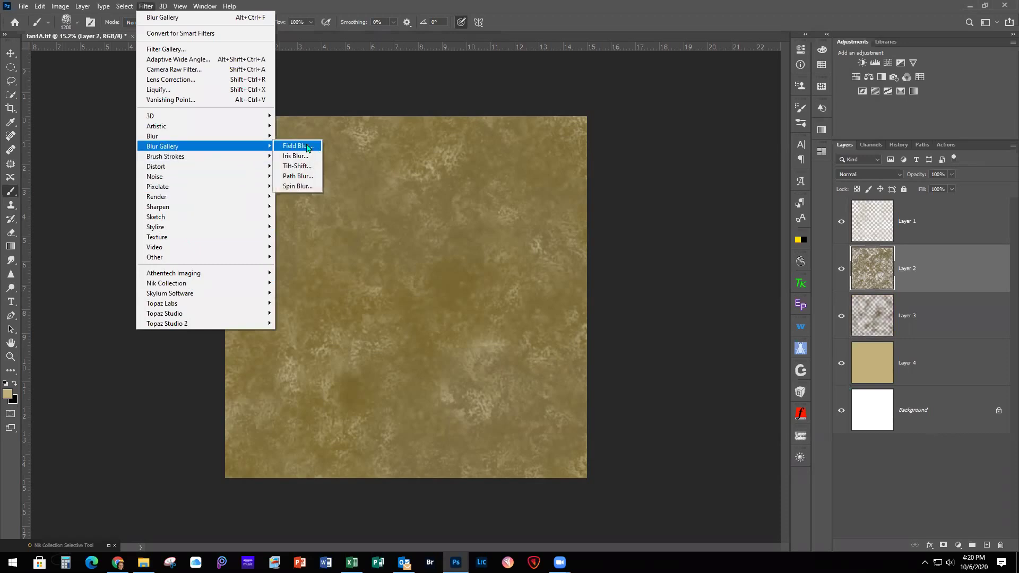
click(310, 148)
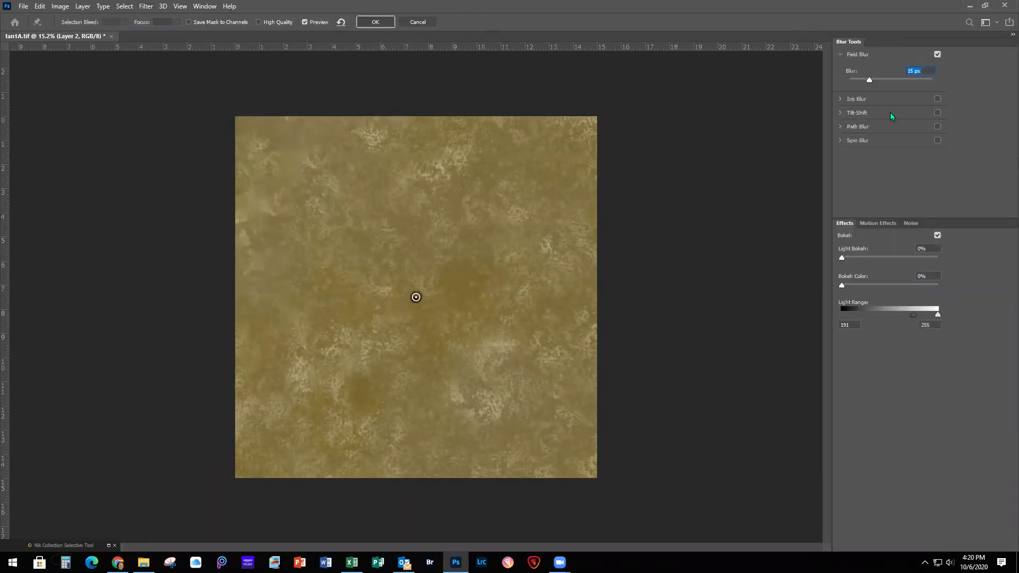
drag(867, 82, 893, 81)
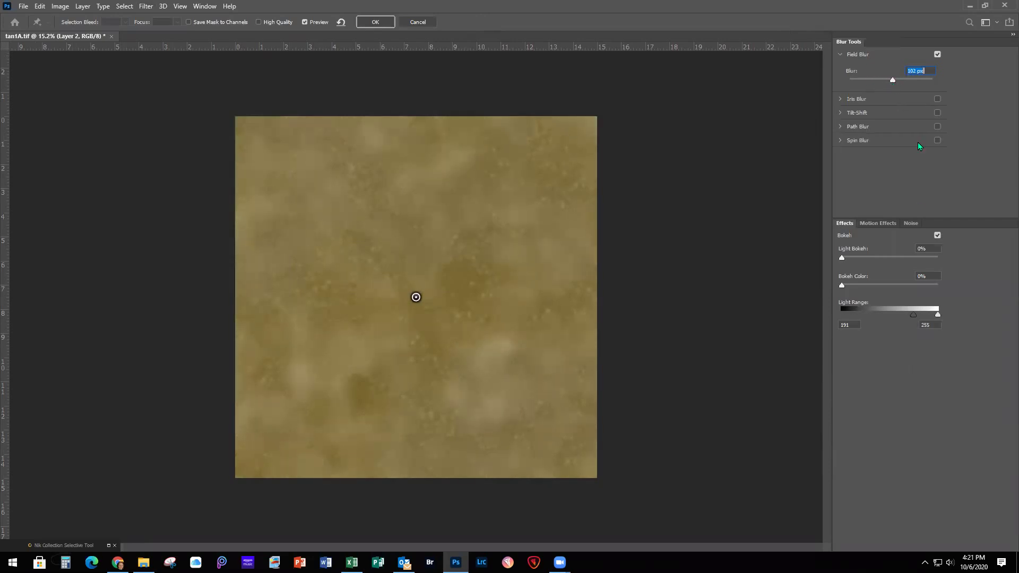
click(377, 23)
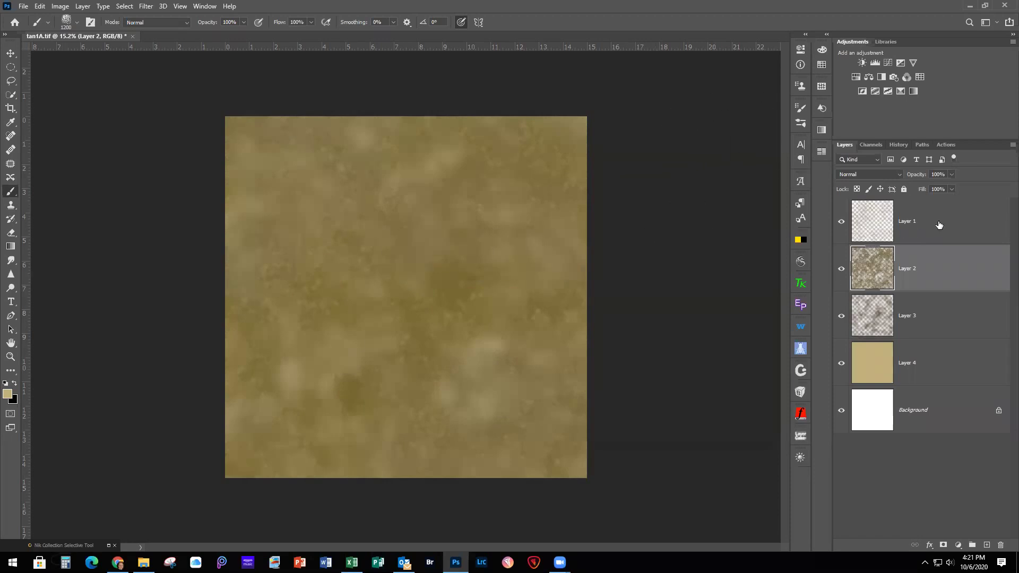
Apply a Field Blur to Layer 1 with the blur amount raised well above the default 15 px.
click(939, 224)
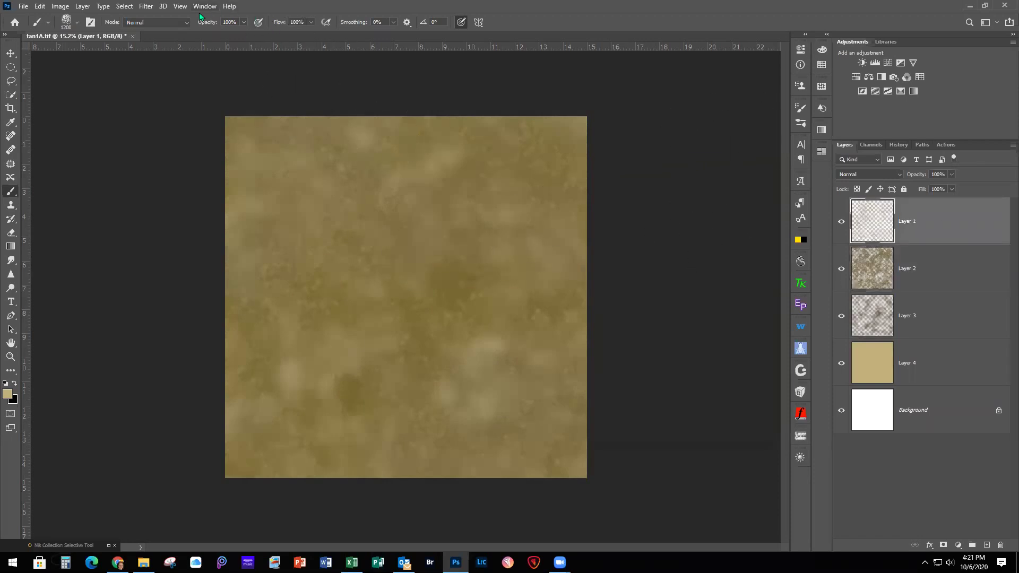
click(146, 7)
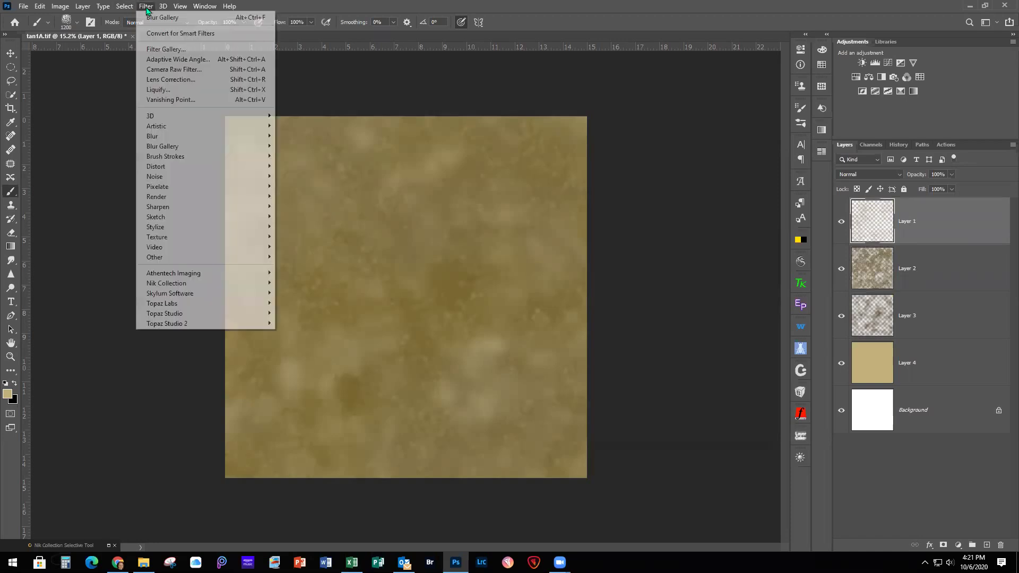
mouse_move(176, 148)
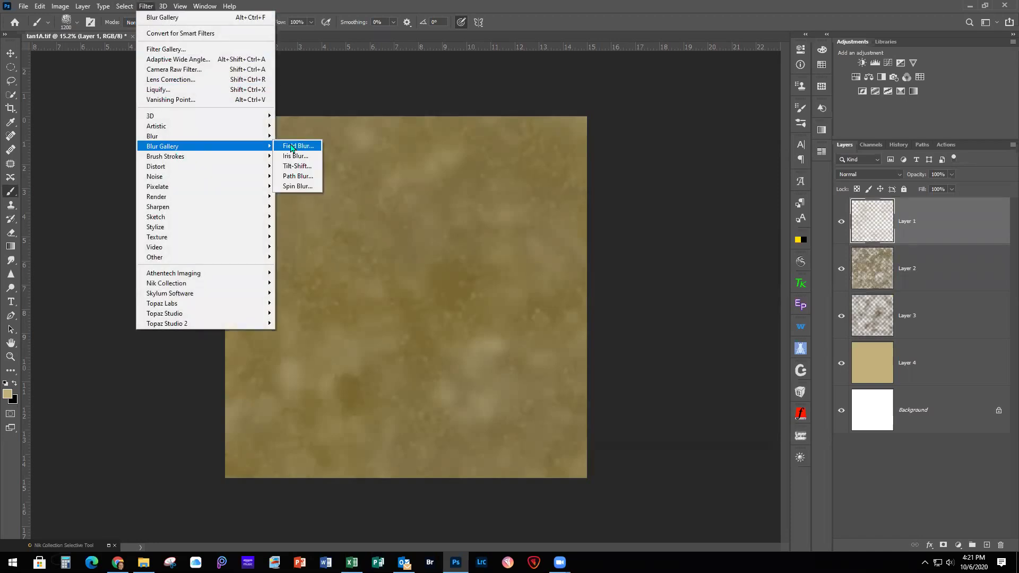
click(291, 147)
drag(869, 80, 891, 79)
click(375, 23)
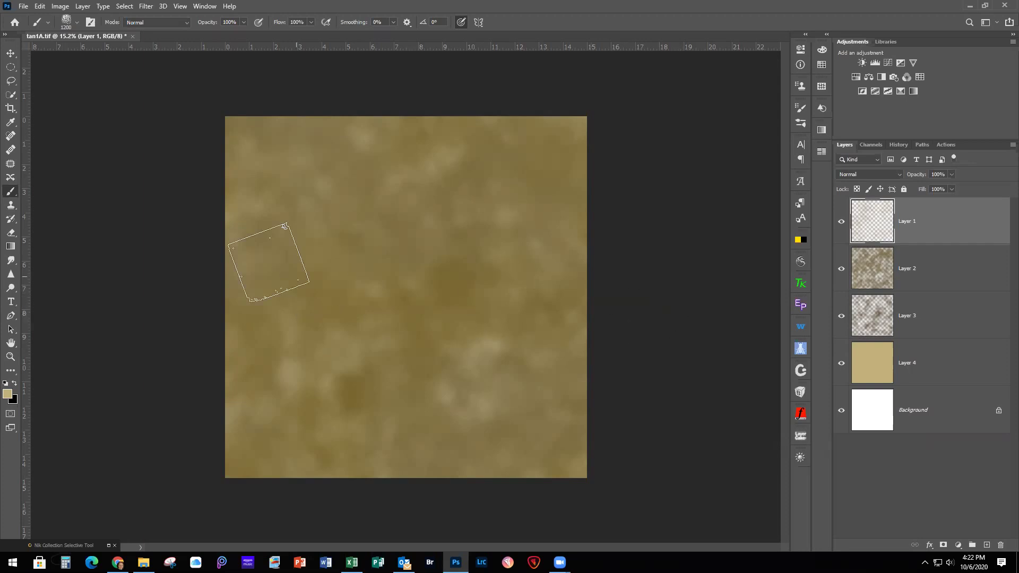
Close tan1A.tif and switch to File Explorer to open 1A-Texture-Tan.tif in Photoshop.
click(22, 8)
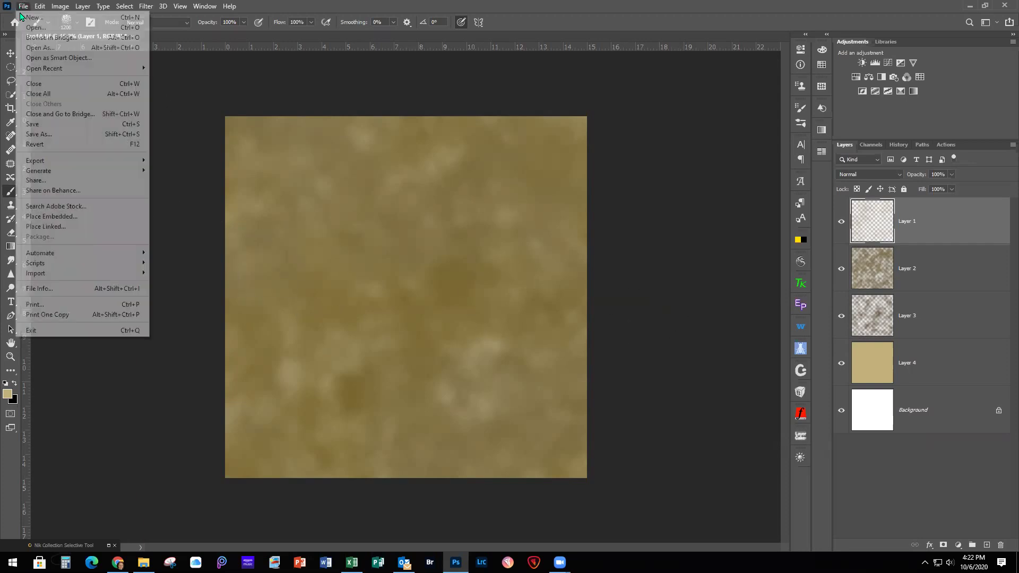
click(34, 84)
click(504, 210)
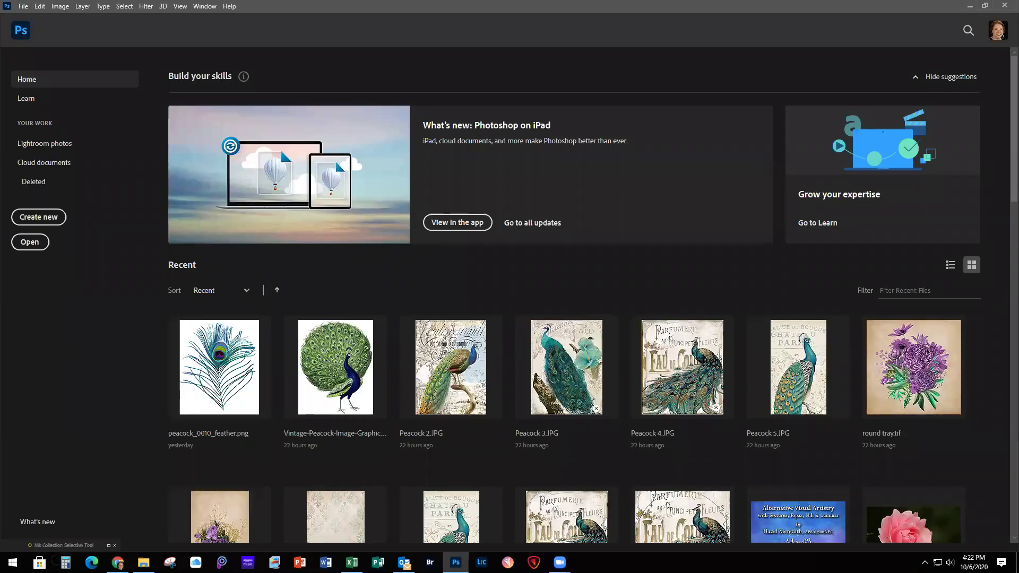
click(143, 562)
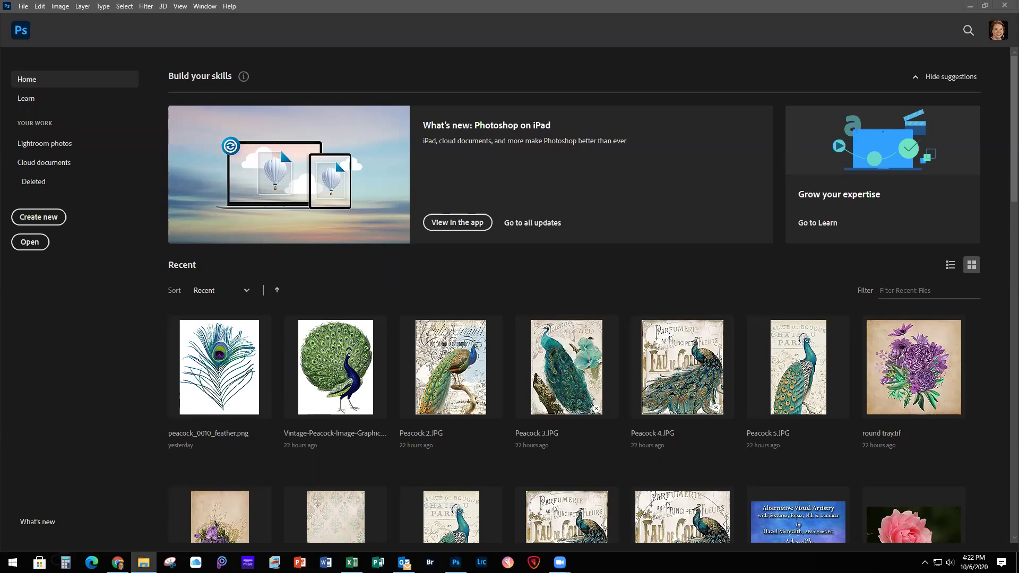
key(alt+Tab)
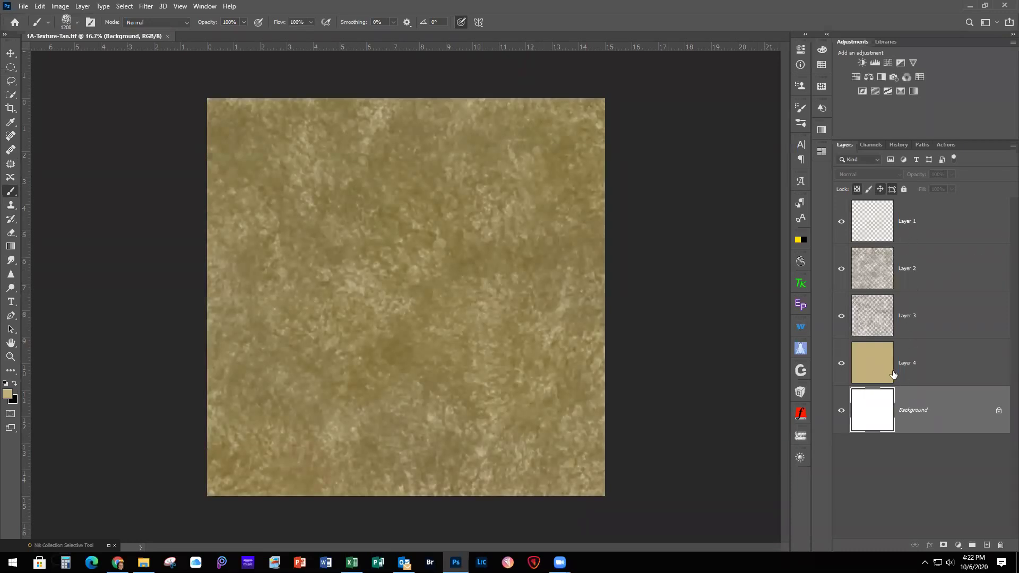
drag(894, 376, 746, 256)
drag(746, 255, 732, 232)
drag(731, 233, 697, 277)
drag(697, 277, 697, 277)
Select Layer 1 and set the foreground color to the green 5fa477.
click(932, 226)
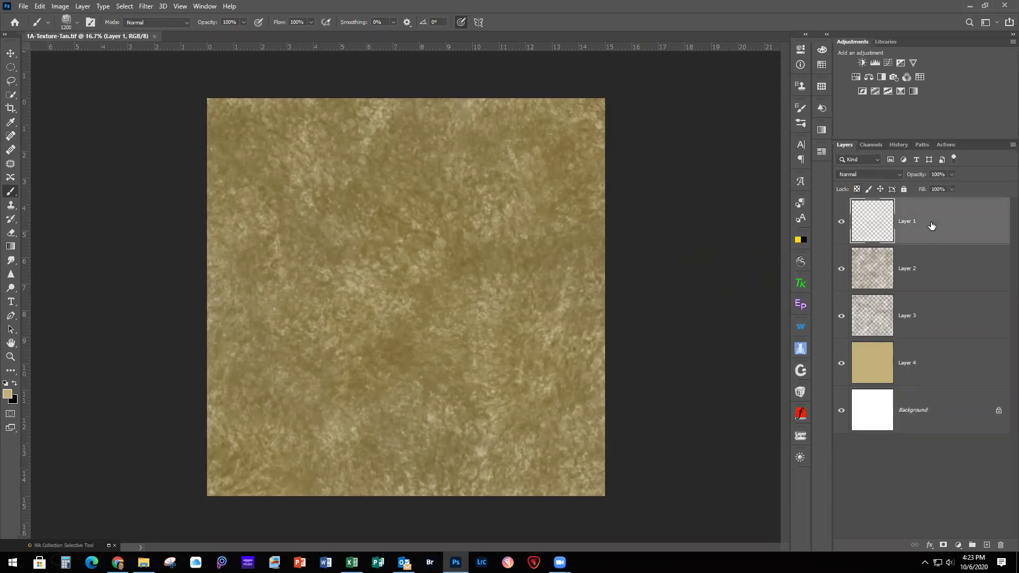
drag(932, 226, 17, 438)
click(8, 395)
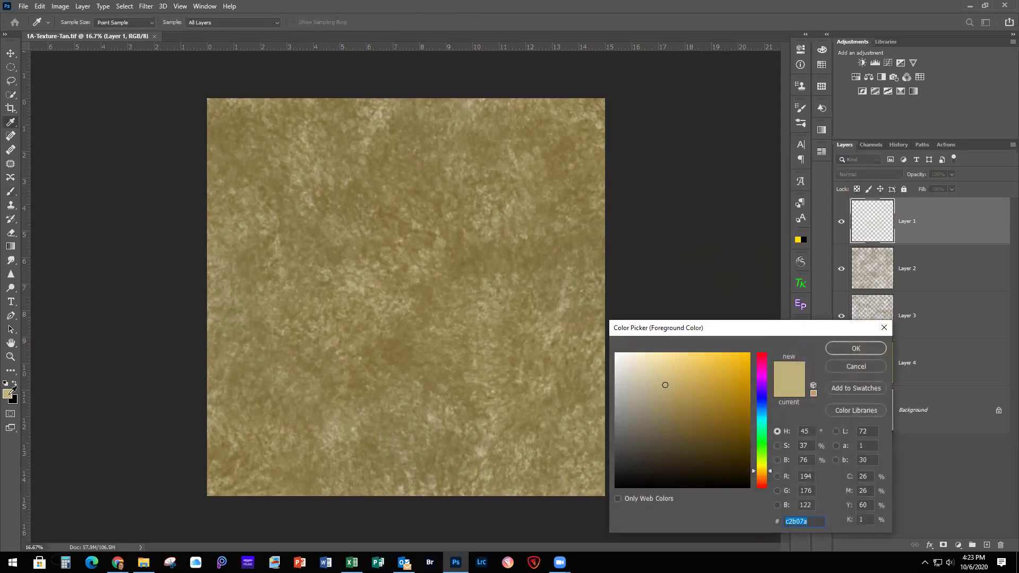
text(5f)
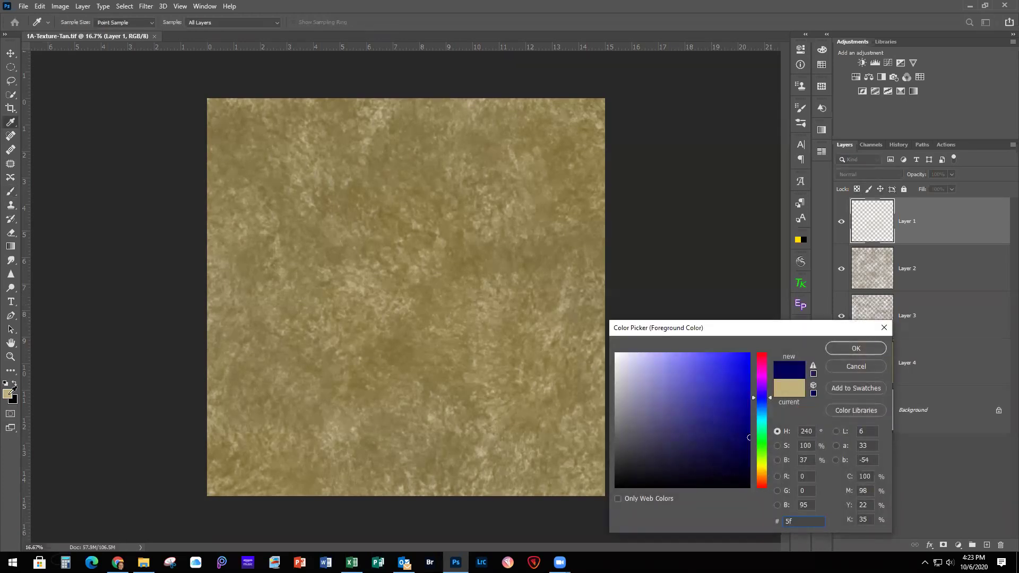
text(a477)
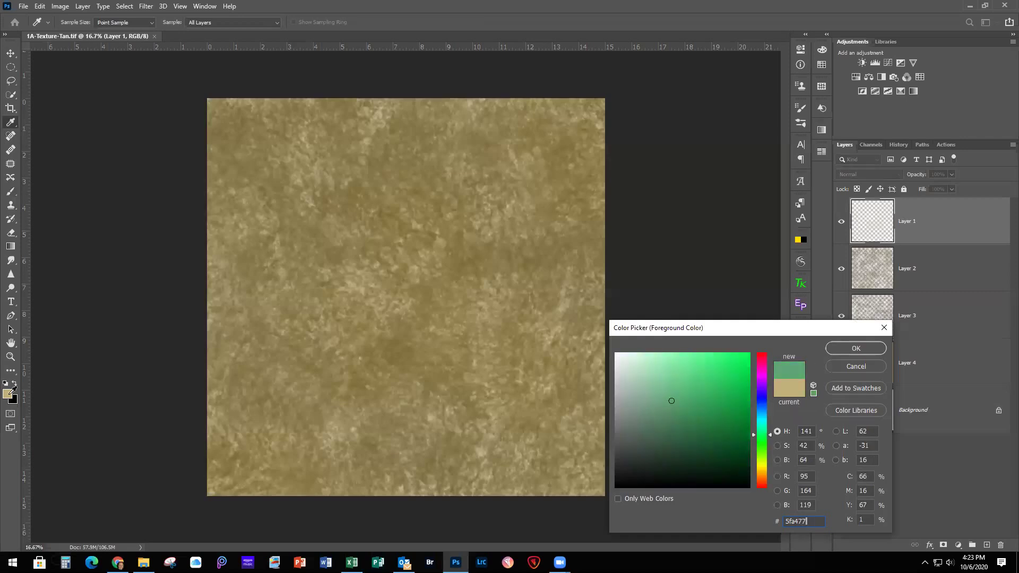
click(857, 349)
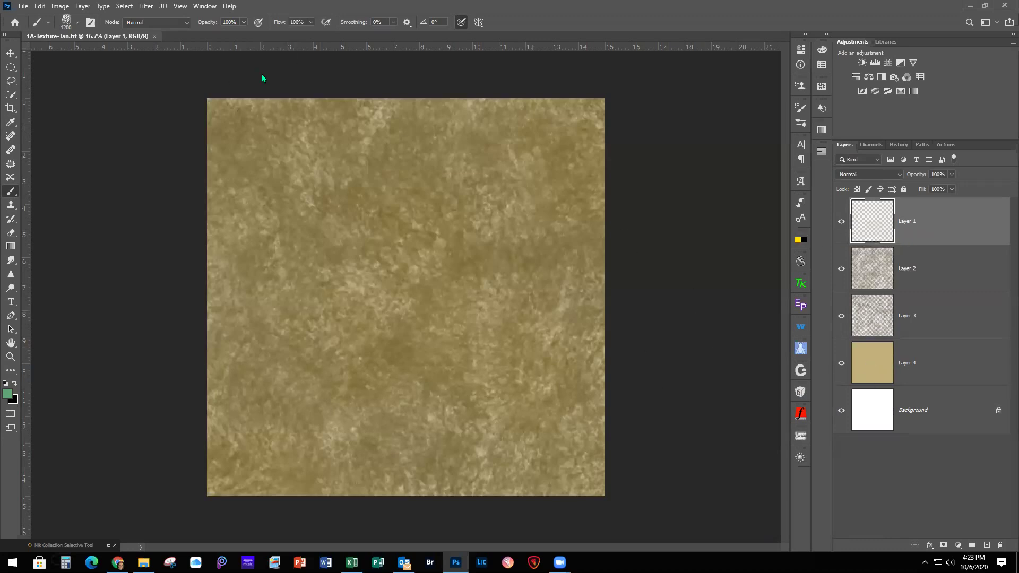
Try filling all of Layer 1 with the foreground green, and undo the fill.
click(11, 54)
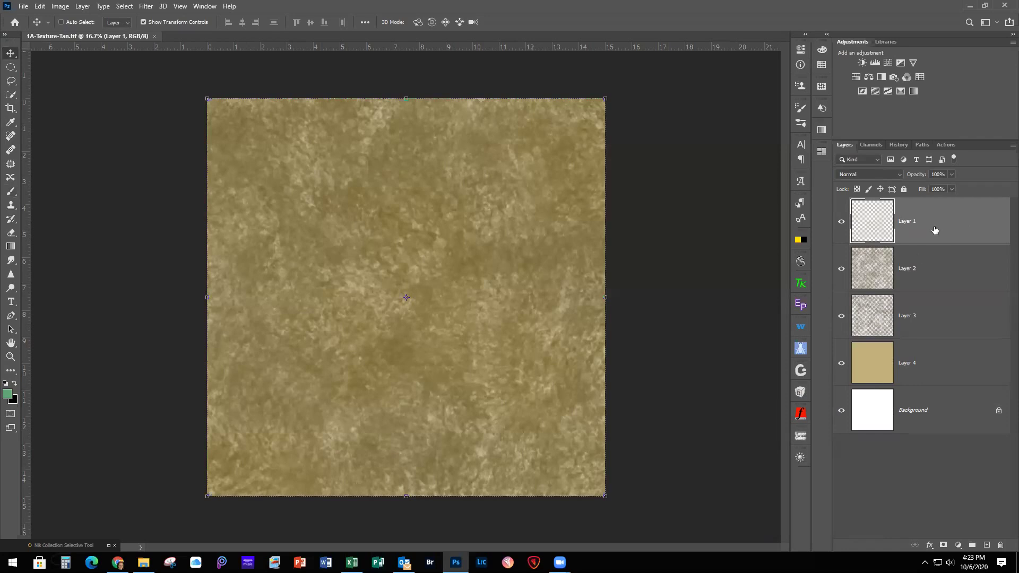
key(alt+BackSpace)
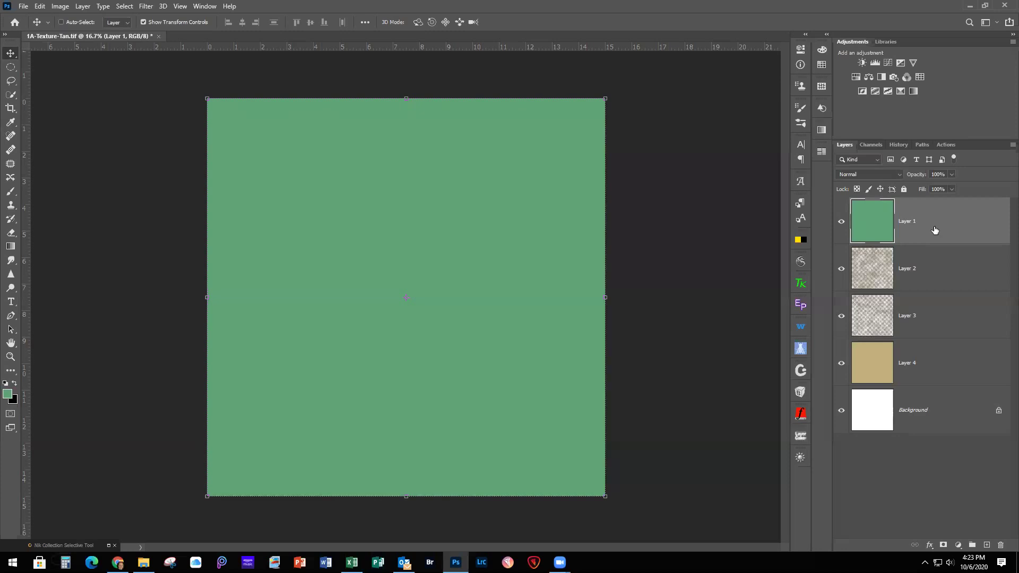
key(ctrl+z)
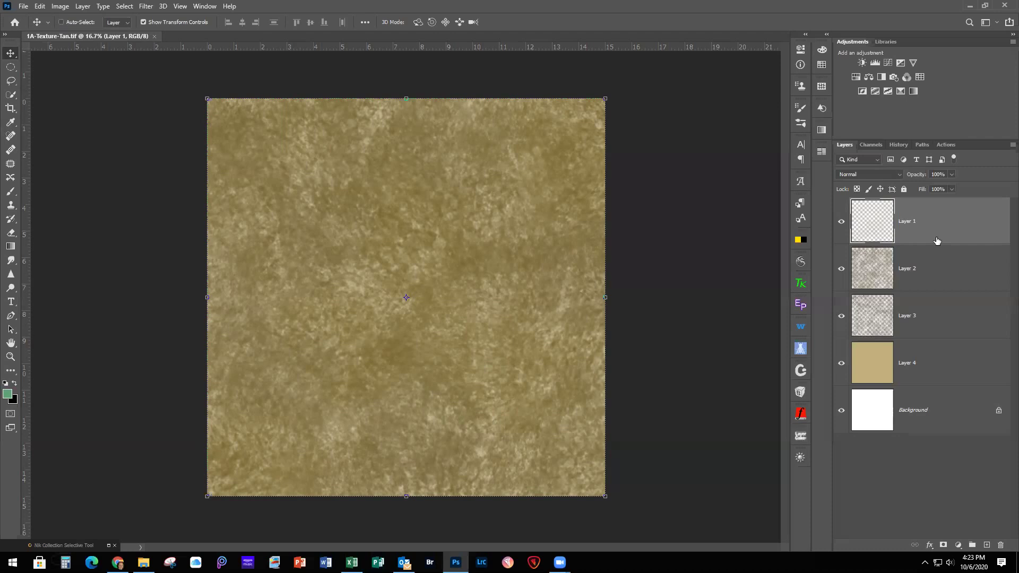
Recolor only the painted pixels of Layer 1 with the foreground green and hide Layers 2, 3 and 4.
key(ctrl+f)
click(841, 268)
click(841, 316)
click(841, 363)
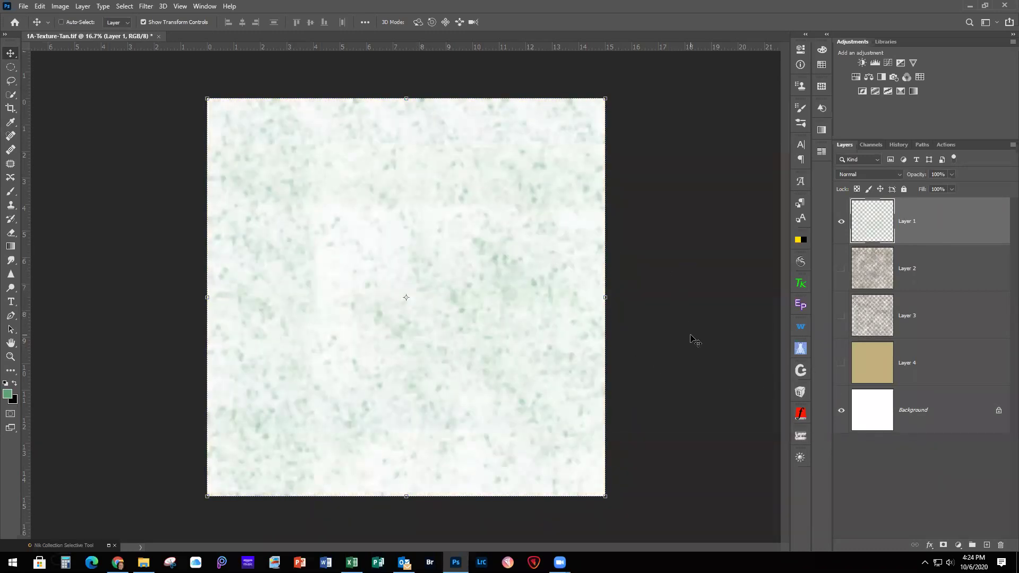
Lock the transparent pixels of Layer 1 and fill the layer with the foreground green.
key(ctrl)
click(857, 189)
key(alt+BackSpace)
Show Layer 2 and fill its painted pixels with the green 387c50, preserving transparency.
click(841, 269)
click(930, 277)
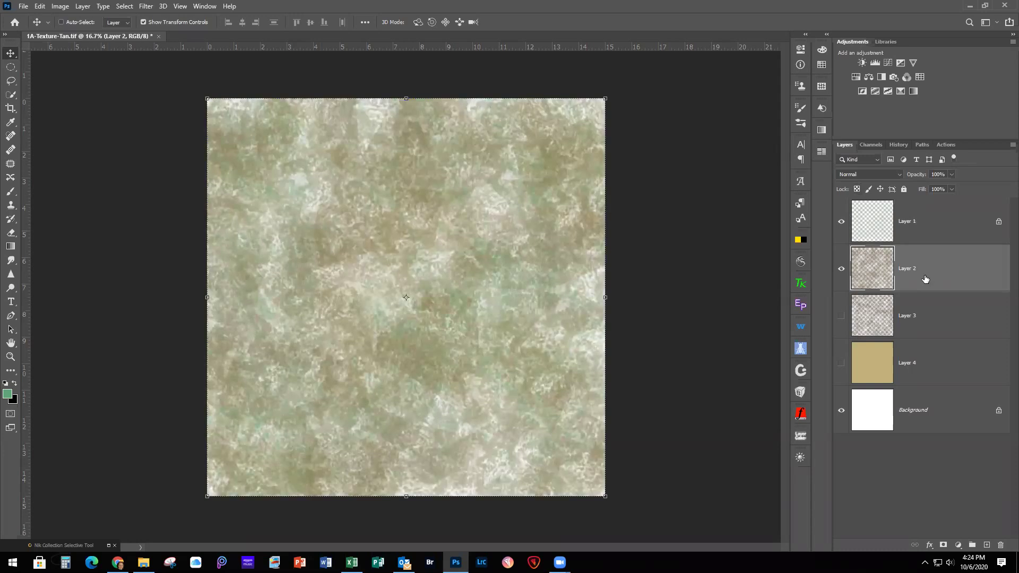
click(5, 383)
click(7, 393)
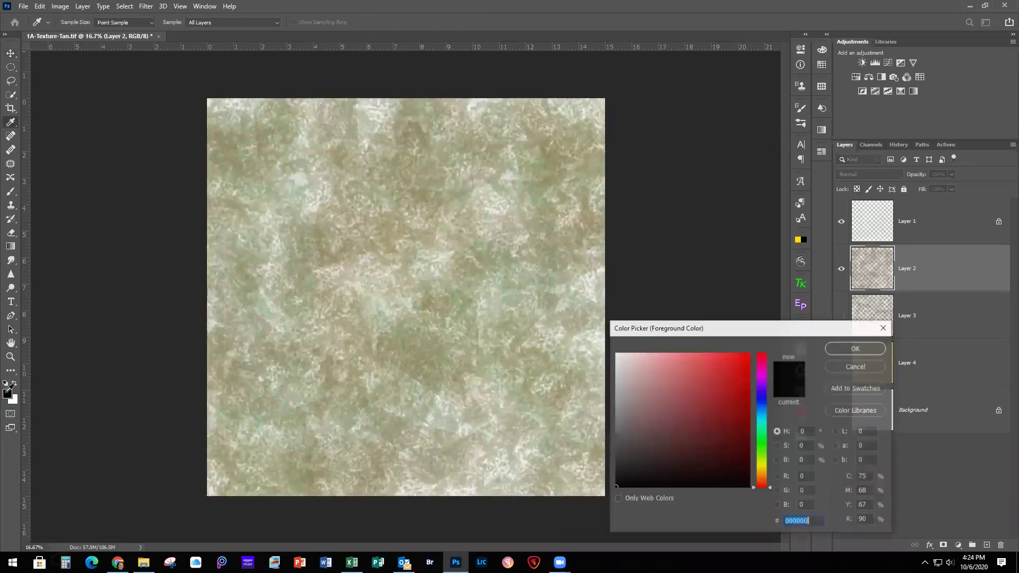
text(387)
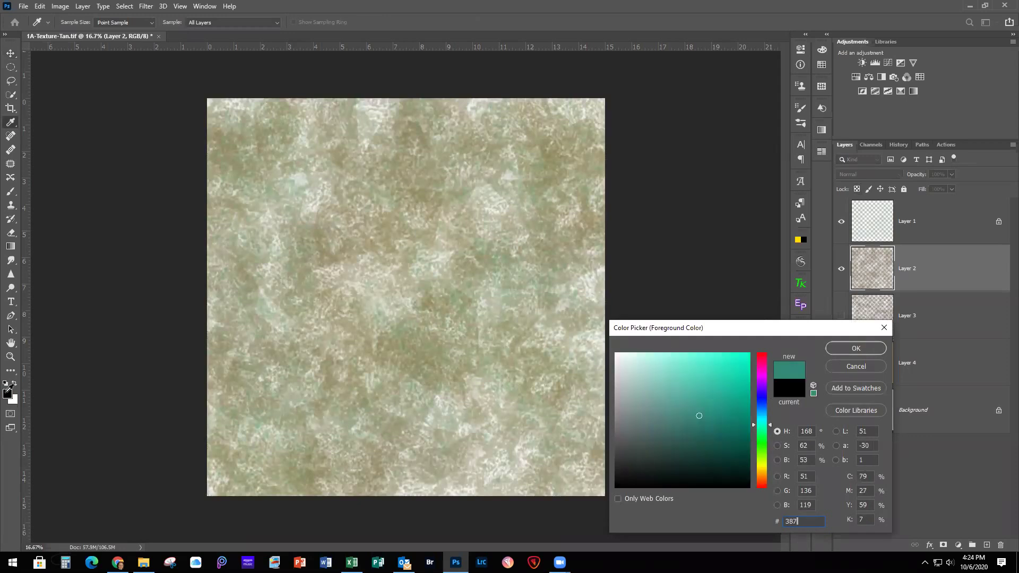
text(c50)
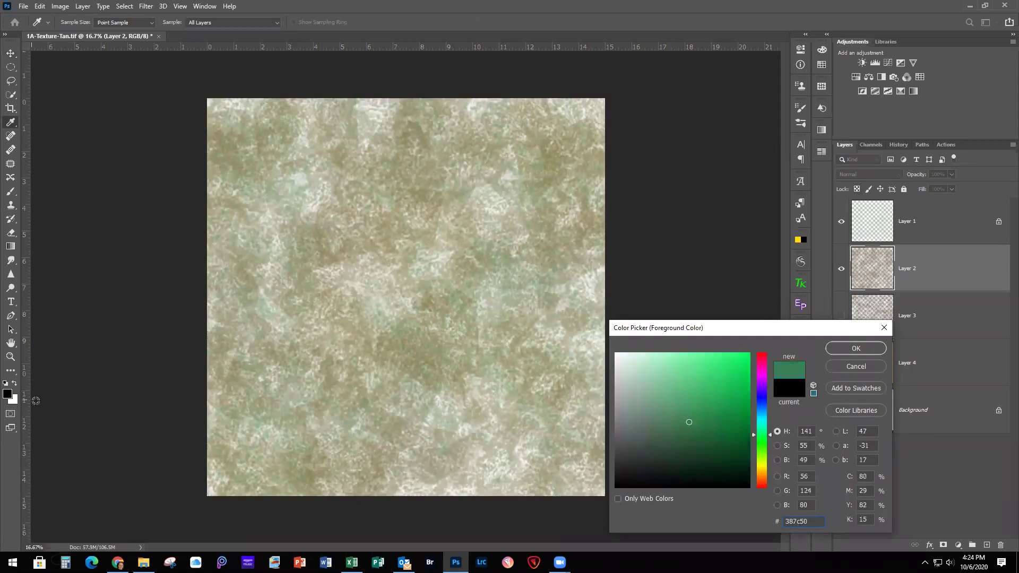
click(869, 348)
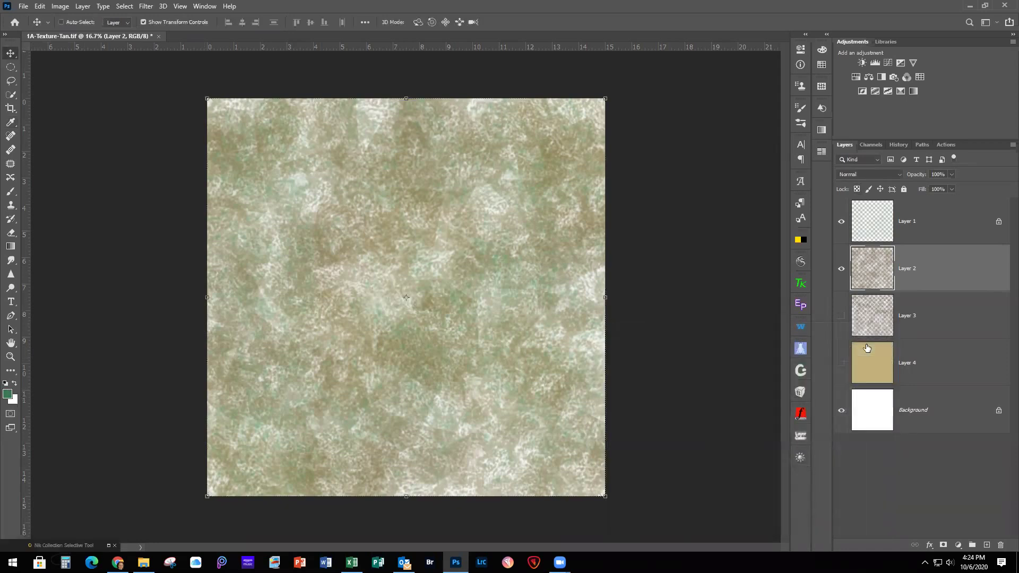
key(alt+shift+BackSpace)
Show Layer 3 and recolor its painted pixels with the dark green 1e5331, preserving transparency.
click(841, 316)
click(936, 322)
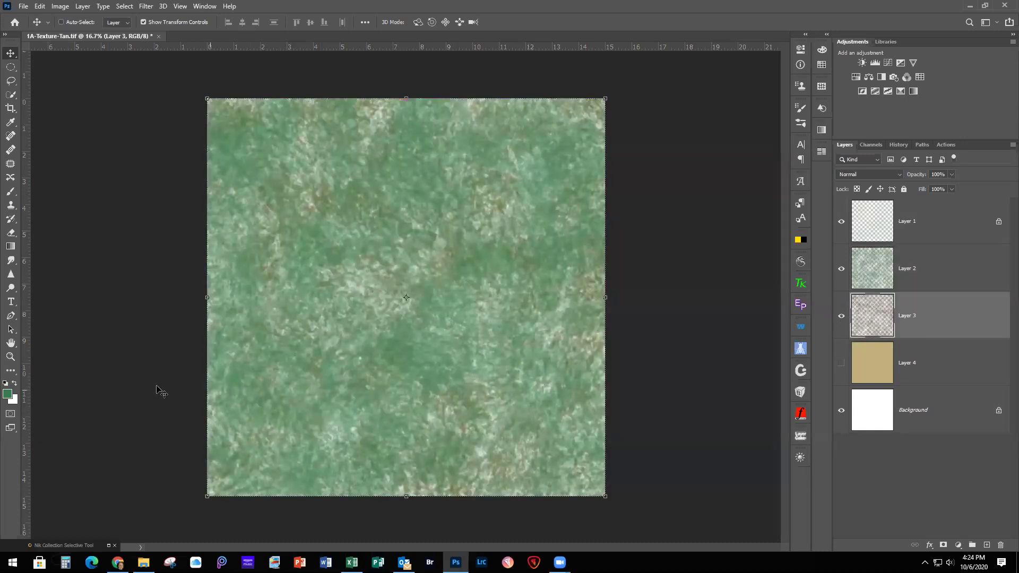
click(7, 395)
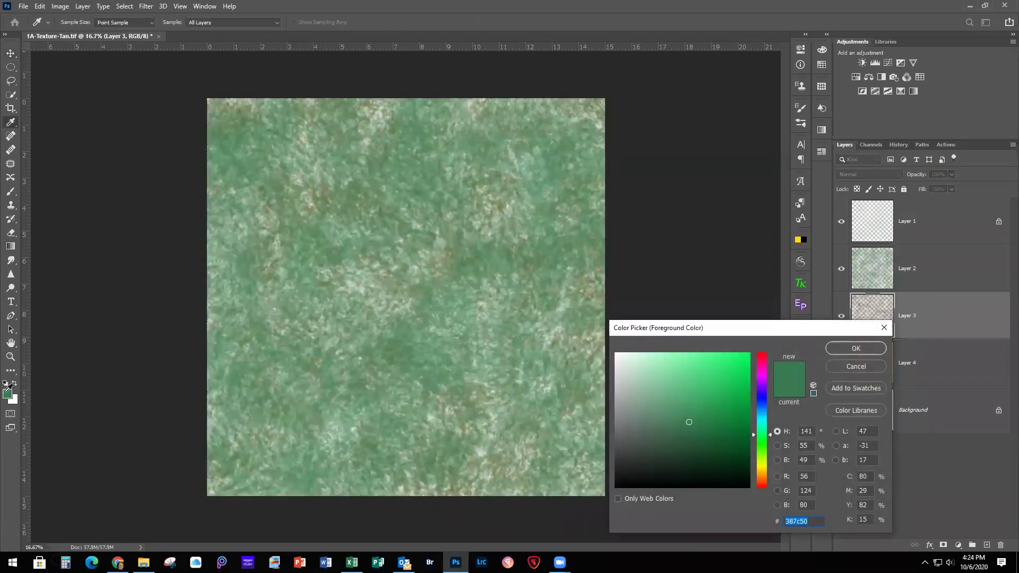
text(1e)
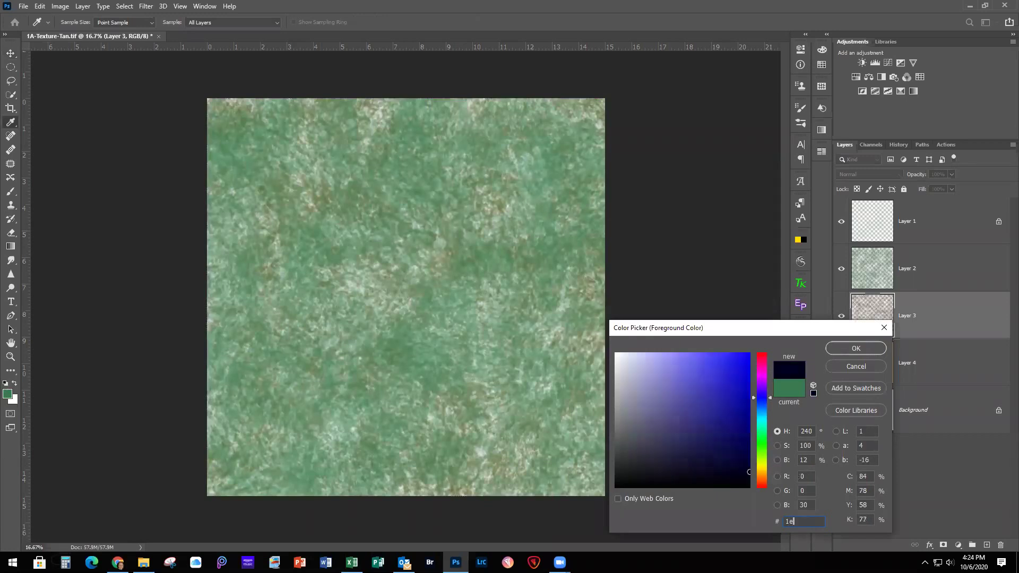
text(5331)
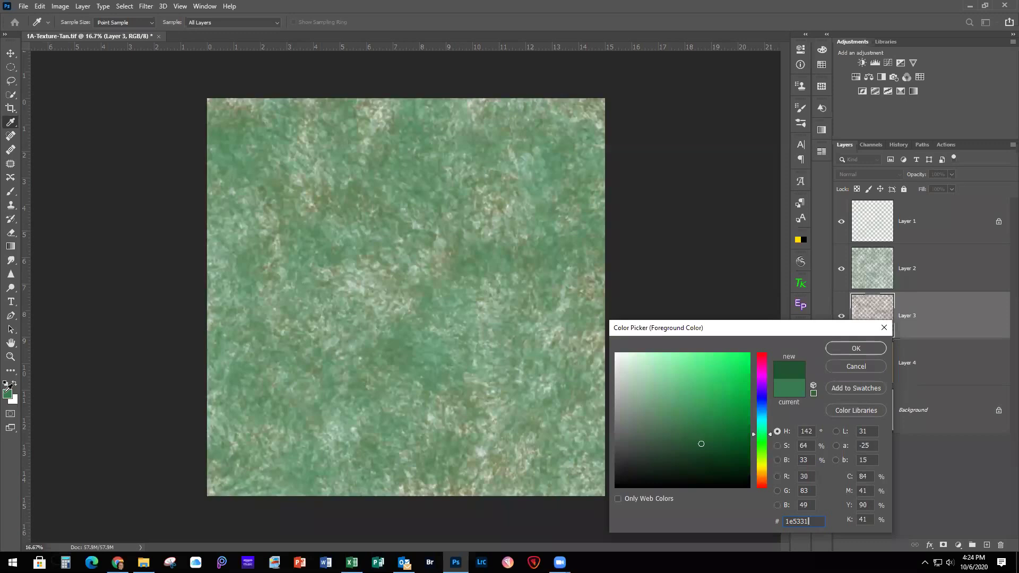
key(Return)
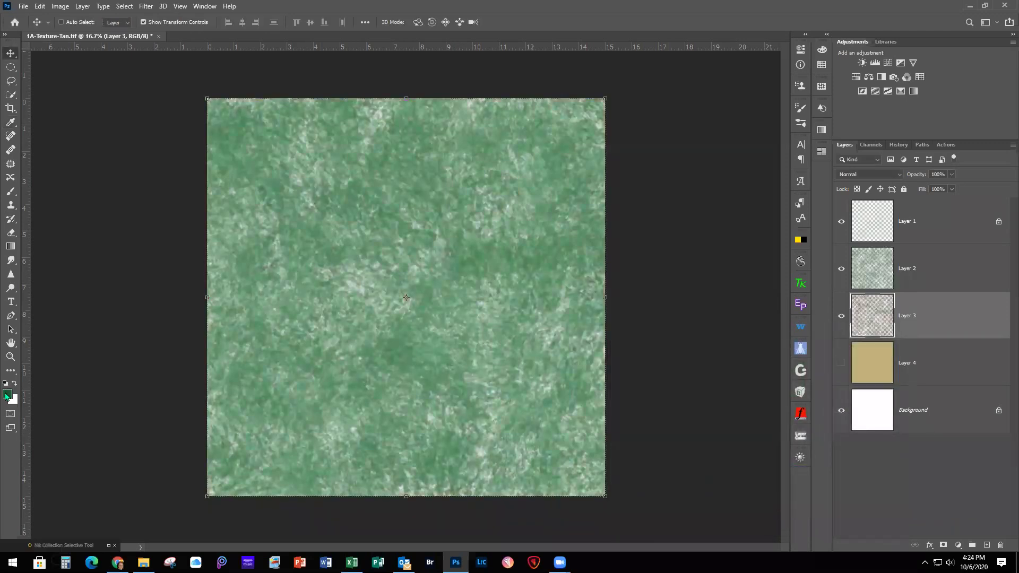
Show Layer 4 and fill it with the soft green 759e84.
click(842, 364)
click(938, 363)
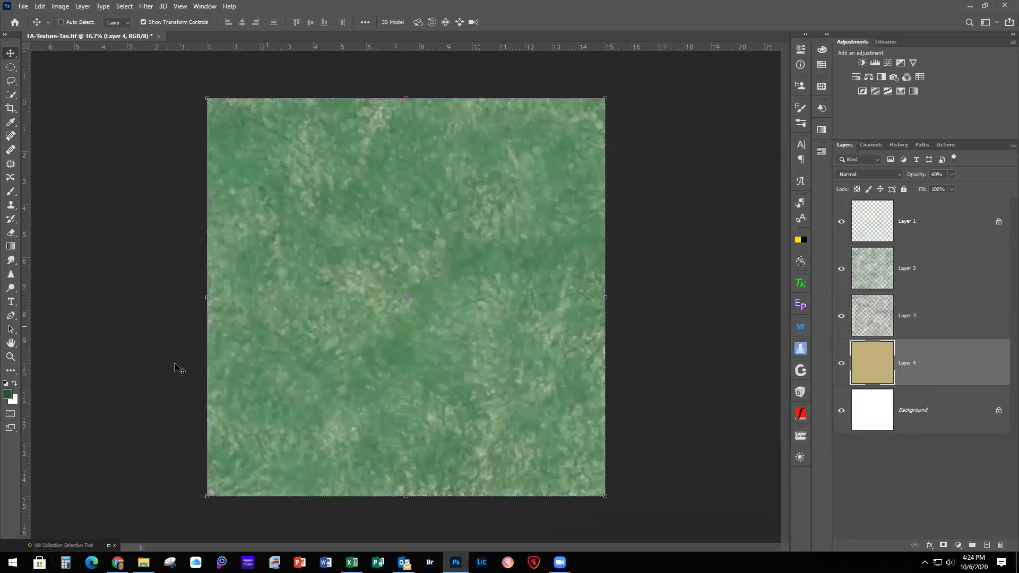
click(7, 394)
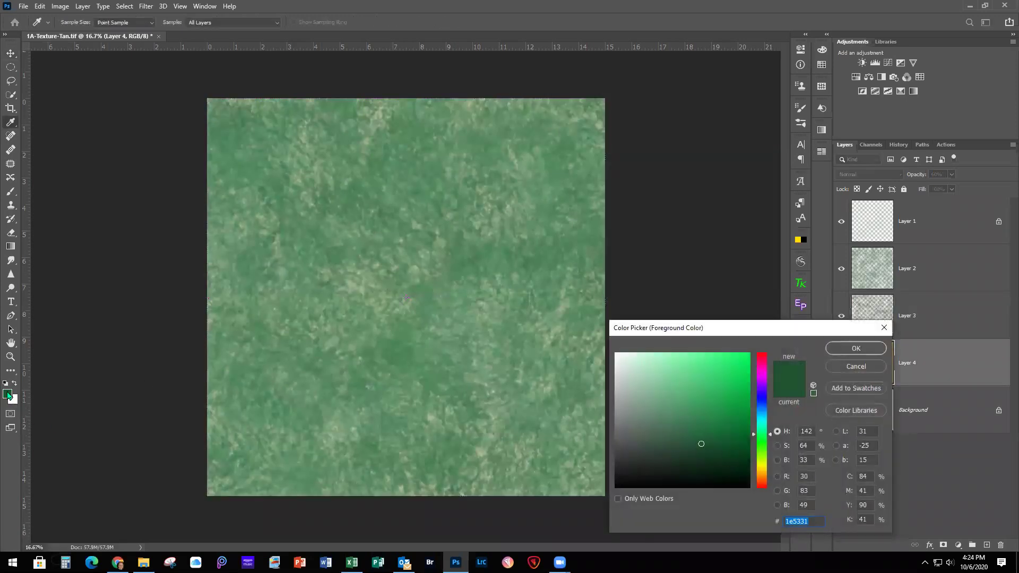
text(75)
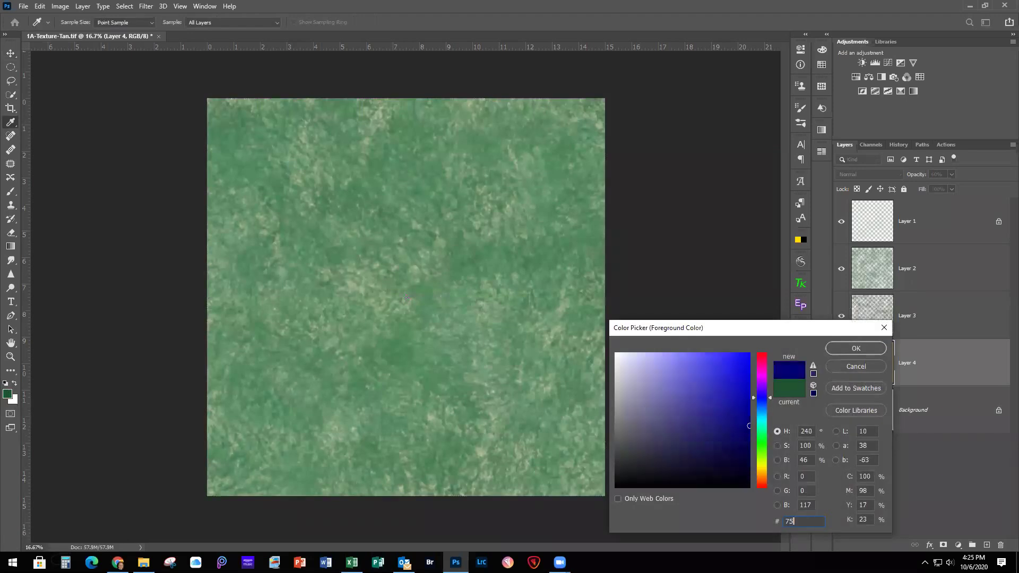
text(9)
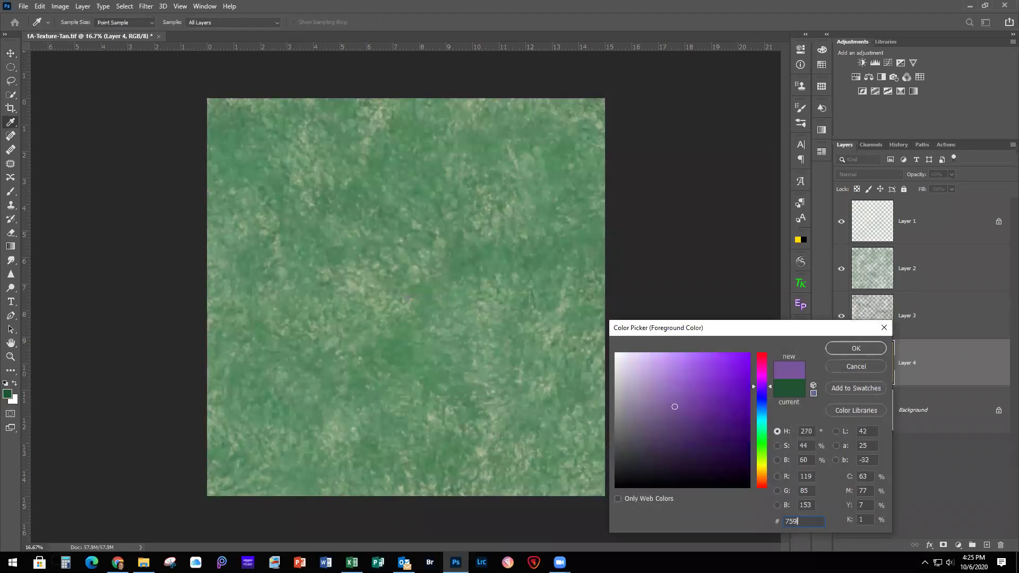
text(e84)
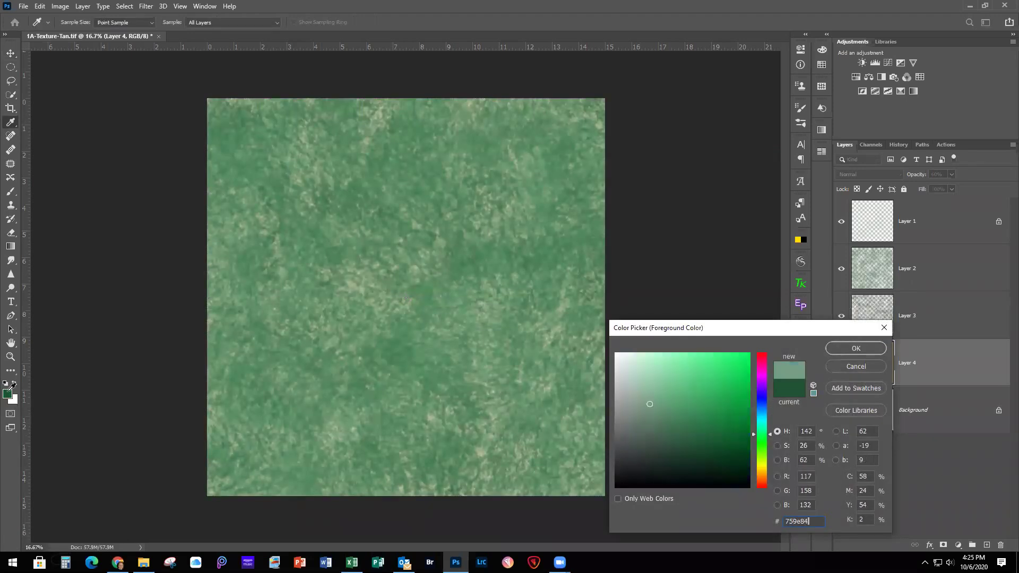
click(852, 349)
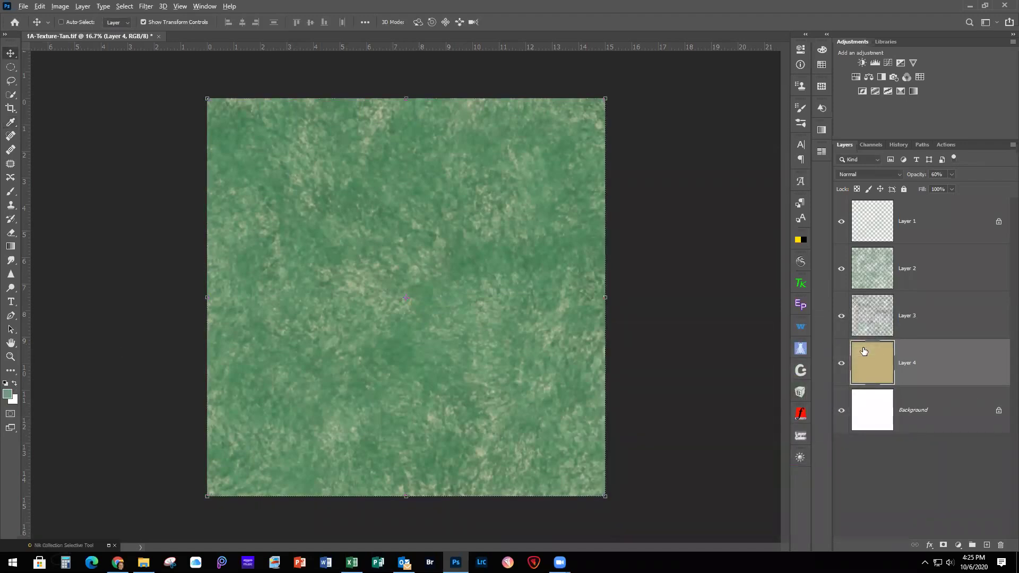
key(alt+BackSpace)
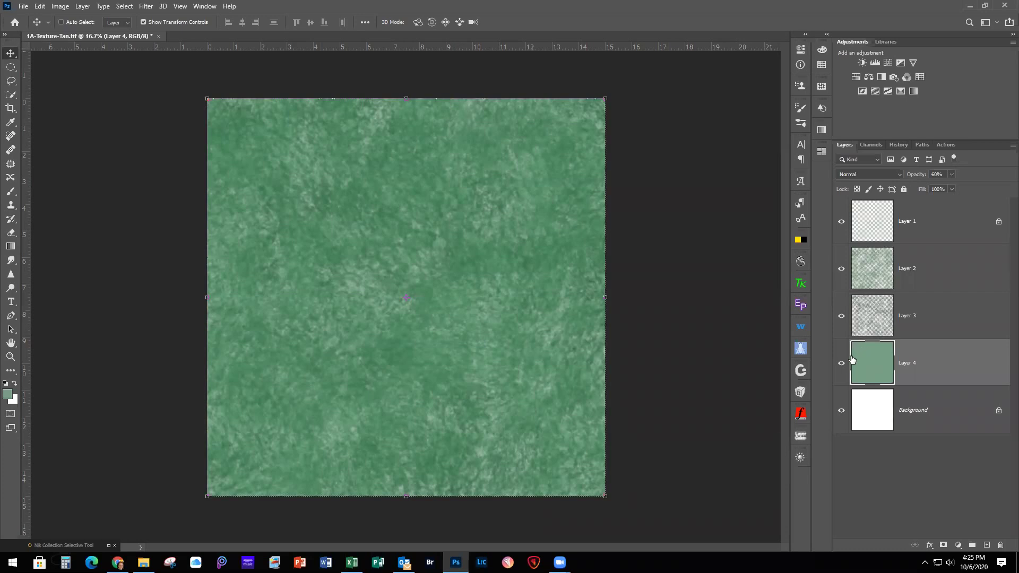
Close 1A-Texture-Tan.tif without saving the changes.
click(25, 8)
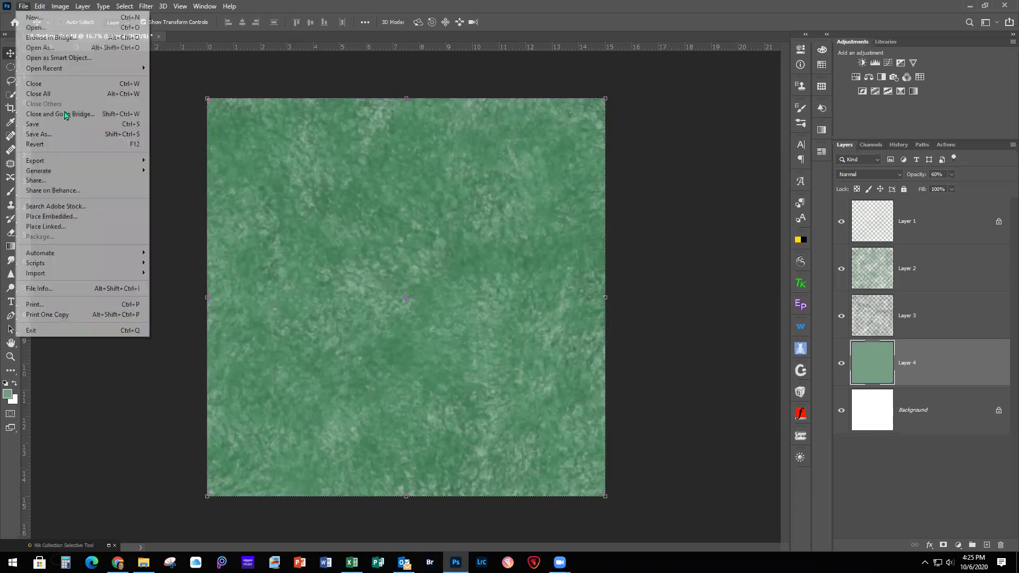
click(46, 84)
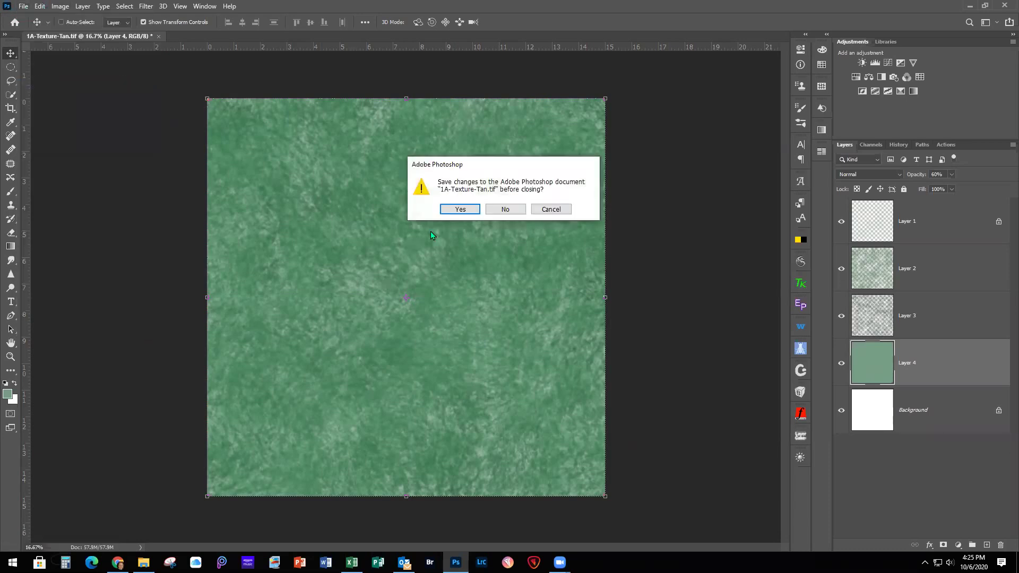
click(511, 211)
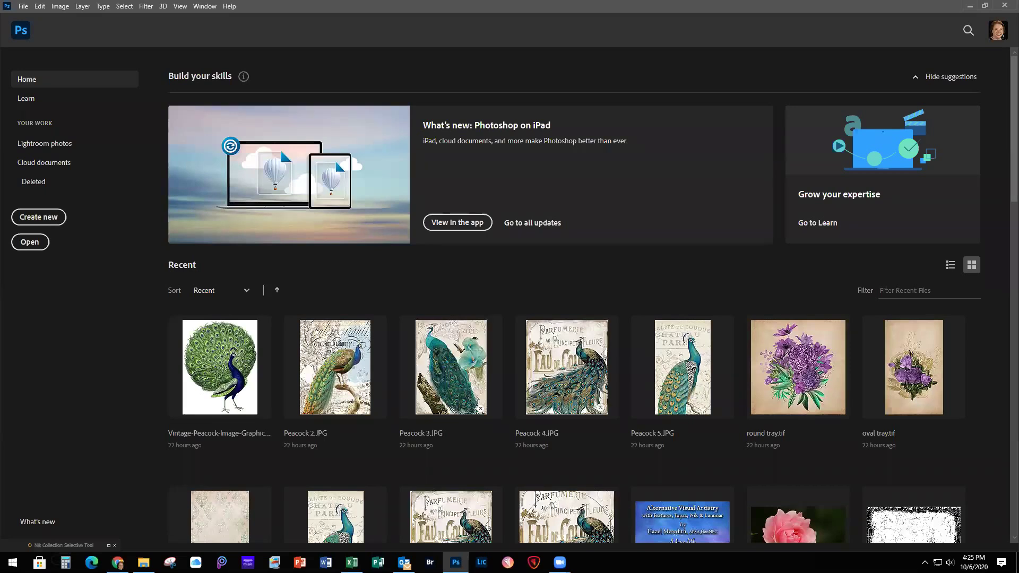
Open 1A-Texture-Tan.jpg and duplicate its Background layer.
key(alt+Tab)
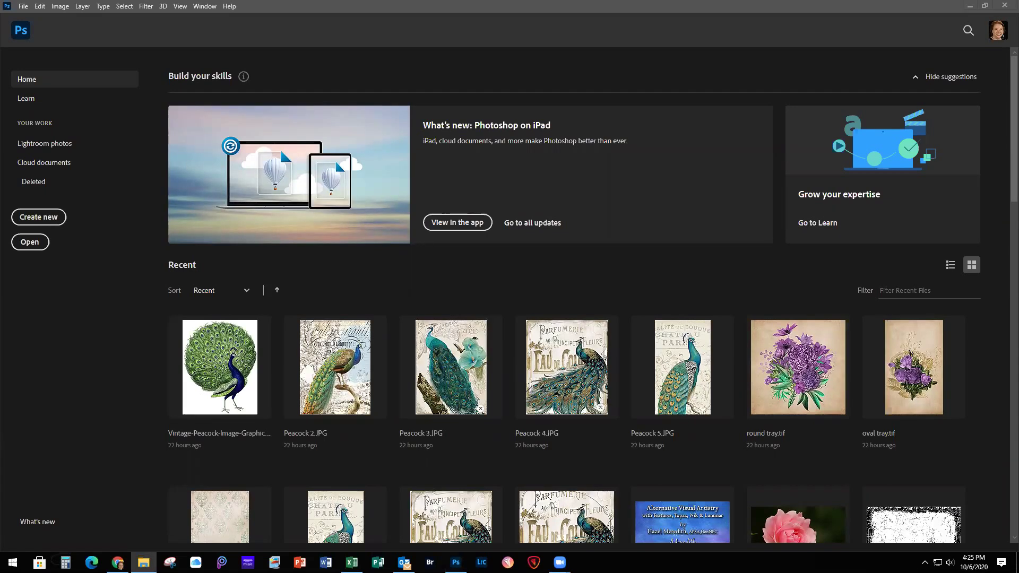
key(Return)
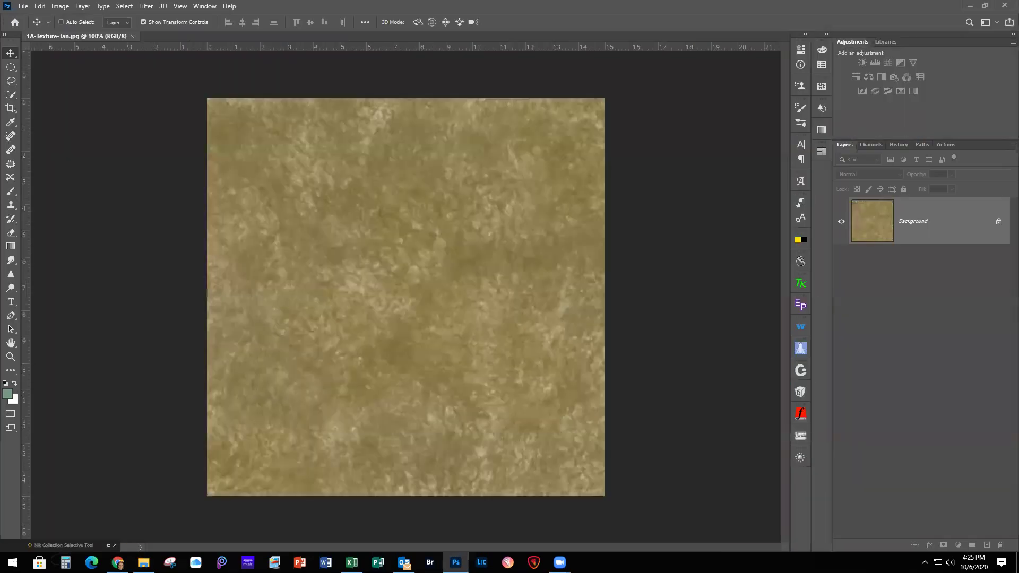
key(ctrl+plus)
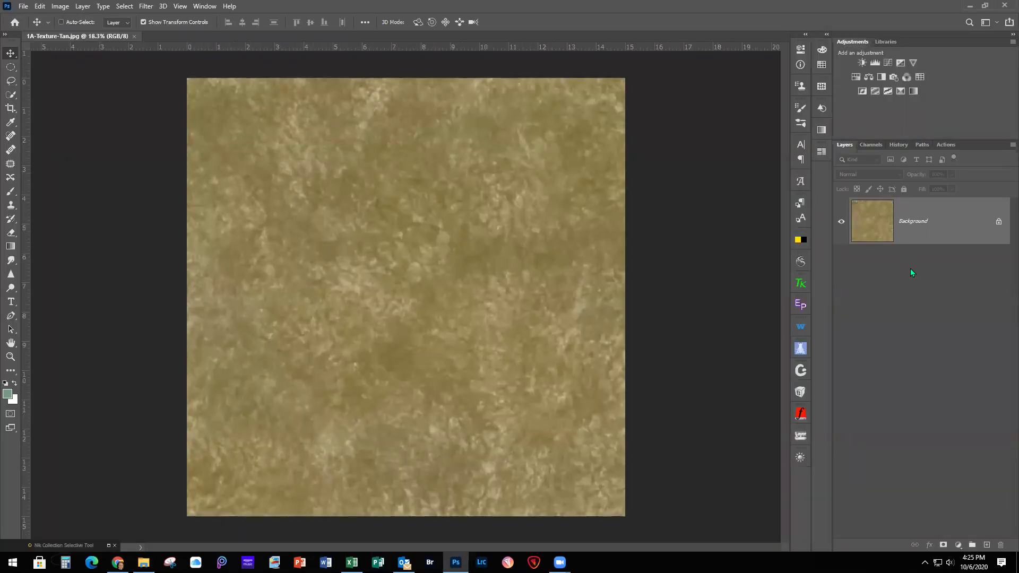
key(ctrl+j)
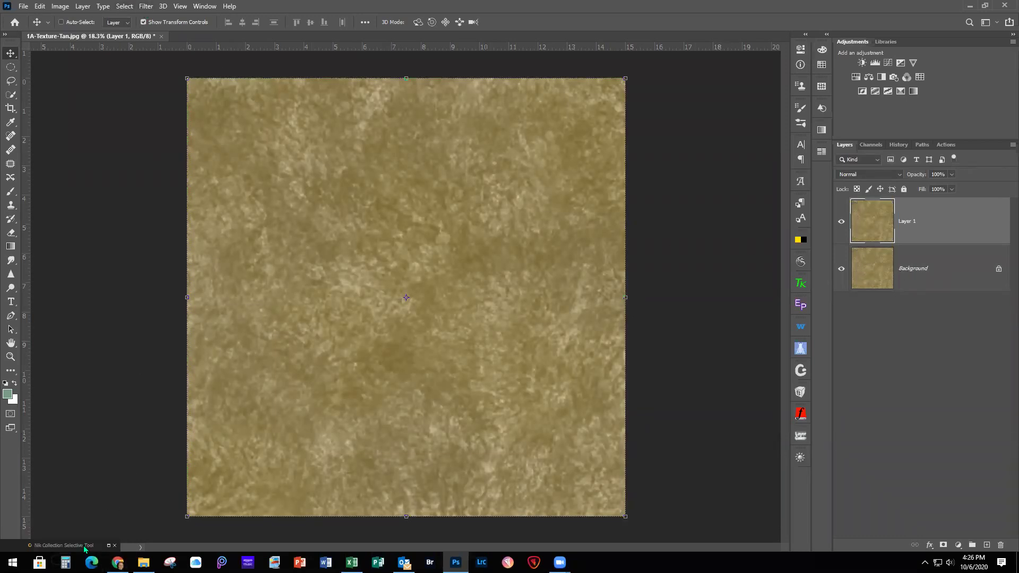
Open the duplicate layer in Color Efex Pro 4 and try film type 2 of the Film Efex: Vintage filter.
click(108, 546)
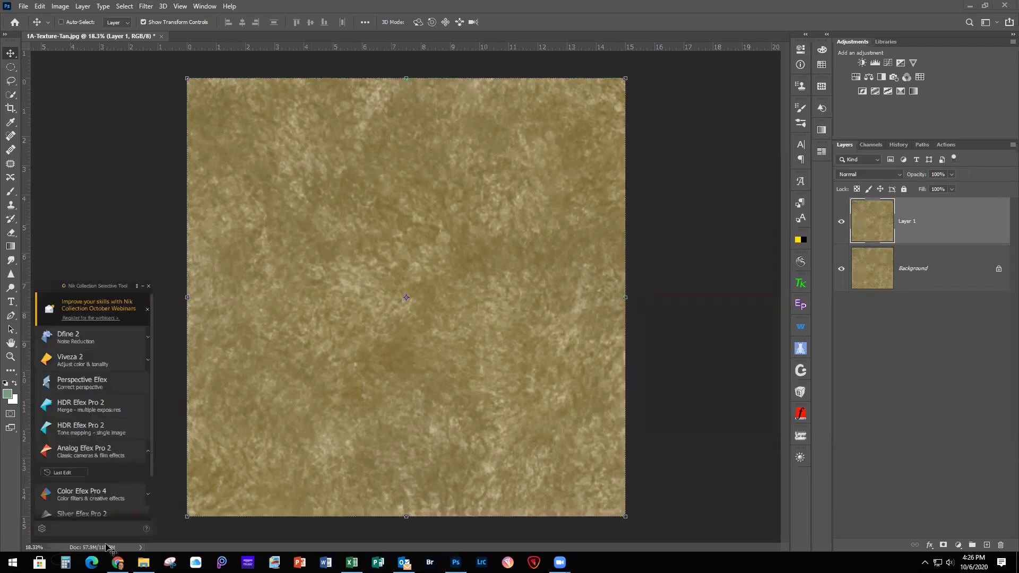
click(92, 493)
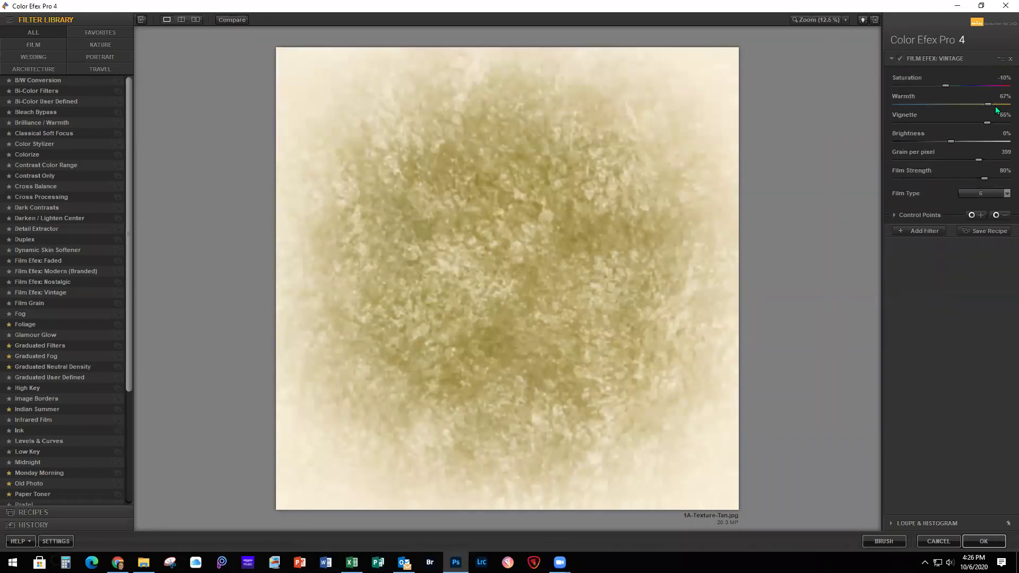
click(1004, 194)
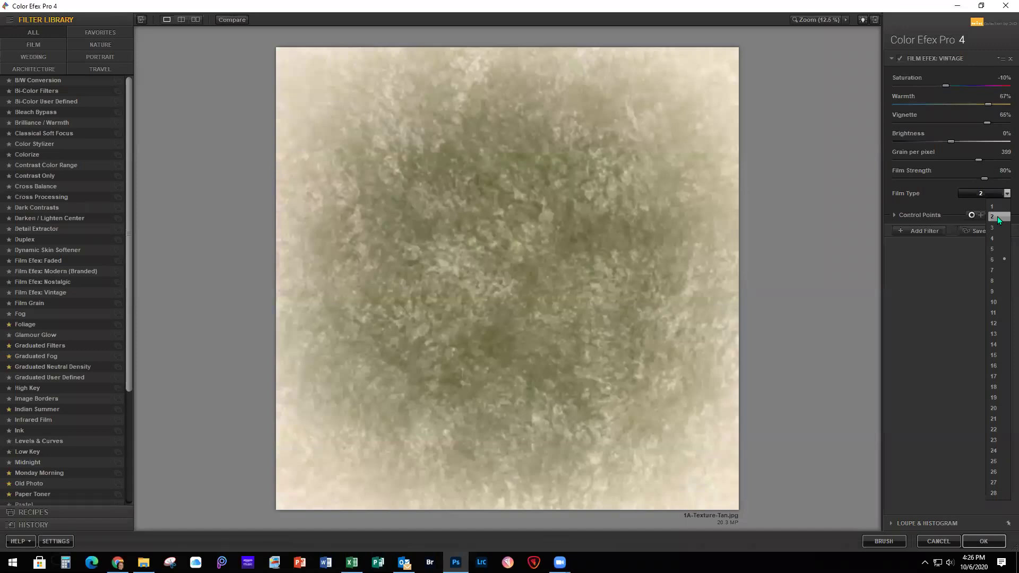
click(999, 217)
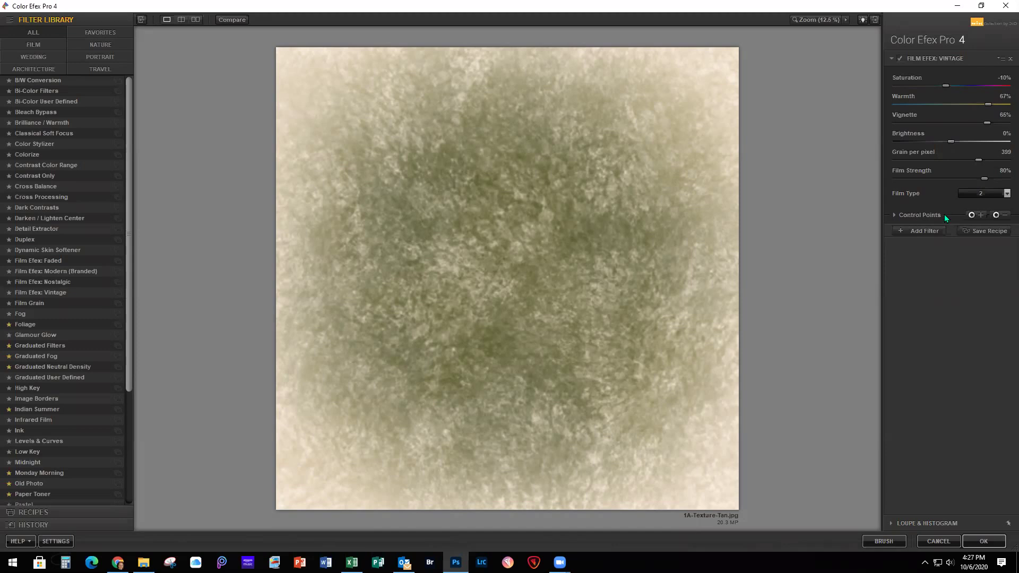
Apply the Ink filter with color set 2, Shadows at maximum and Highlights at minimum.
click(29, 433)
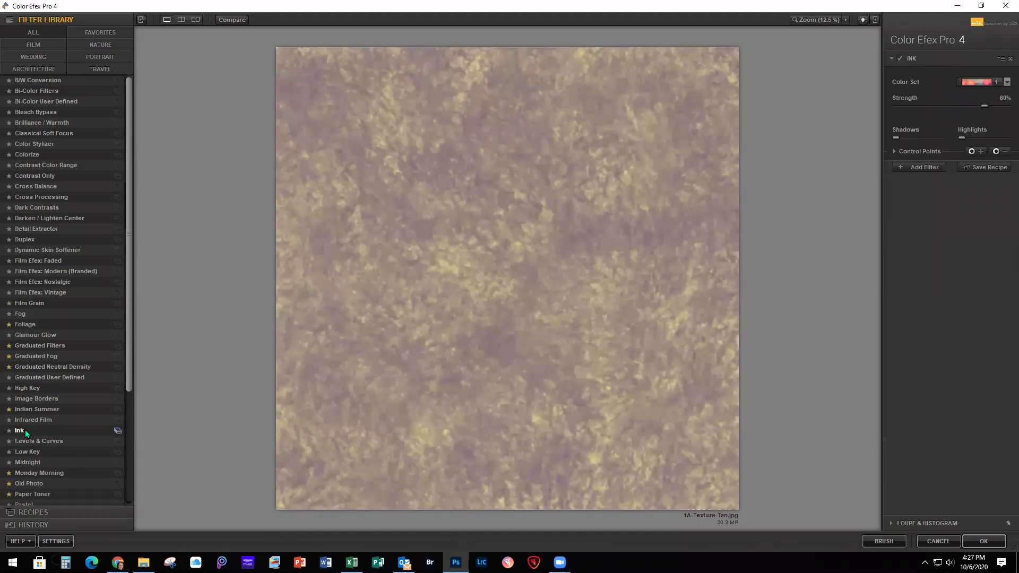
click(1006, 82)
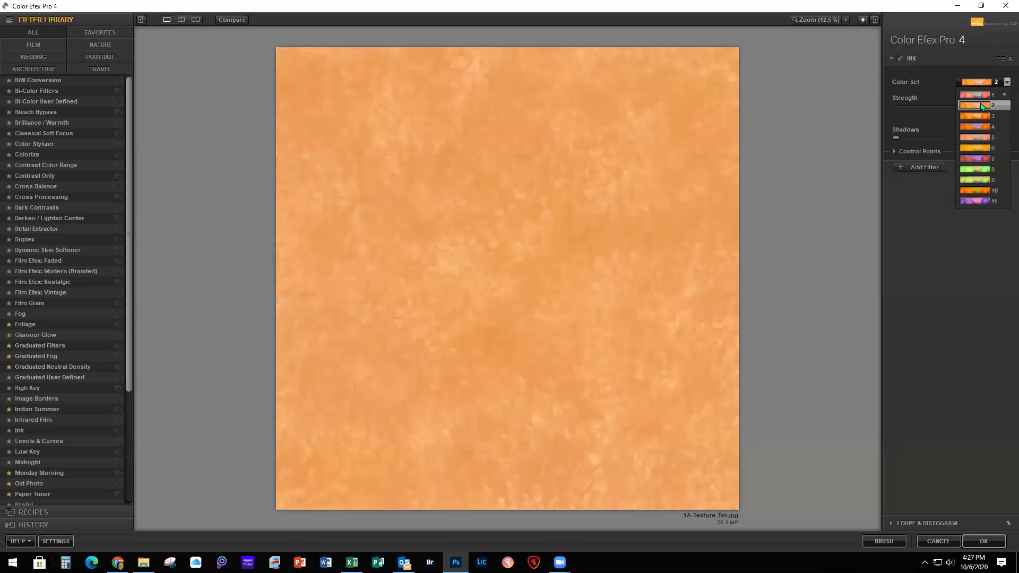
click(983, 106)
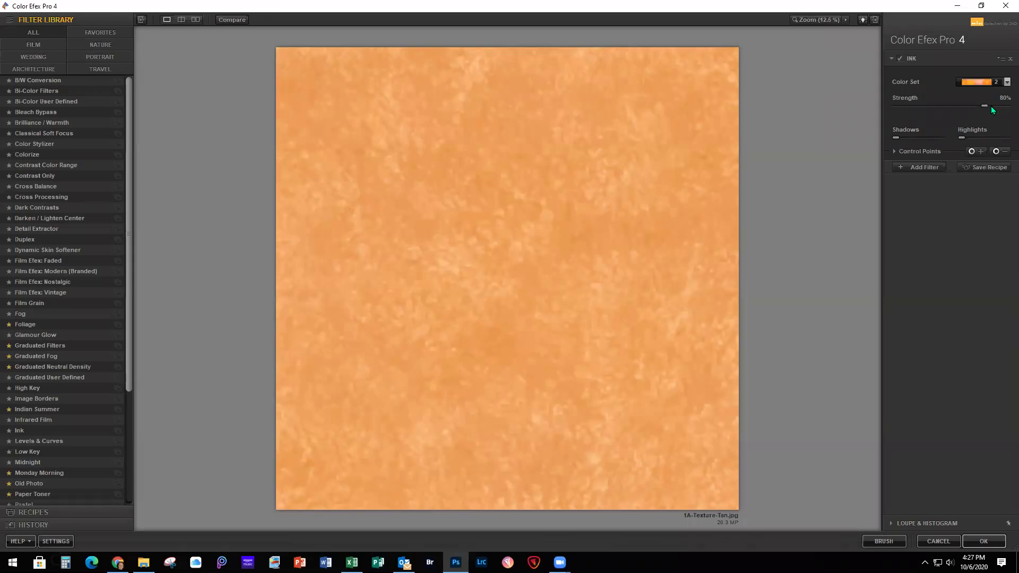
drag(961, 137, 1003, 139)
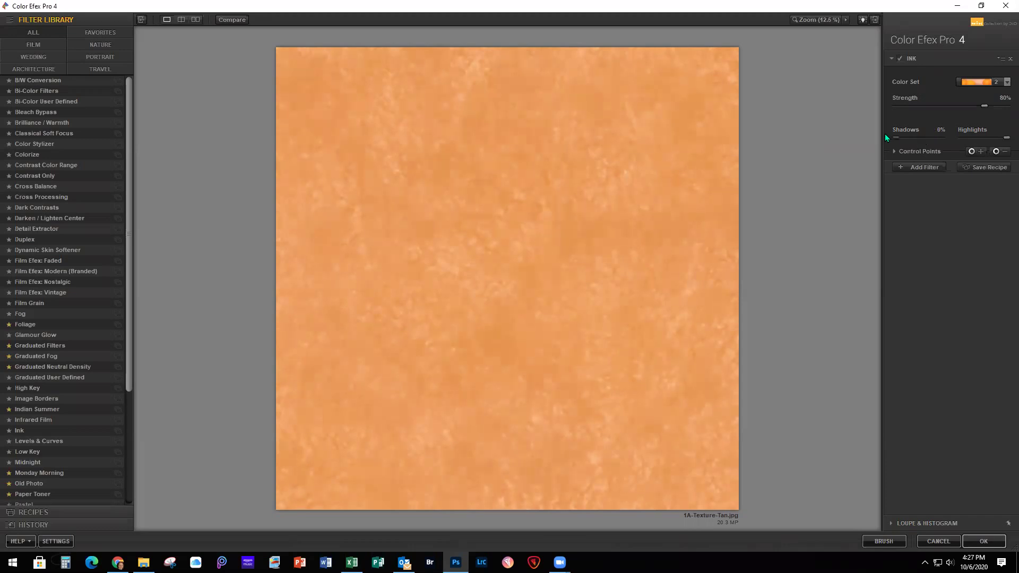
drag(1007, 138, 940, 136)
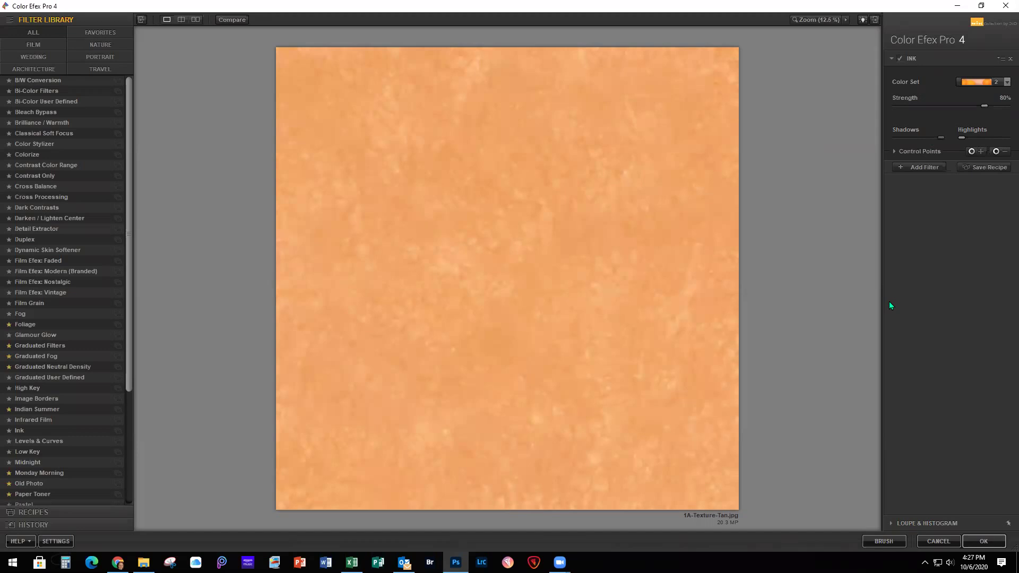
click(984, 541)
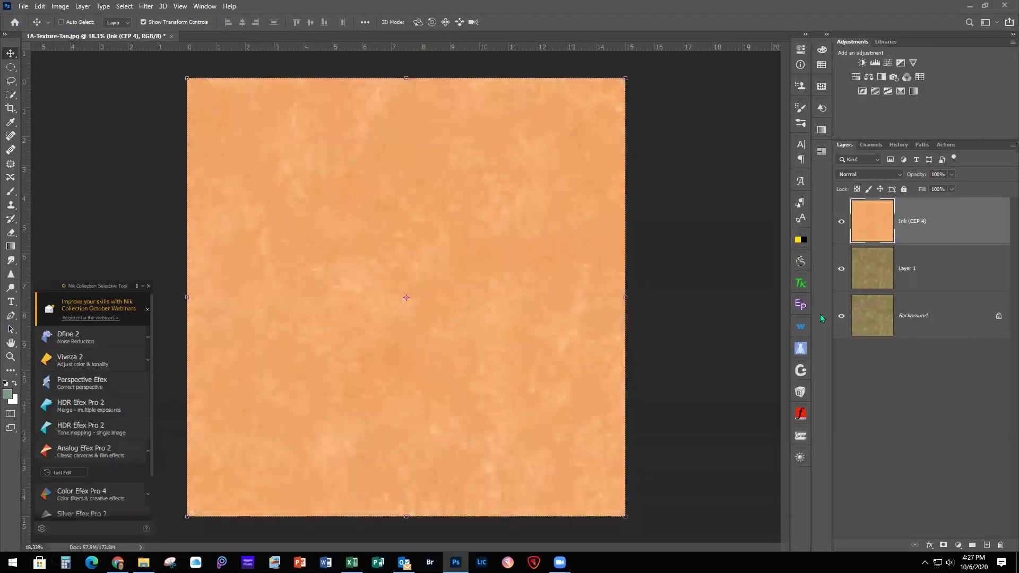
Apply Color Efex Pro 4's Old Photo filter in Black and White style 2 to the Ink layer and compare before and after.
click(87, 492)
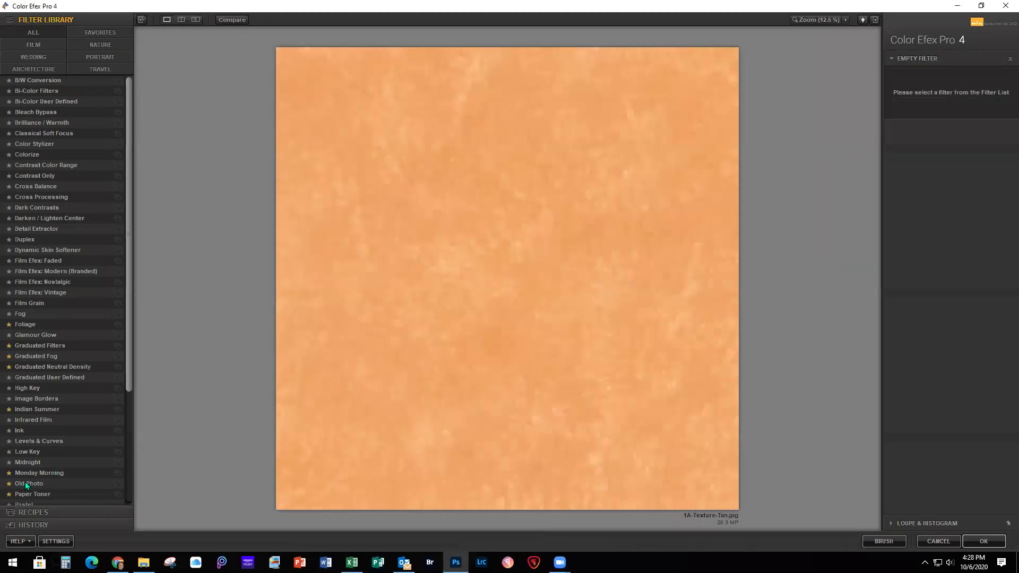
click(26, 483)
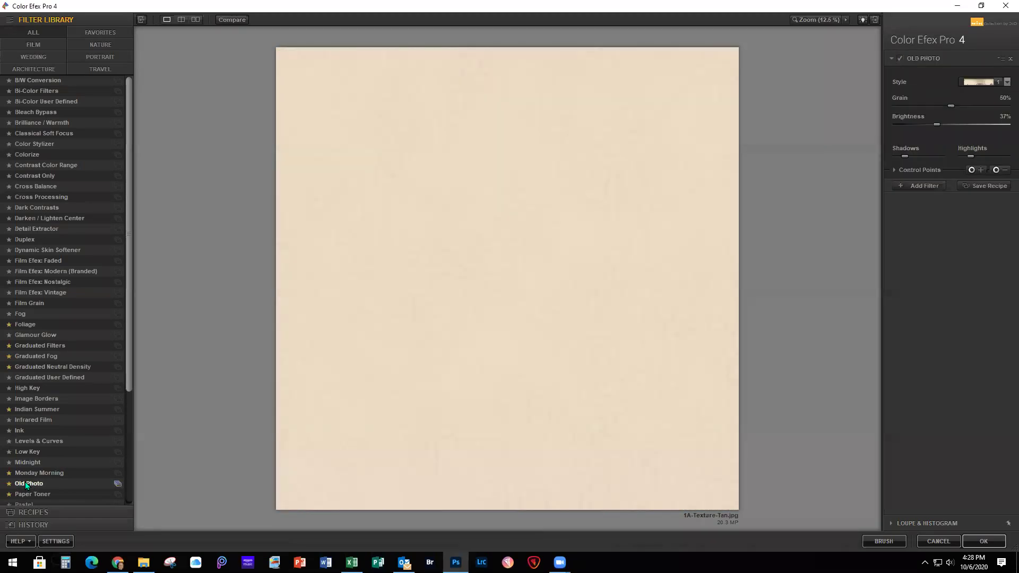
click(1005, 83)
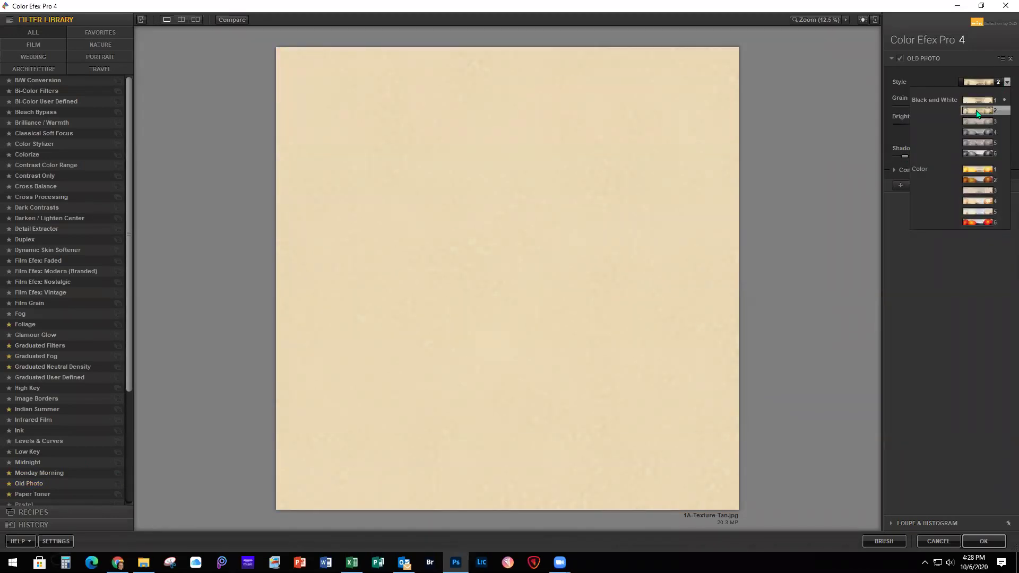
click(978, 112)
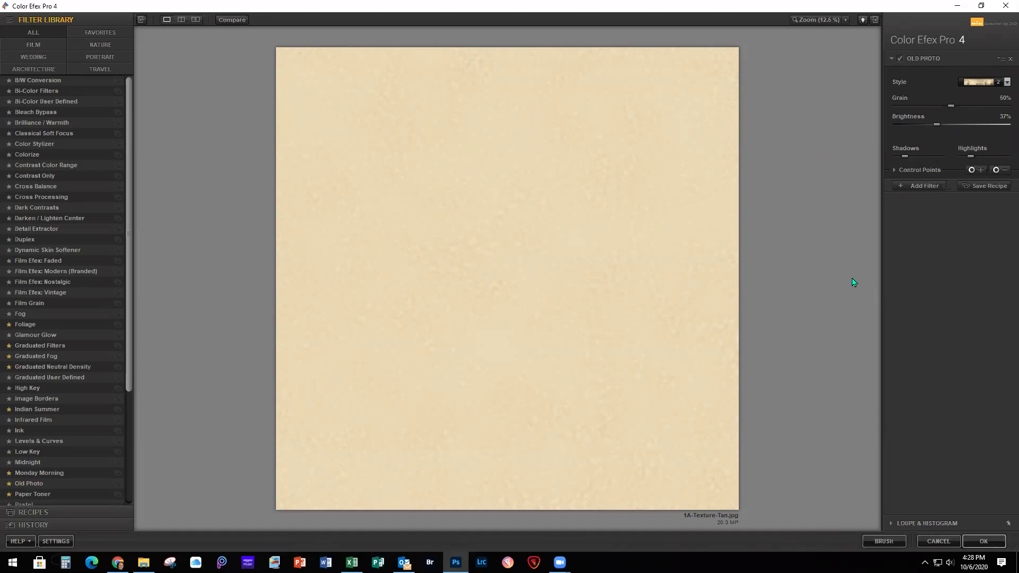
click(979, 541)
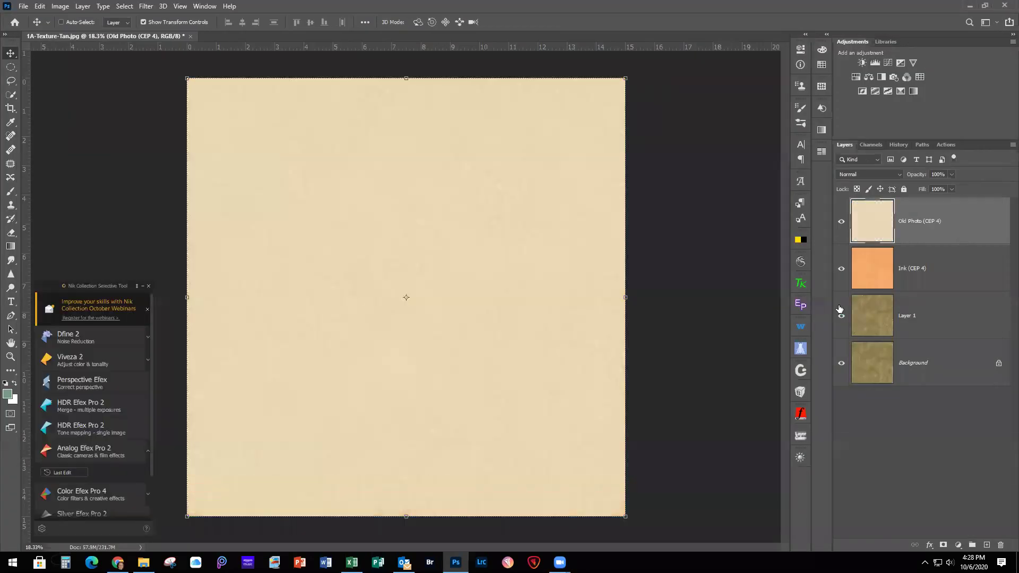
click(843, 222)
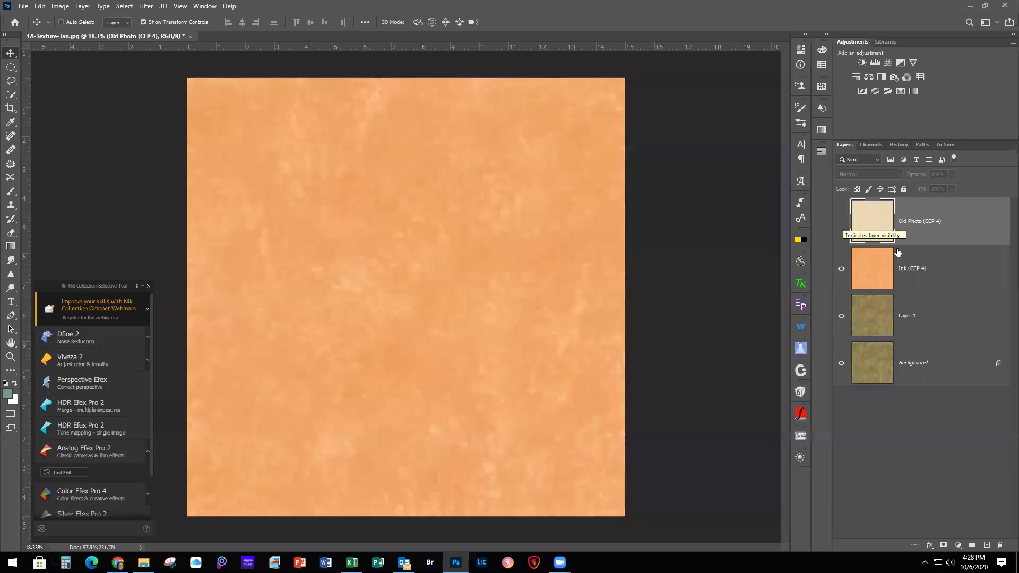
click(841, 223)
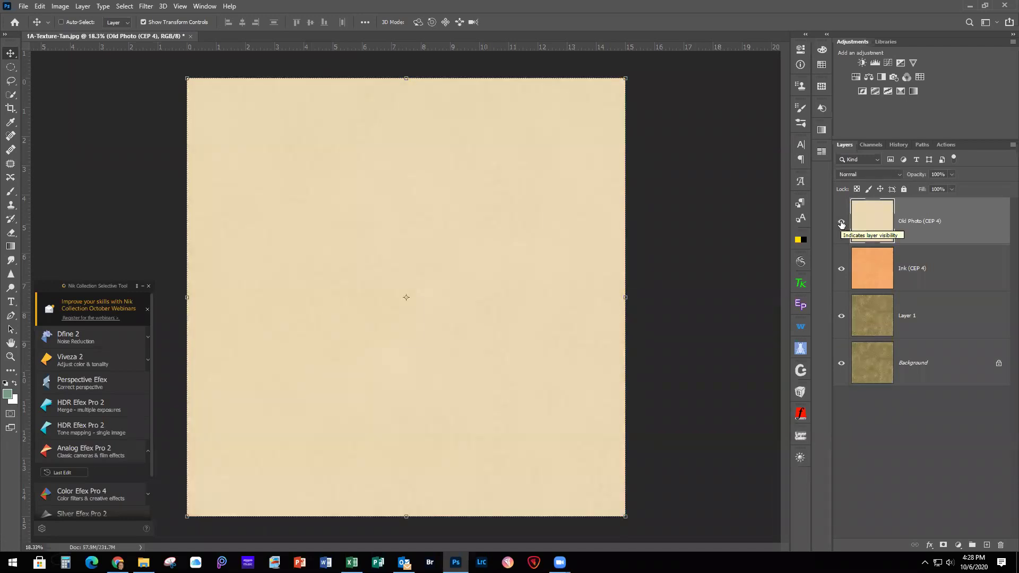
Add a Hue/Saturation adjustment above the Old Photo layer with hue -16, saturation +20 and lightness -6.
click(856, 78)
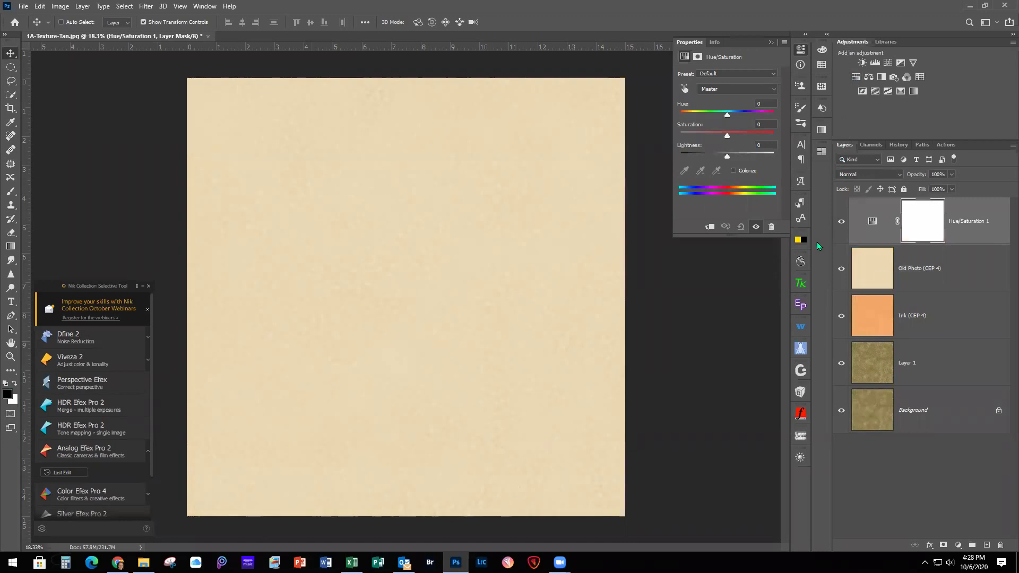
drag(727, 117, 722, 119)
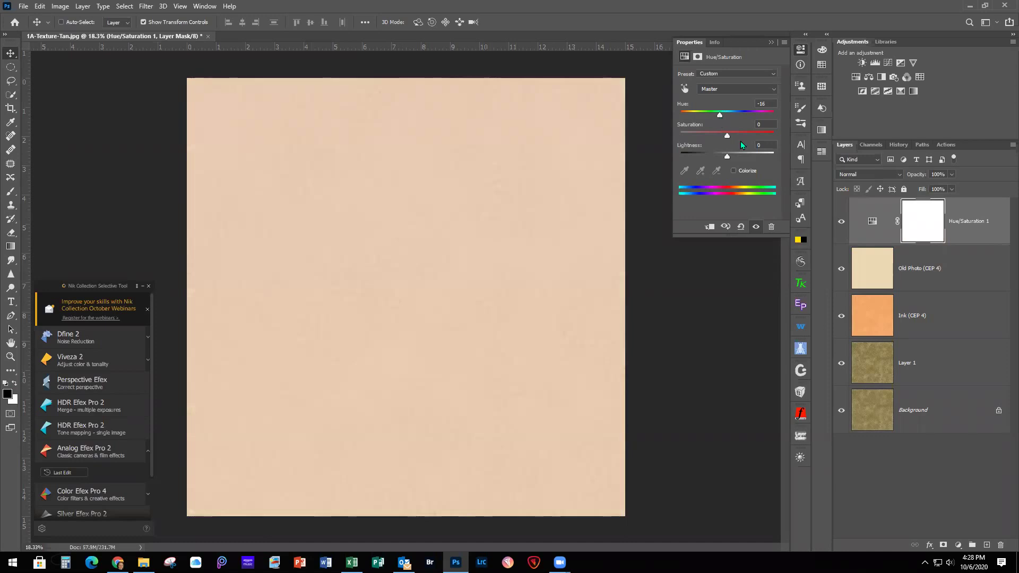
drag(727, 136, 737, 138)
drag(728, 156, 725, 158)
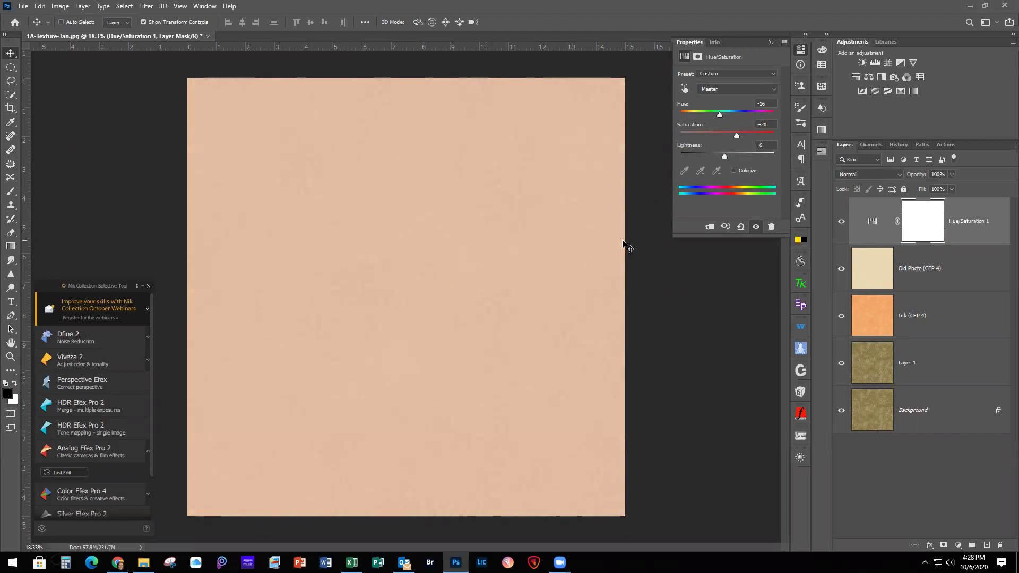
click(771, 42)
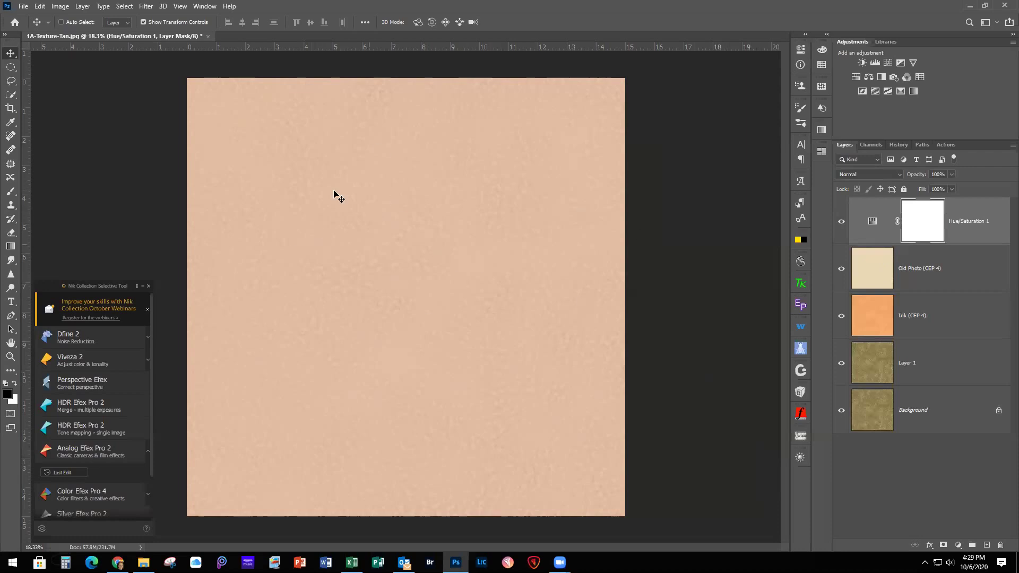
Close 1A-Texture-Tan.jpg without saving the changes.
click(24, 7)
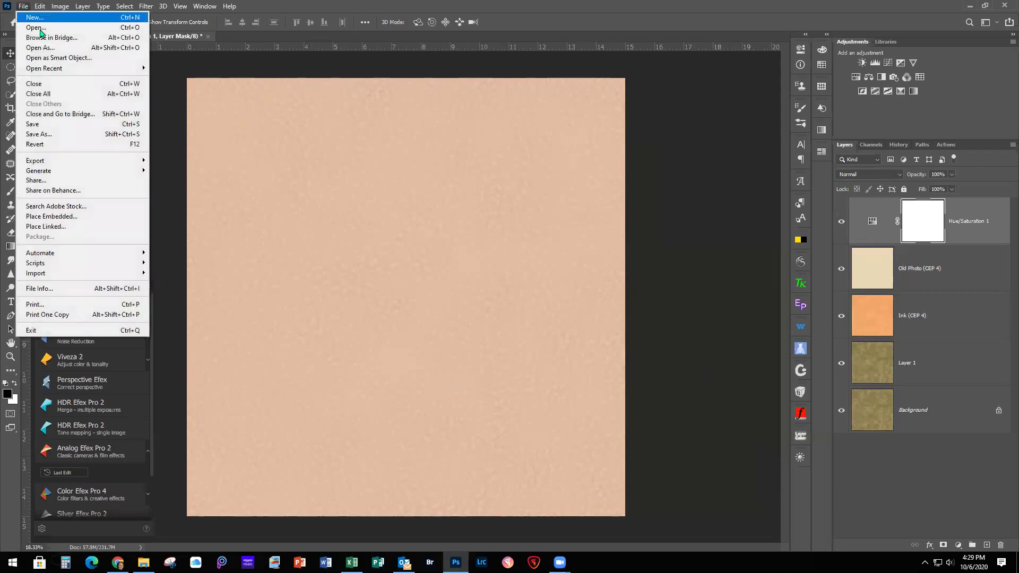
click(39, 85)
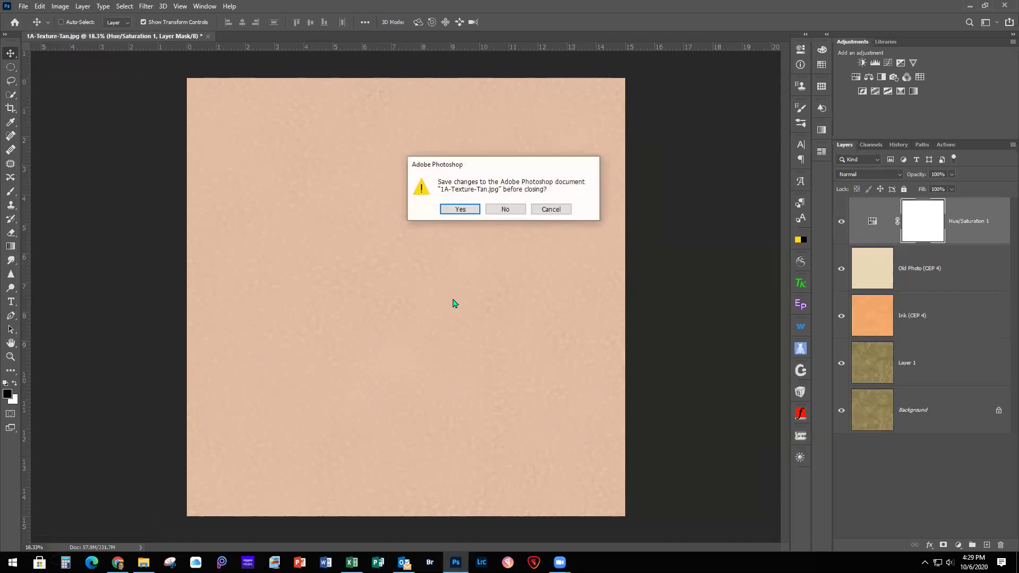
click(506, 210)
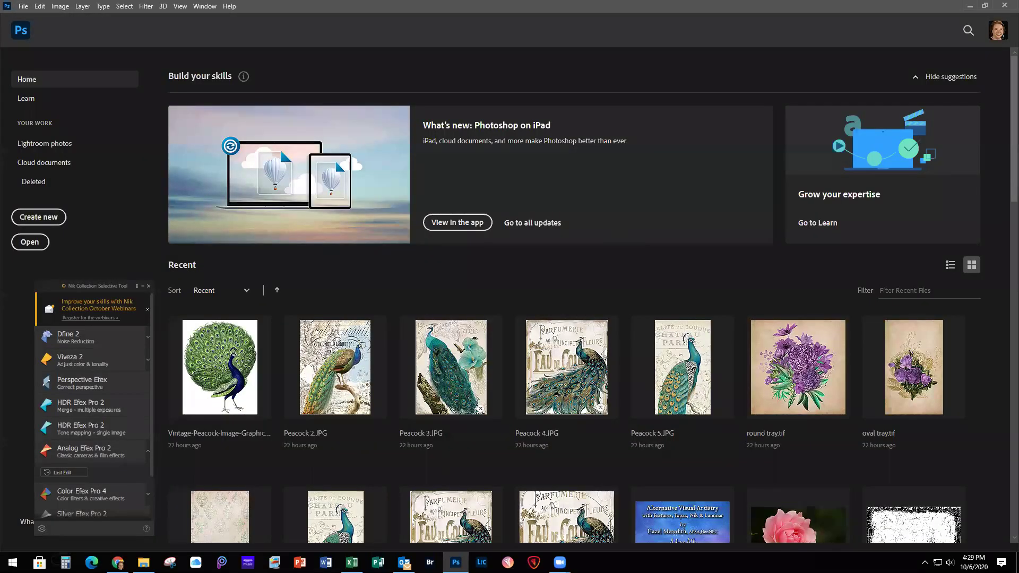
Open 1C-Texture-Light Tan.jpg, enlarge it to fill the workspace, and collapse the Nik Collection Selective Tool.
key(alt+Tab)
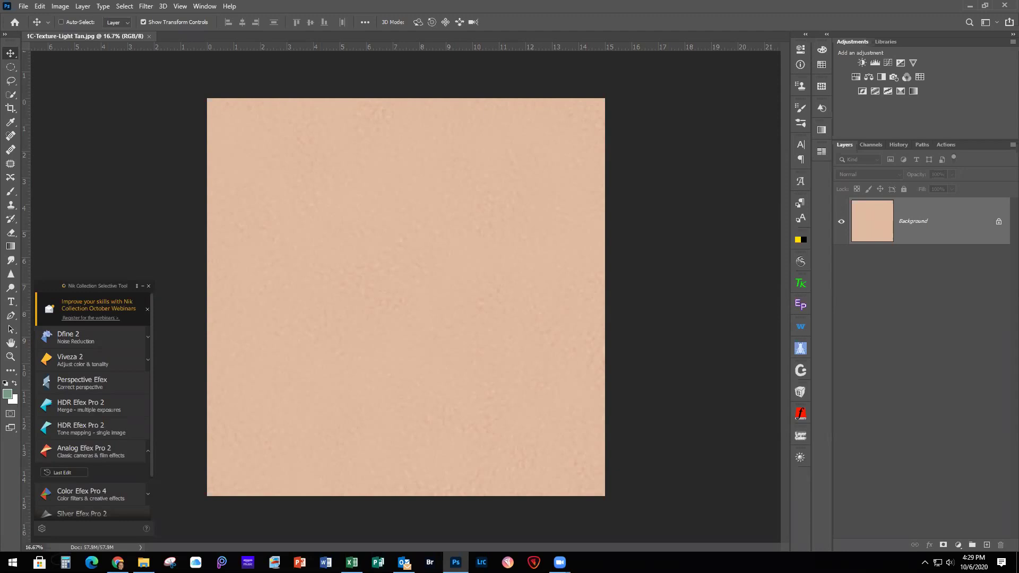
scroll(653, 285, up, 2)
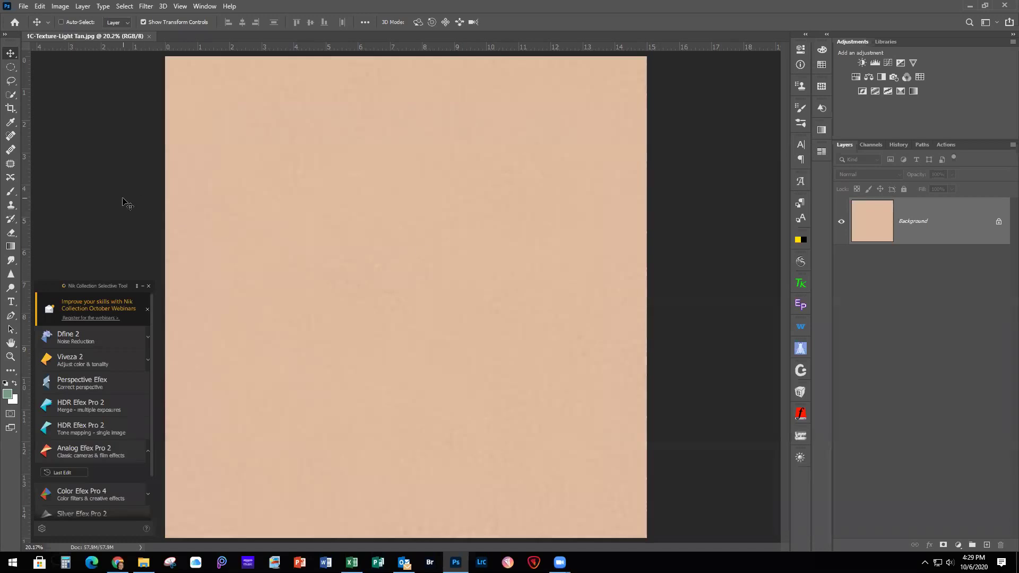
click(148, 286)
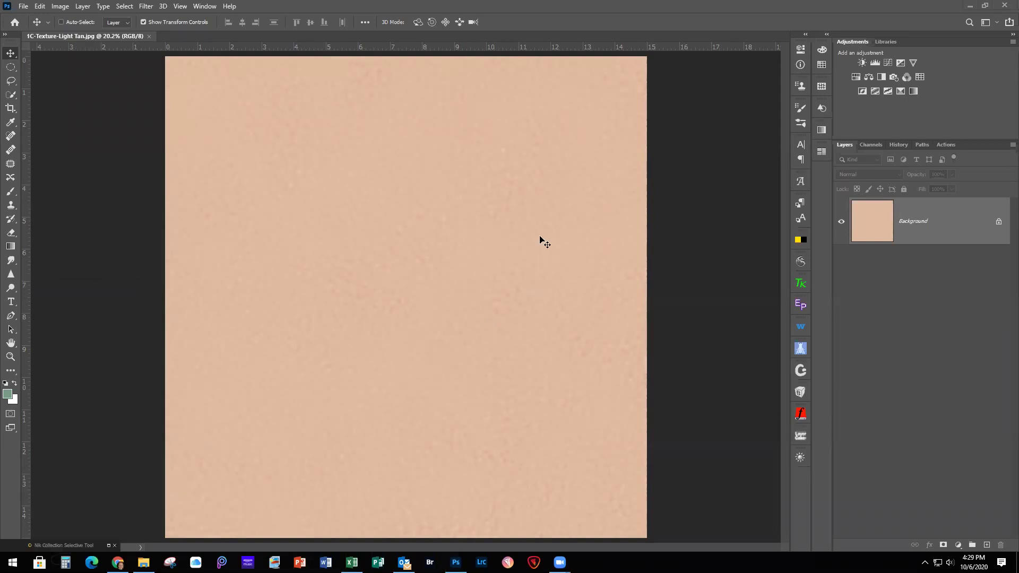
Duplicate the light tan Background layer and open the copy in Topaz Studio 2.
click(948, 221)
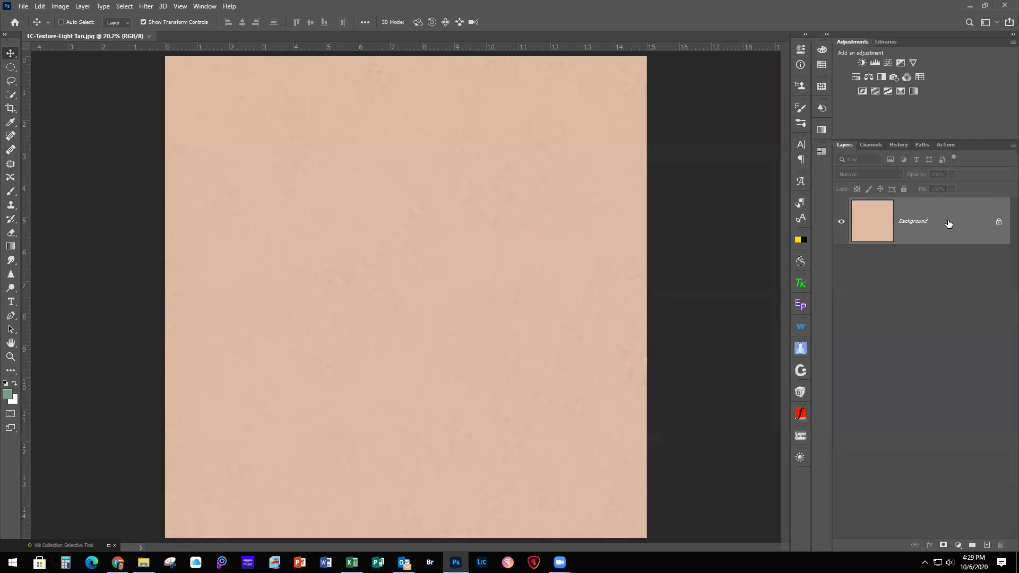
key(ctrl+j)
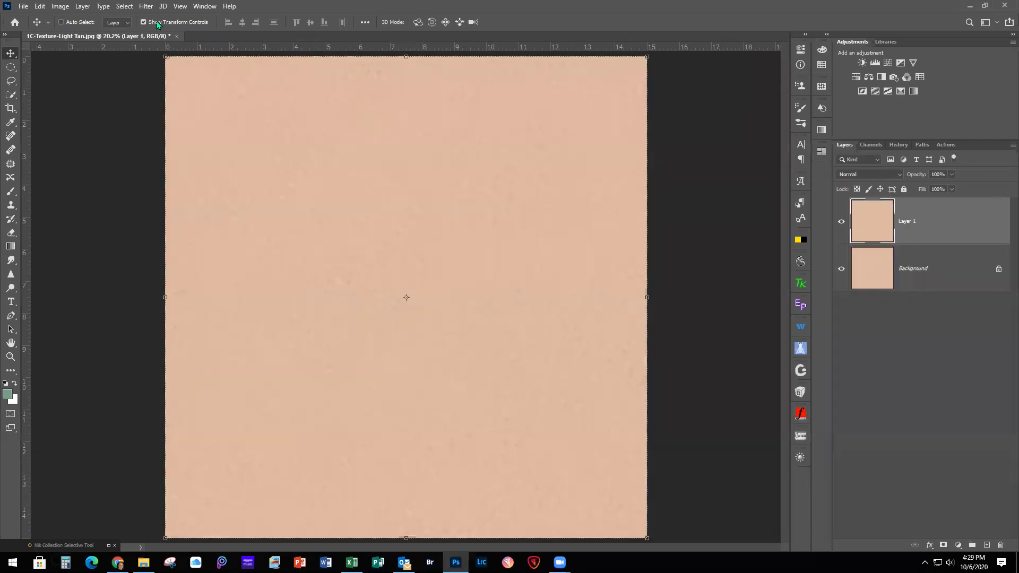
click(147, 6)
mouse_move(201, 324)
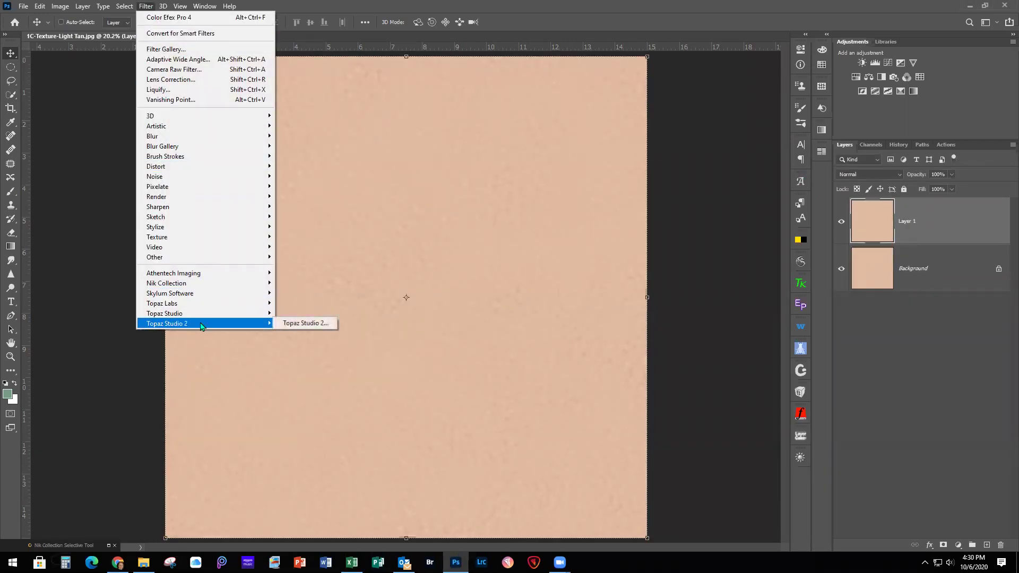
click(291, 325)
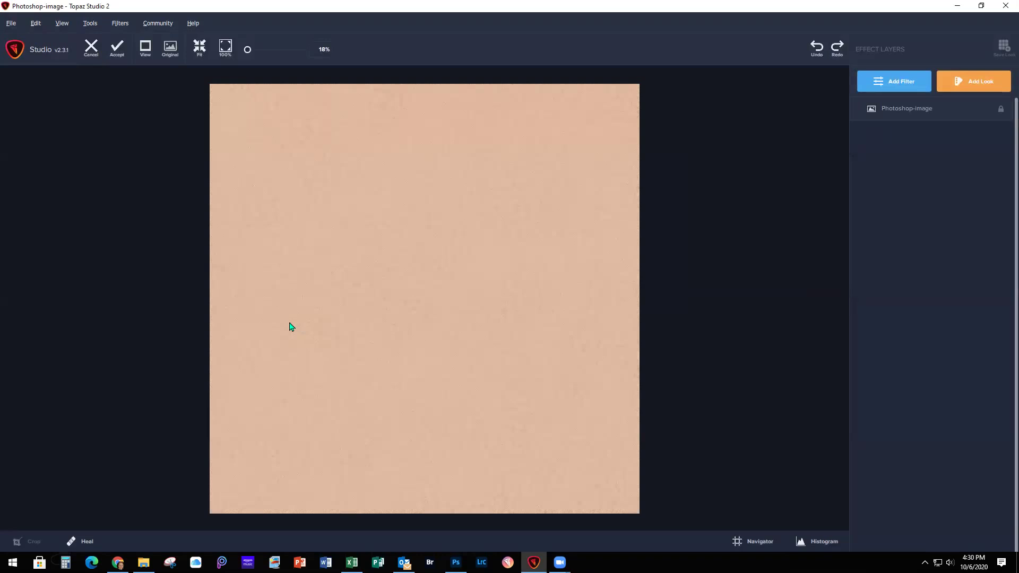
Apply an Abstraction filter with Simplify Size 0.15, Feature Boost 0.32, Detail Strength 0.27 and Detail Boost about -0.33, returning to Photoshop.
click(904, 84)
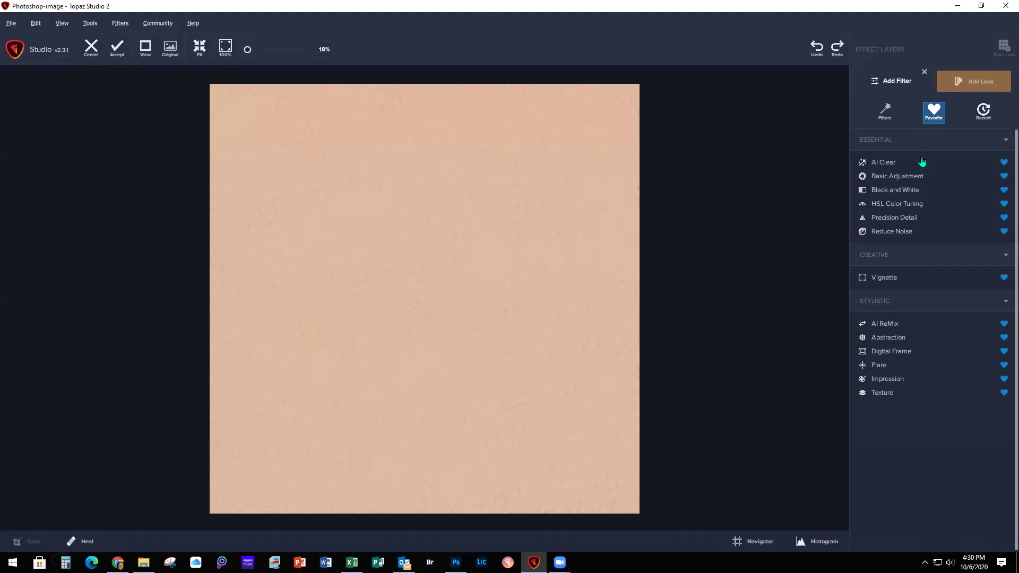
click(889, 338)
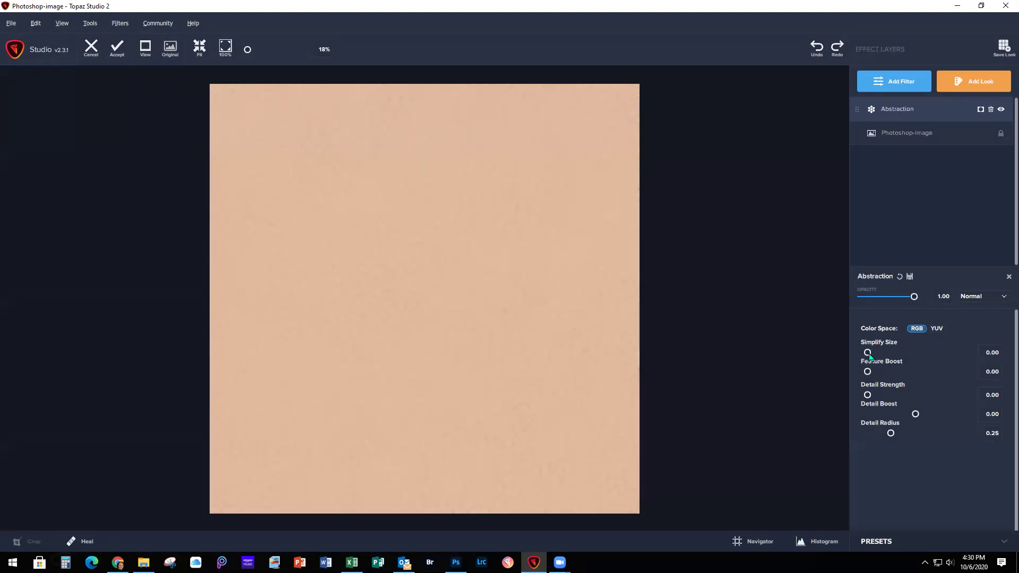
drag(868, 354, 883, 355)
drag(869, 372, 899, 372)
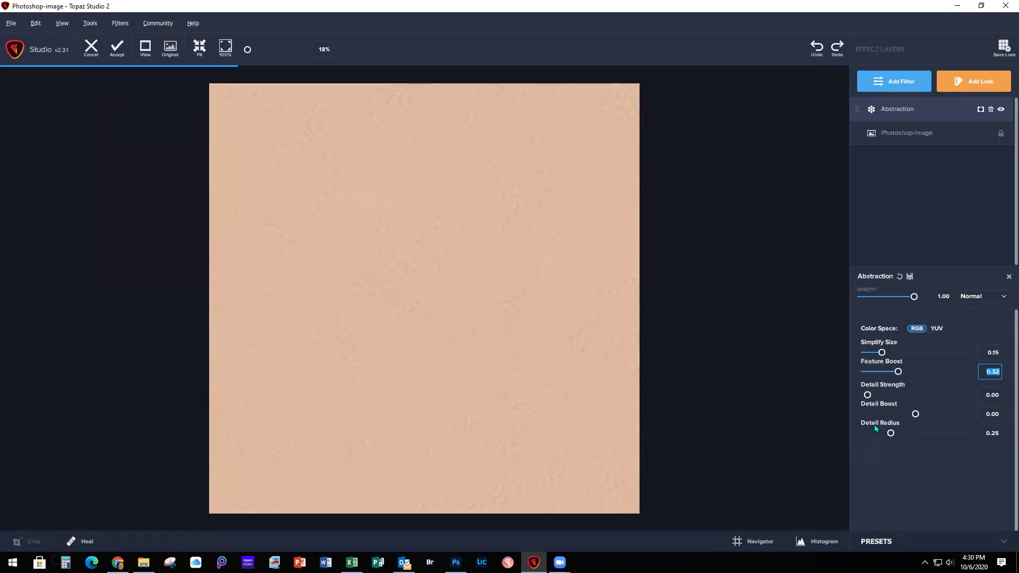
drag(867, 395, 894, 398)
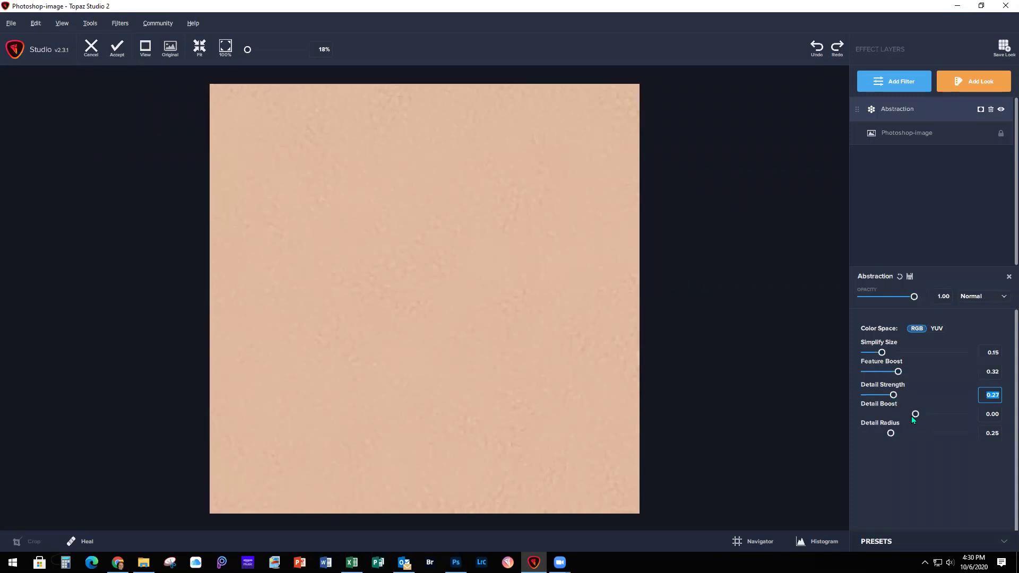
drag(916, 417, 901, 417)
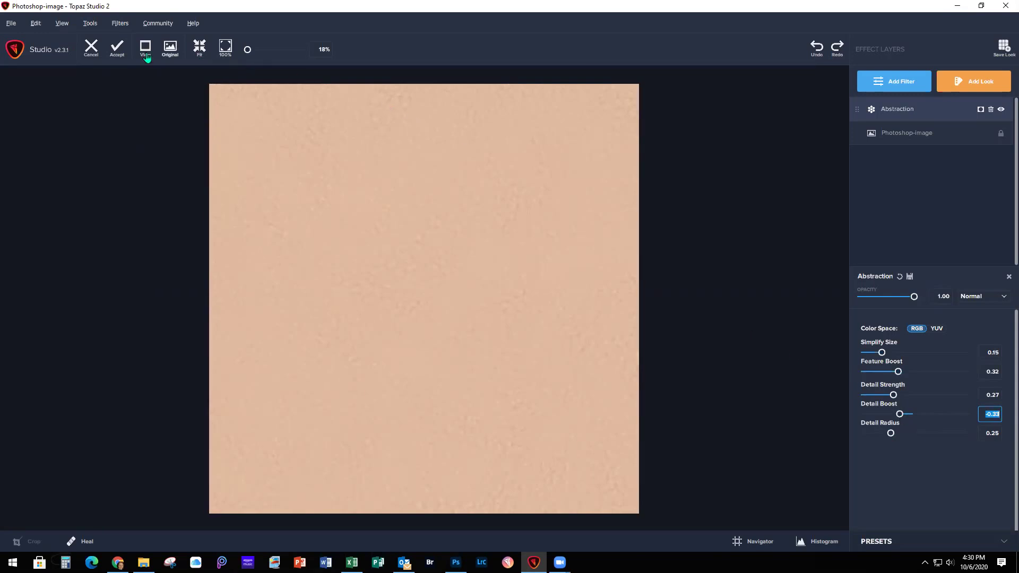
click(118, 52)
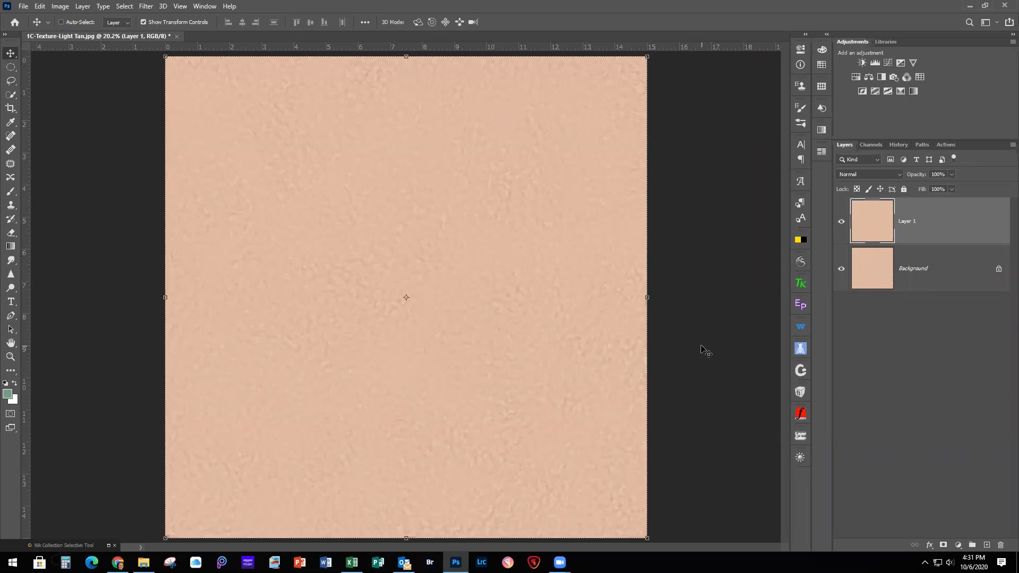
Duplicate the abstracted Layer 1 and open the copy in Topaz Studio 2.
key(ctrl+j)
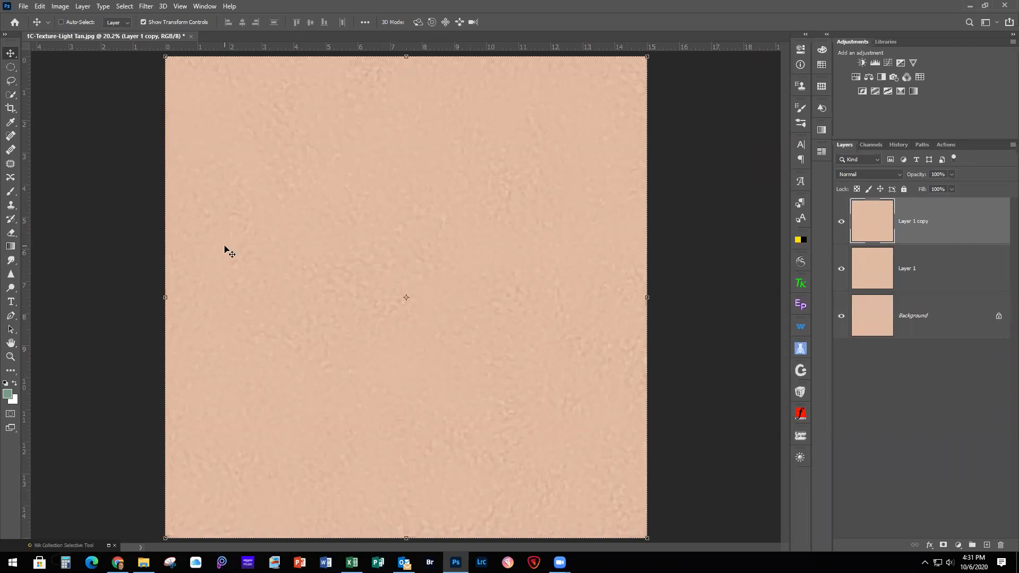
click(146, 6)
mouse_move(200, 326)
click(296, 323)
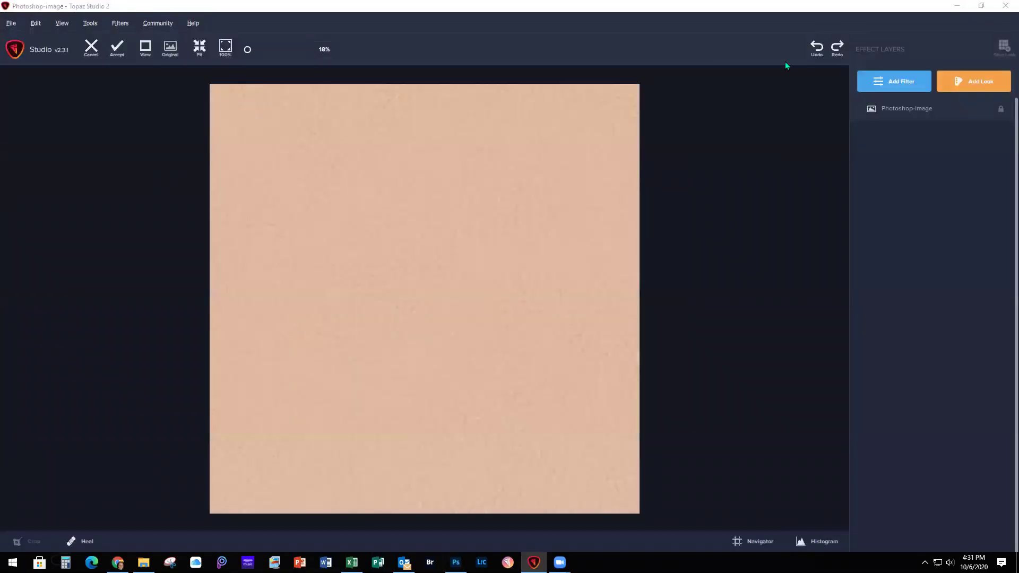
Add an Impression filter using the second-to-last stroke type, a grey white-edged oval, with the number of strokes set to High.
click(896, 84)
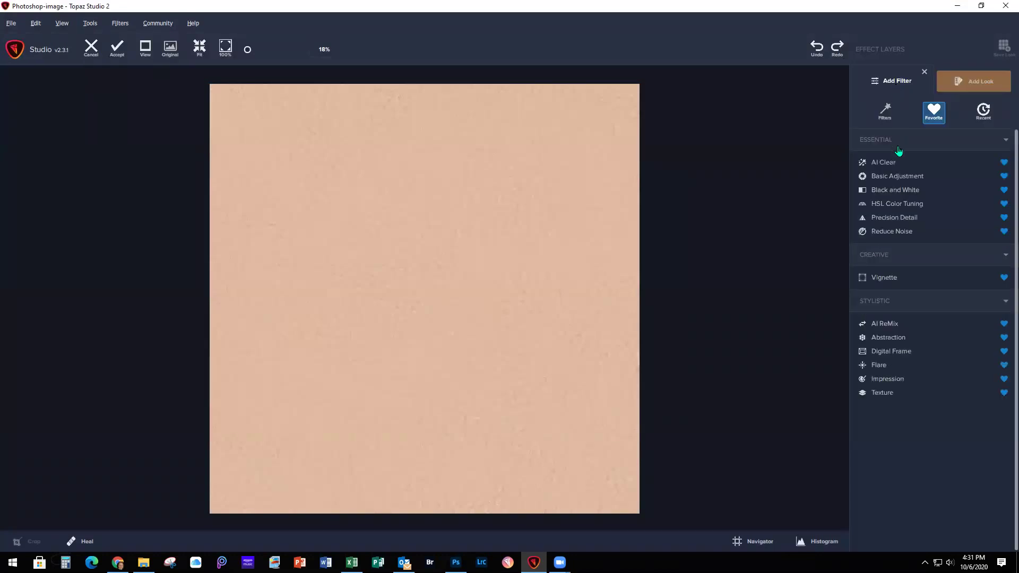
click(886, 380)
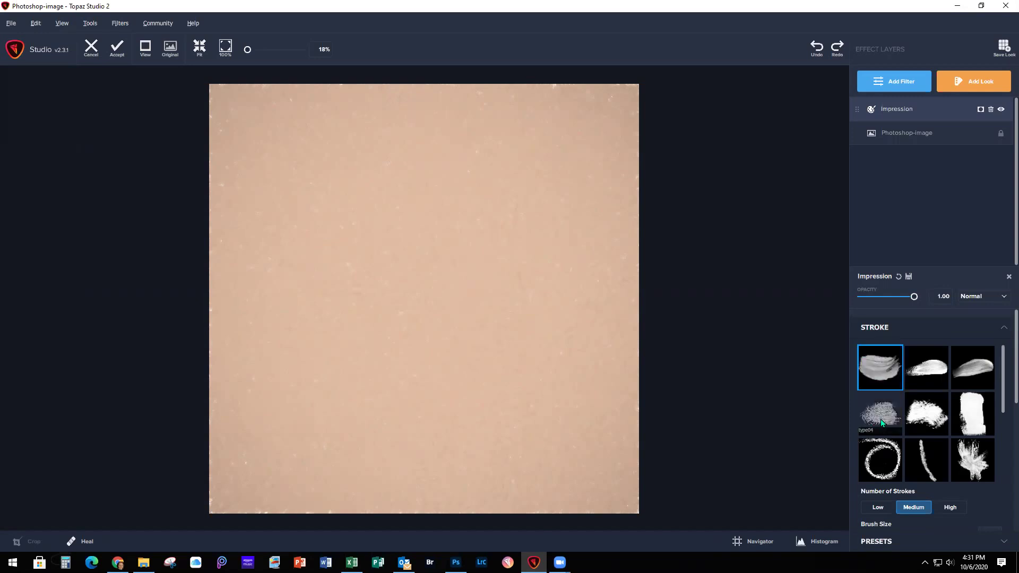
drag(1005, 366, 1005, 434)
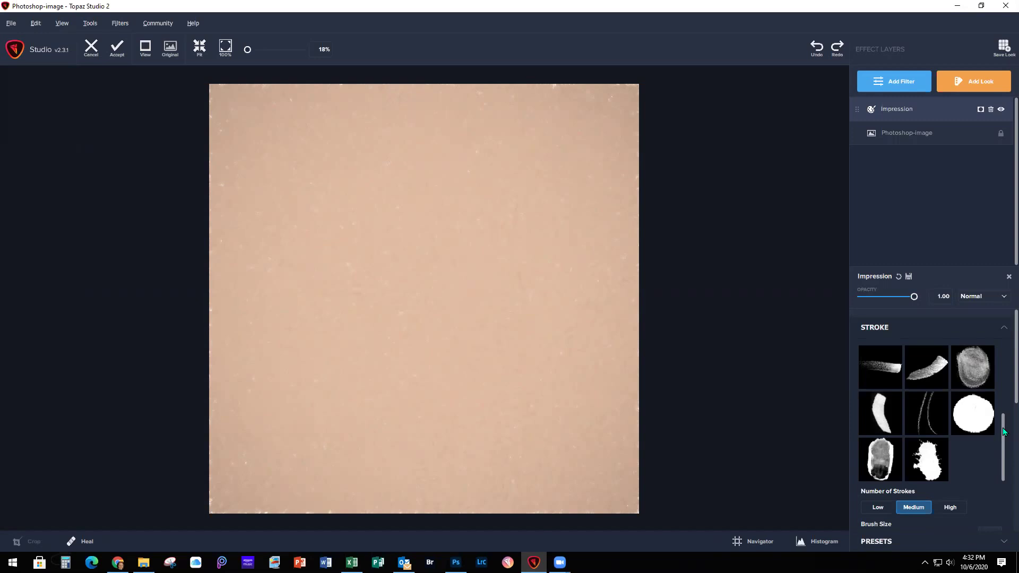
click(879, 459)
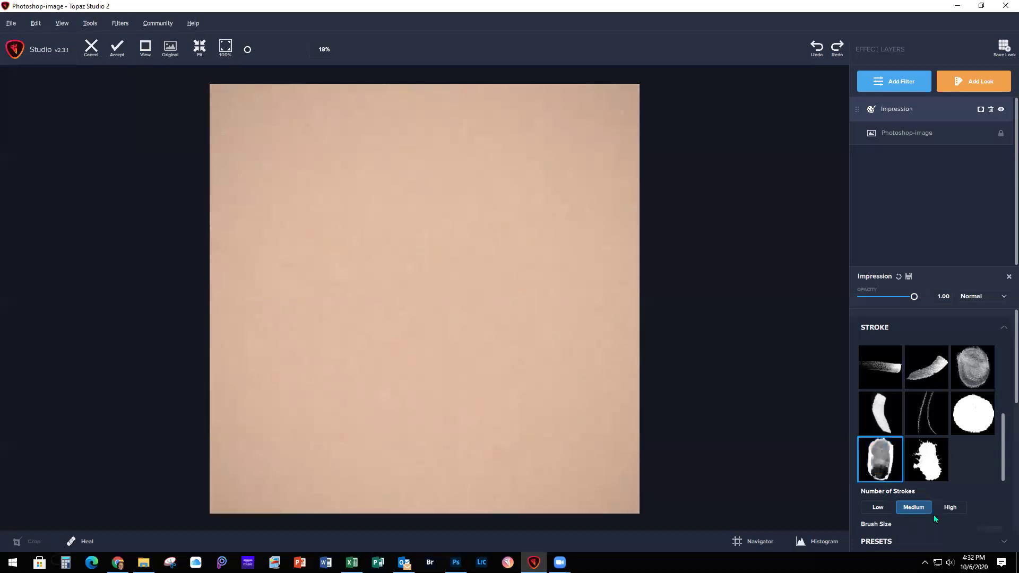
click(950, 508)
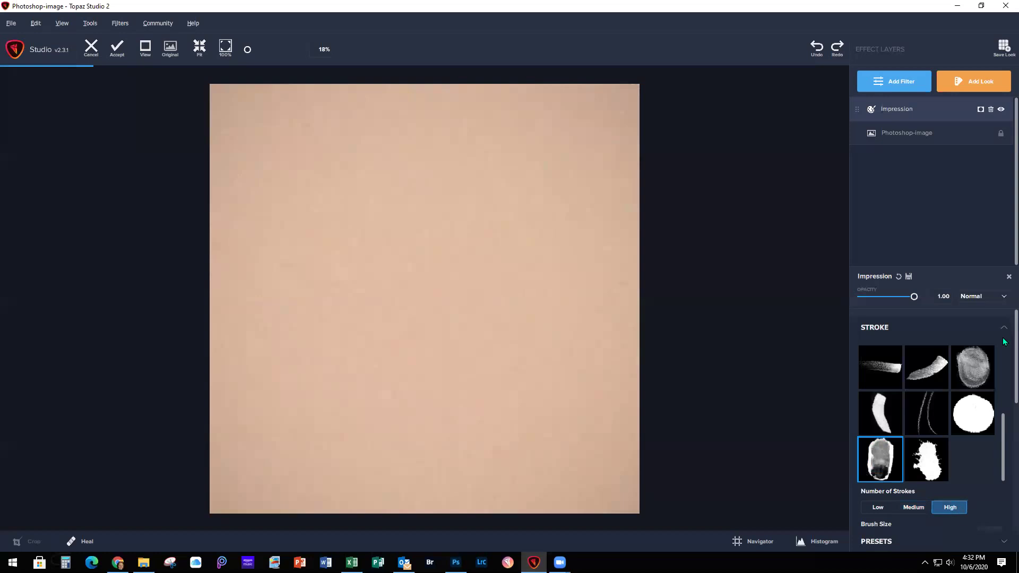
Set Impression's Stroke Rotation to 0.21, Rotation Variation 0.22, Stroke Color Variation 0.18, Stroke Width 0.22 and Stroke Length 0.12.
scroll(1005, 333, down, 3)
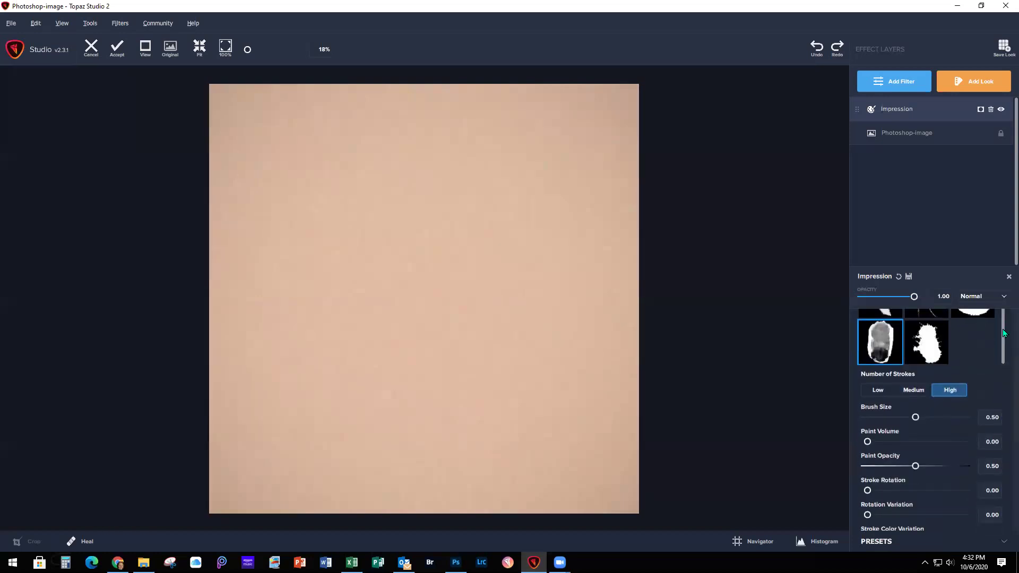
scroll(1004, 333, down, 2)
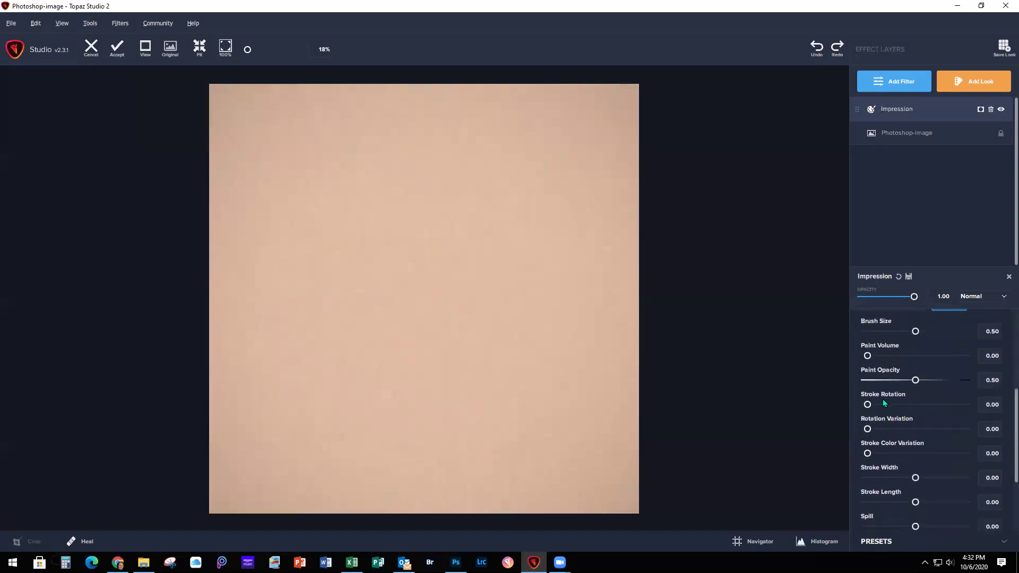
click(868, 405)
drag(868, 405, 889, 406)
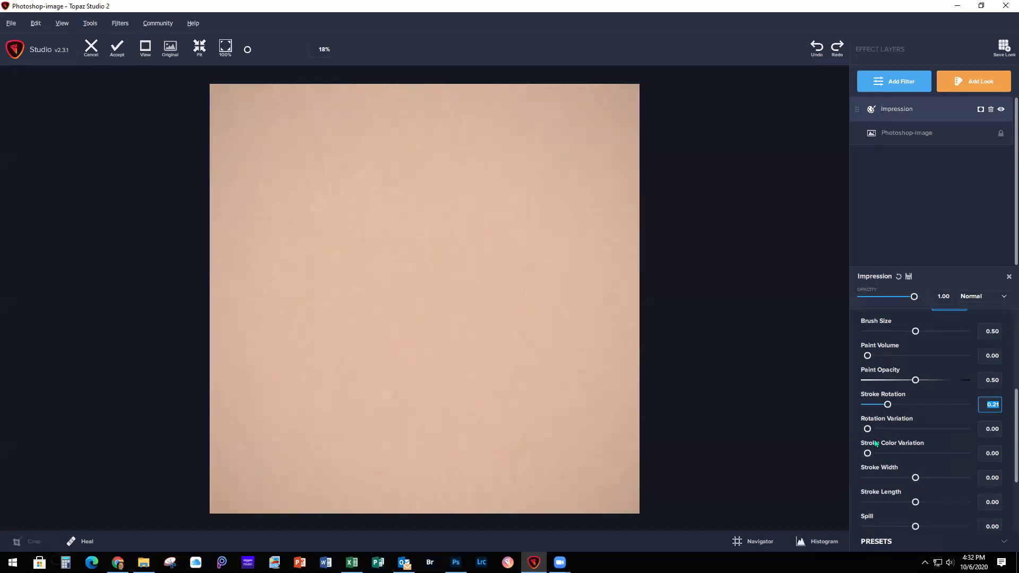
drag(868, 431, 890, 431)
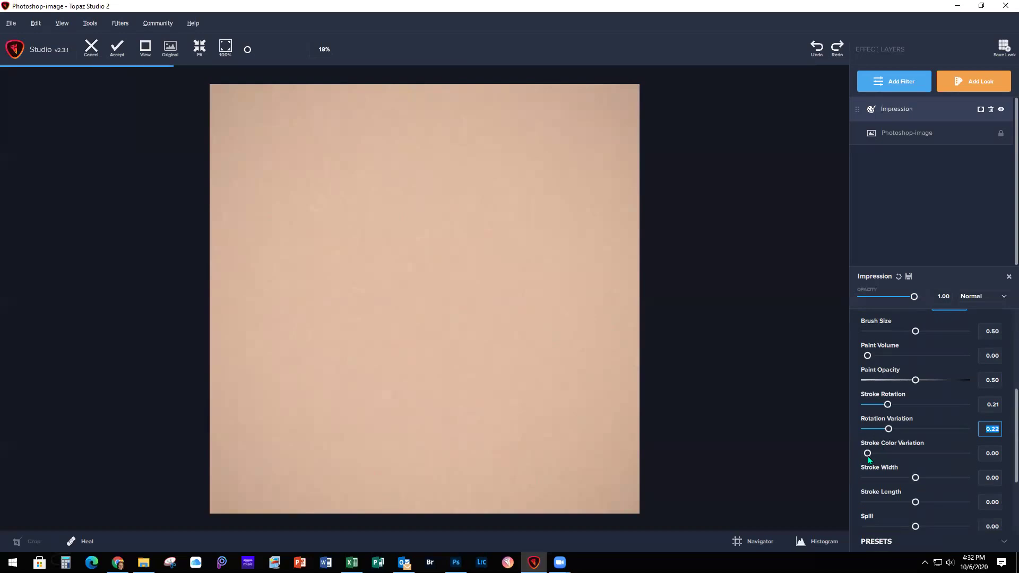
drag(869, 455, 885, 456)
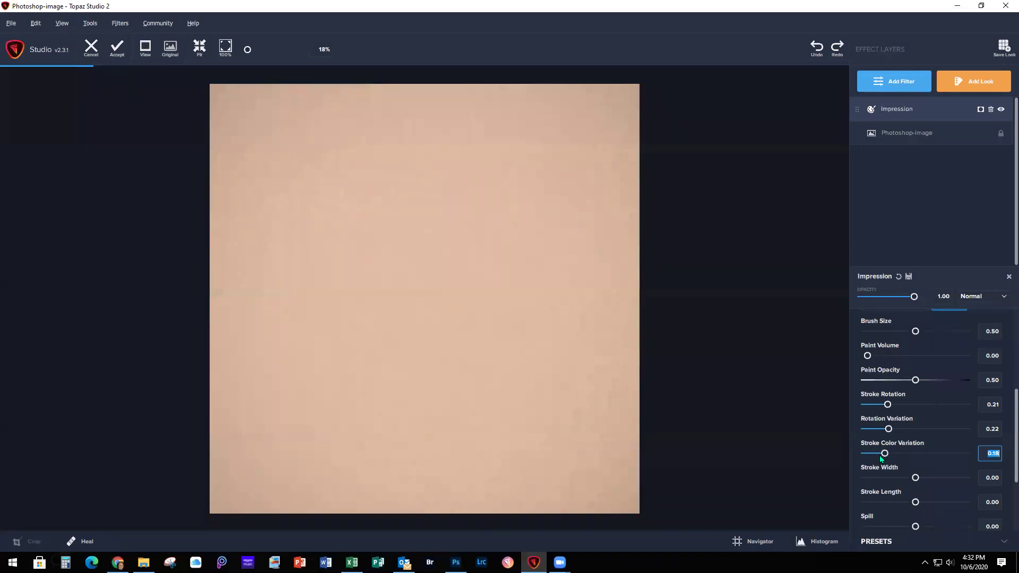
drag(916, 479, 927, 479)
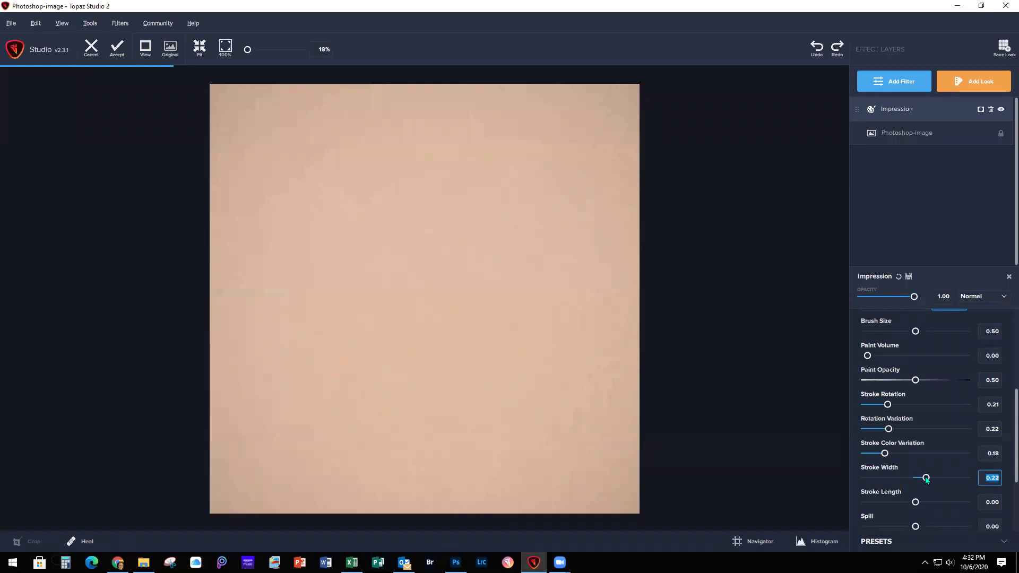
drag(916, 502, 924, 504)
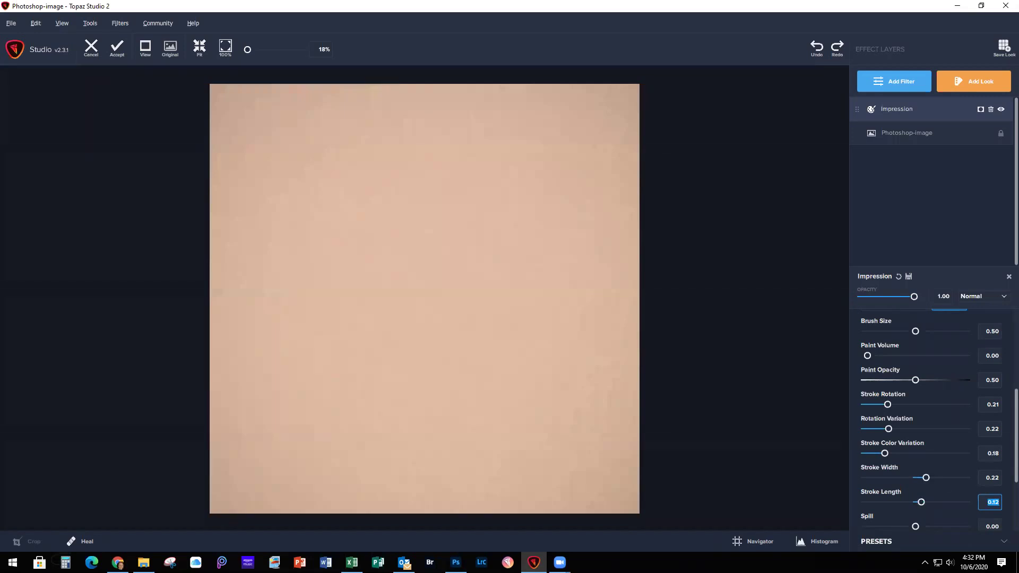
scroll(985, 494, down, 6)
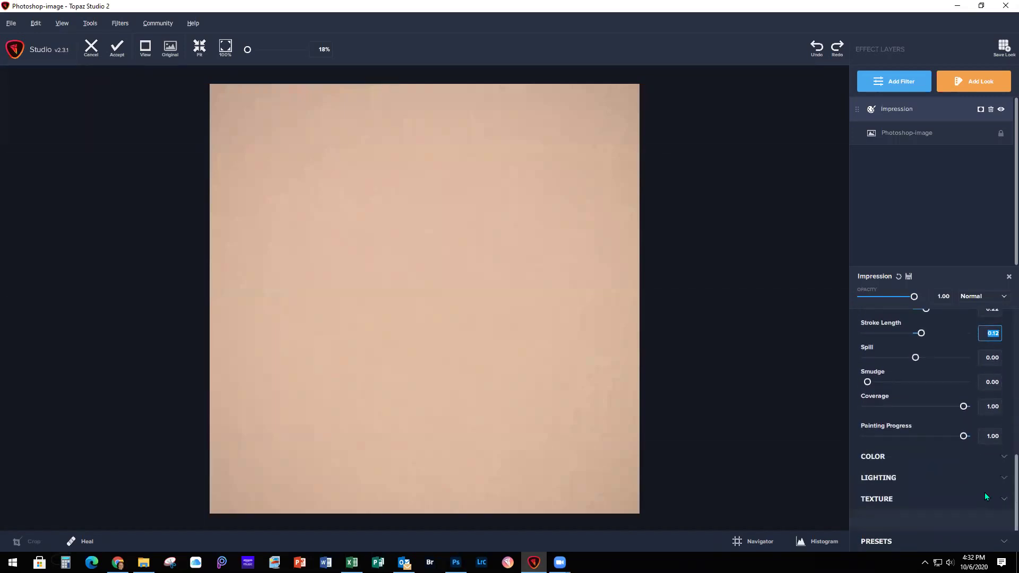
Lower the Impression filter's Overall Lightness to -0.10 and apply the effect to the texture layer.
click(1003, 458)
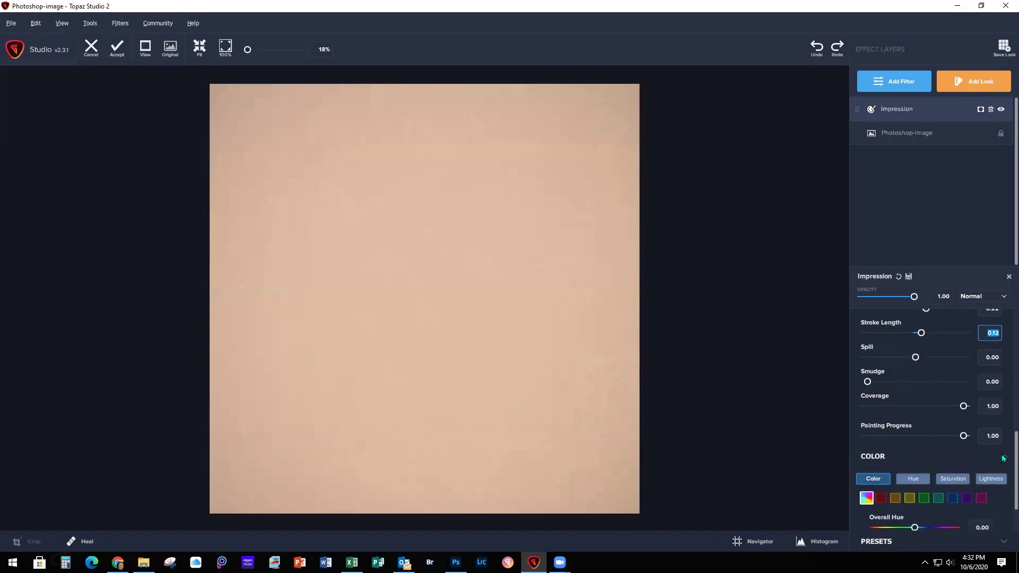
scroll(894, 488, down, 3)
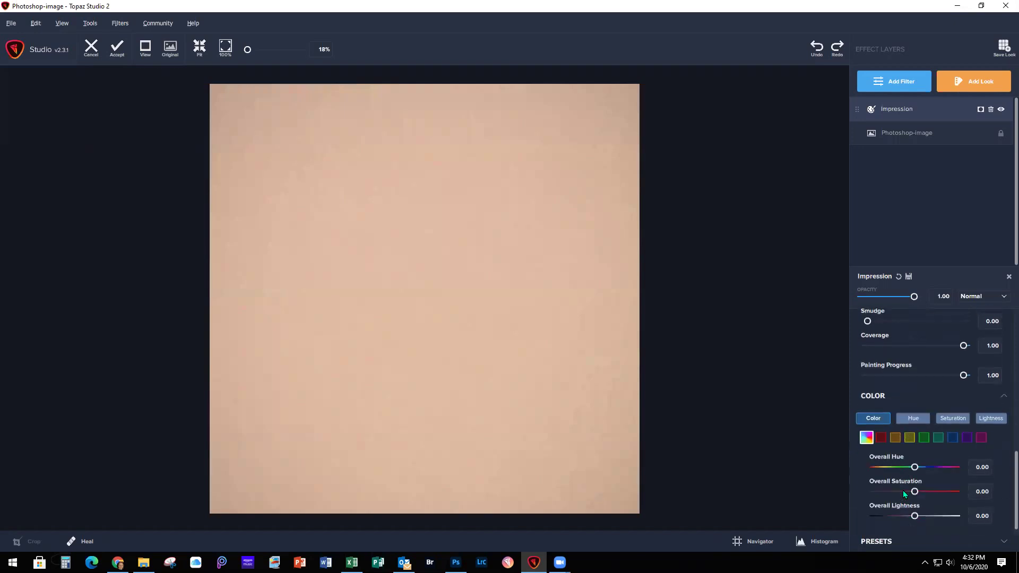
drag(916, 460, 910, 466)
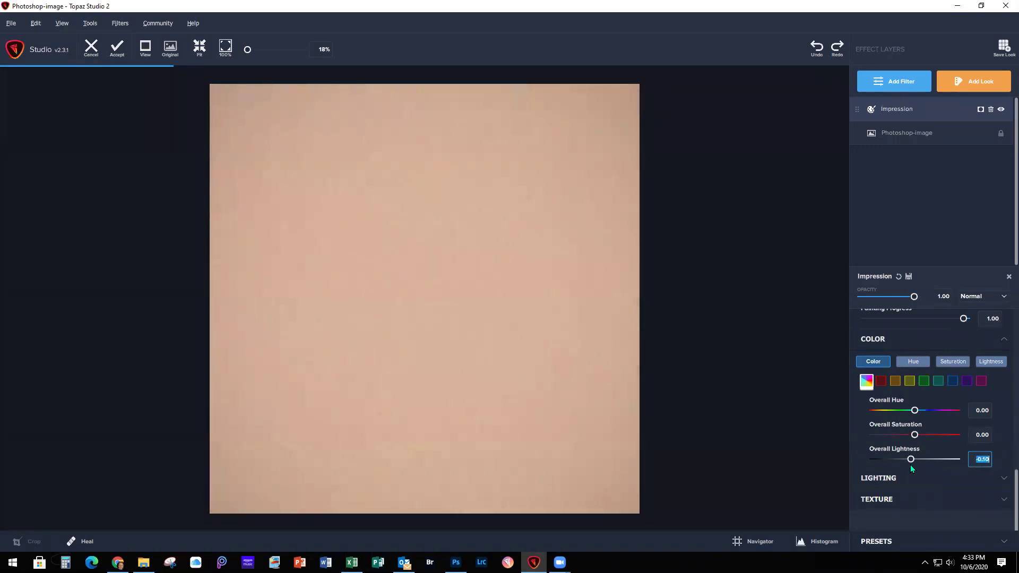
click(116, 53)
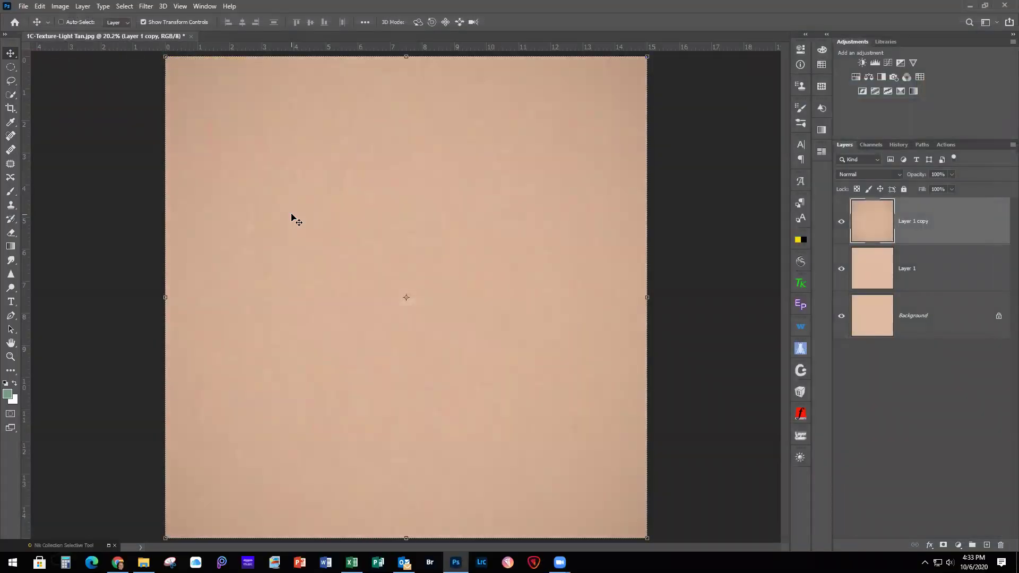
Close the 1C-Texture-Light Tan.jpg document without saving its changes and open 1E-7 States Barn.jpg.
scroll(467, 319, up, 2)
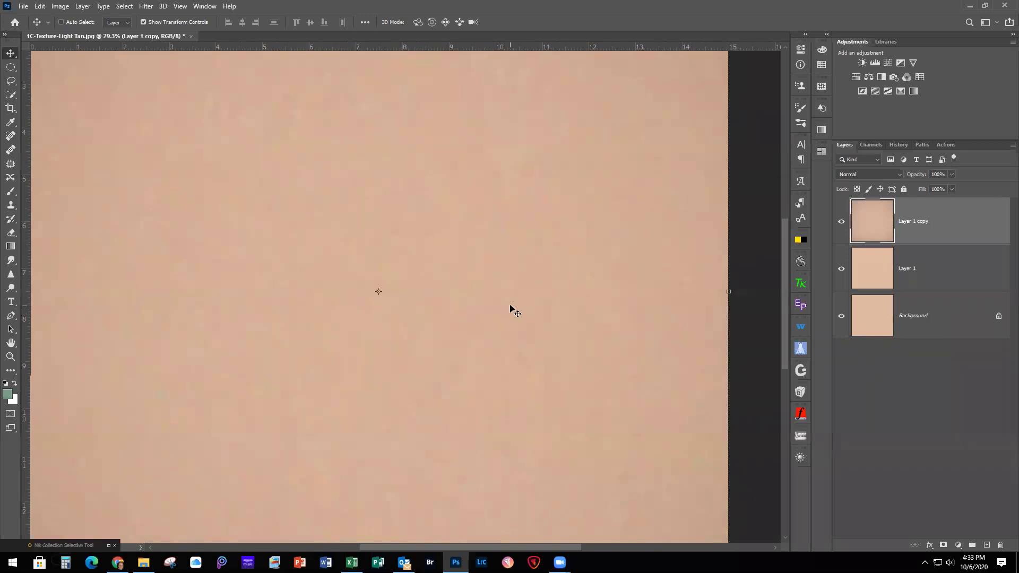
scroll(509, 310, down, 2)
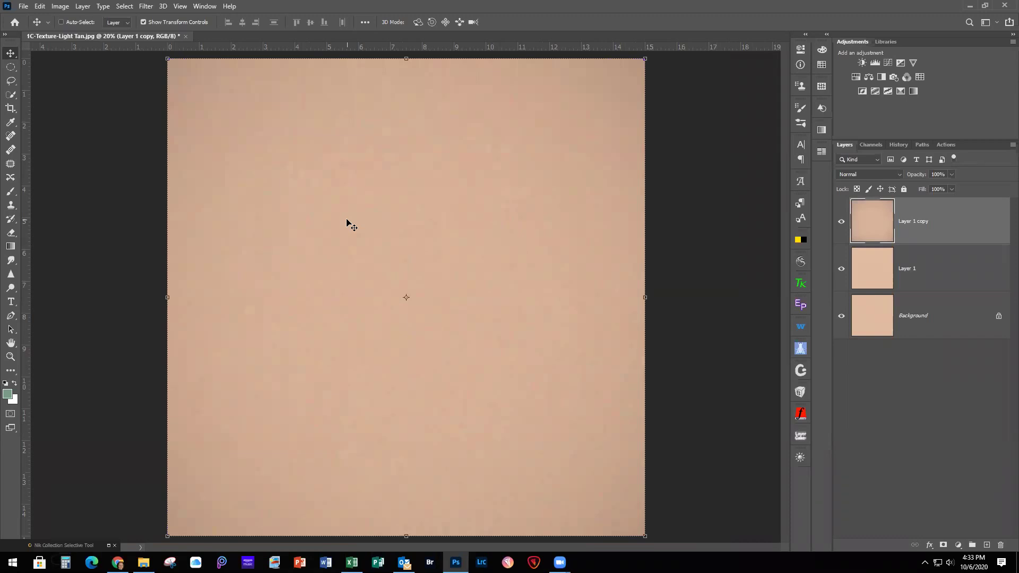
click(24, 8)
click(37, 83)
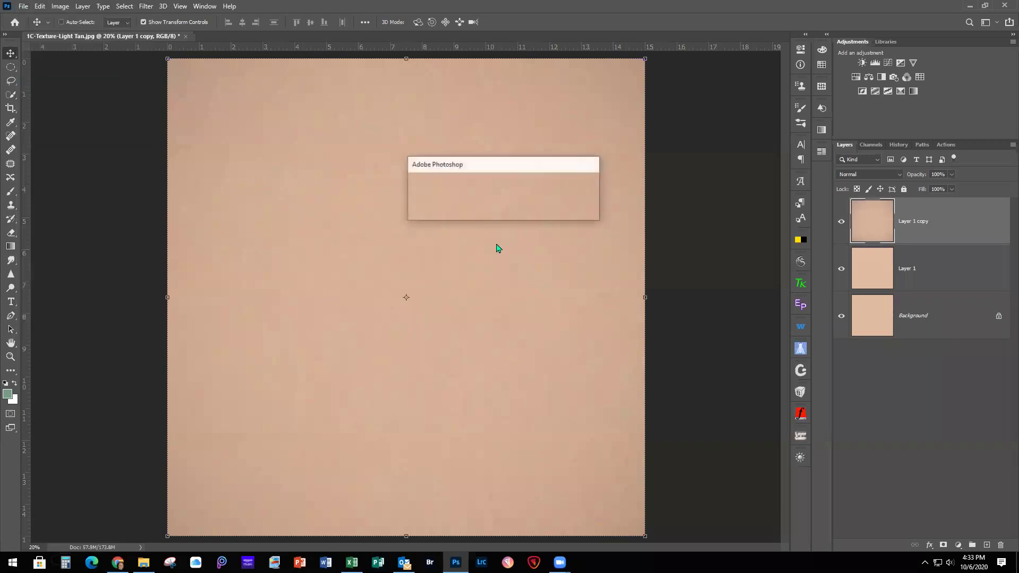
click(511, 211)
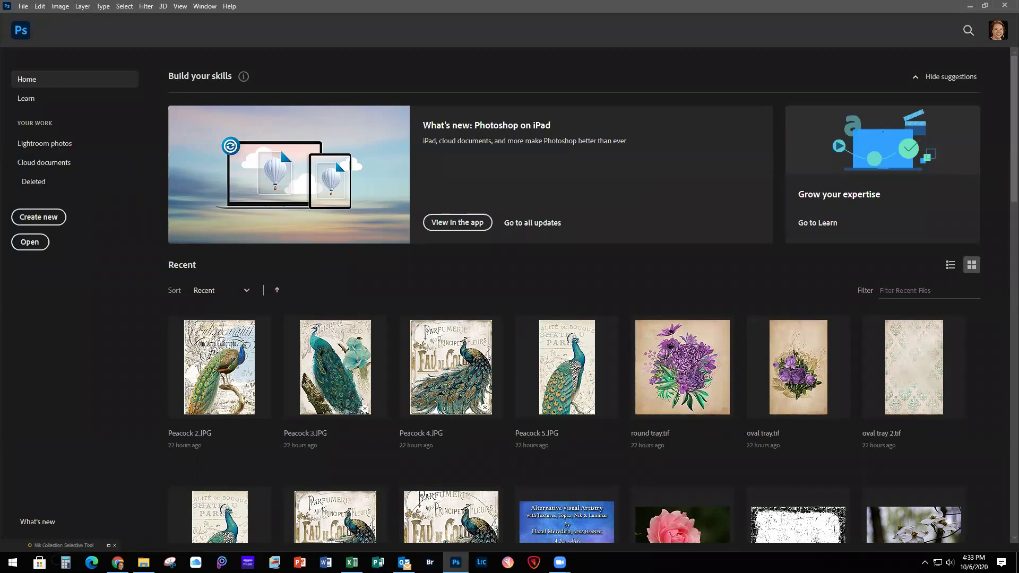
key(alt+Tab)
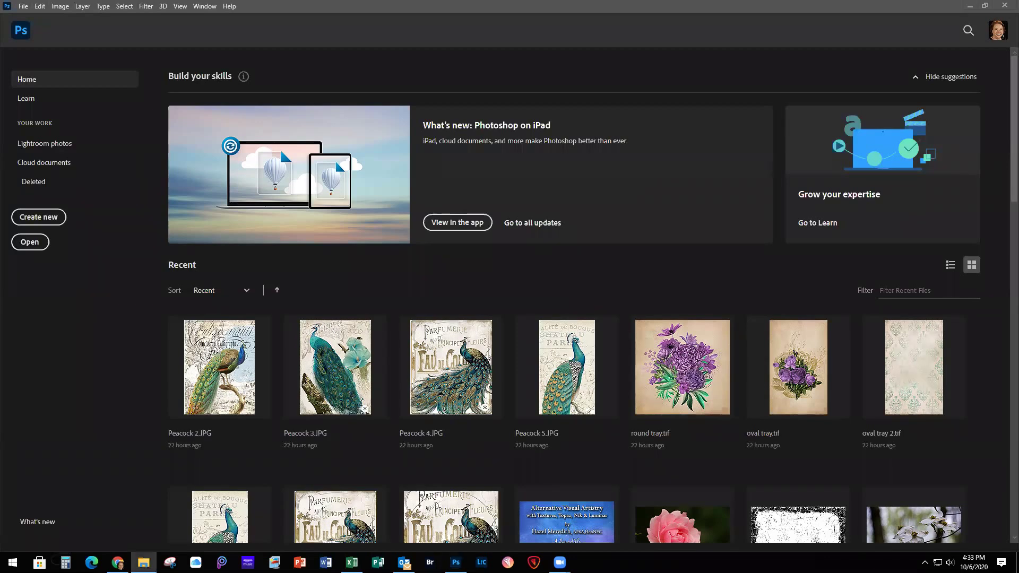
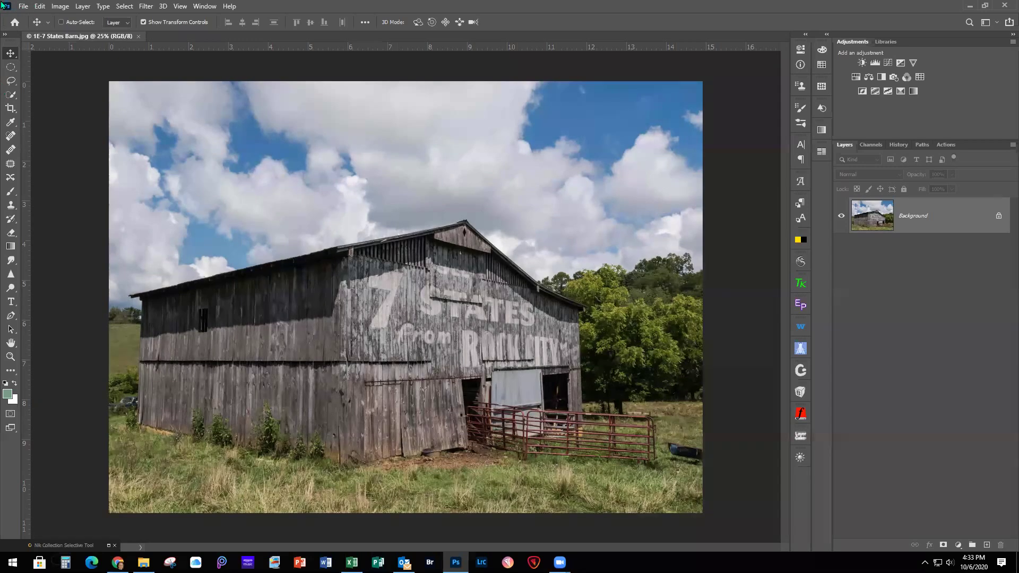
Review the Preferences categories for Cursors, File Handling, History Log, Tools, Workspace, Interface and General, then close them without changes.
click(41, 8)
mouse_move(73, 441)
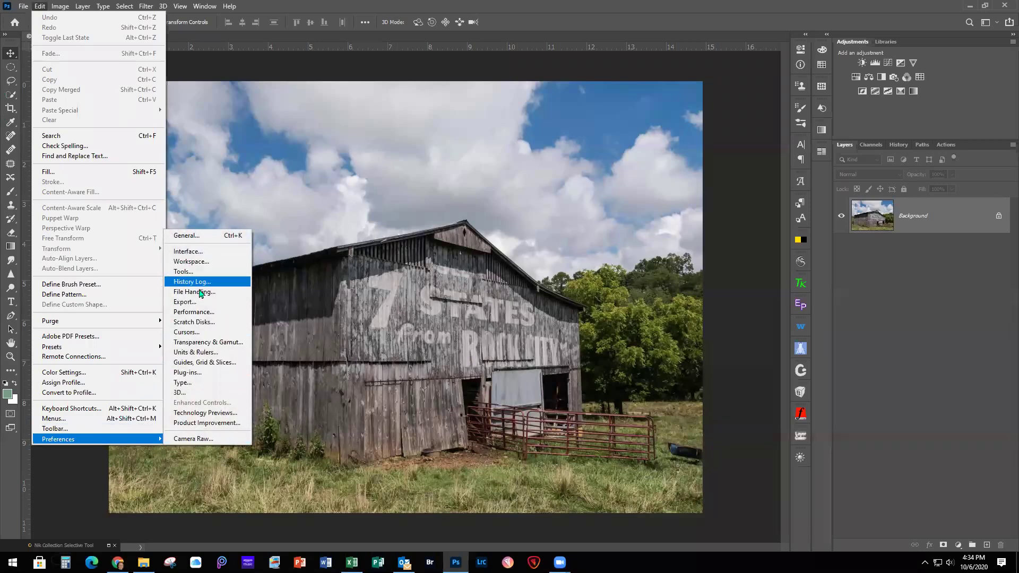
click(187, 332)
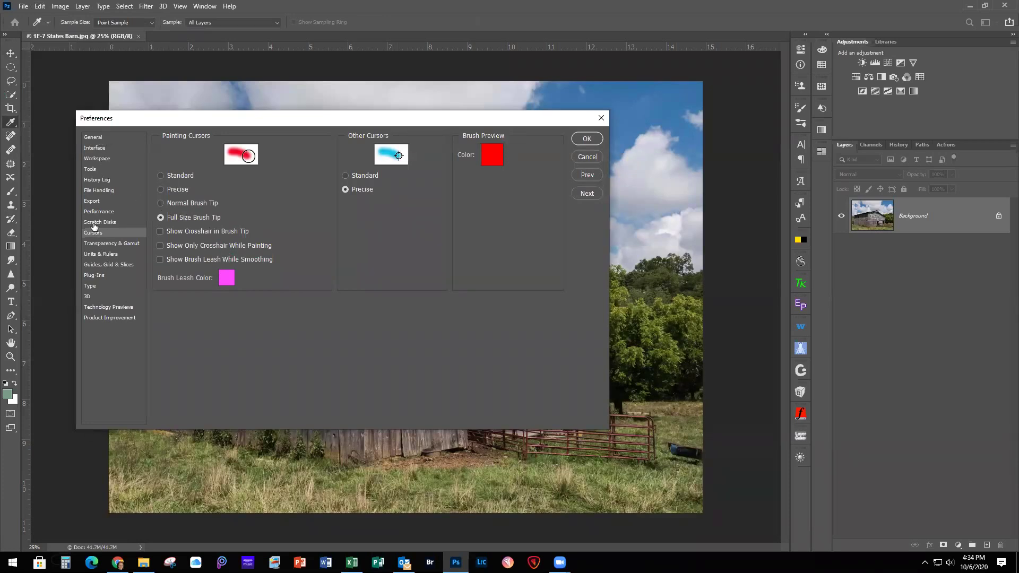
click(96, 191)
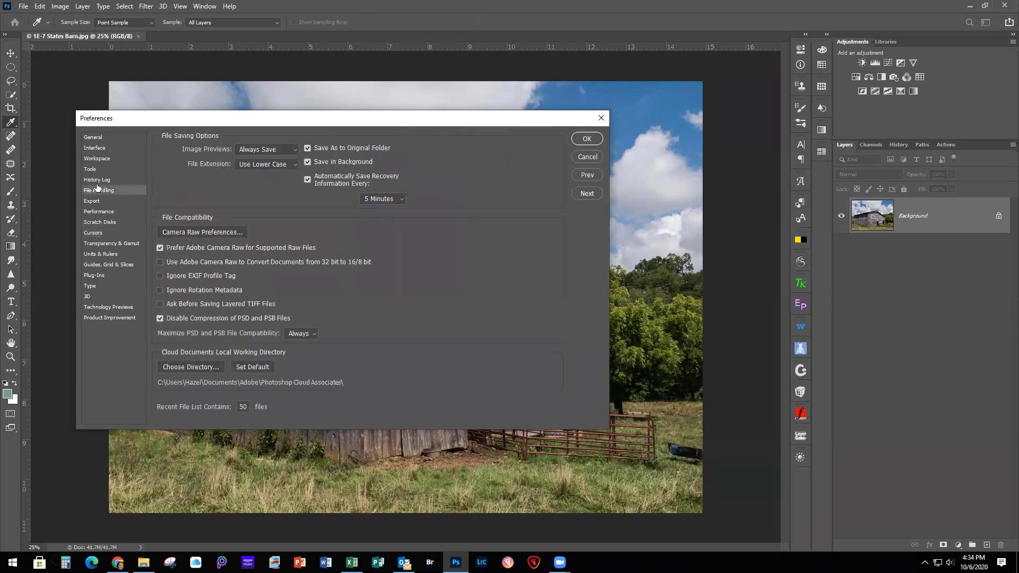
click(100, 180)
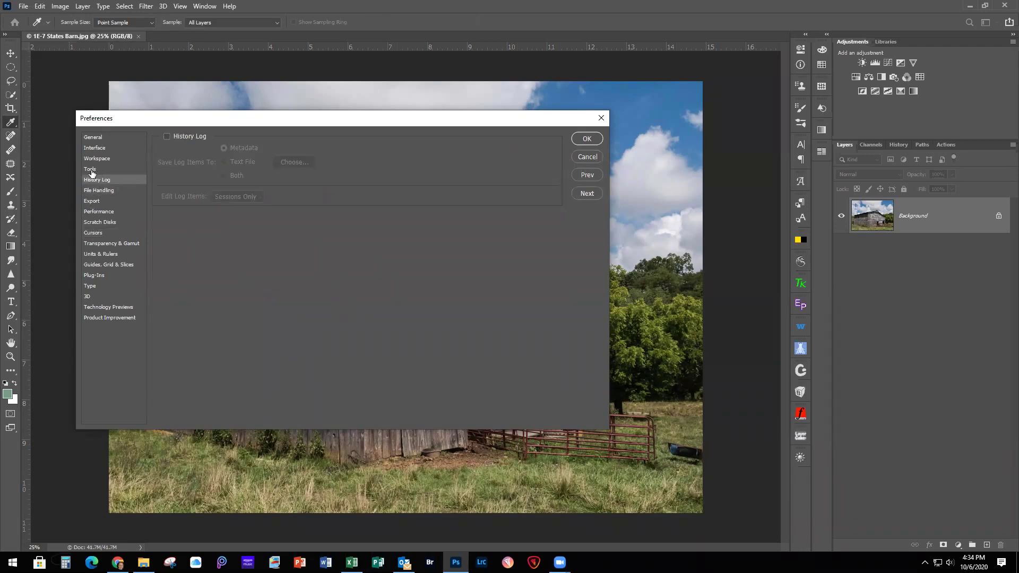
click(95, 168)
click(97, 159)
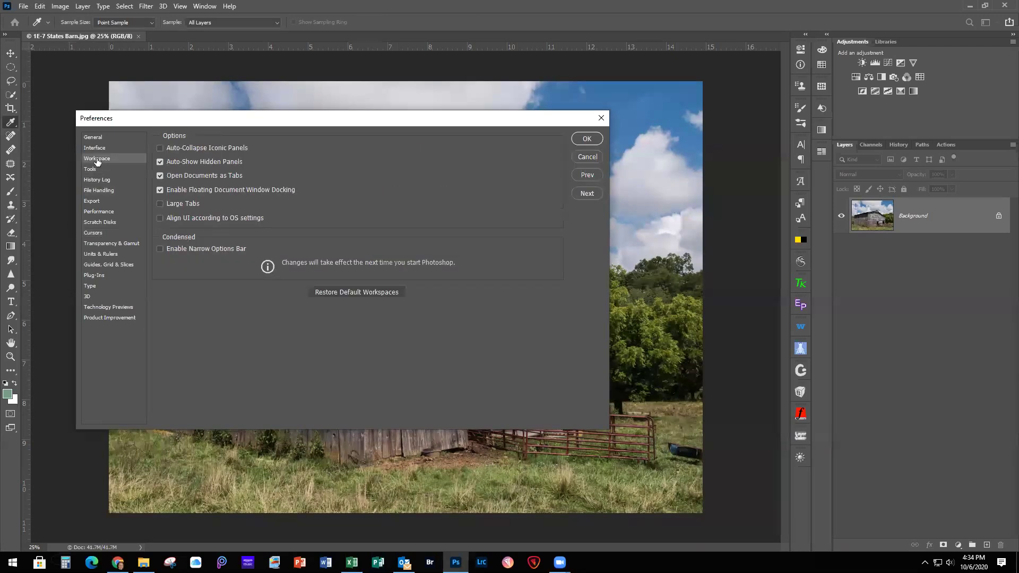
click(92, 149)
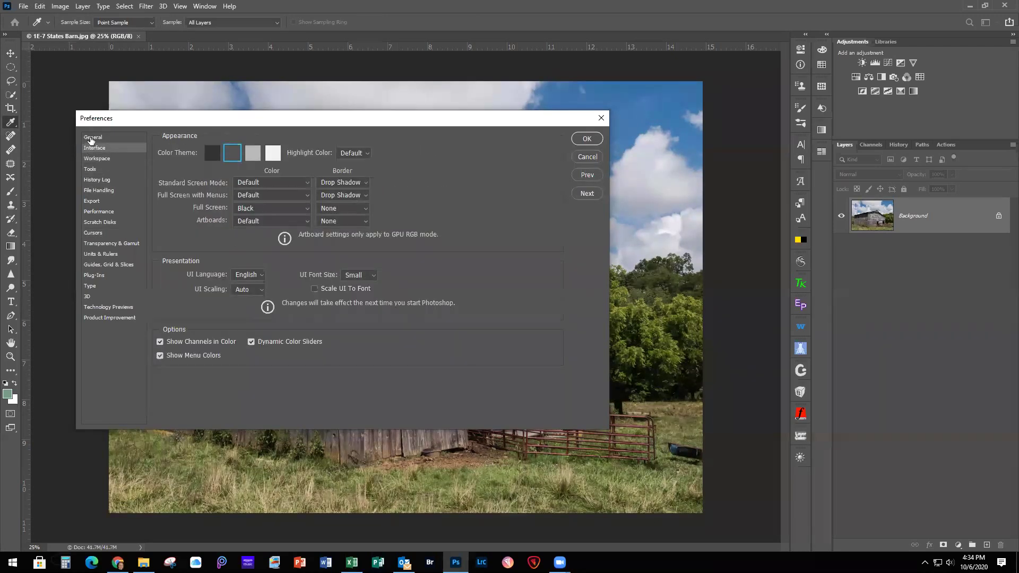
click(92, 138)
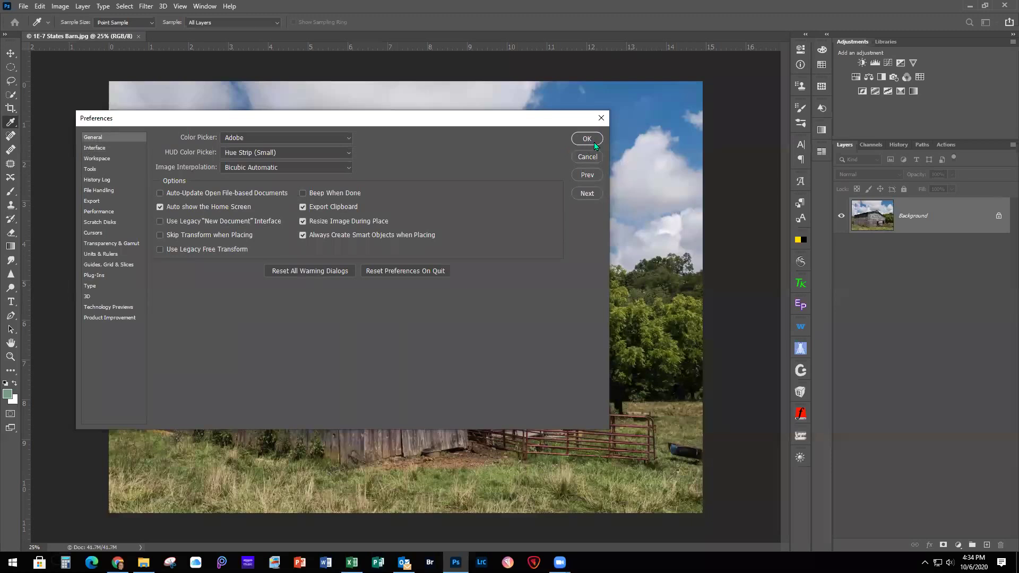
click(602, 118)
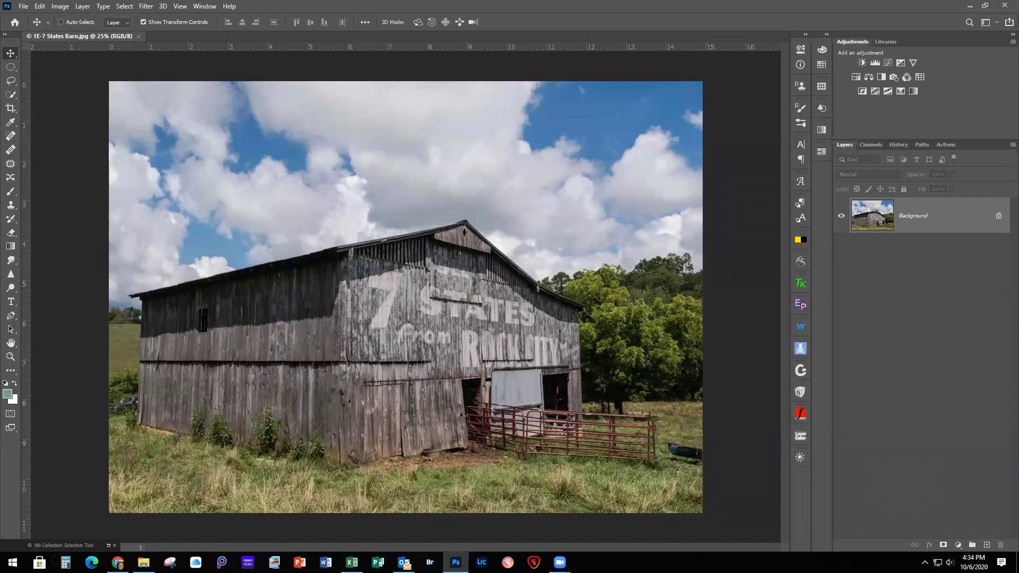
Show the webinar folder's files as extra large icons and open 1A-Texture-Tan.jpg.
click(23, 7)
click(40, 28)
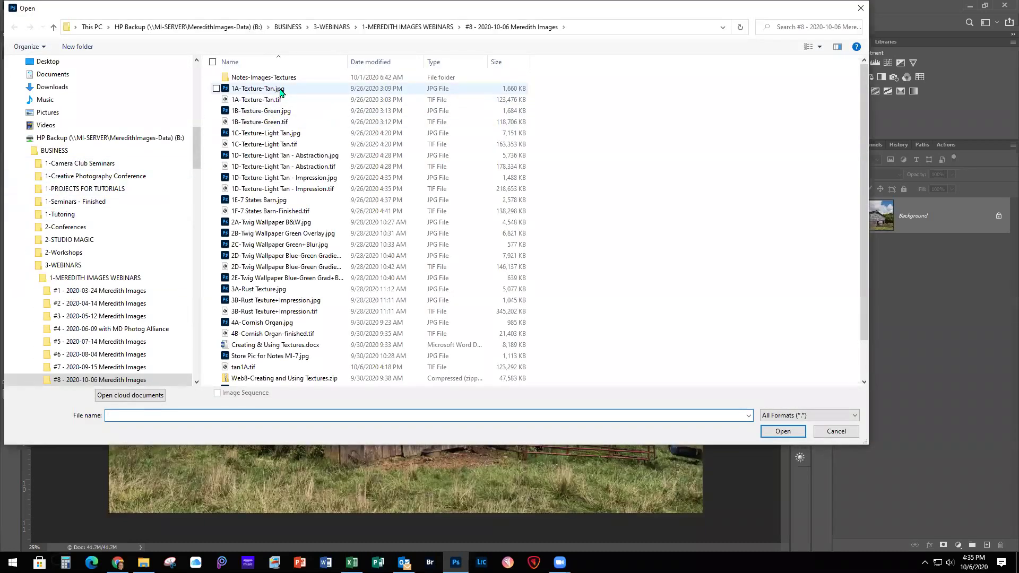
click(820, 47)
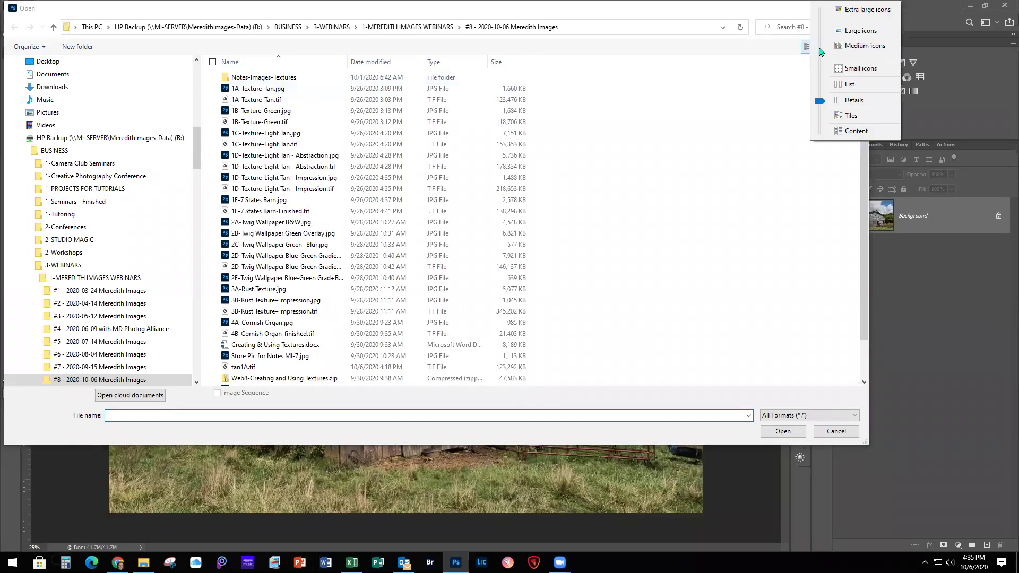
click(854, 9)
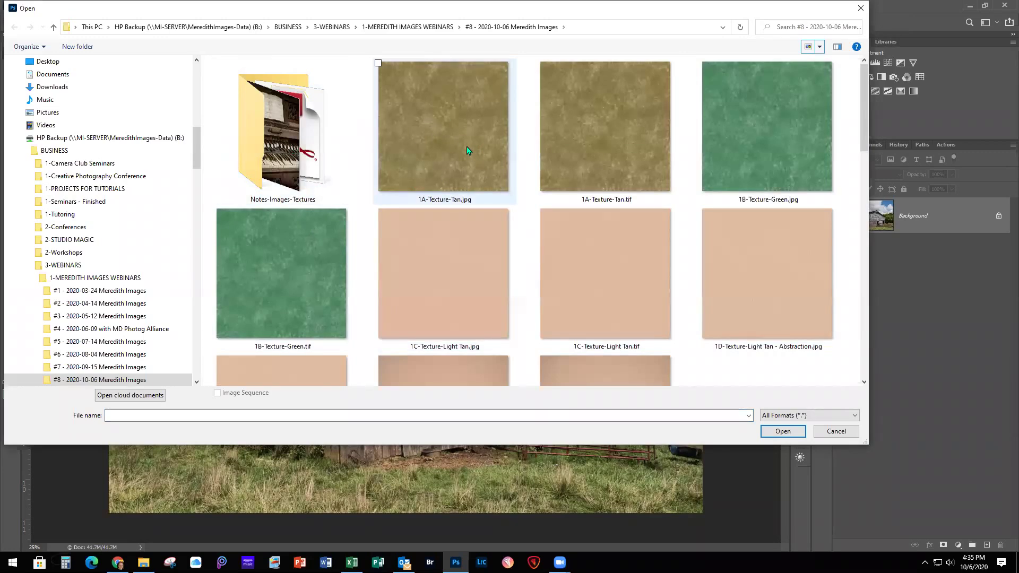
double_click(441, 138)
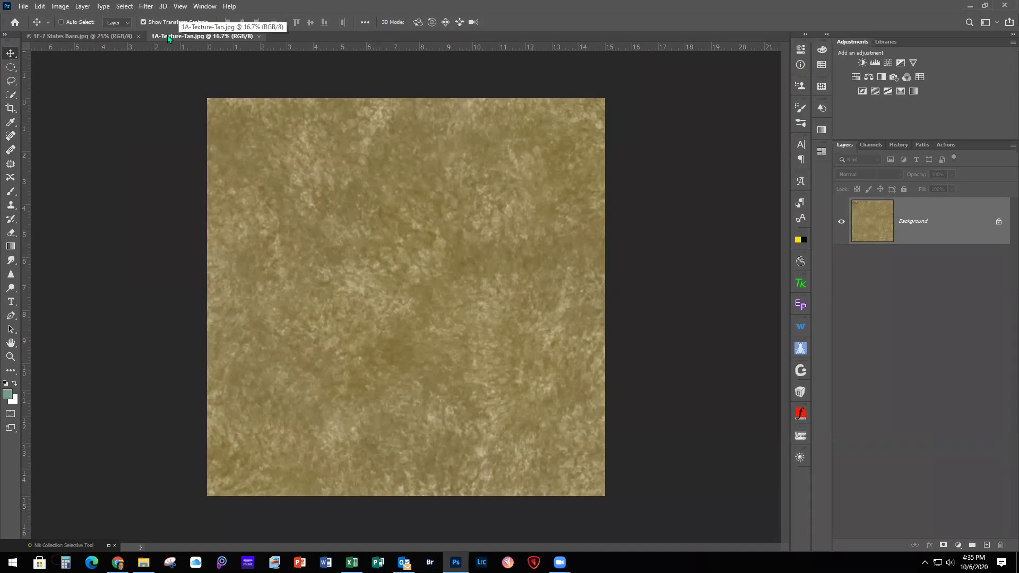
Float the tan texture's window, copy the texture onto the barn photo as a new layer, and close the texture file.
drag(168, 37, 448, 126)
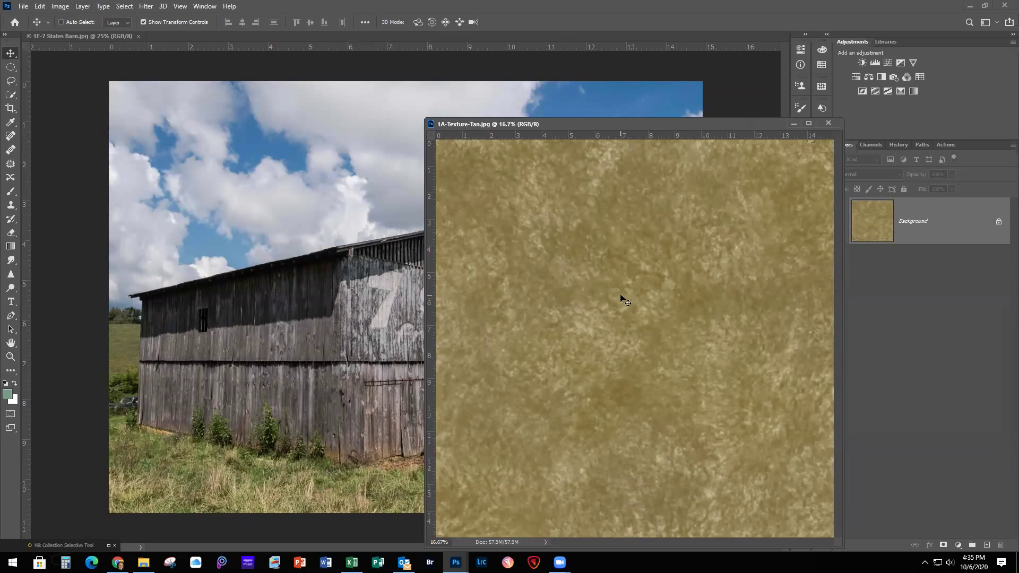
drag(621, 297, 253, 199)
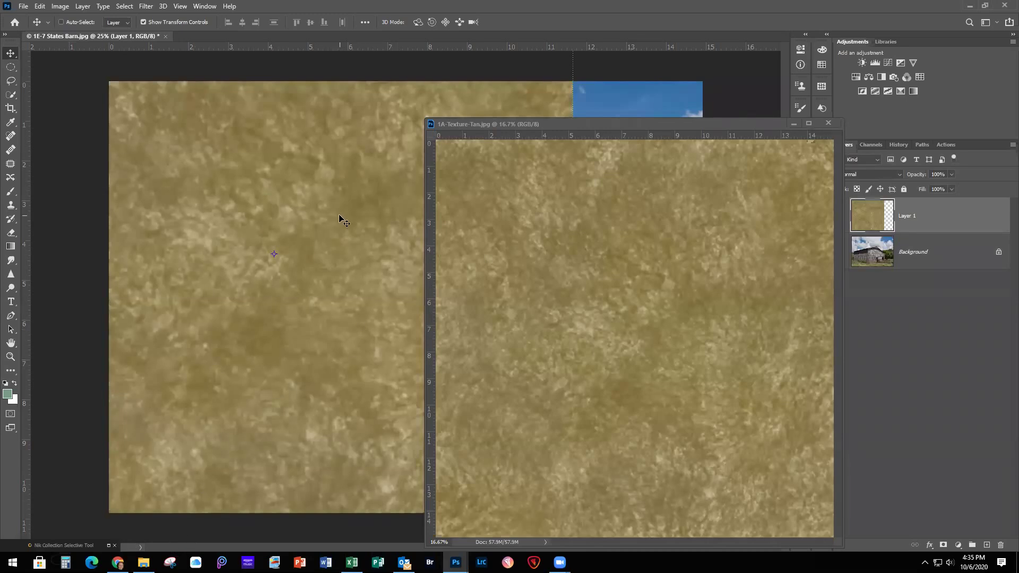
click(829, 123)
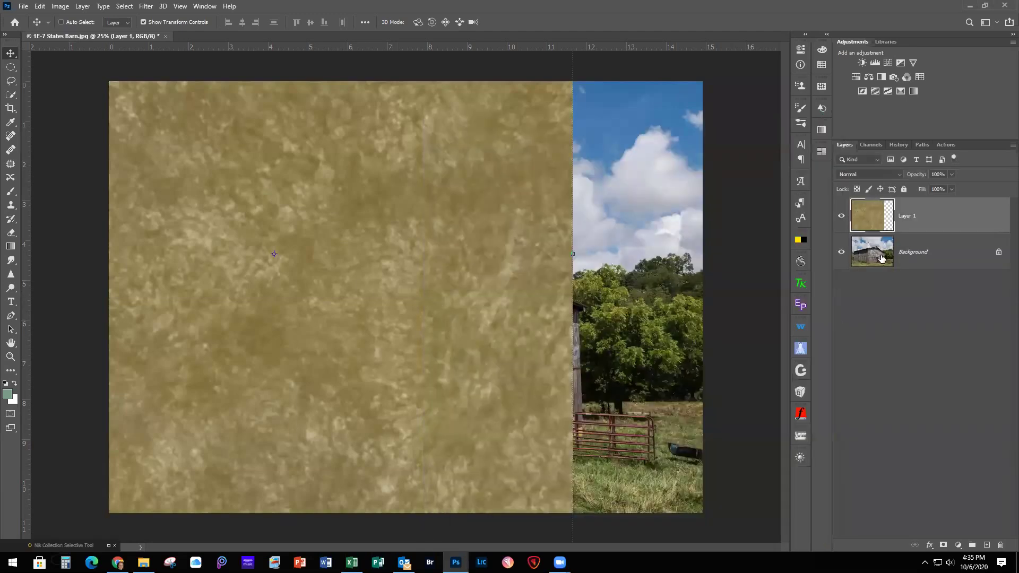
Resize the tan texture layer non-proportionally so that it exactly covers the whole barn photo.
scroll(418, 240, down, 3)
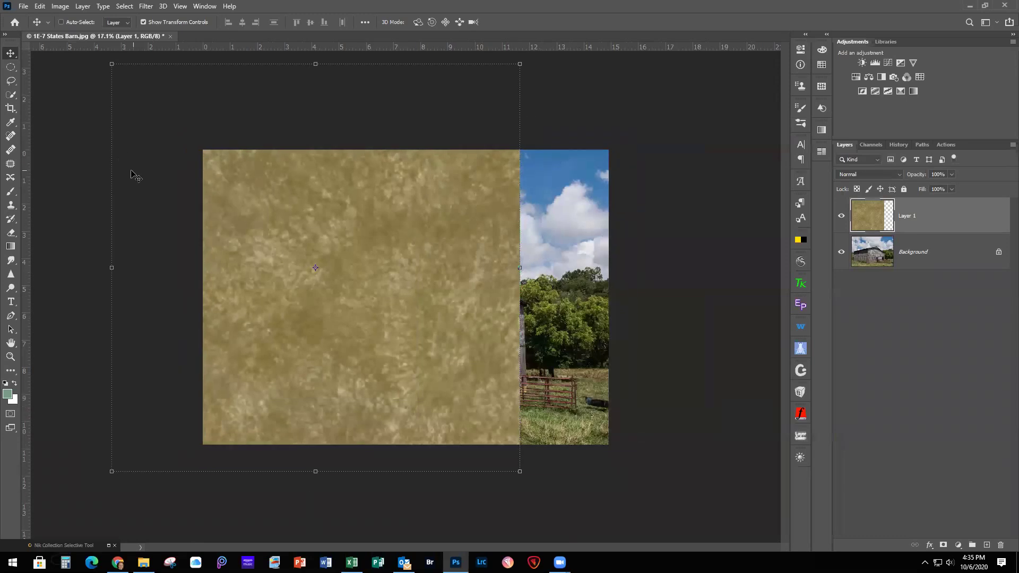
drag(111, 64, 203, 149)
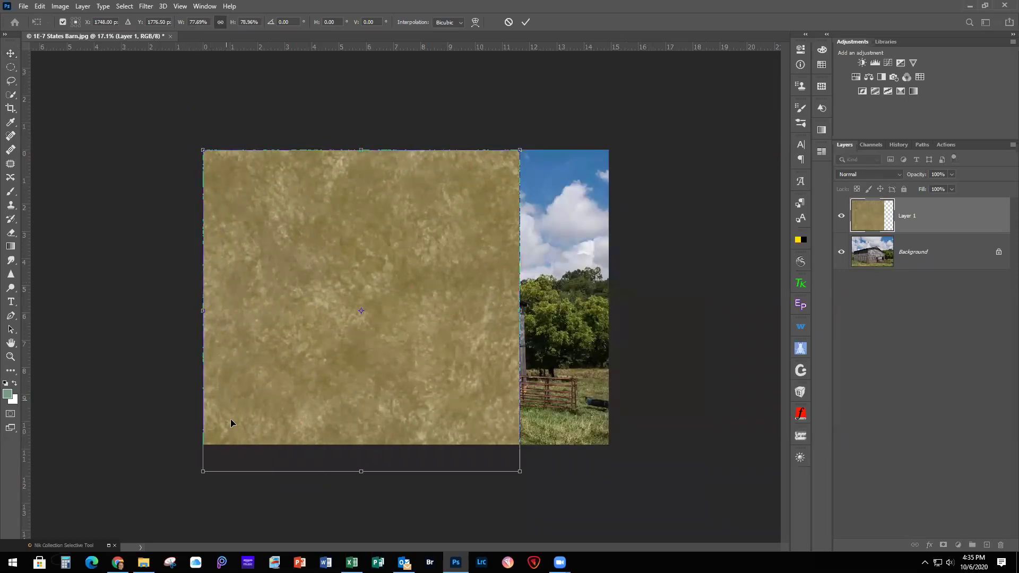
drag(361, 472, 361, 445)
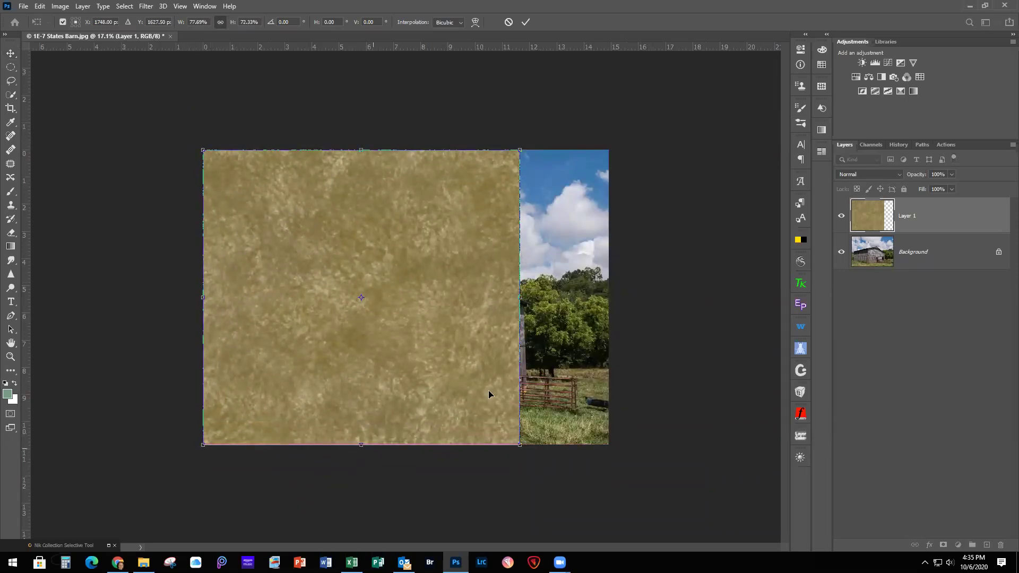
drag(520, 298, 606, 299)
key(Return)
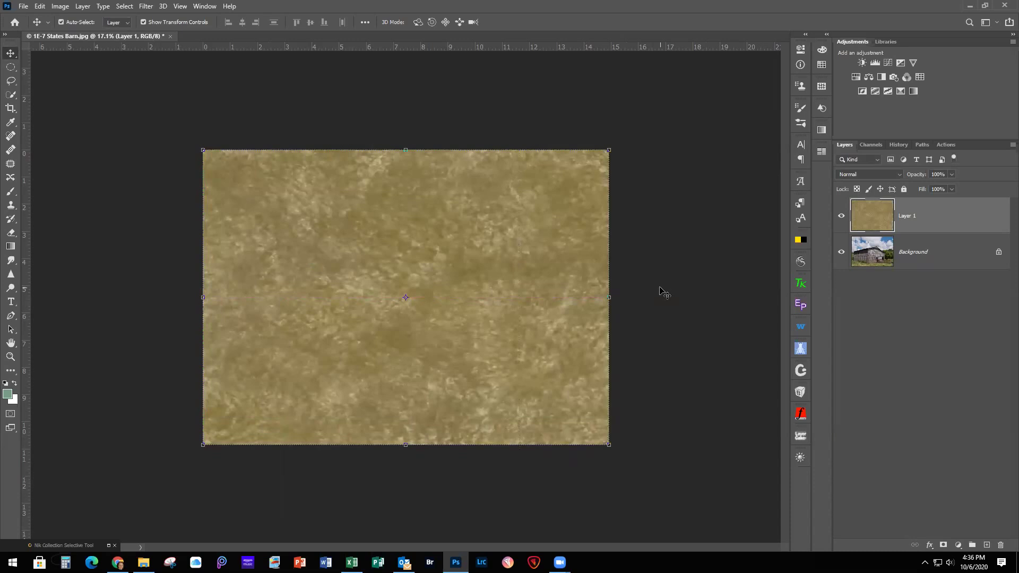
key(ctrl+0)
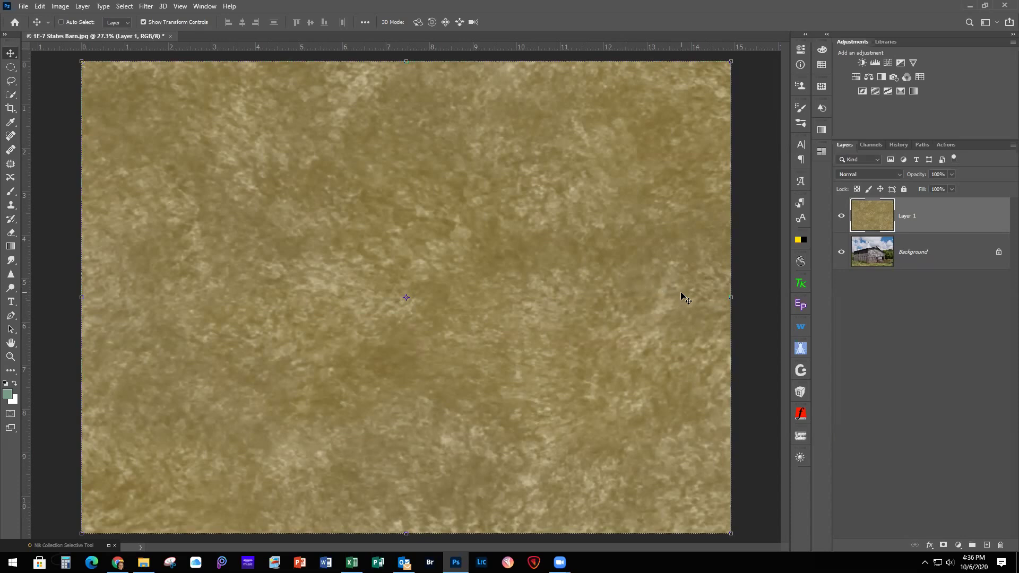
Set the tan texture layer's blend mode to Overlay and its opacity to 90%.
click(868, 173)
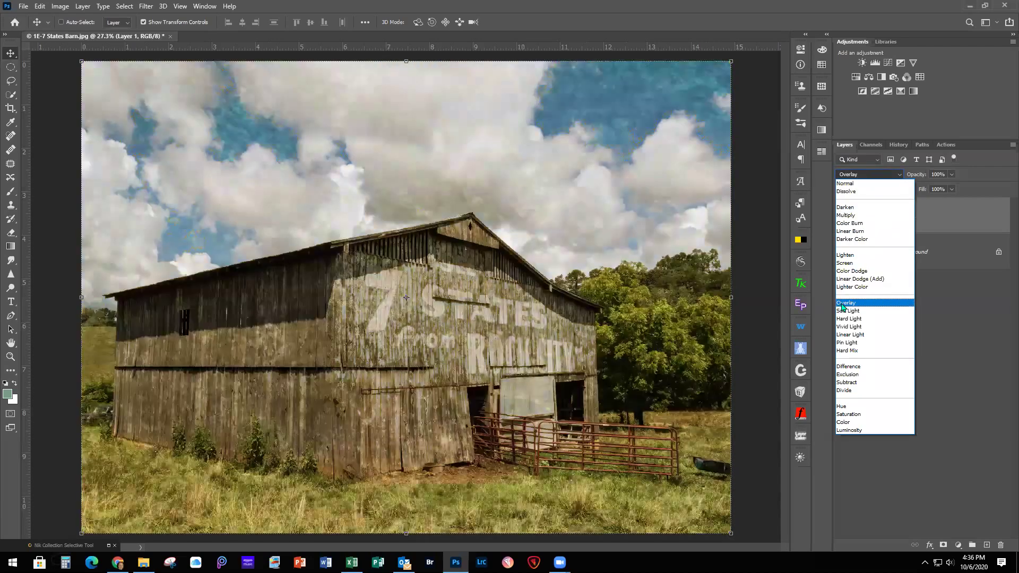
click(843, 304)
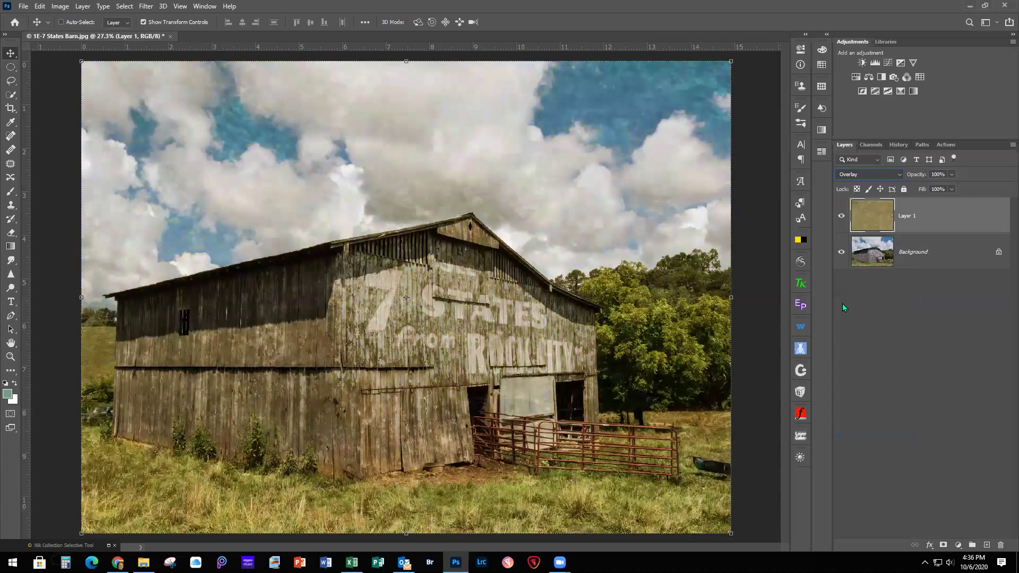
click(951, 174)
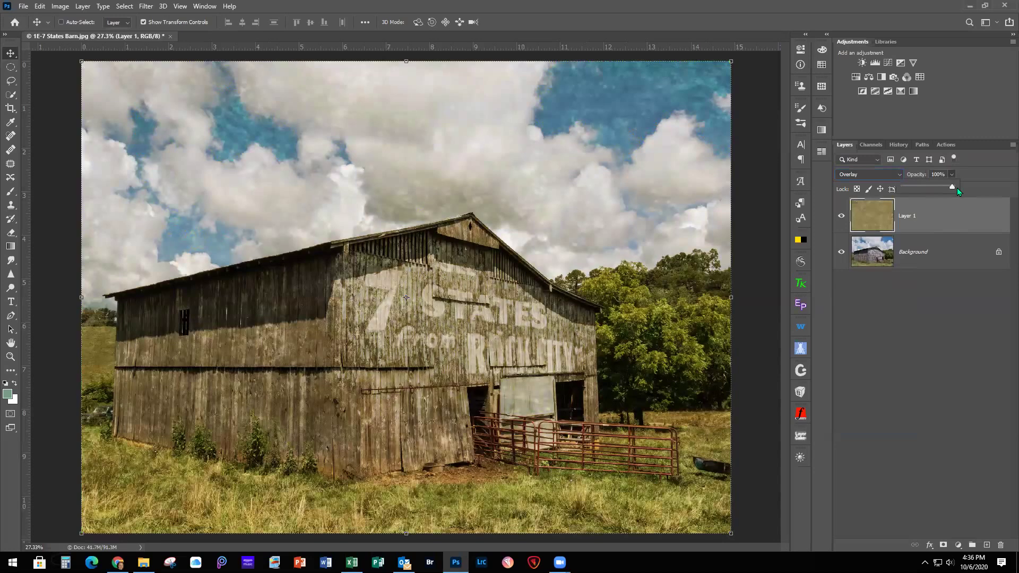
drag(953, 190, 950, 192)
Place 1D-Texture-Light Tan - Abstraction.jpg from the webinar folder above the other layers and stretch its width to cover the whole barn photo.
click(143, 562)
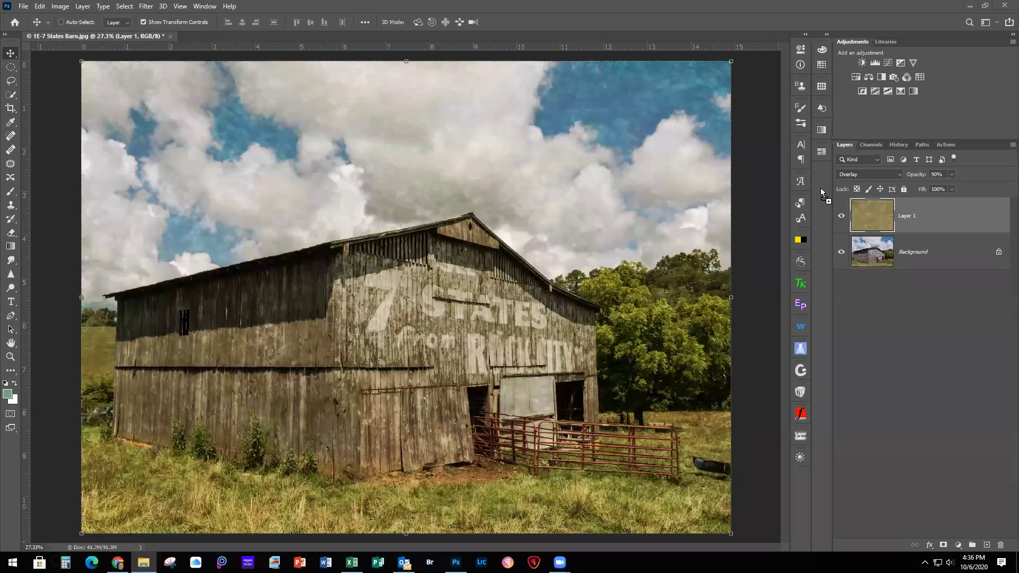
drag(271, 204, 272, 205)
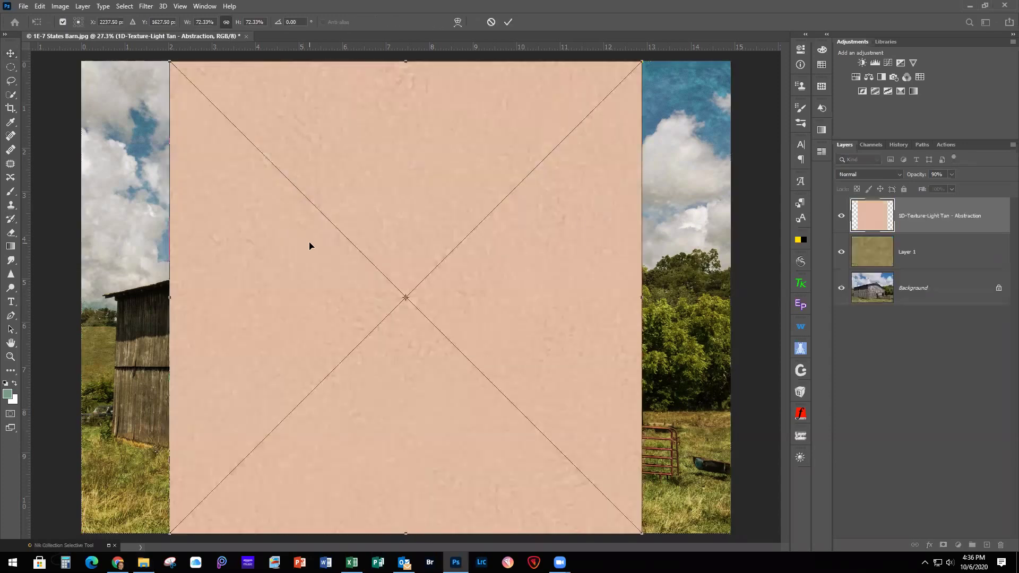
drag(169, 301, 82, 298)
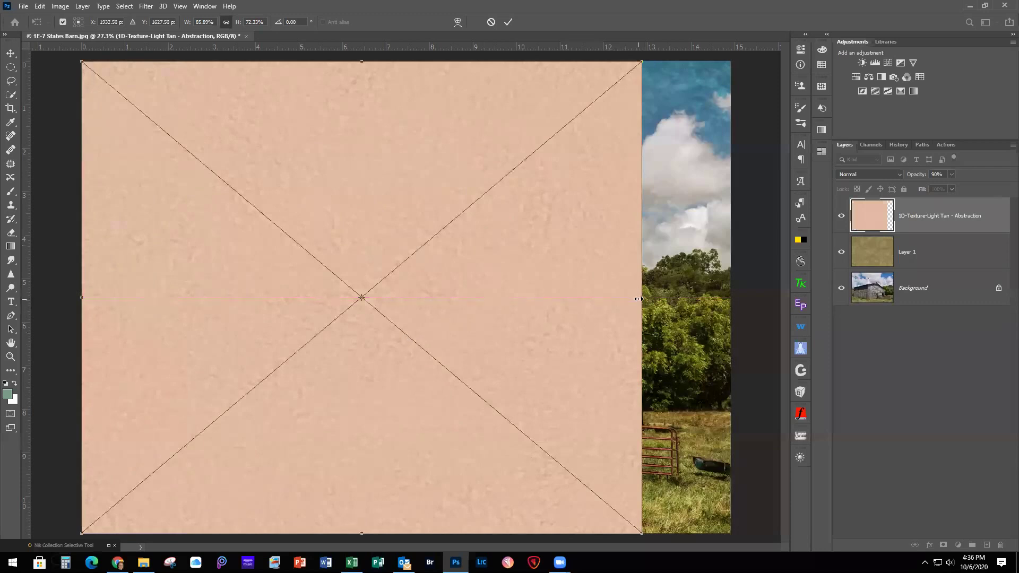
drag(642, 297, 735, 301)
click(508, 22)
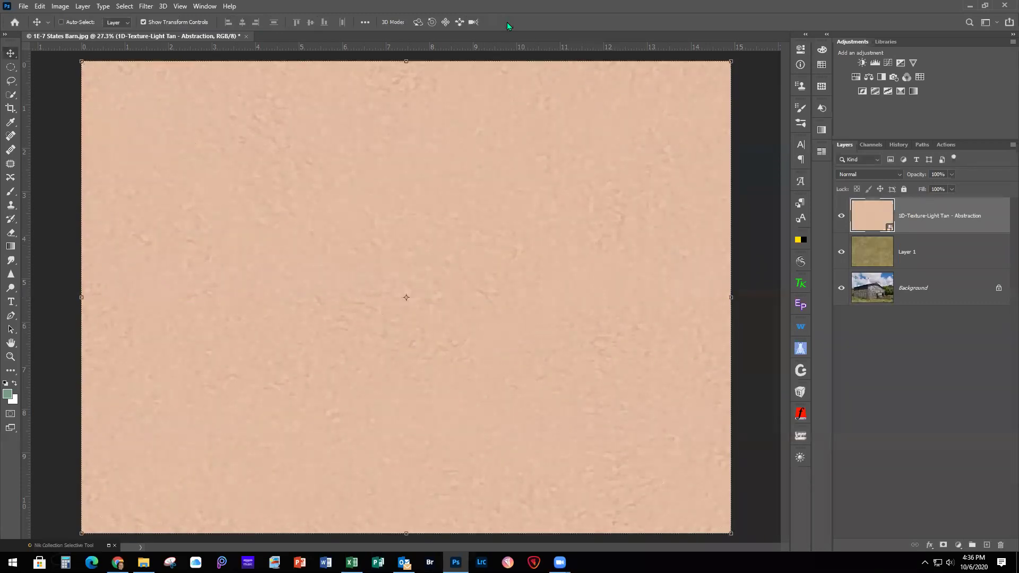
Set the light tan texture layer to Multiply at 50% opacity, and compare the photo with the layer hidden and shown.
click(866, 174)
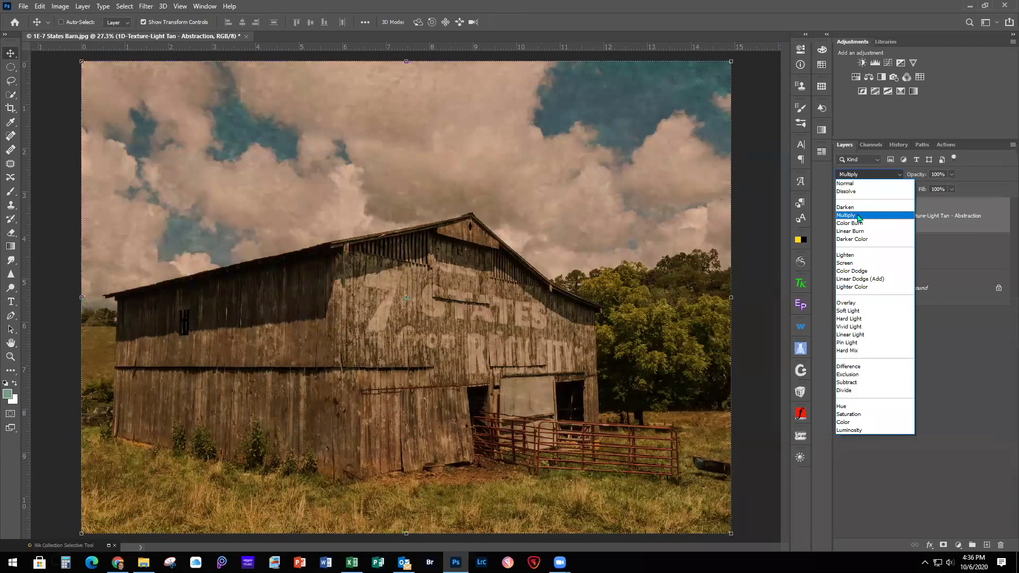
click(859, 216)
click(952, 174)
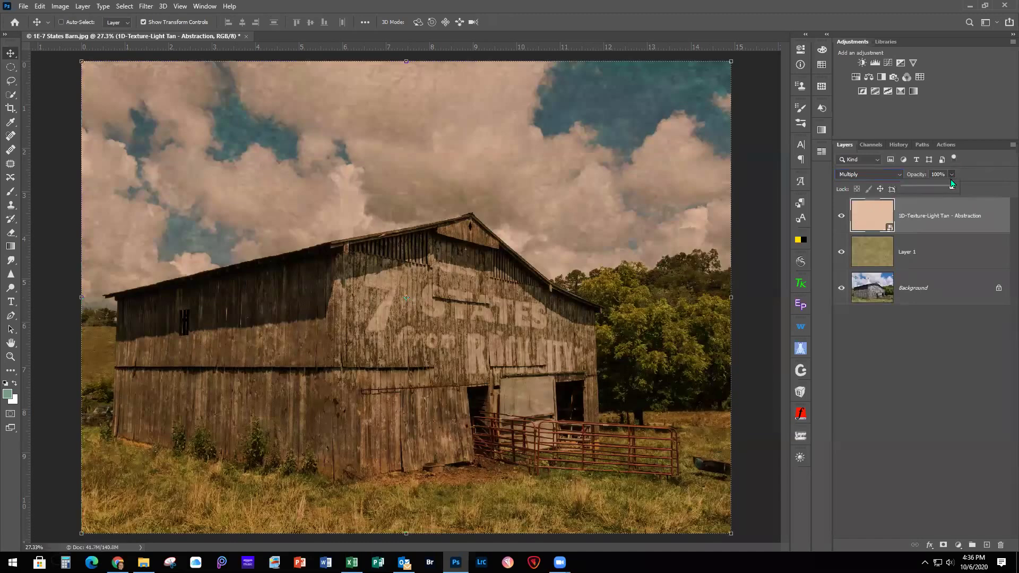
drag(954, 187, 928, 189)
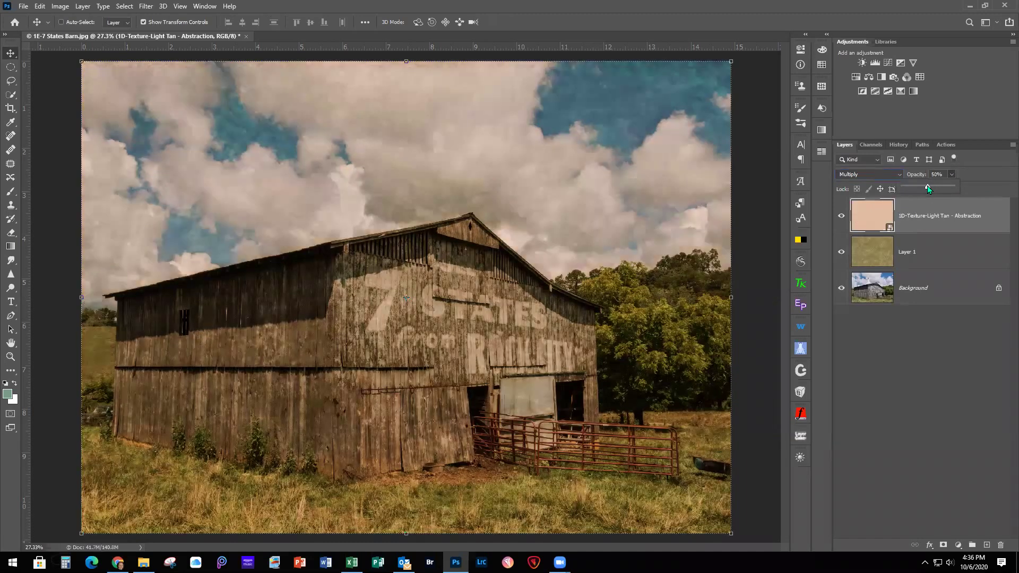
click(842, 215)
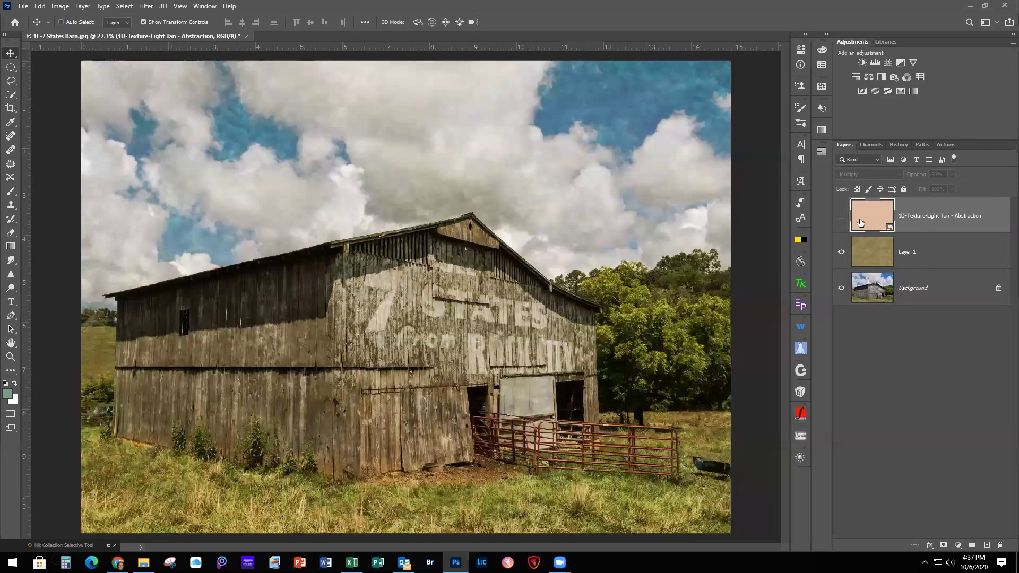
click(842, 216)
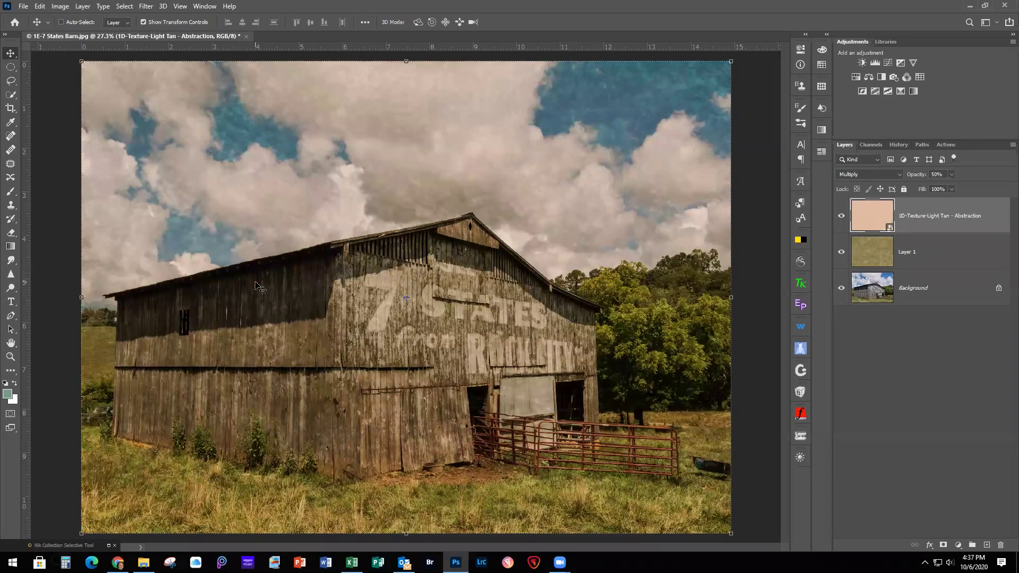
Close the barn photo without saving the changes.
click(23, 6)
click(50, 85)
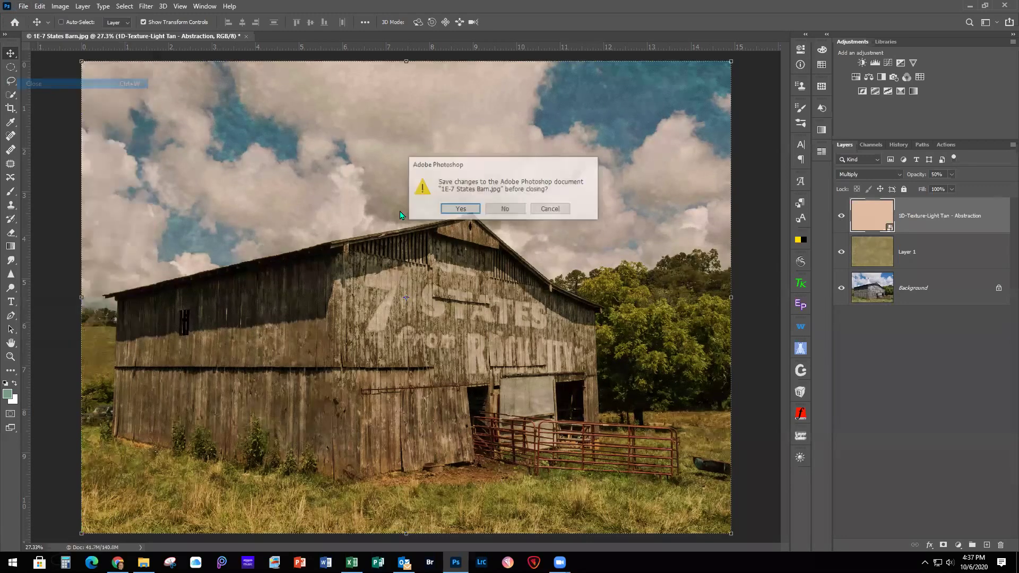
click(511, 212)
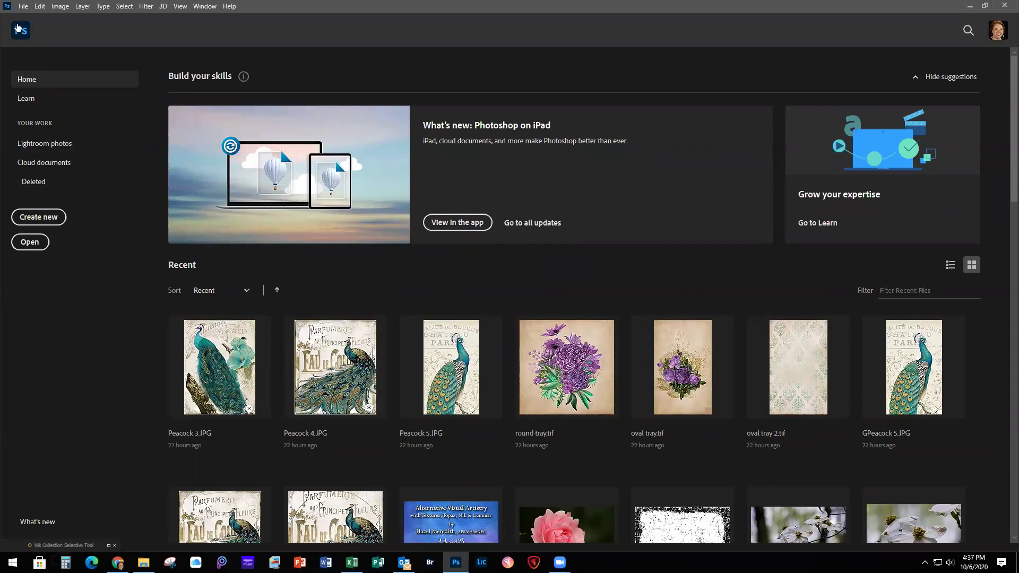
Create a new blank document from the recent 15 x 15 in preset at 300 ppi.
click(23, 5)
click(43, 20)
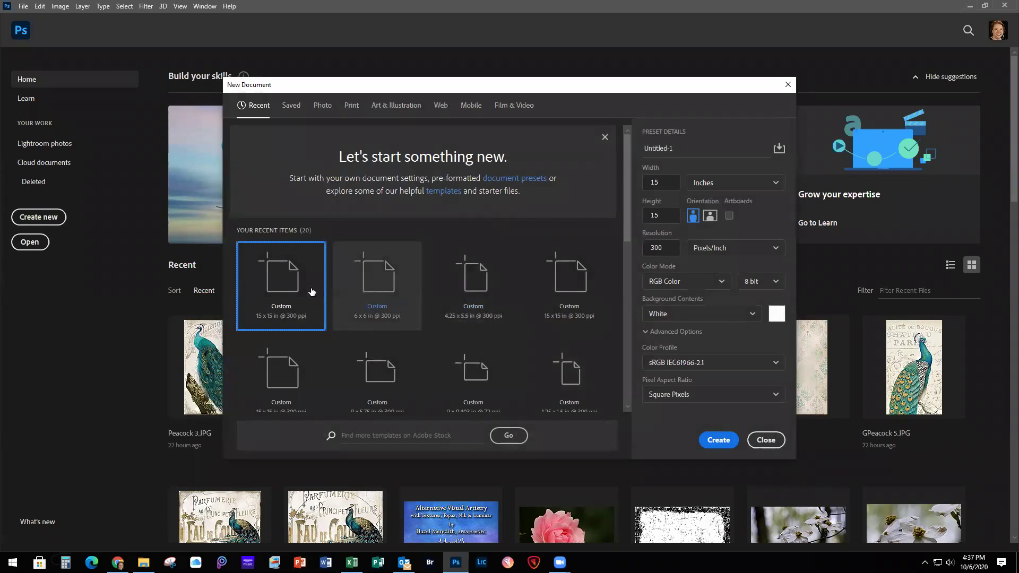
double_click(280, 288)
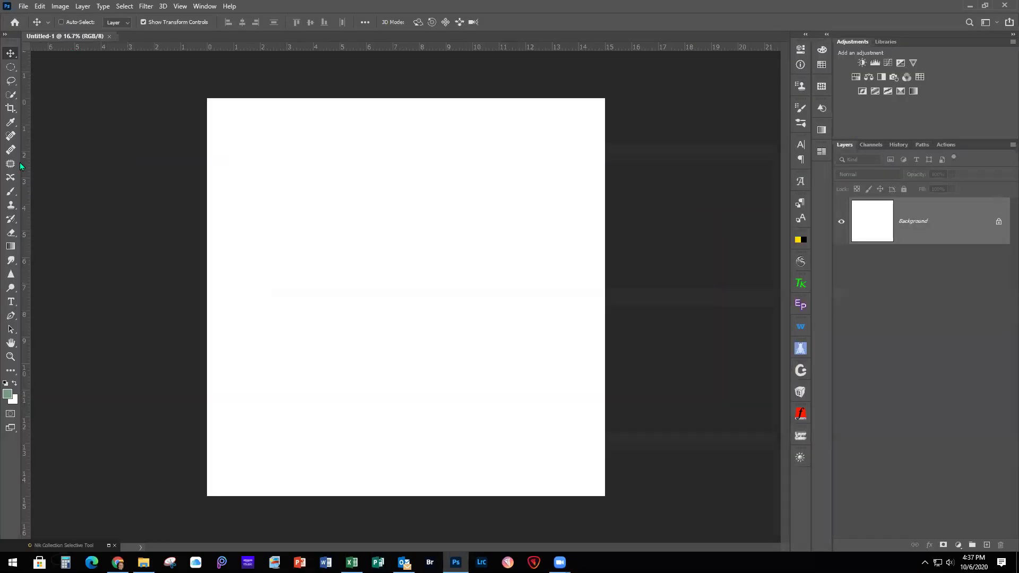
Activate the Brush tool and open Adobe's web page for getting more brushes from the brush presets.
click(11, 191)
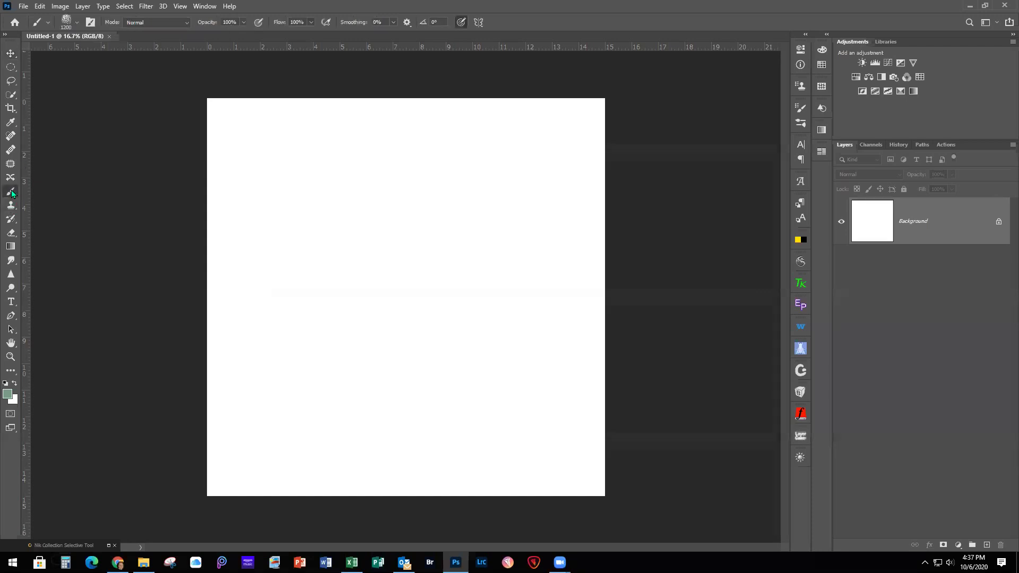
click(79, 22)
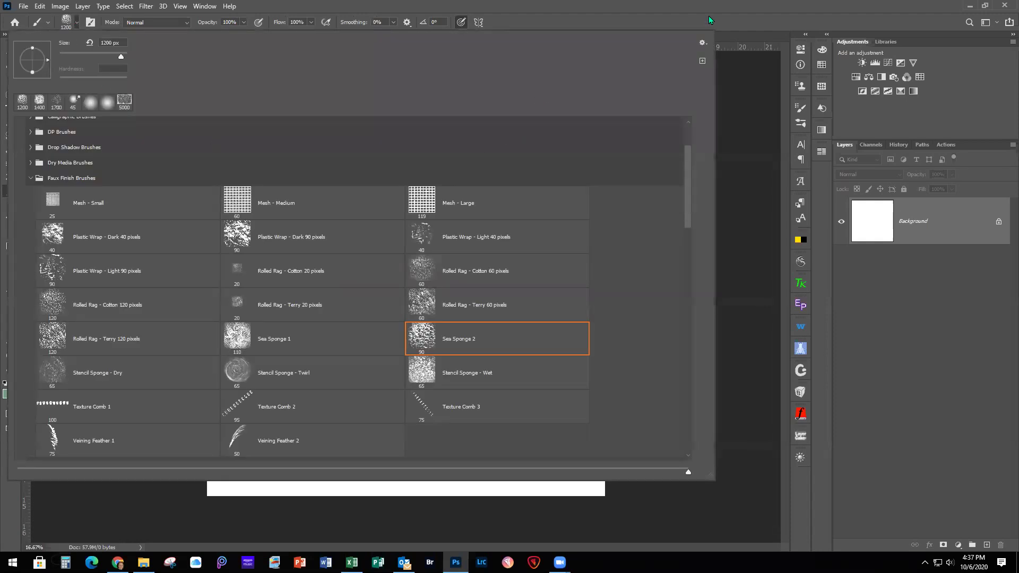
click(701, 43)
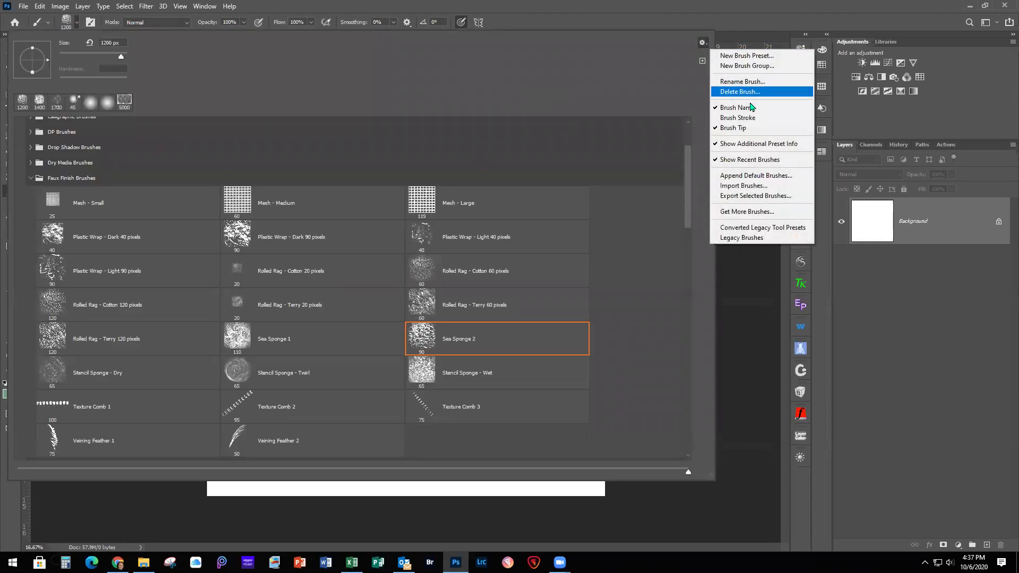
click(745, 212)
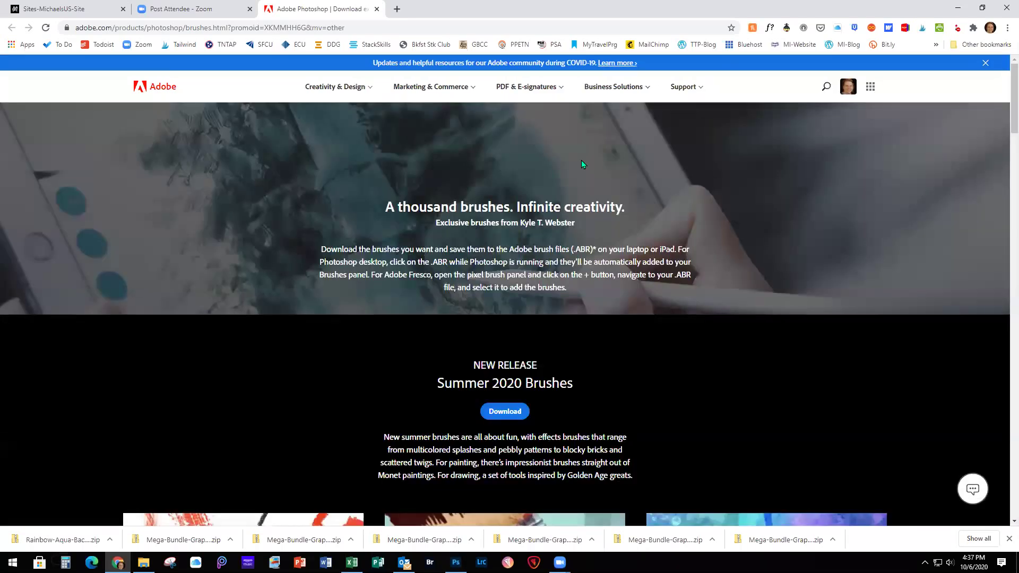
Browse the brush sets on Adobe's page and download the Watercolor set.
scroll(750, 258, down, 13)
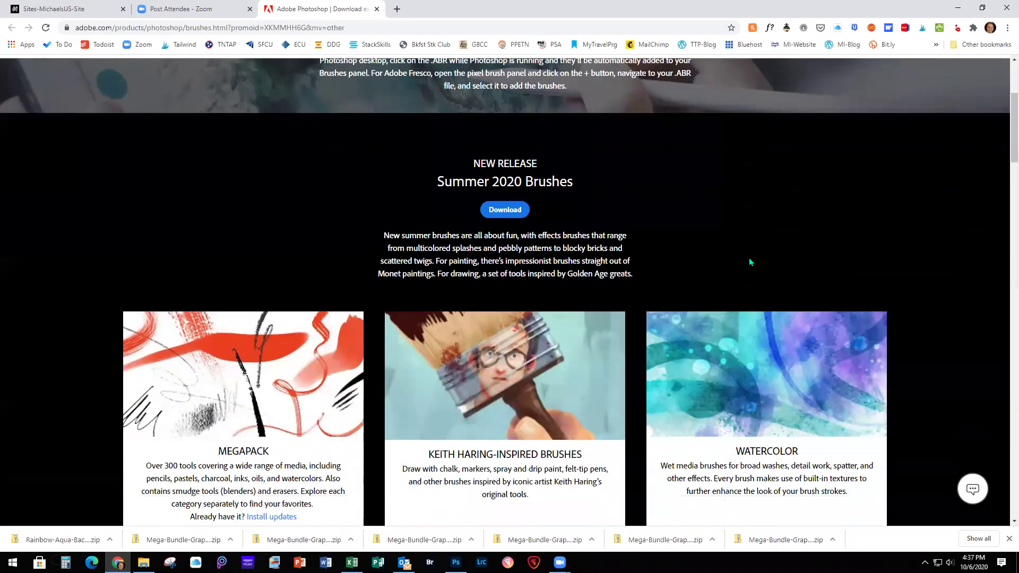
scroll(750, 261, down, 10)
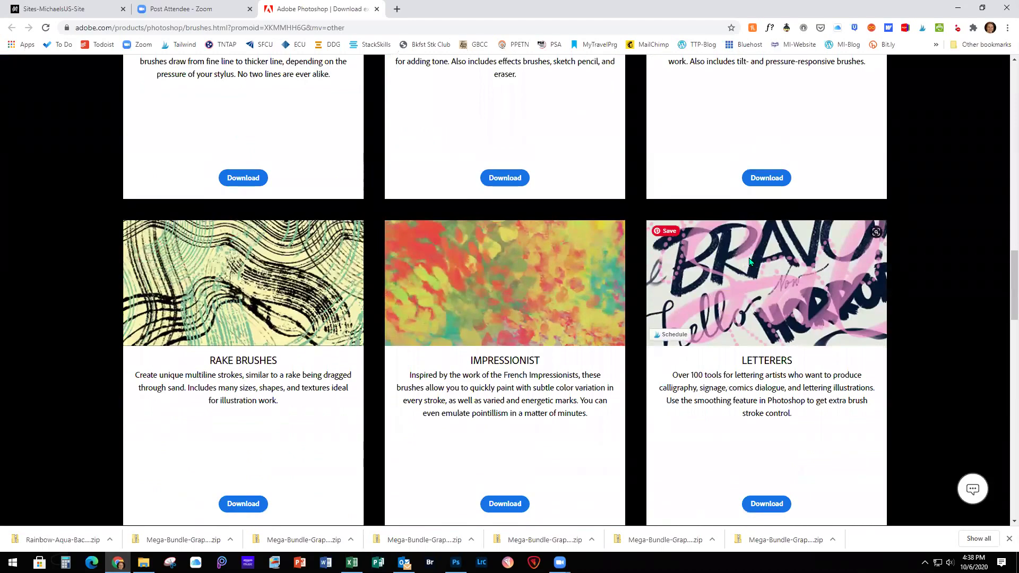
scroll(750, 262, up, 15)
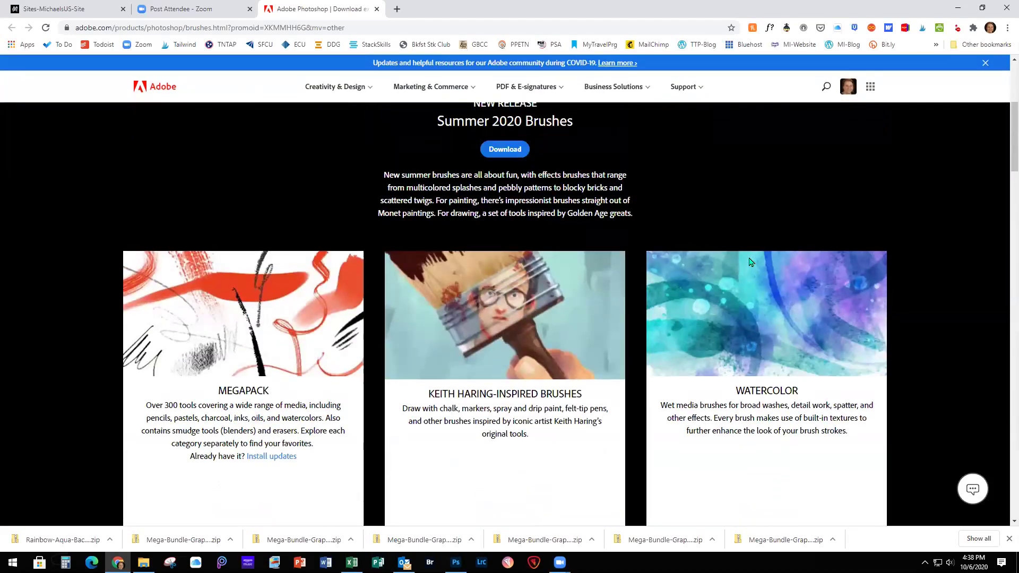
scroll(832, 245, down, 4)
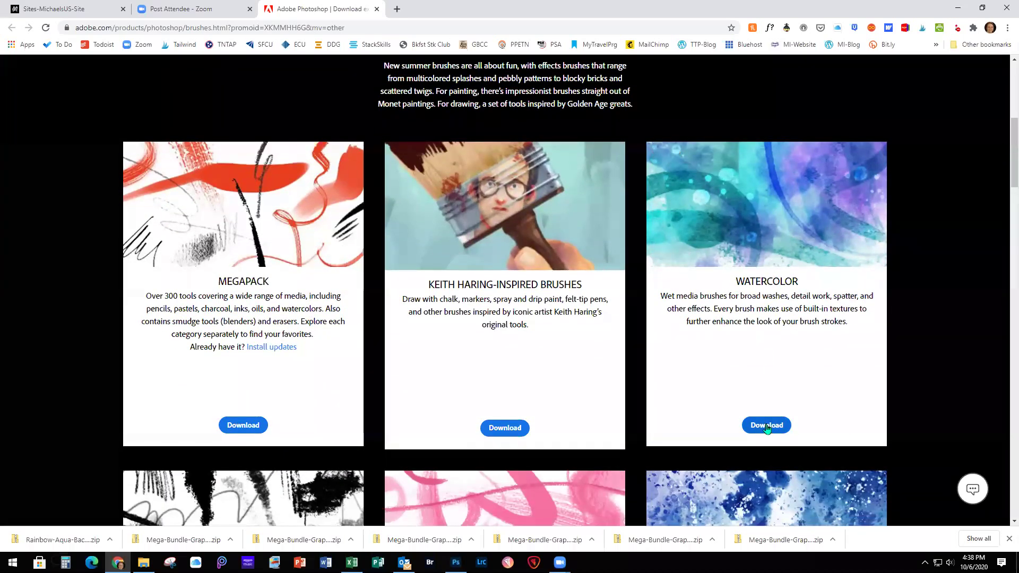
click(764, 428)
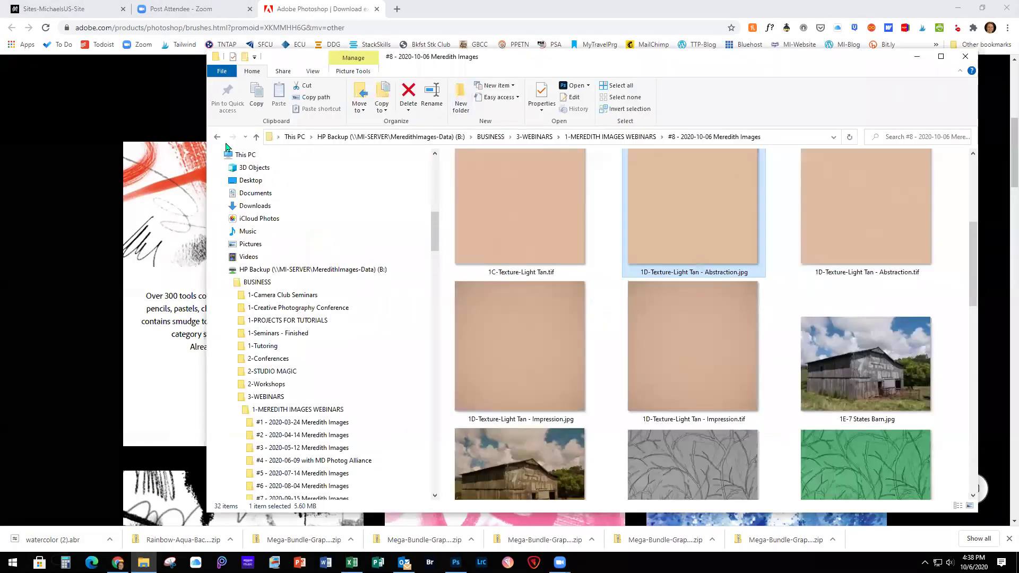
Check the Downloads folder for the watercolor brush file, then minimize the file window and browser to return to Photoshop.
click(252, 208)
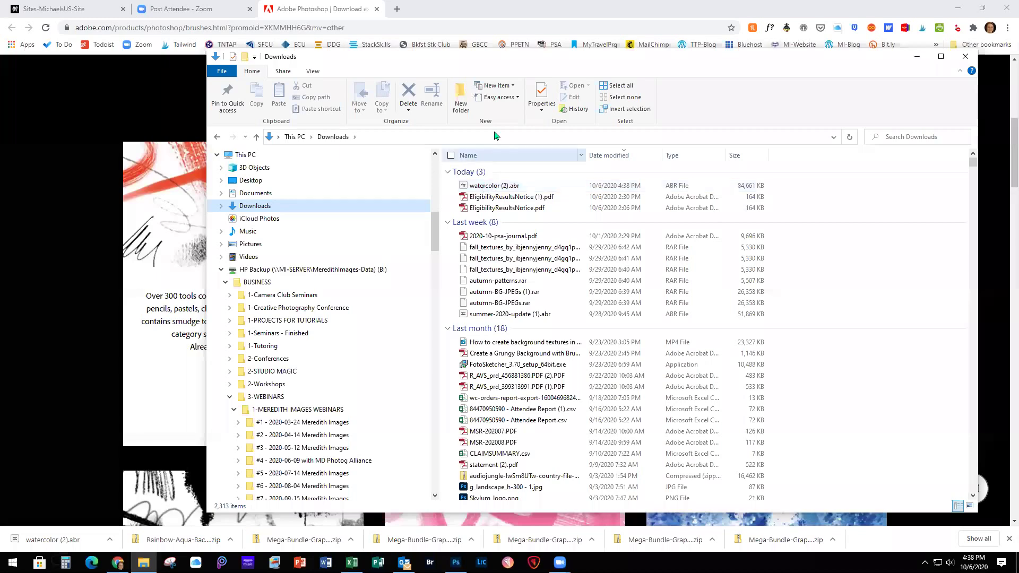
drag(449, 58, 453, 58)
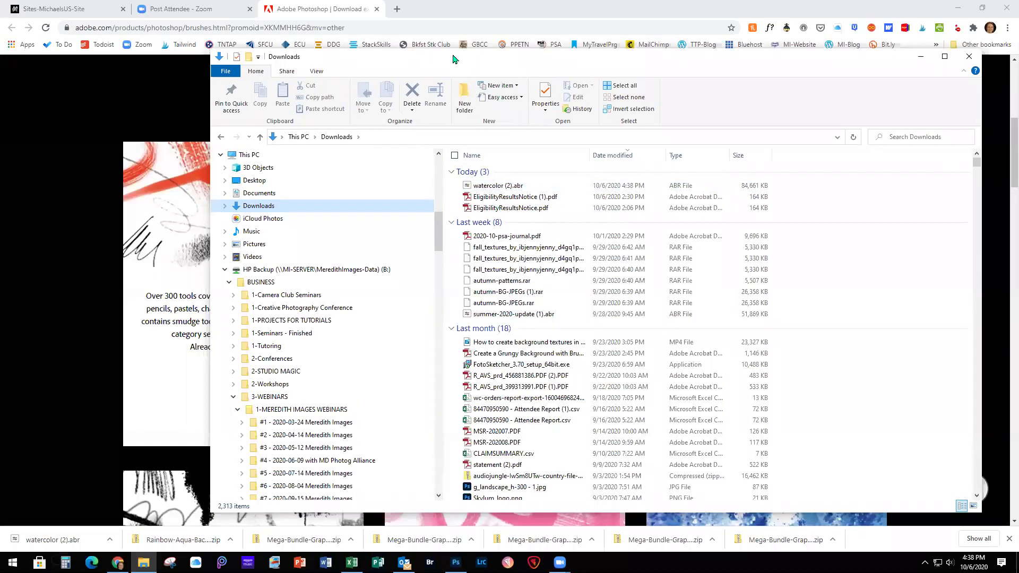
click(921, 56)
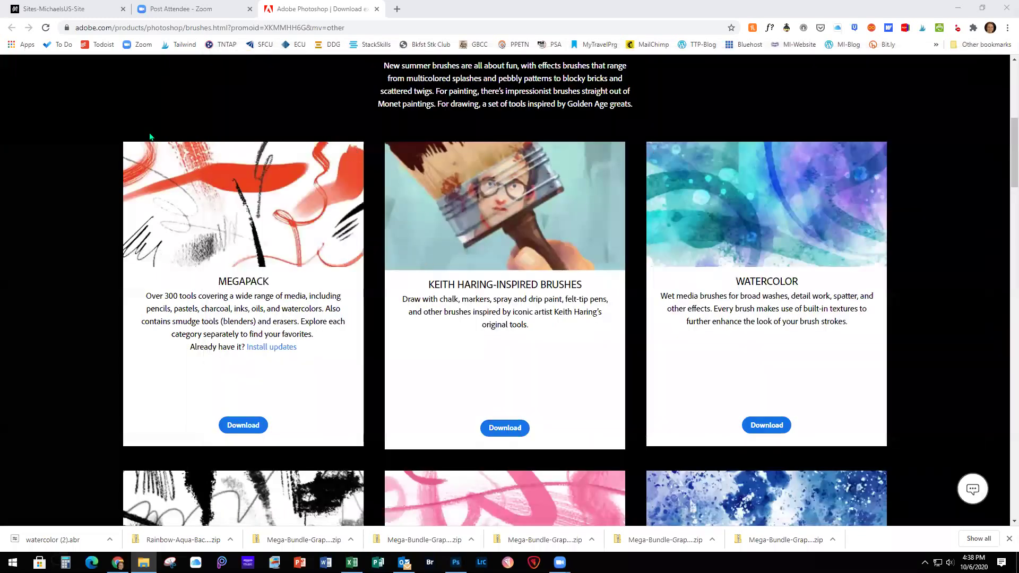
click(962, 7)
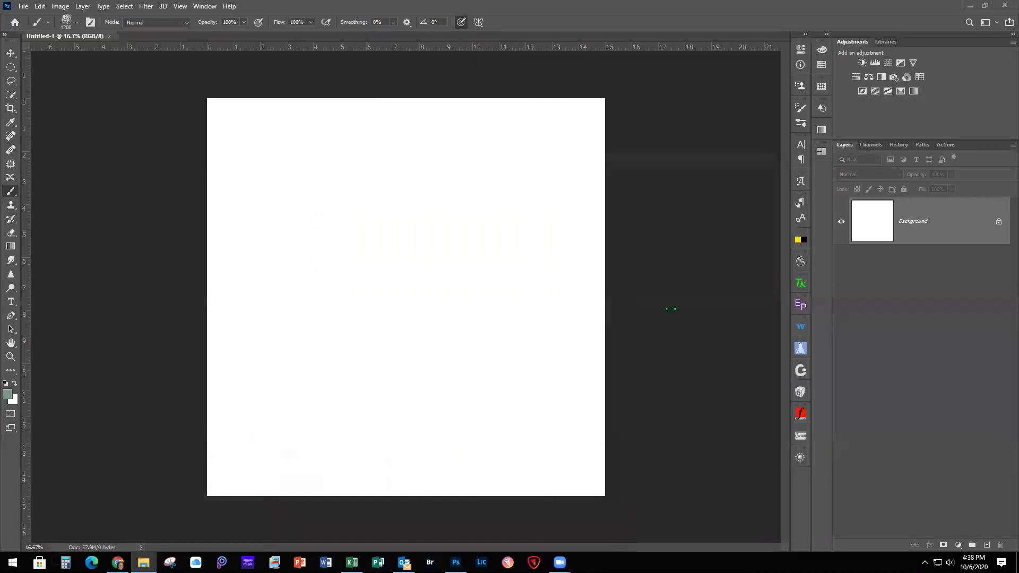
Import watercolor (2).abr from the Downloads folder into the brush presets.
click(76, 22)
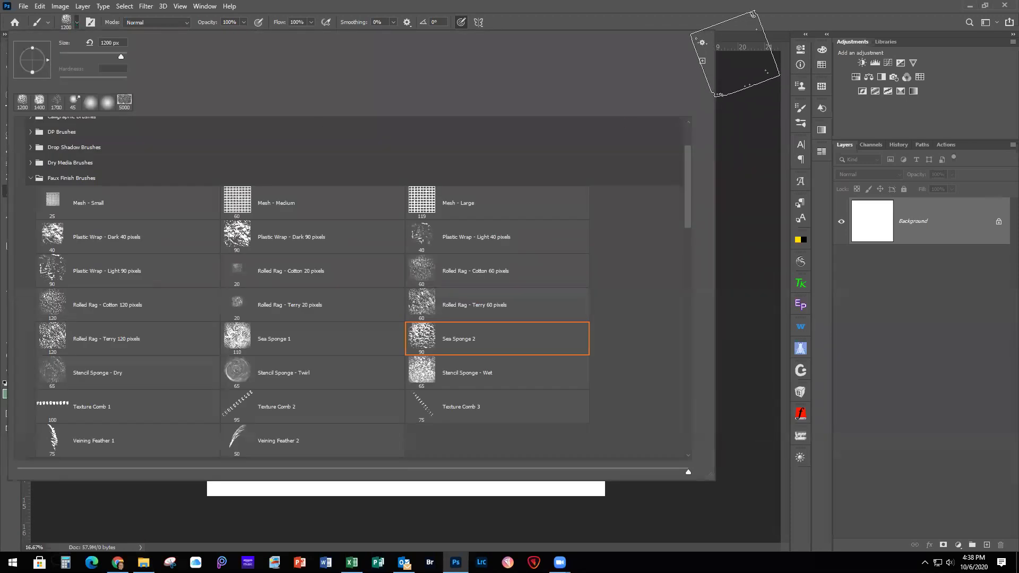
click(702, 43)
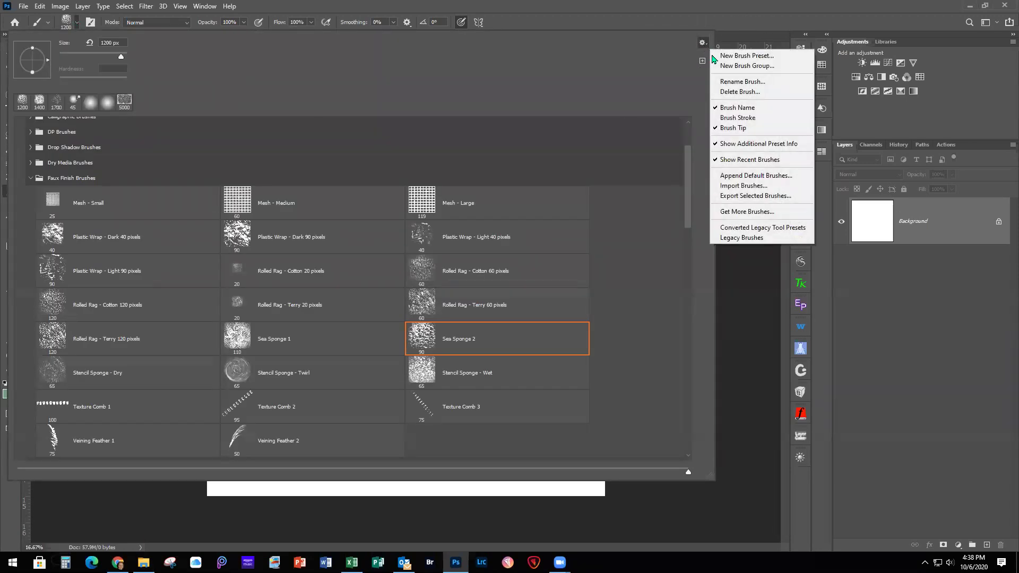
click(730, 187)
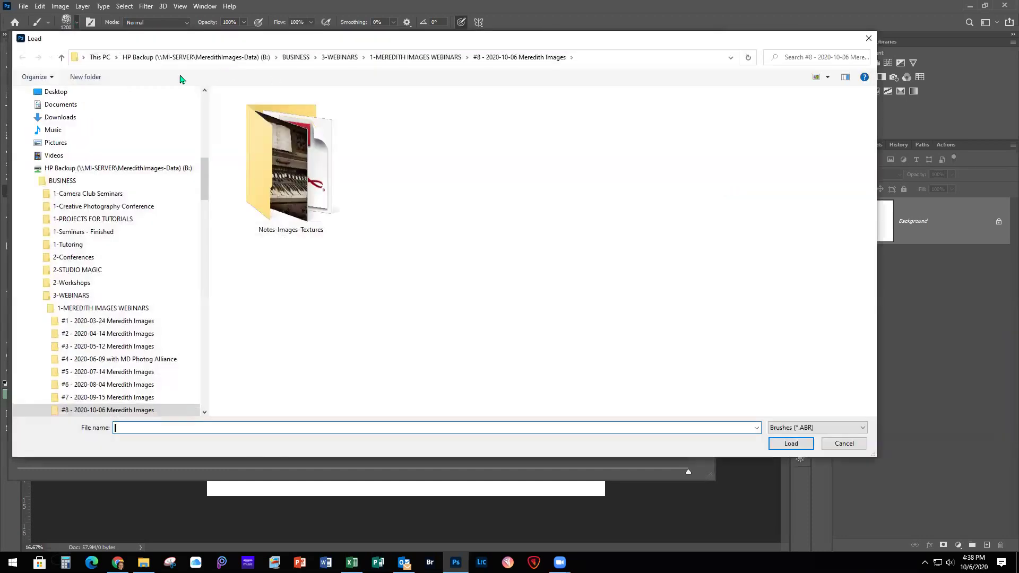
click(56, 118)
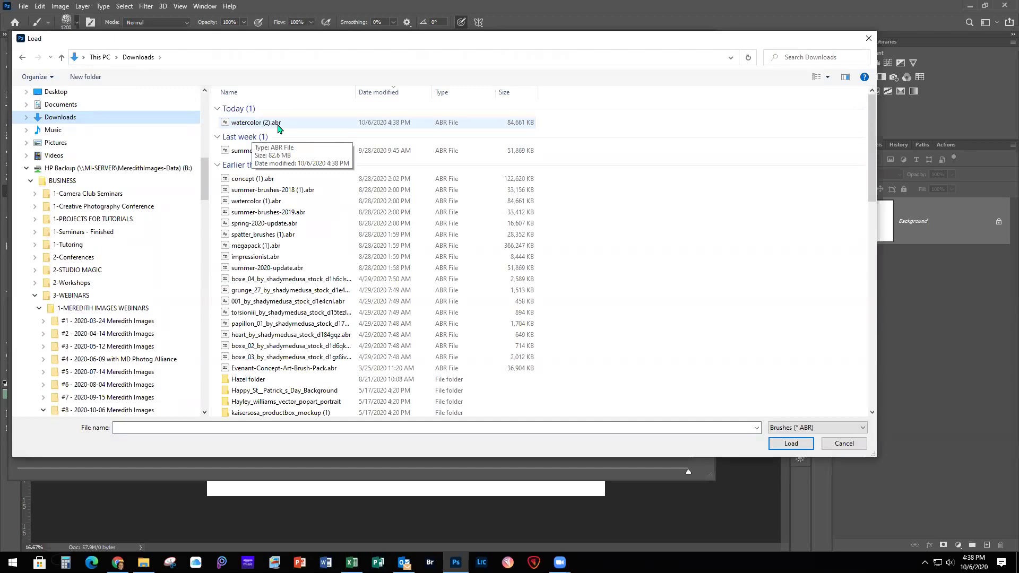
click(240, 124)
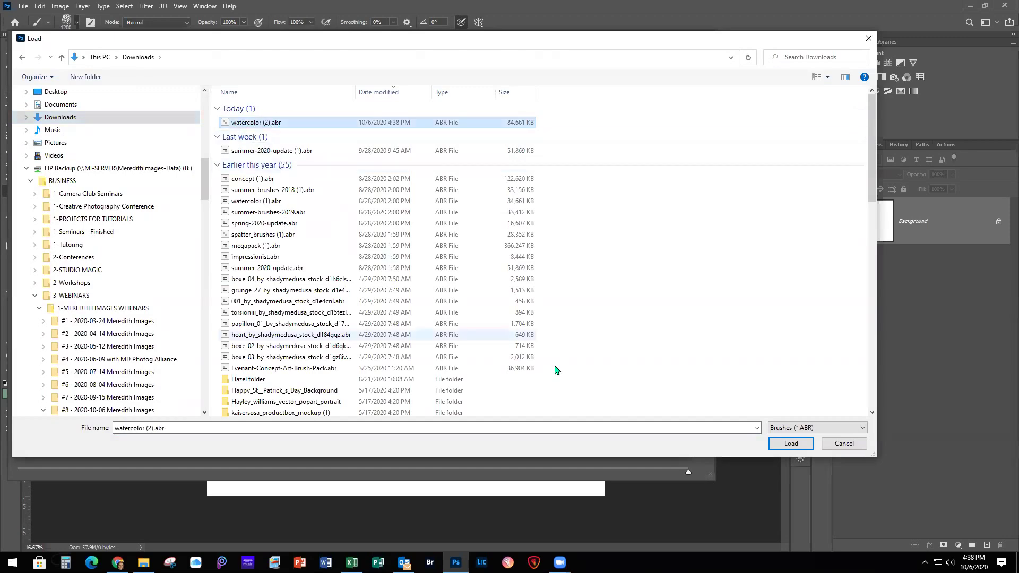
click(792, 444)
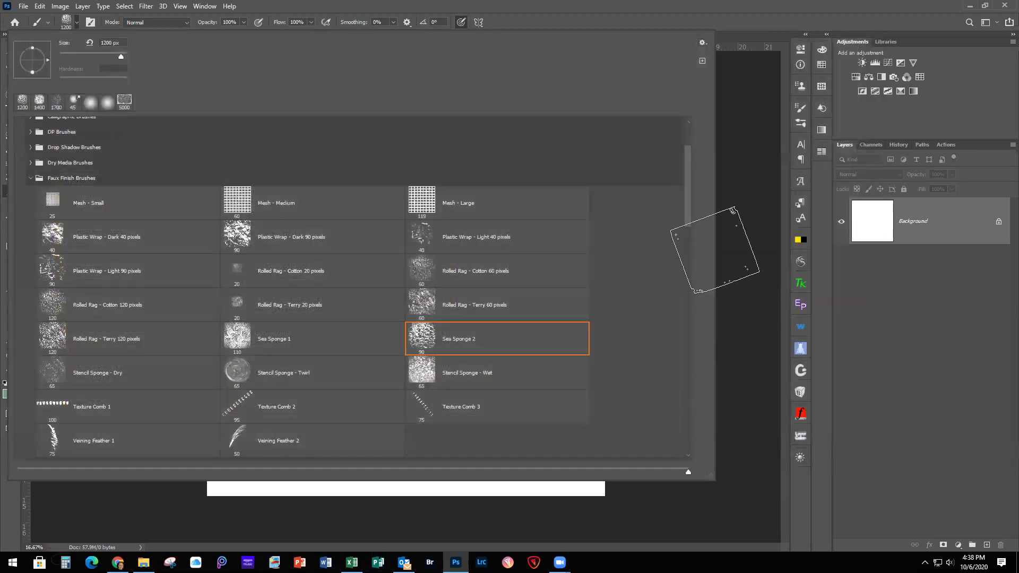
Expand the imported watercolor (2) group in the brush presets and look through its brushes.
drag(688, 159, 688, 450)
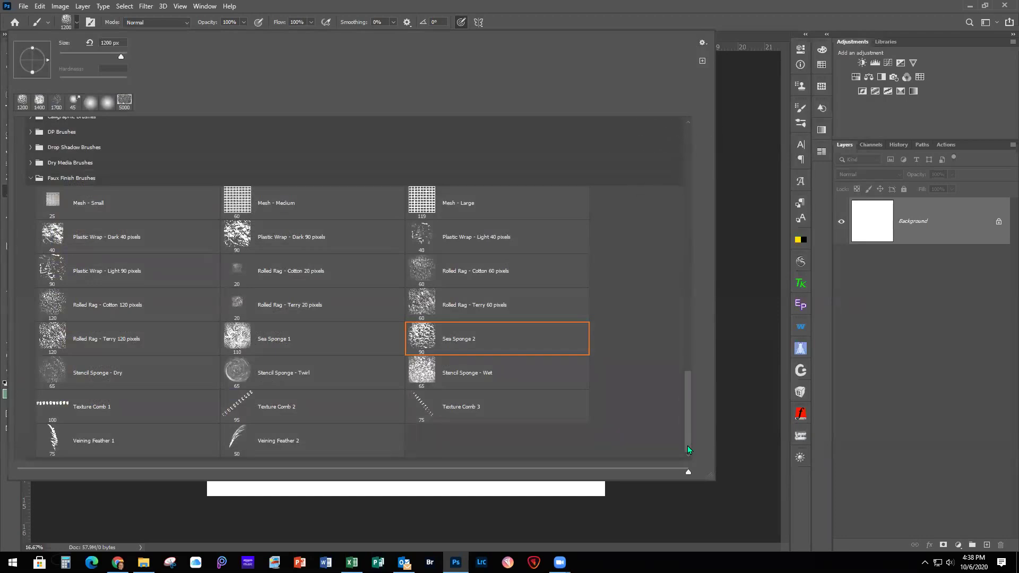
click(19, 453)
scroll(117, 420, down, 4)
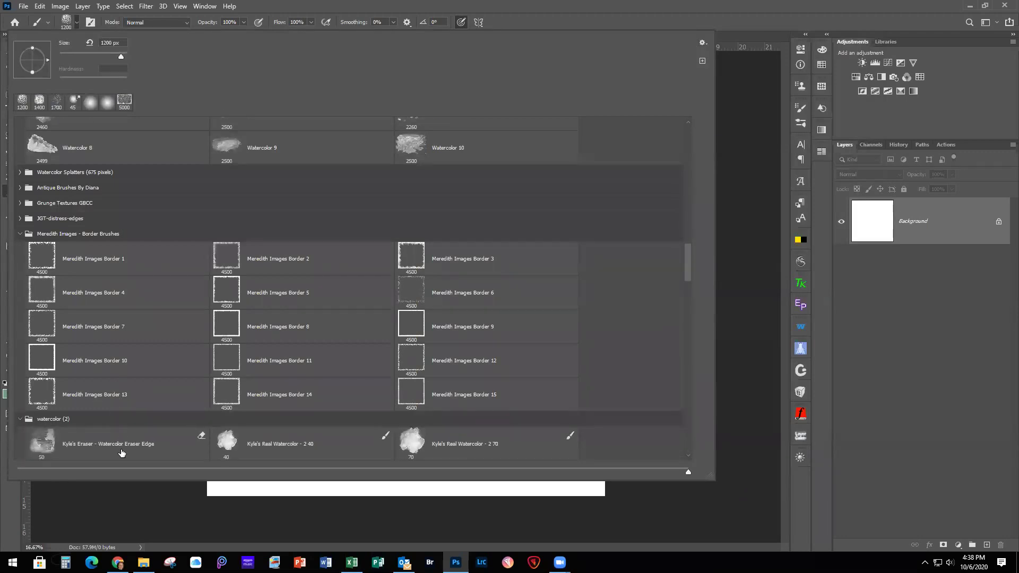
scroll(129, 447, down, 4)
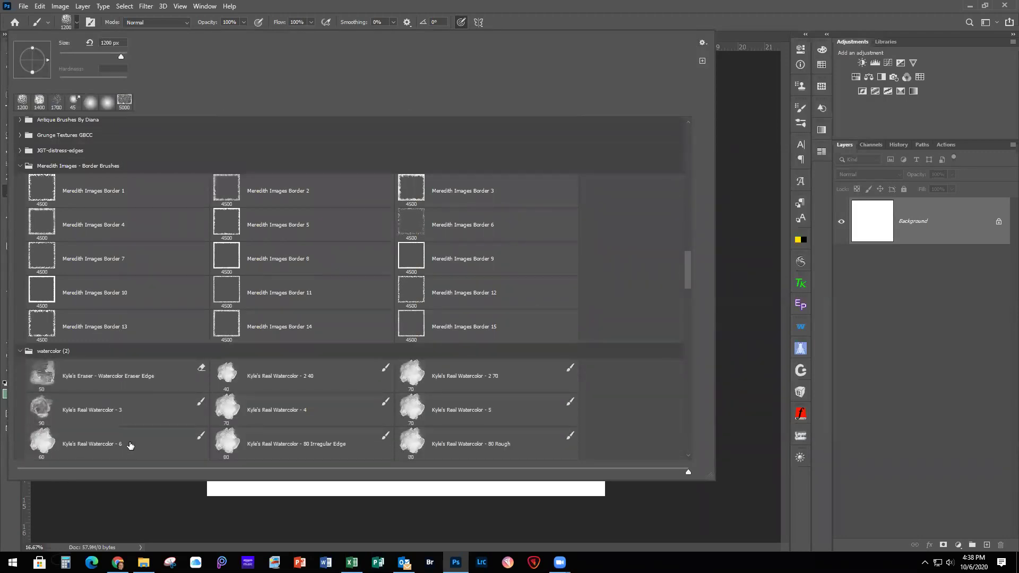
Look through the rest of the watercolor (2) brushes in the brush presets, then close the brush picker.
scroll(130, 446, down, 4)
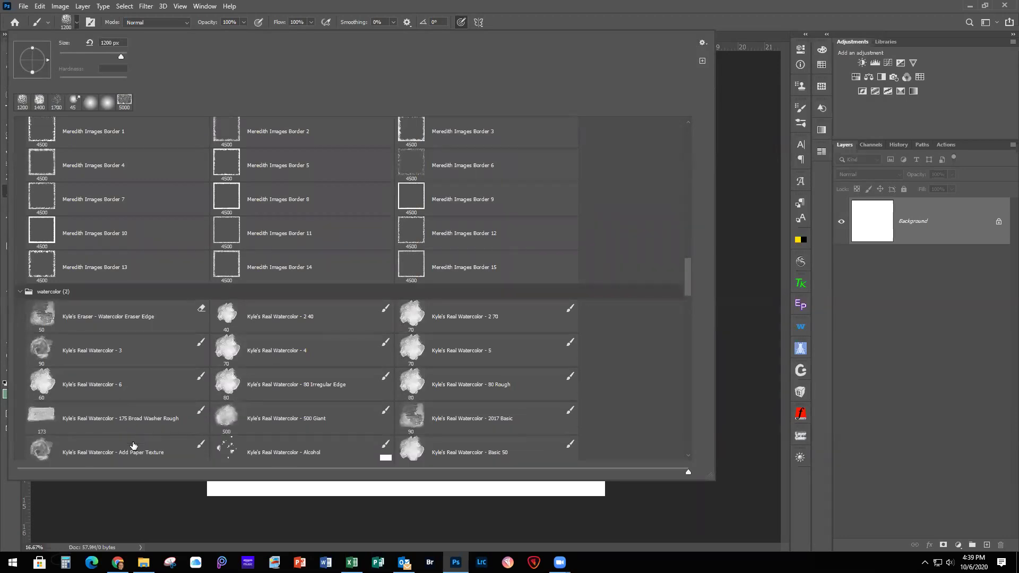
scroll(133, 446, down, 4)
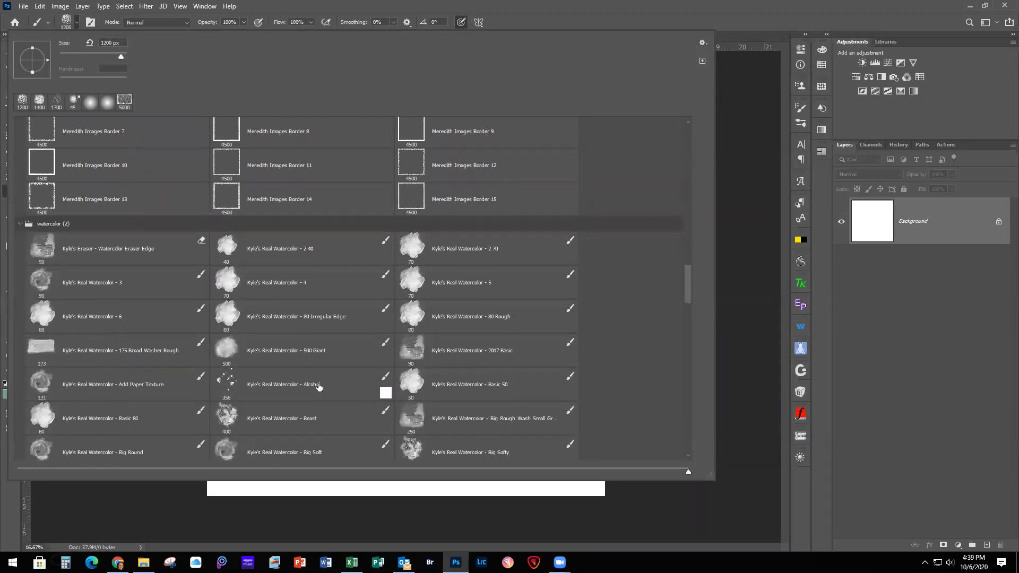
mouse_move(689, 284)
mouse_down()
mouse_move(683, 441)
mouse_move(697, 335)
mouse_up()
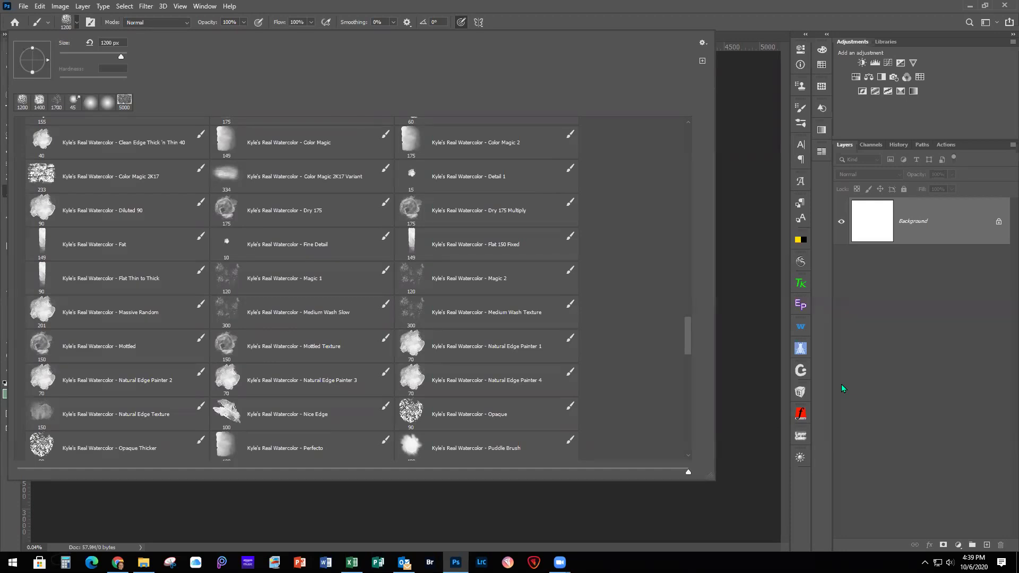
click(885, 302)
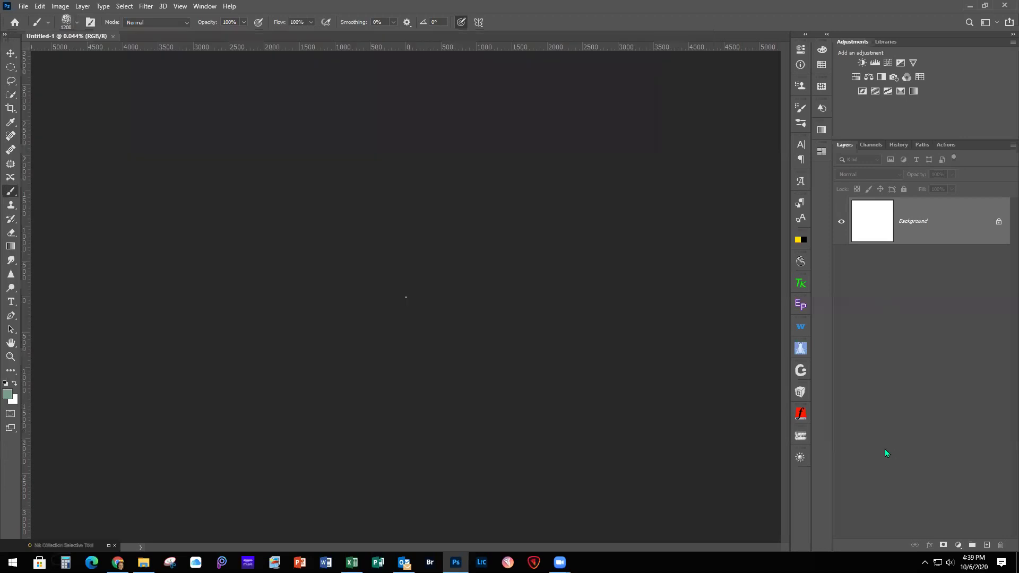
Create a new blank white document from the recent 15 x 15 in, 300 ppi preset.
click(23, 6)
click(45, 20)
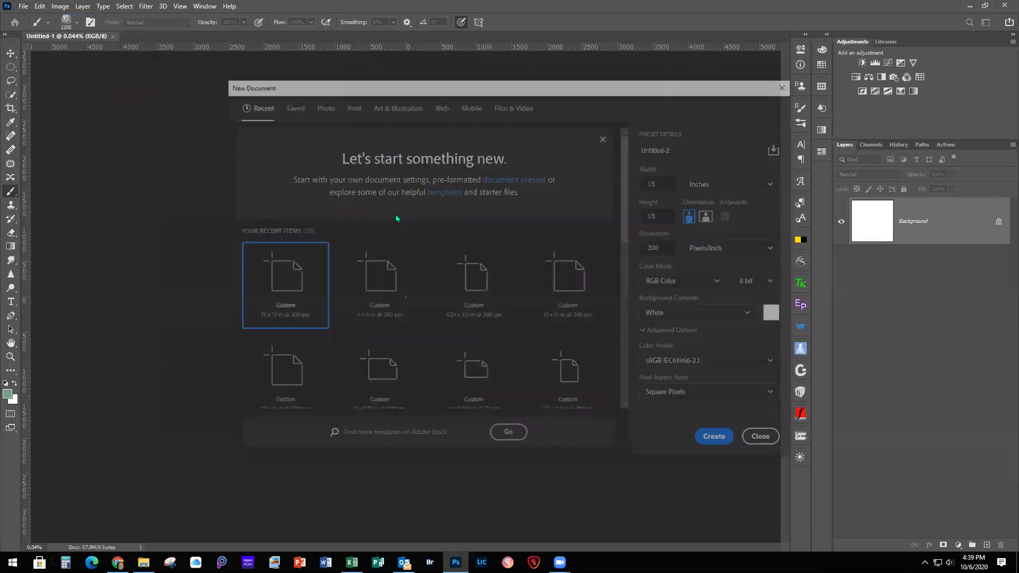
double_click(289, 294)
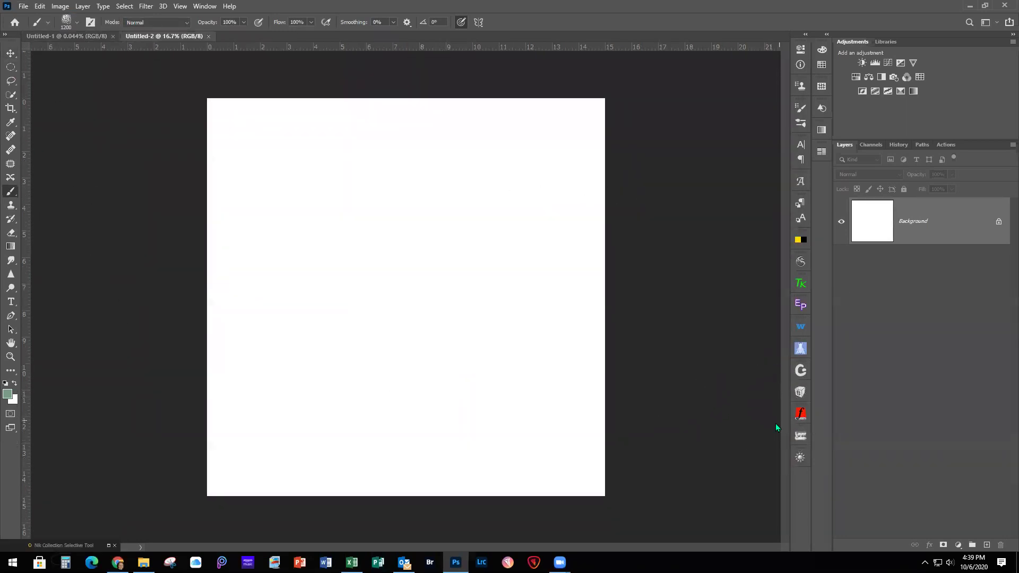
Browse the GrutBrushes collection, select the H Hatch Thatchit brush, and collapse the collection.
click(801, 371)
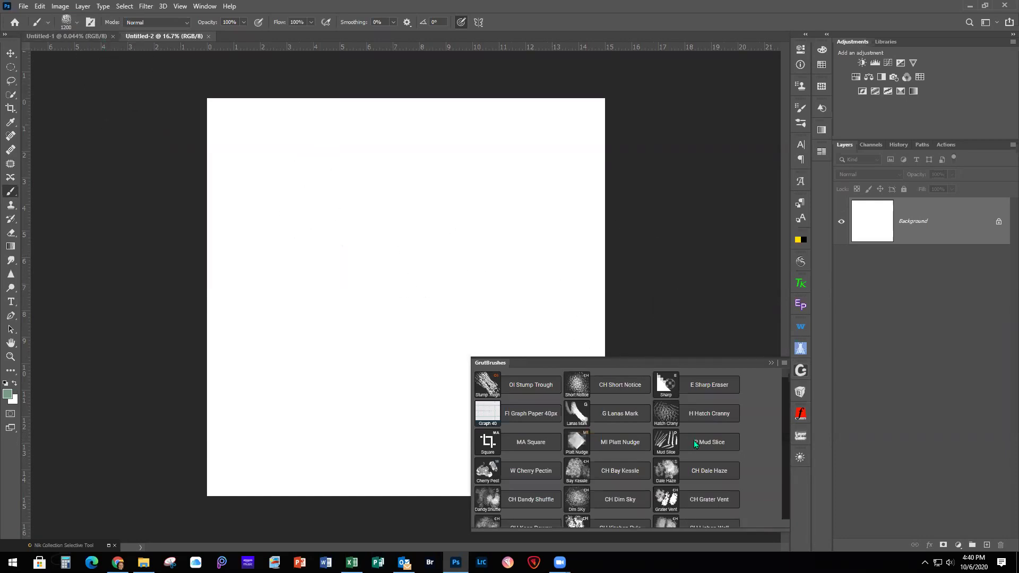
scroll(668, 450, down, 2)
scroll(667, 449, down, 10)
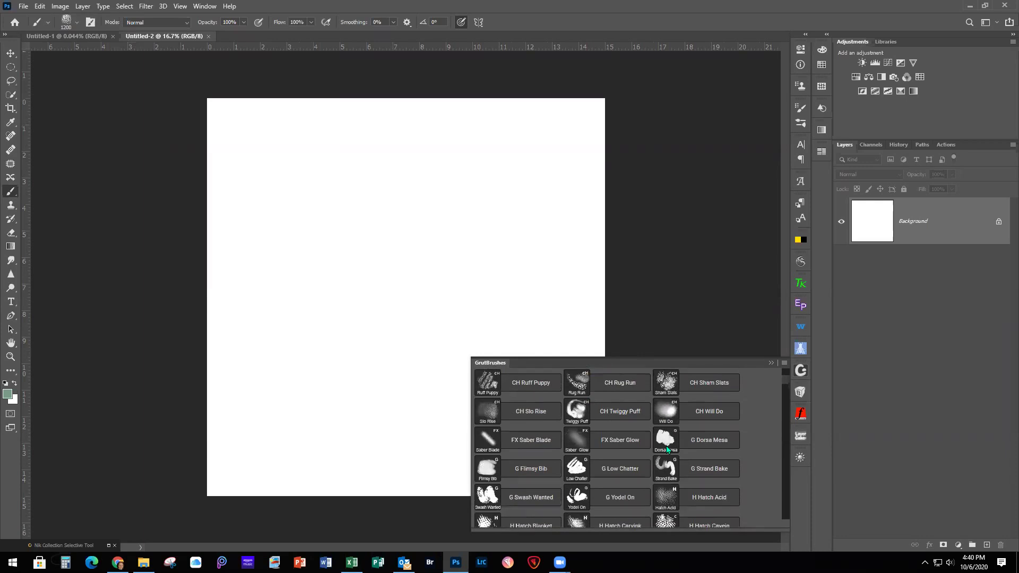
scroll(667, 450, down, 2)
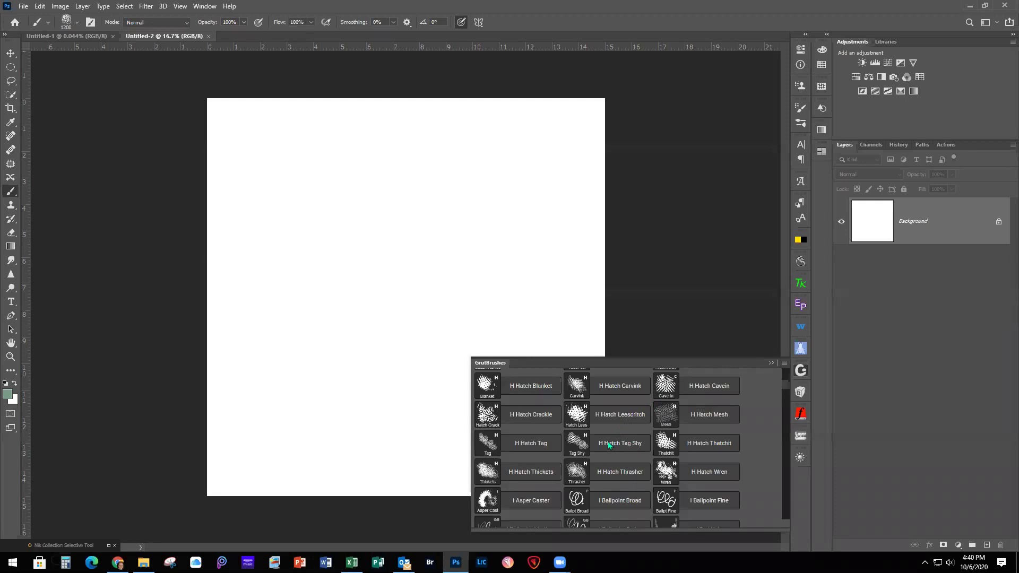
click(666, 448)
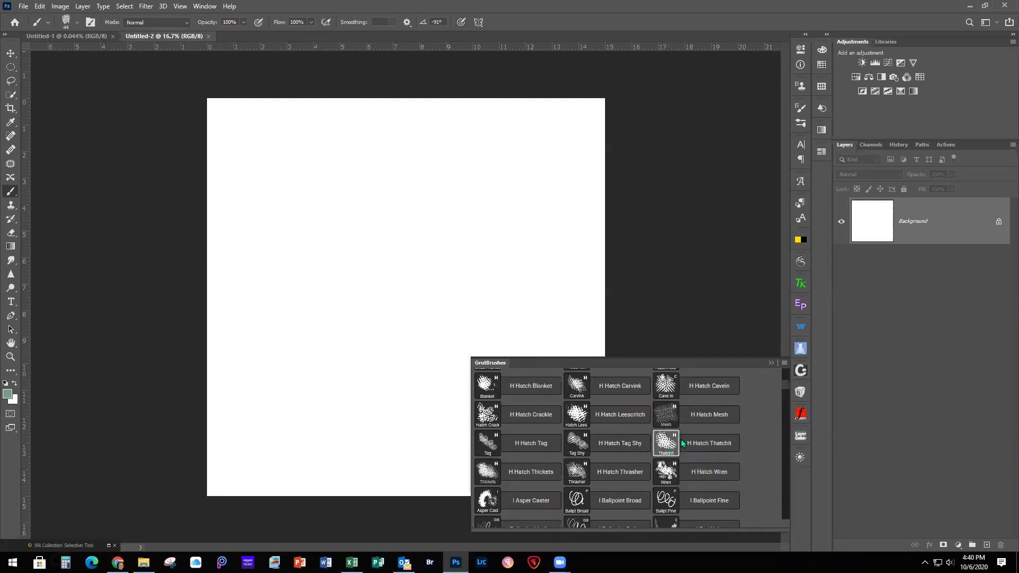
click(771, 364)
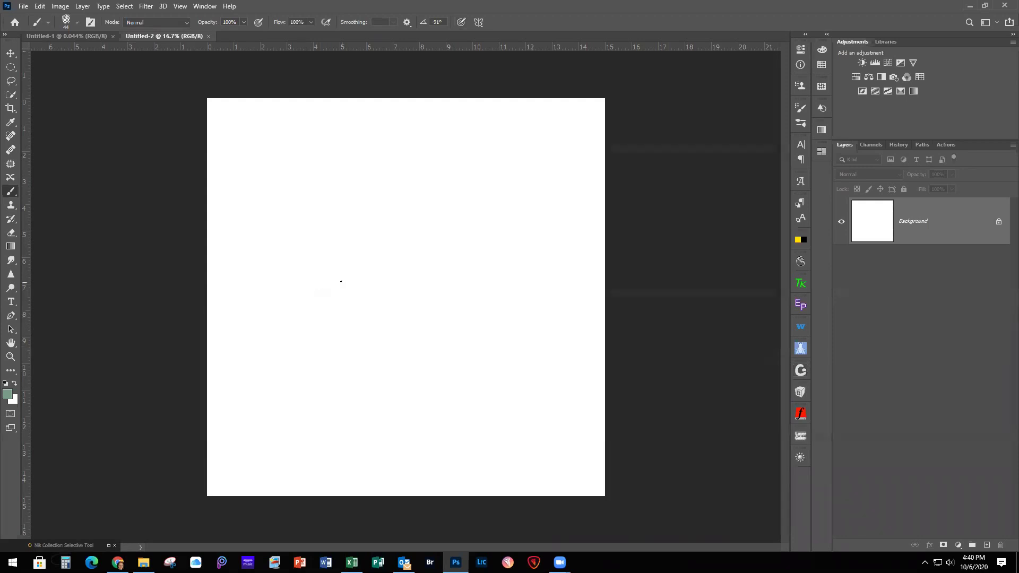
Enlarge the hatch brush to 2800 px and paint overlapping green strokes across the canvas on a new layer.
key(bracketright)
key(bracketright)
key(bracketright)
key(bracketright)
key(bracketright)
key(bracketright)
key(bracketright)
key(bracketright)
key(bracketright)
key(bracketright)
key(bracketright)
key(bracketright)
key(bracketright)
key(bracketright)
key(bracketright)
key(bracketright)
key(bracketright)
key(bracketright)
key(bracketright)
key(bracketright)
click(986, 546)
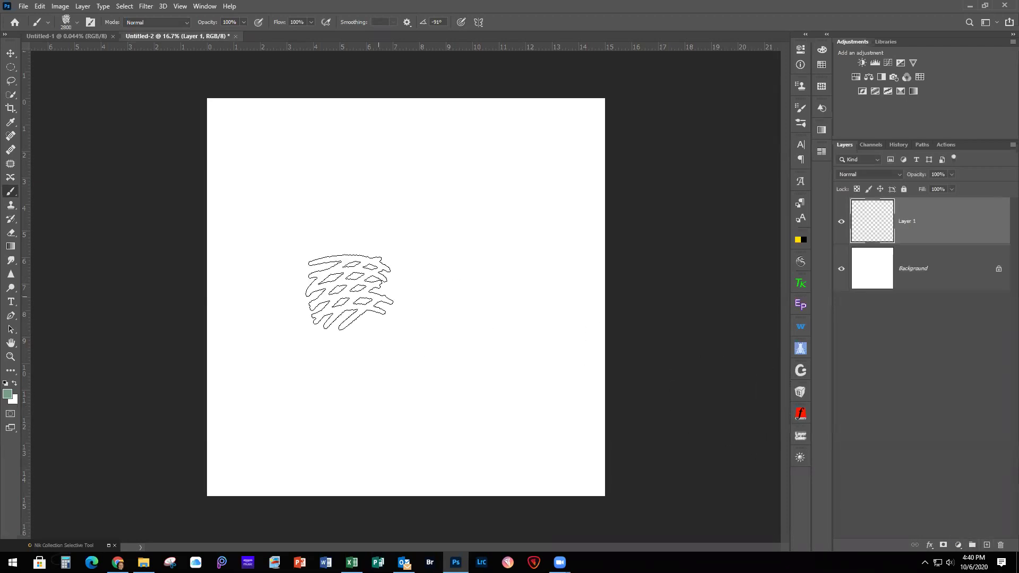
mouse_move(330, 209)
mouse_down()
mouse_move(392, 227)
mouse_move(310, 280)
mouse_move(392, 362)
mouse_move(405, 342)
mouse_move(491, 316)
mouse_move(542, 200)
mouse_move(429, 141)
mouse_move(195, 147)
mouse_move(235, 371)
mouse_move(235, 419)
mouse_move(224, 343)
mouse_move(219, 508)
mouse_move(448, 488)
mouse_move(317, 482)
mouse_move(353, 436)
mouse_move(530, 470)
mouse_move(541, 404)
mouse_move(566, 289)
mouse_up()
mouse_move(516, 120)
mouse_down()
mouse_move(554, 132)
mouse_move(597, 199)
mouse_up()
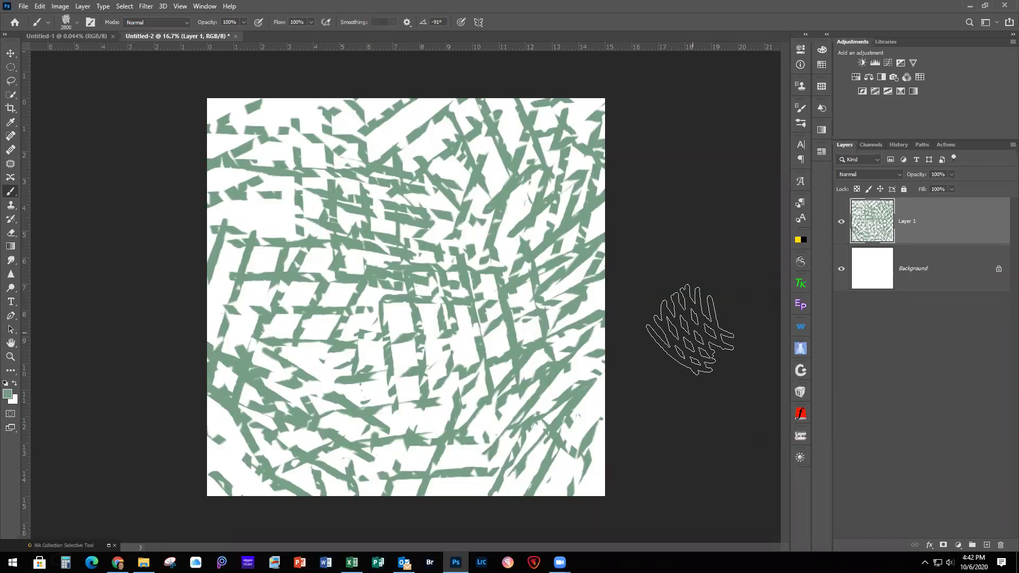
Close the document with the painted hatch strokes and discard its changes.
click(23, 6)
click(32, 83)
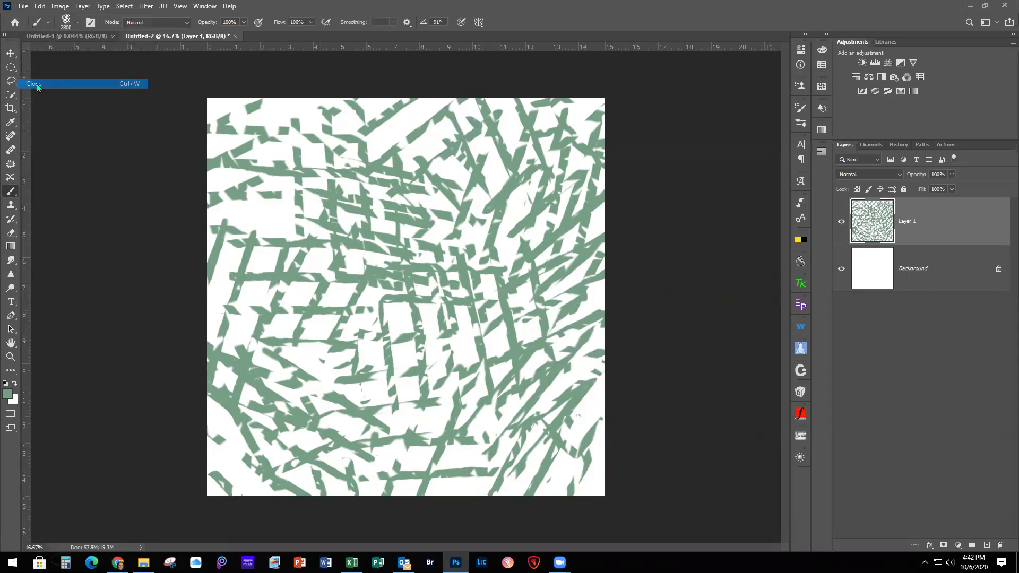
click(505, 210)
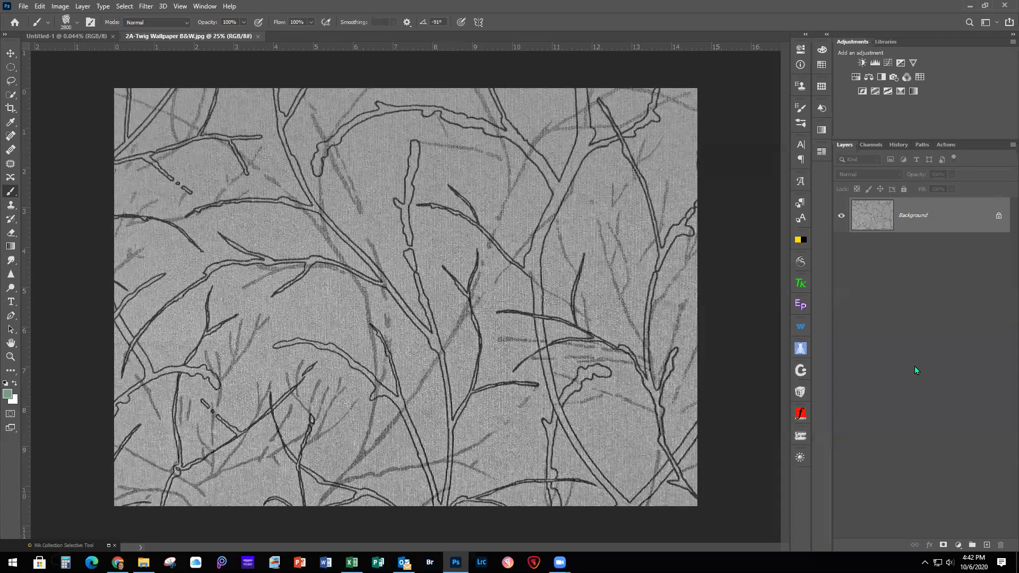
Duplicate the twig wallpaper background and fill a new layer above it with green #209c4c.
key(ctrl+j)
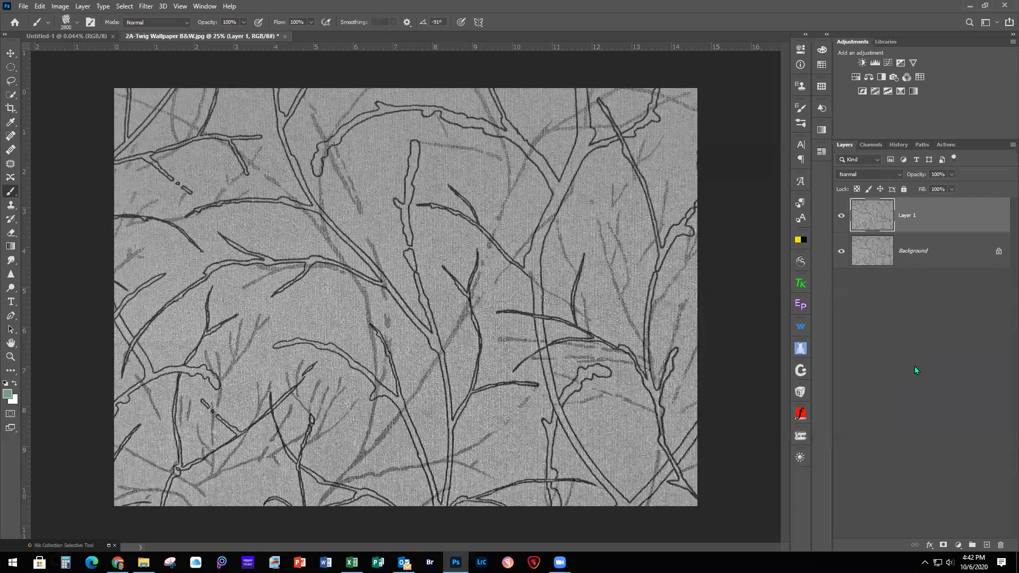
click(986, 545)
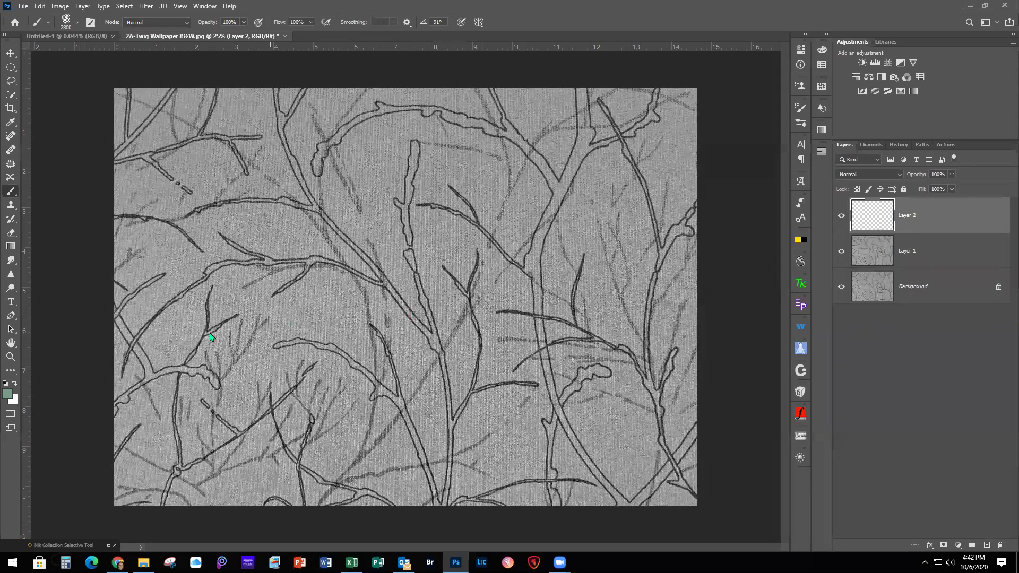
click(7, 396)
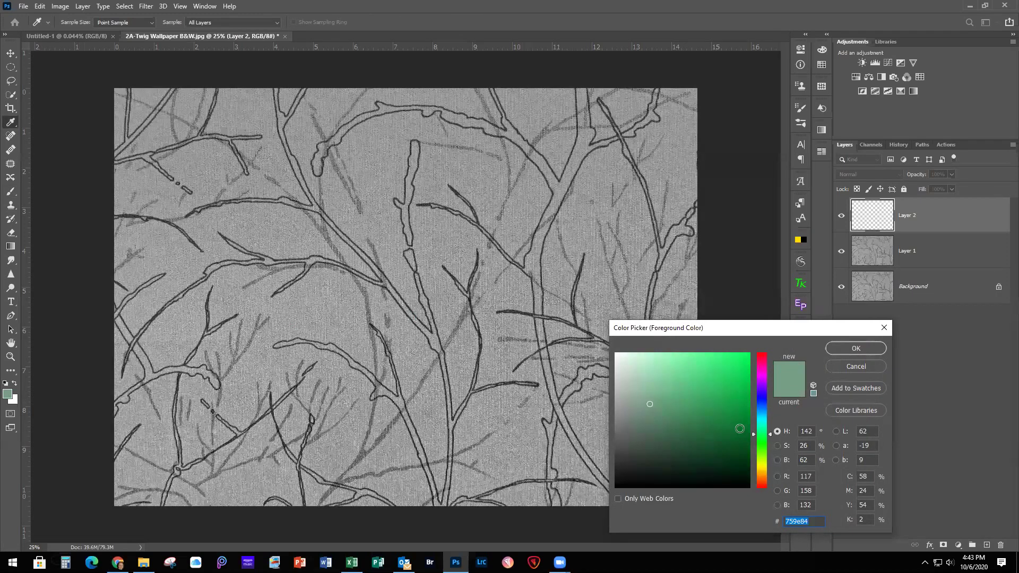
key(BackSpace)
text(20)
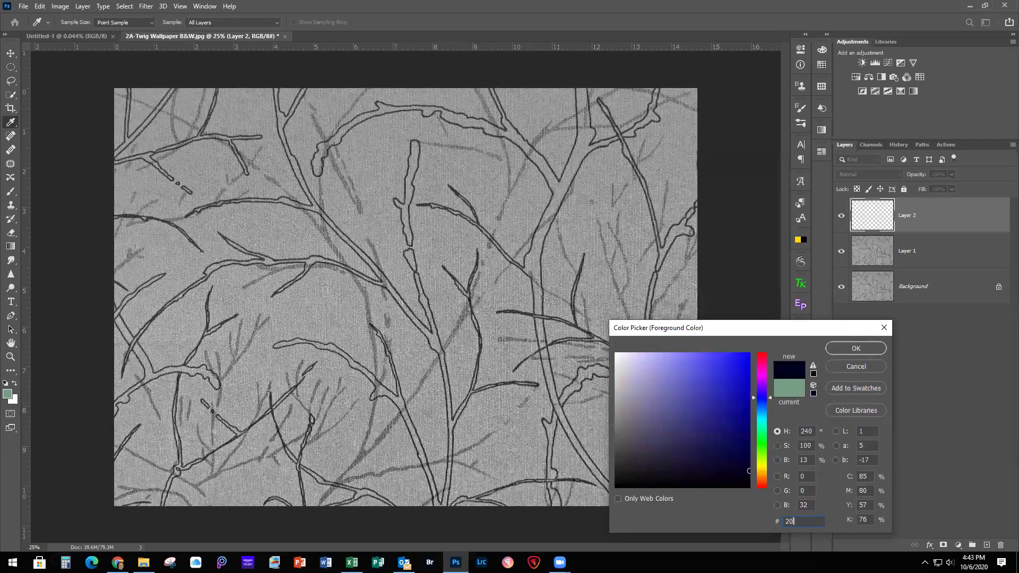
text(9c4c)
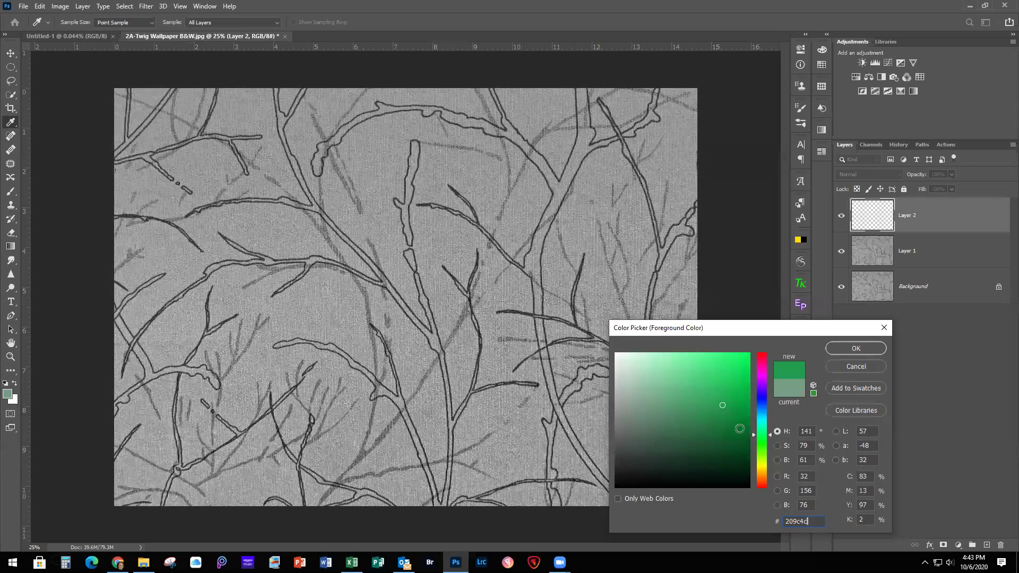
key(Return)
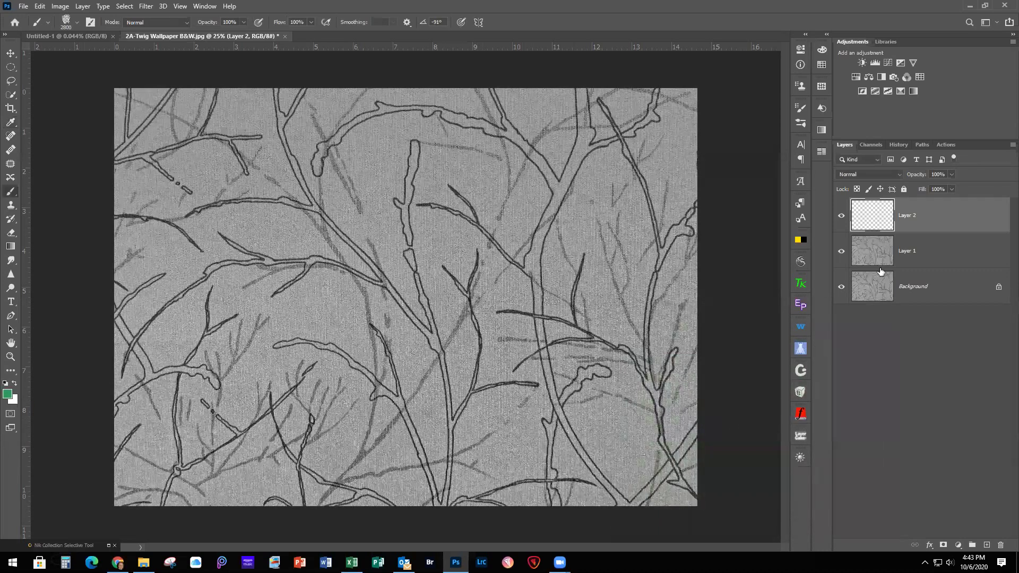
click(10, 54)
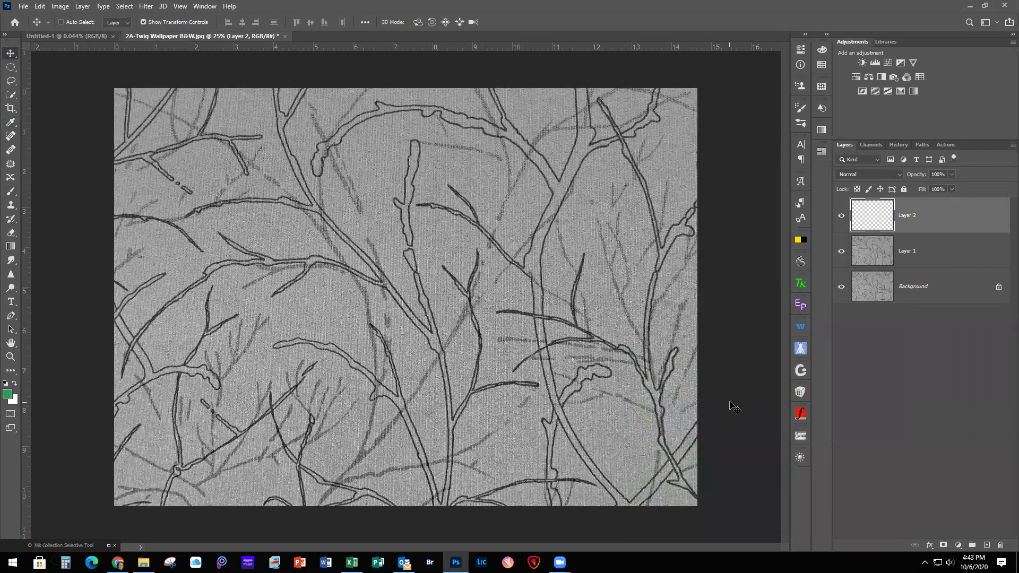
key(alt+BackSpace)
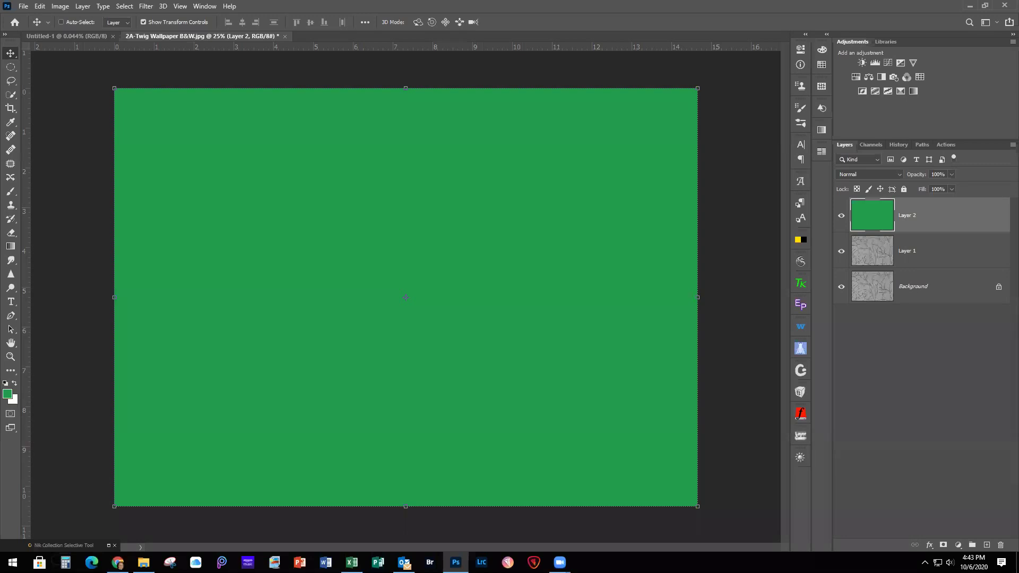
Set the green layer's blend mode to Overlay and its opacity to 90%.
click(862, 175)
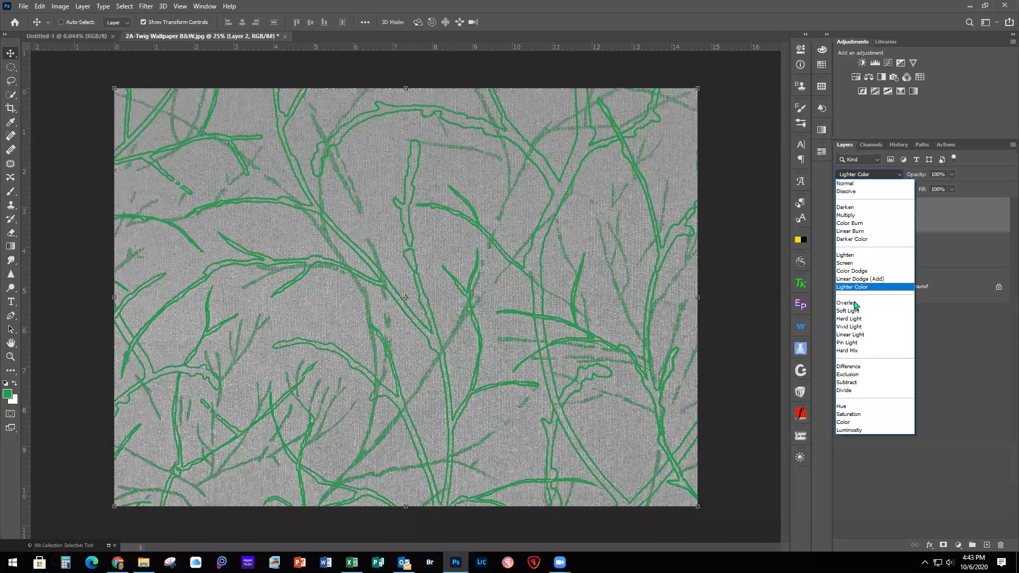
click(855, 303)
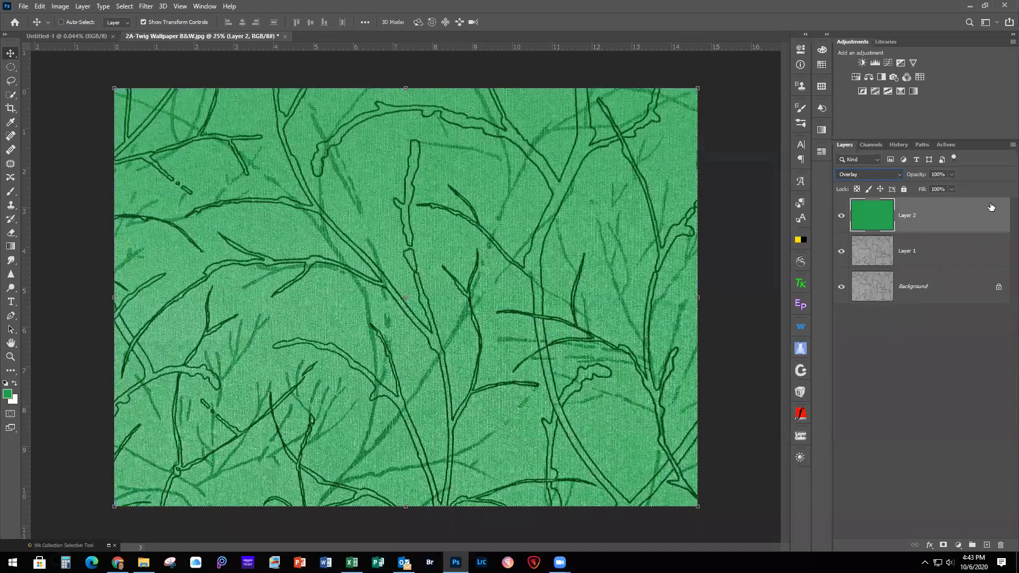
click(952, 174)
drag(955, 190, 948, 190)
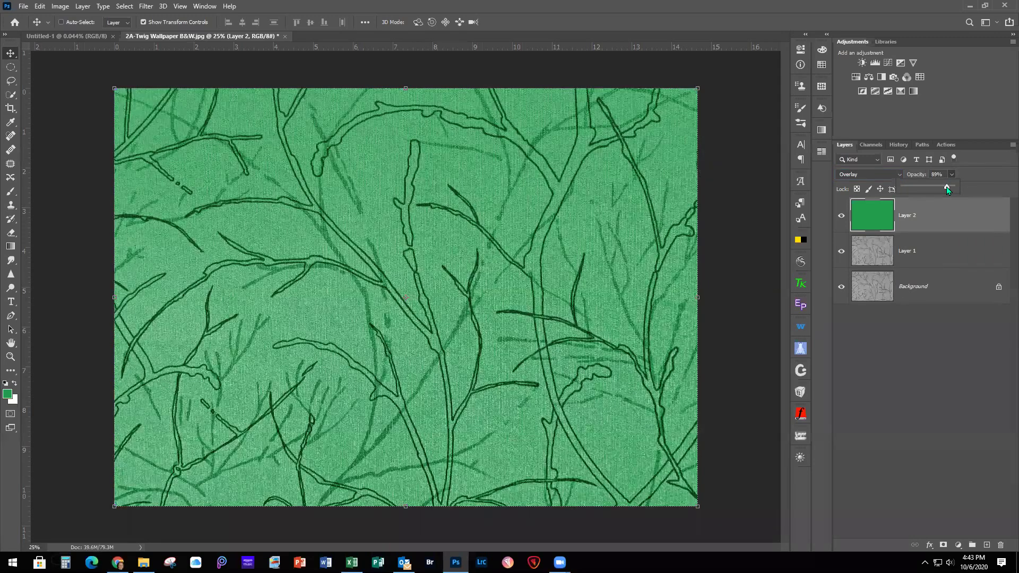
drag(948, 189, 949, 190)
key(Return)
Flatten the green twig image and duplicate its background layer.
click(85, 9)
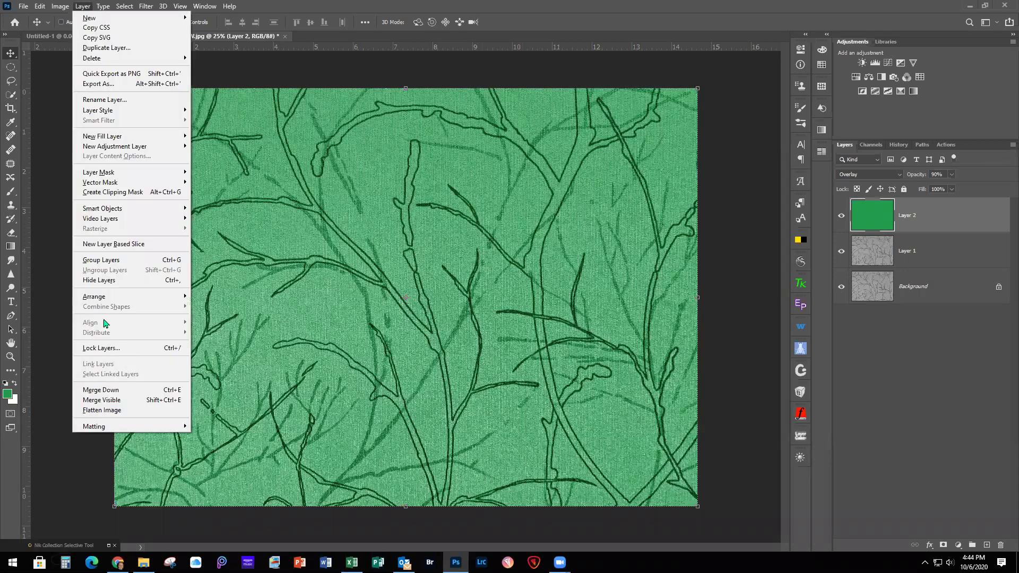
click(124, 413)
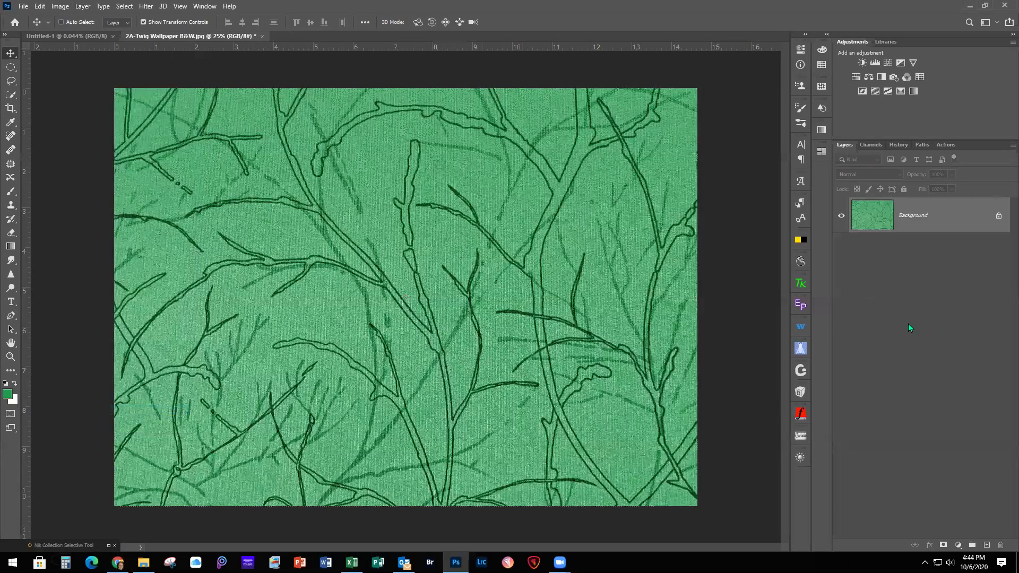
key(ctrl+j)
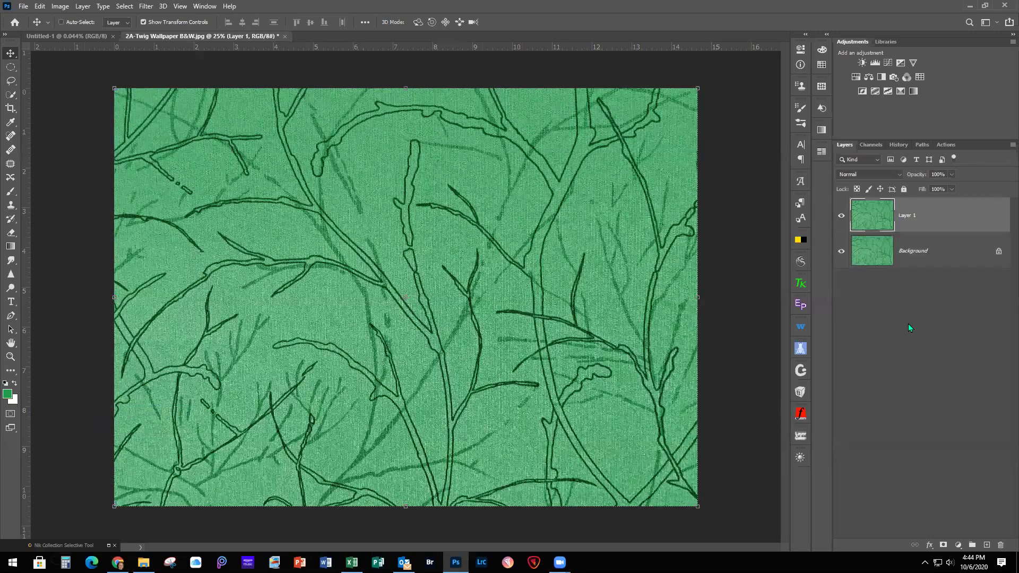
Apply a Gaussian Blur with a 26.3-pixel radius to the duplicated twig layer.
click(147, 8)
mouse_move(212, 139)
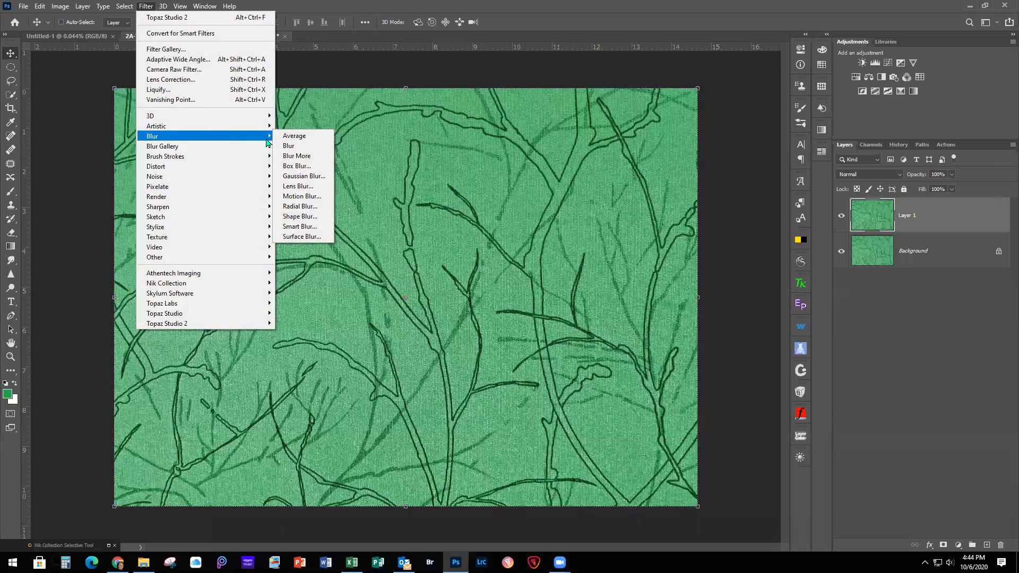
click(318, 177)
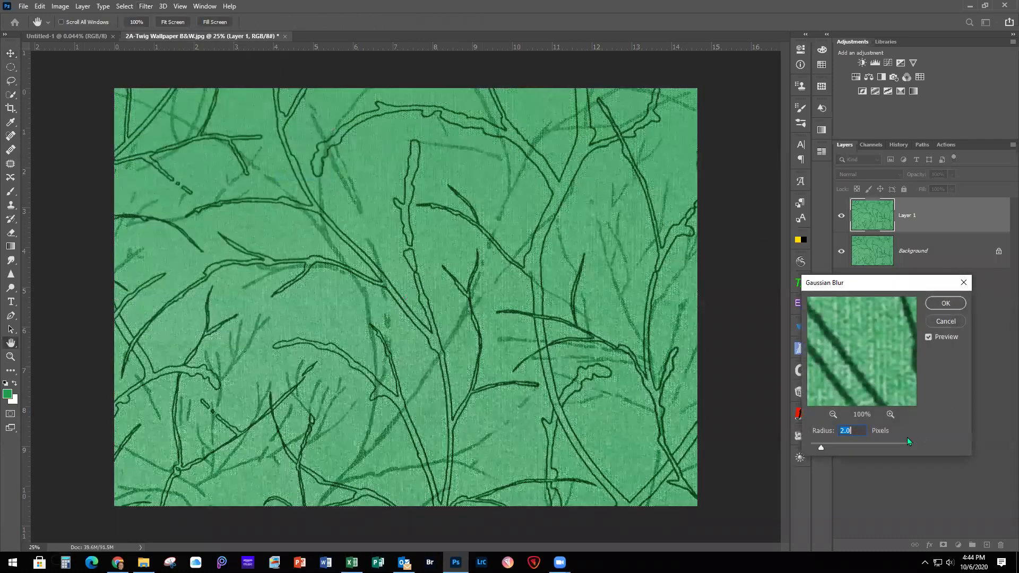
drag(823, 448, 858, 451)
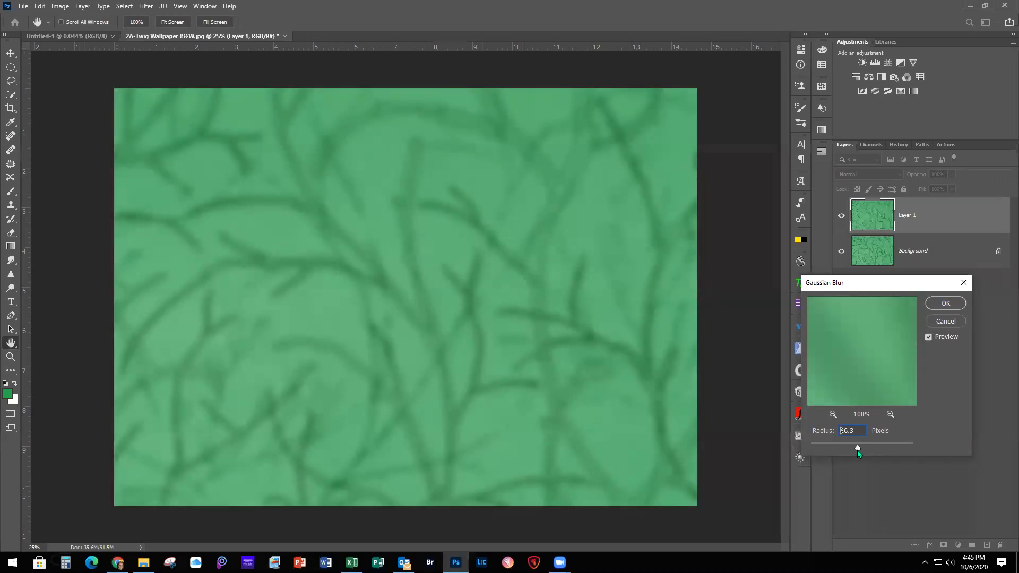
click(946, 304)
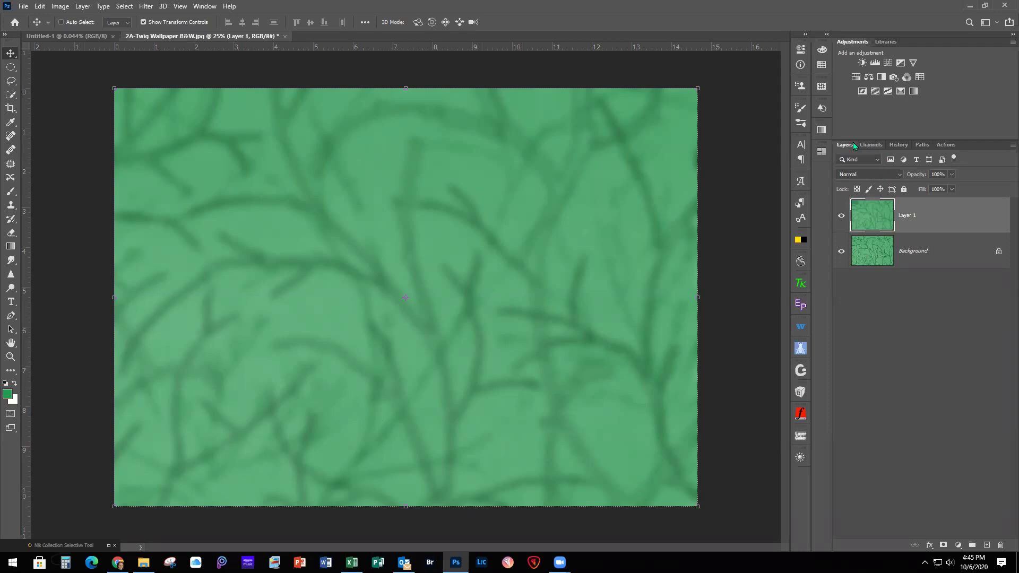
Revert the twig wallpaper image to its Open state in the history.
click(899, 145)
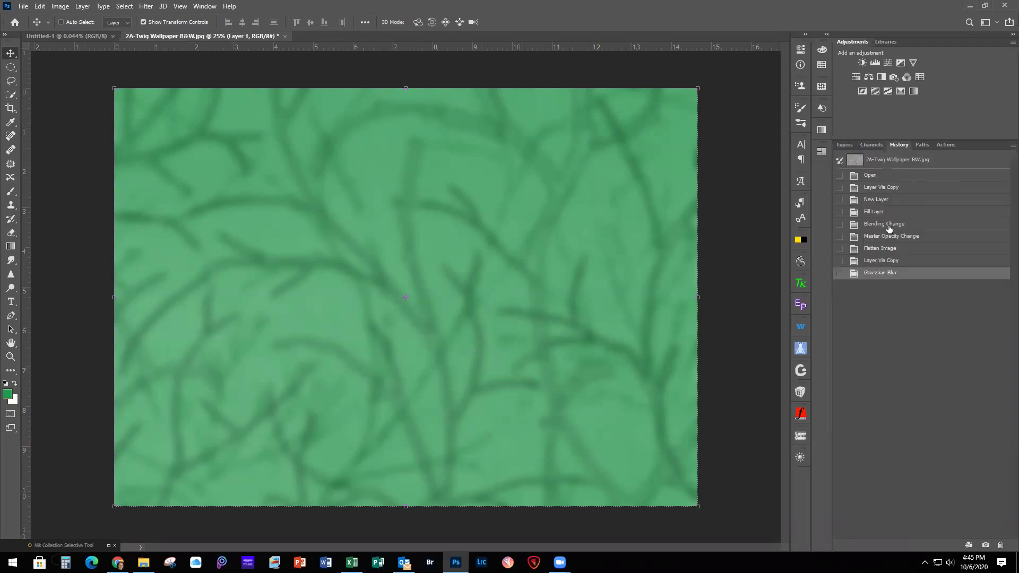
click(885, 176)
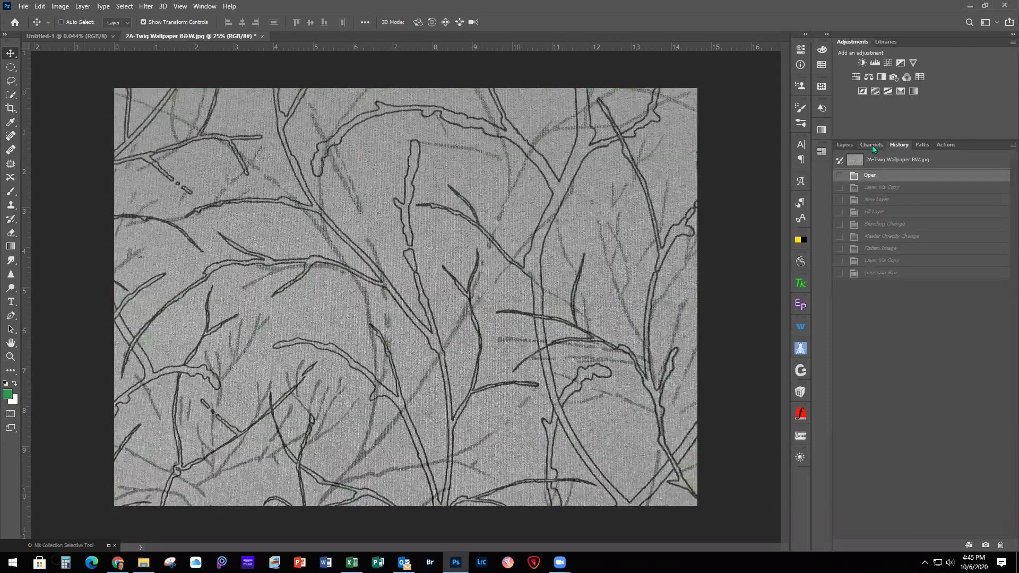
Duplicate the background layer of the reverted twig wallpaper image.
click(844, 144)
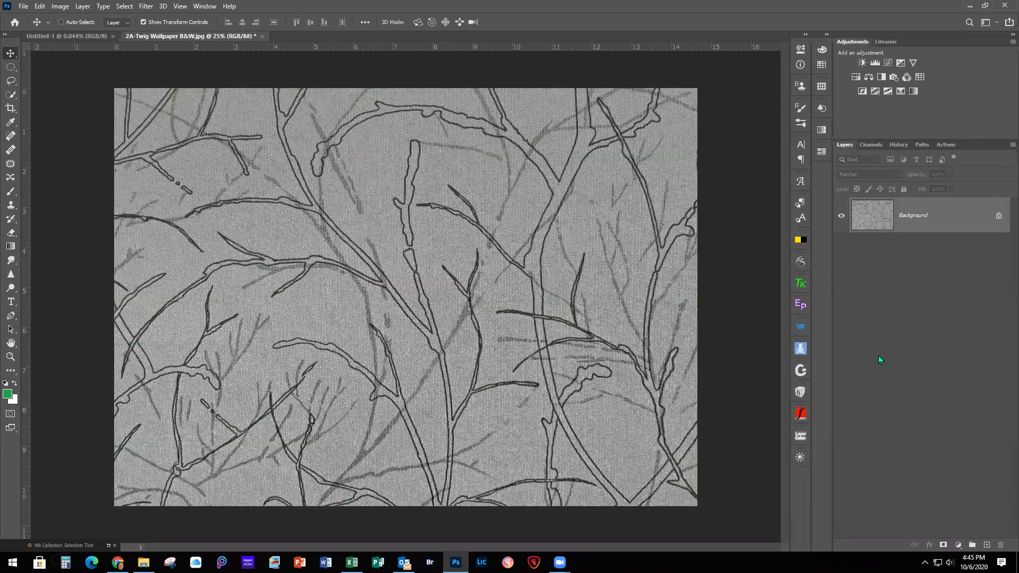
key(ctrl+j)
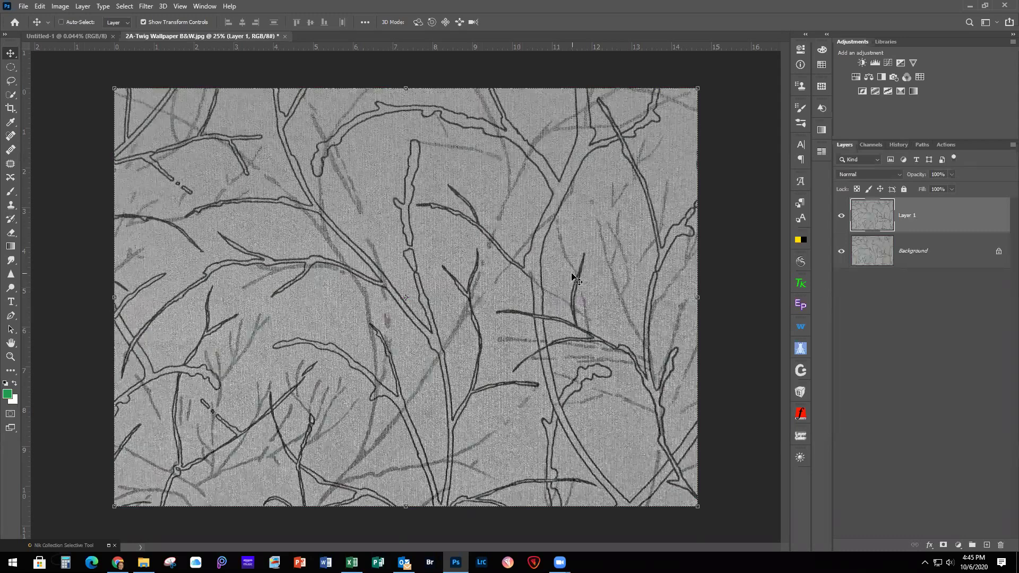
Fill Layer 1 with a green-to-blue gradient from the Greens group, running vertically from the image's bottom edge to its top edge.
click(11, 247)
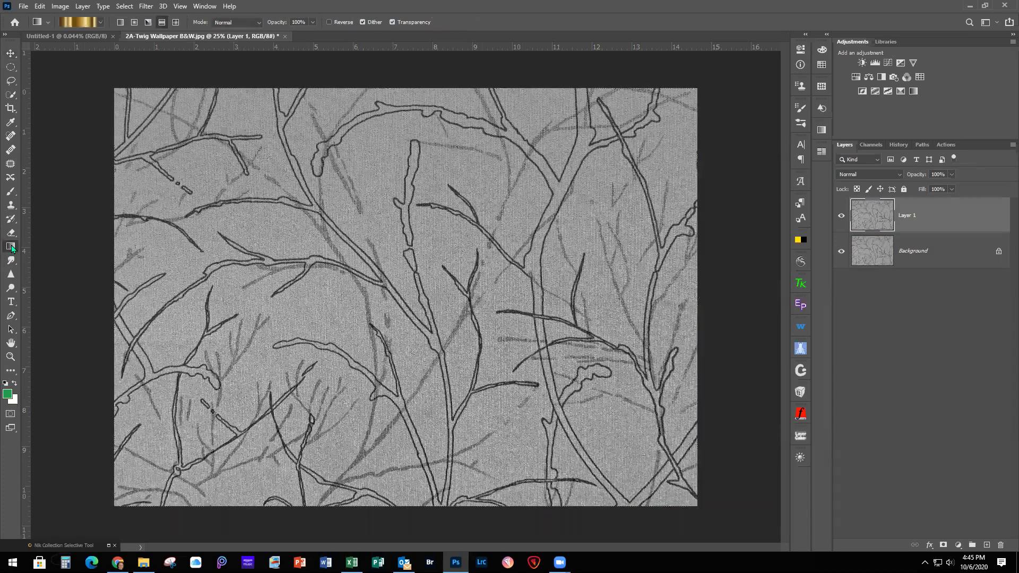
click(100, 22)
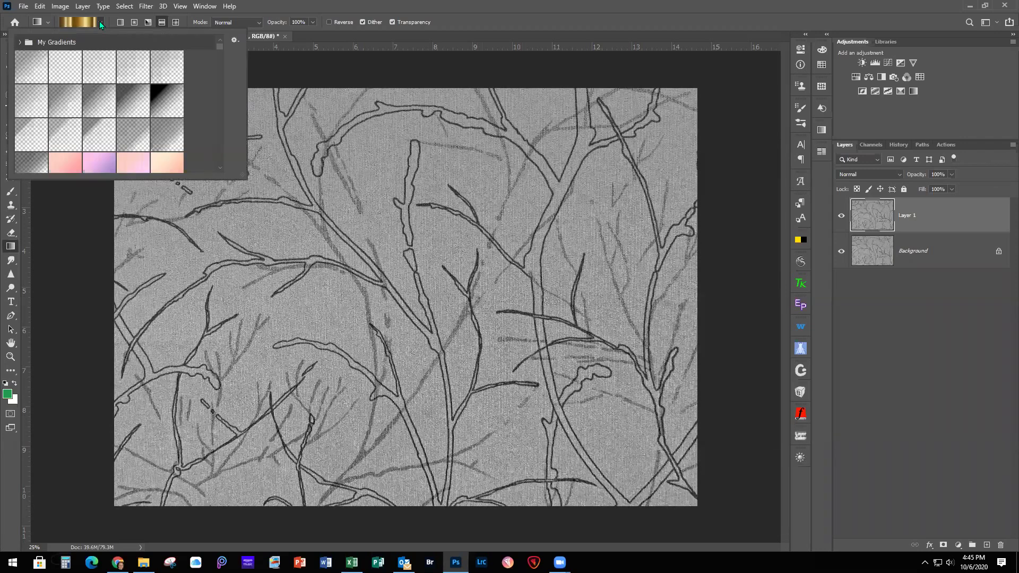
drag(245, 177, 507, 329)
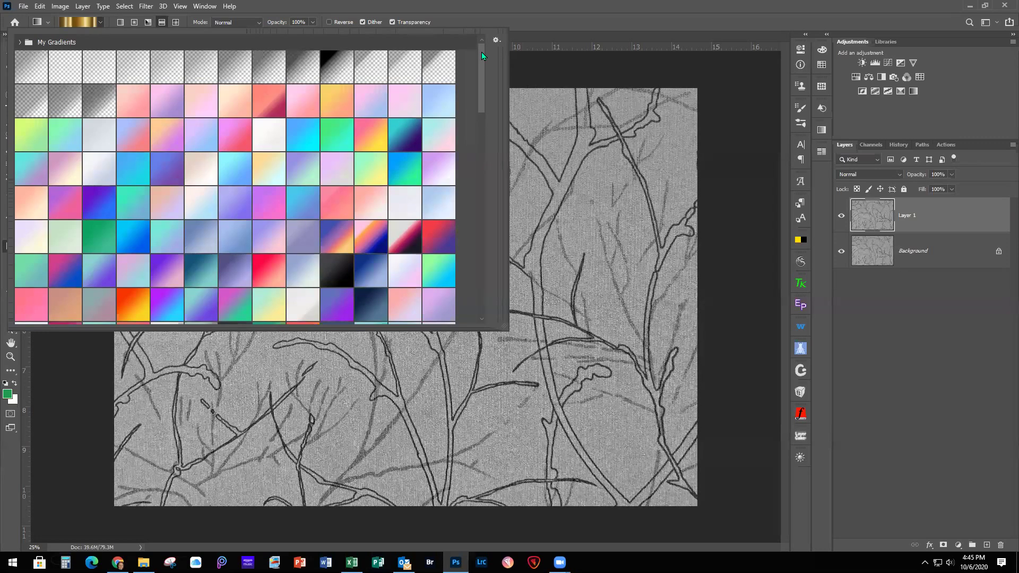
drag(482, 52, 493, 266)
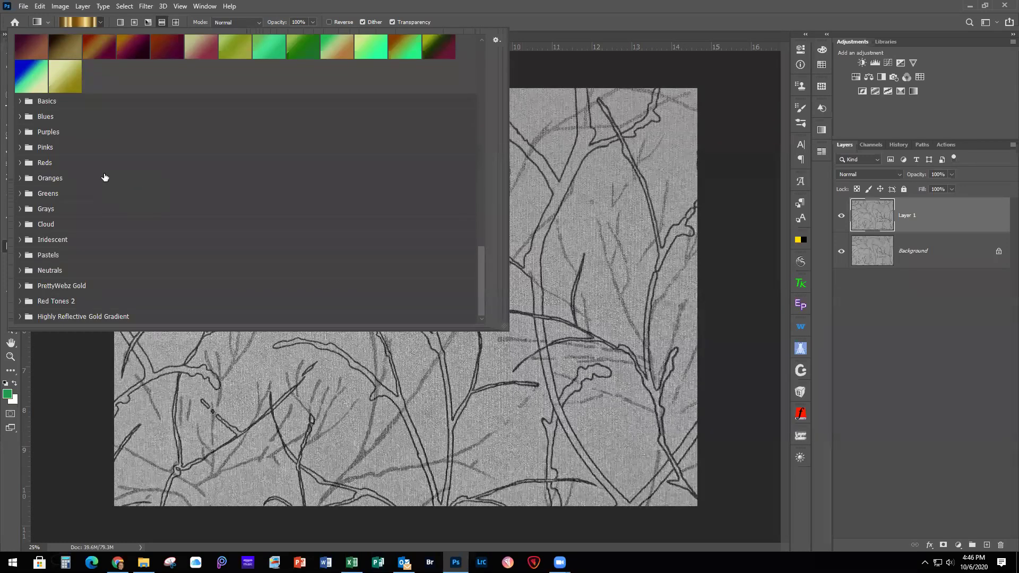
click(20, 116)
scroll(47, 290, down, 1)
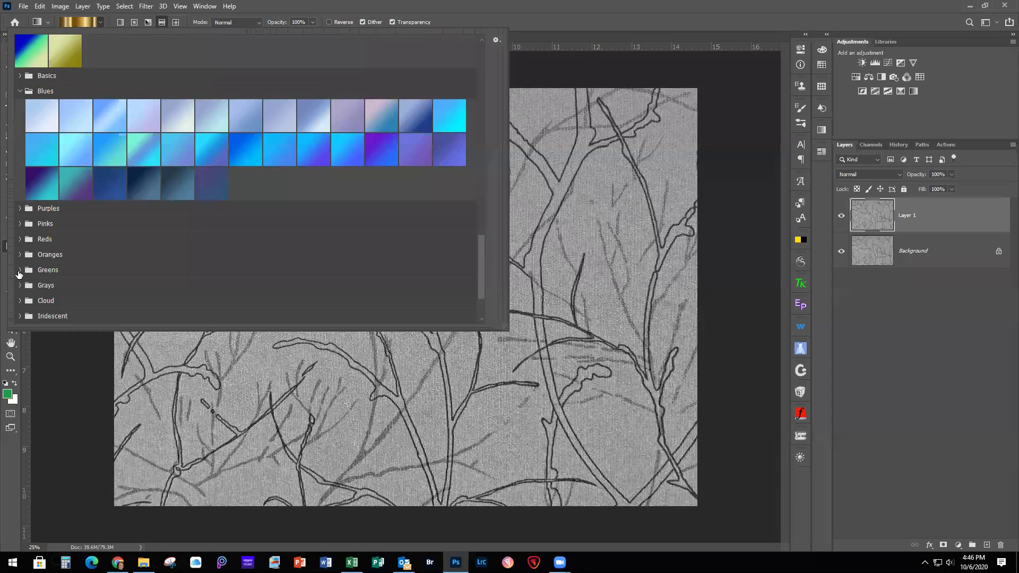
click(18, 271)
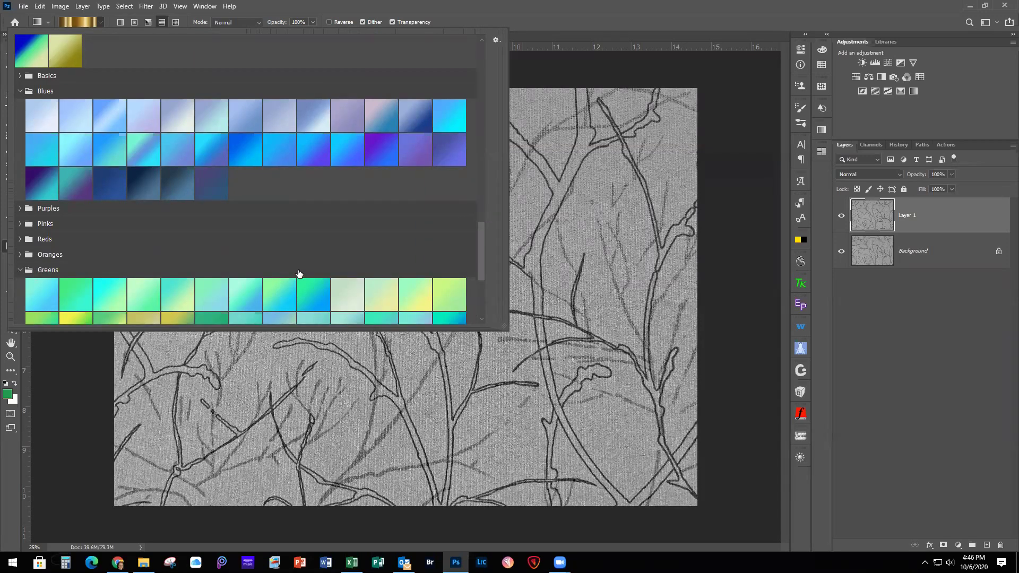
scroll(299, 273, down, 2)
scroll(299, 273, down, 4)
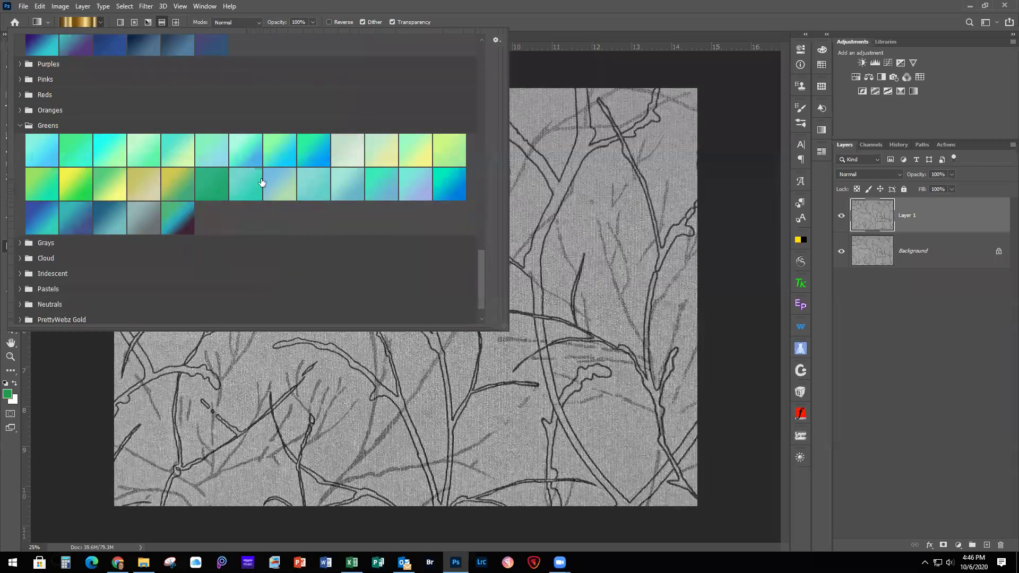
double_click(314, 150)
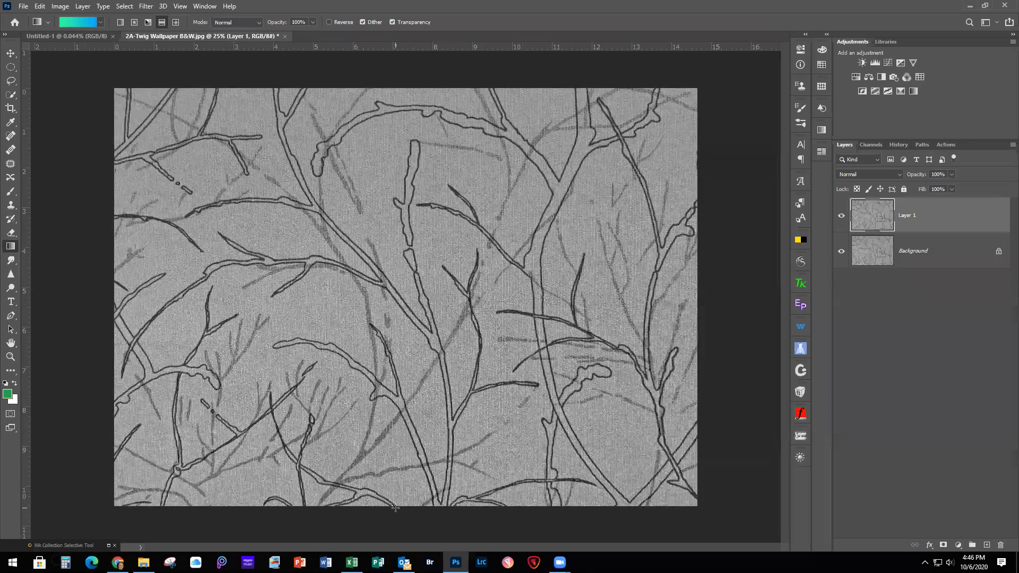
drag(395, 508, 400, 88)
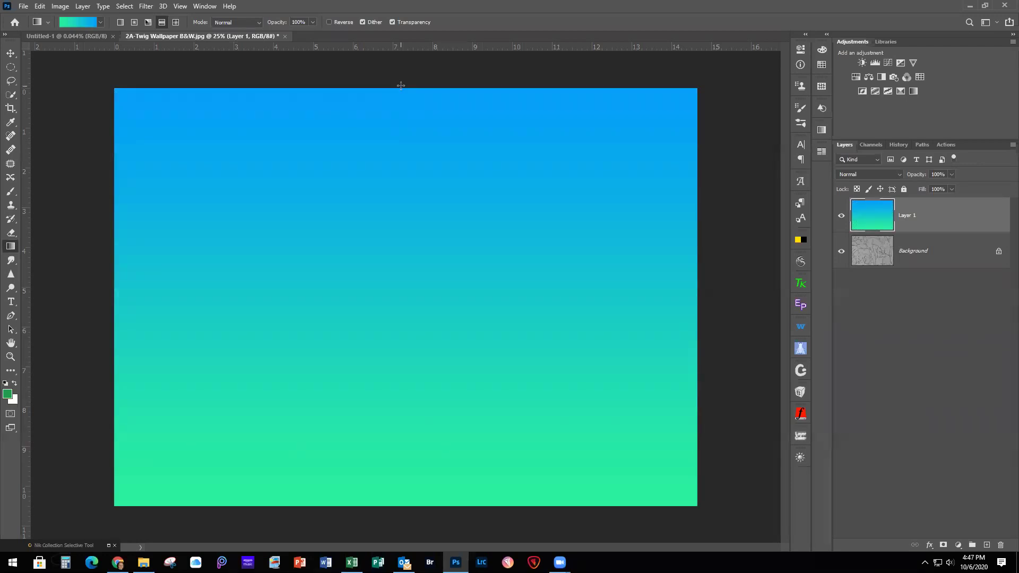
Set the gradient layer's blend mode to Overlay and its opacity to 80%.
click(881, 173)
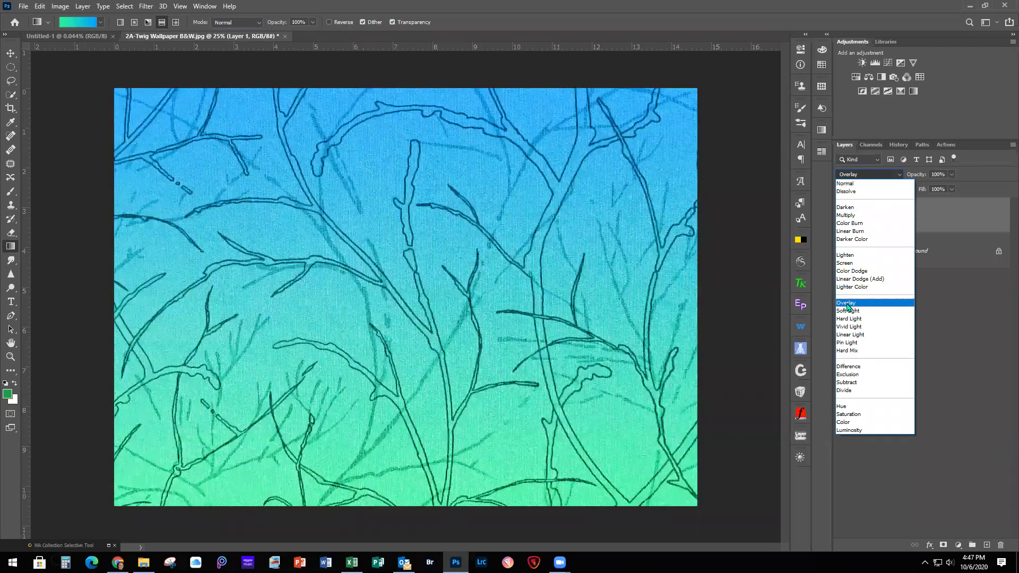
click(848, 304)
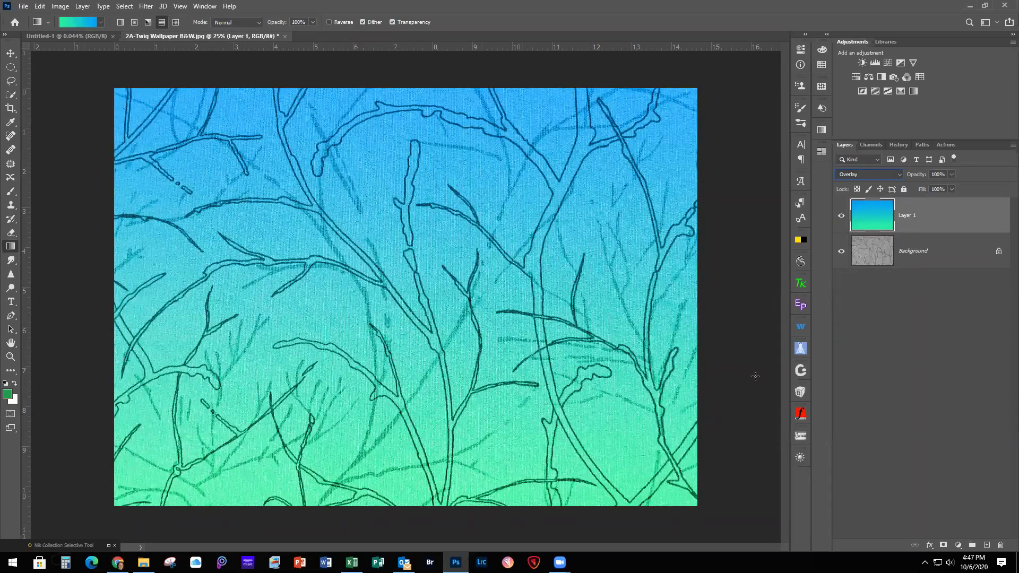
click(952, 174)
drag(953, 188, 943, 190)
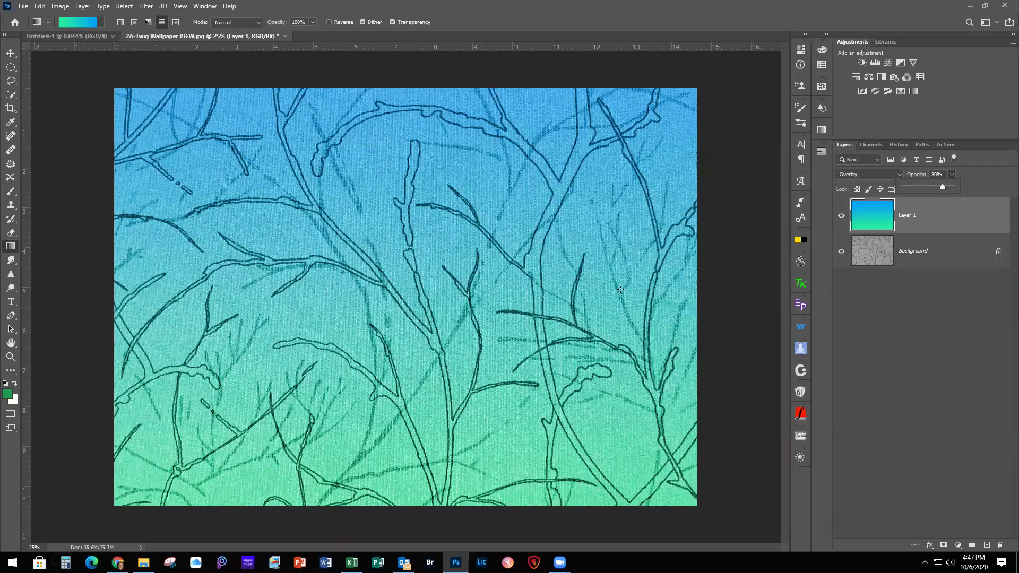
Close the twig wallpaper image without saving the changes.
click(23, 7)
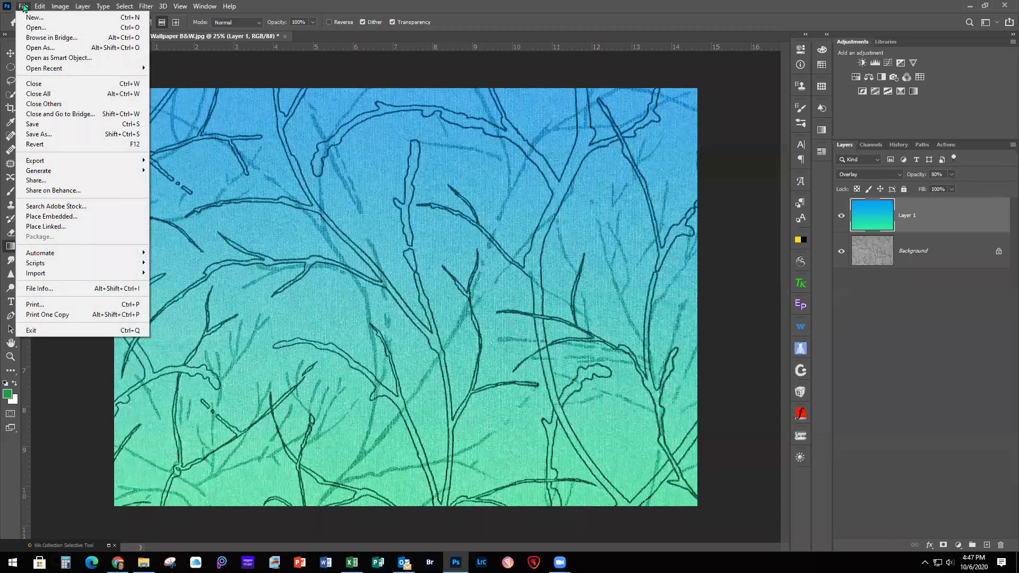
click(39, 85)
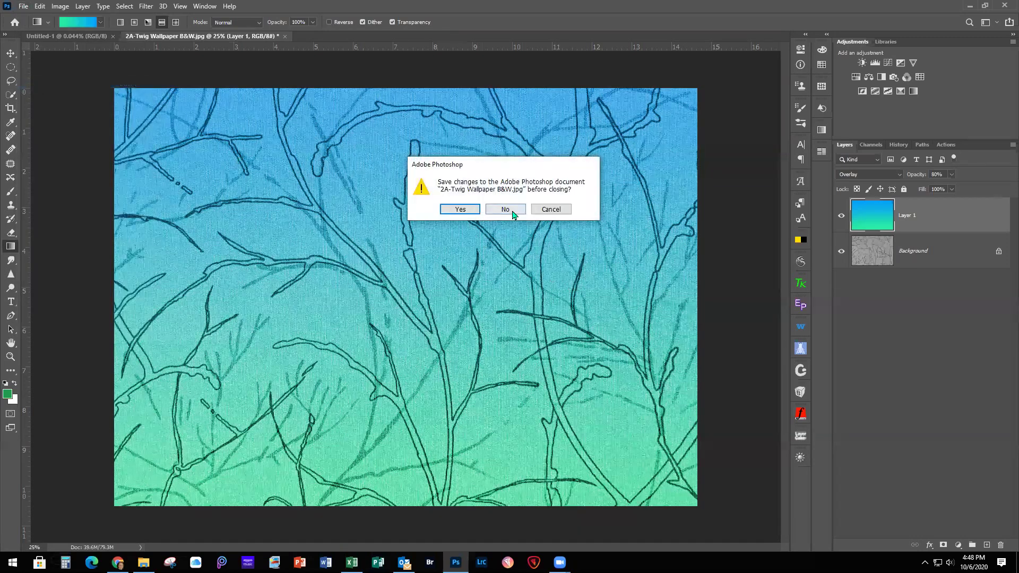
click(505, 210)
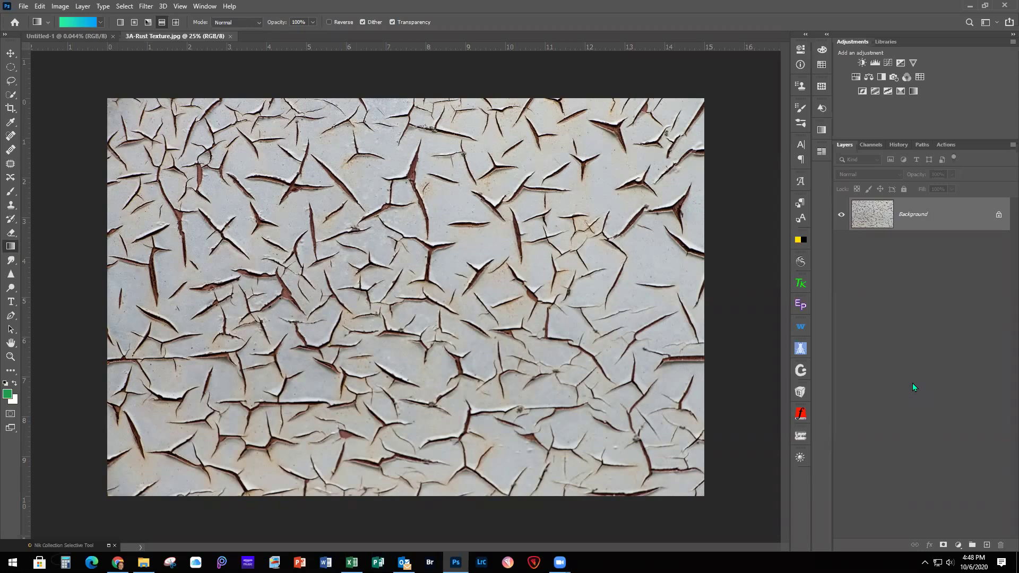
Duplicate the background layer of 3A-Rust Texture.jpg and send the copy to the Topaz Studio 2 filter.
key(ctrl+j)
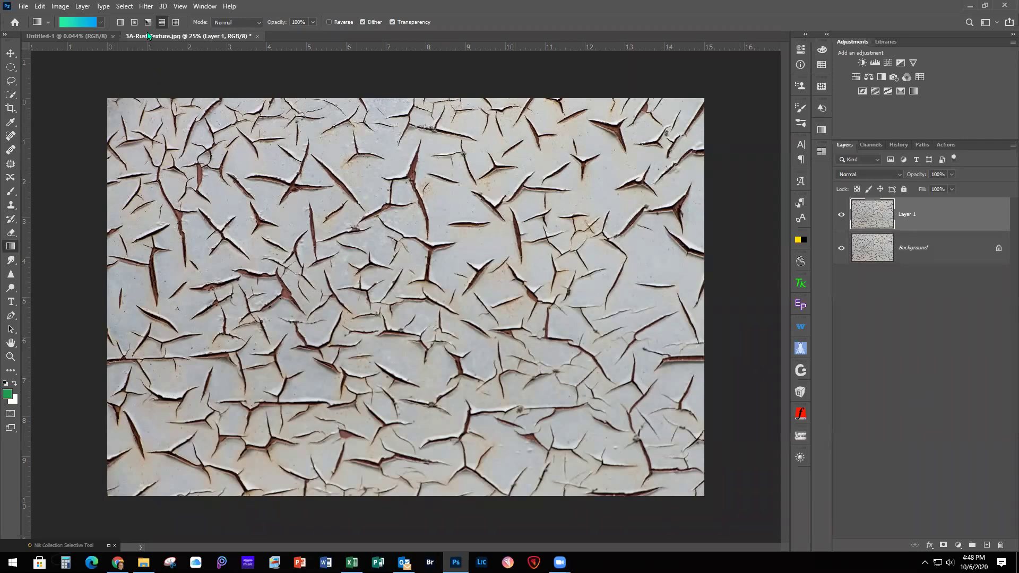
click(146, 7)
mouse_move(218, 325)
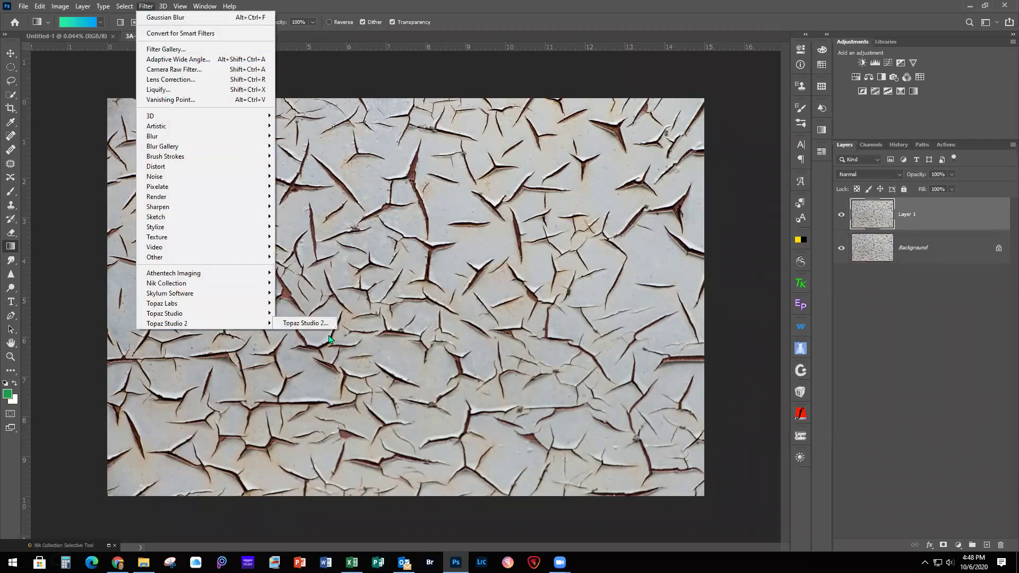
click(321, 324)
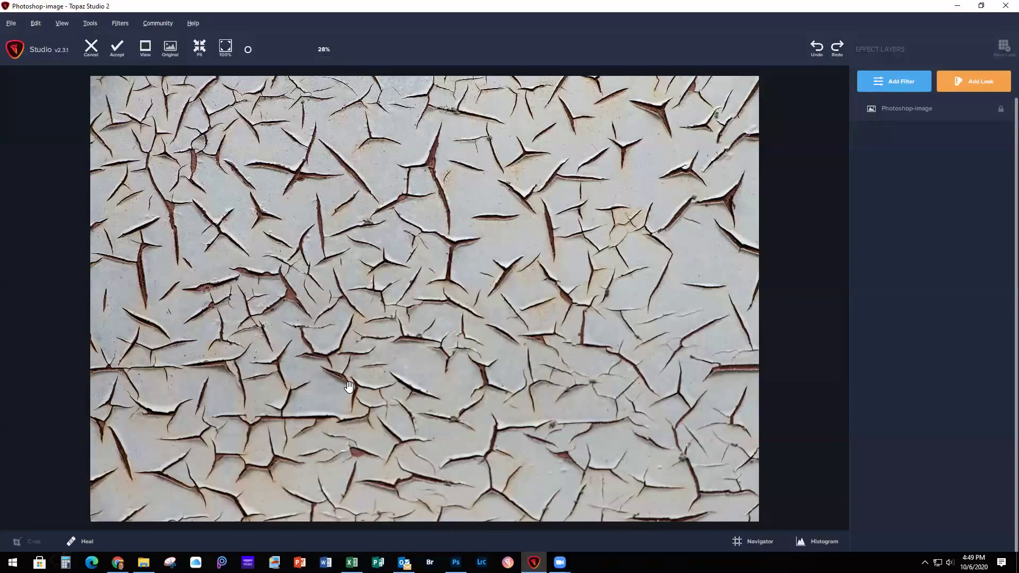
Add an Impression filter with the splayed type09 stroke and set the number of strokes to Low.
click(898, 84)
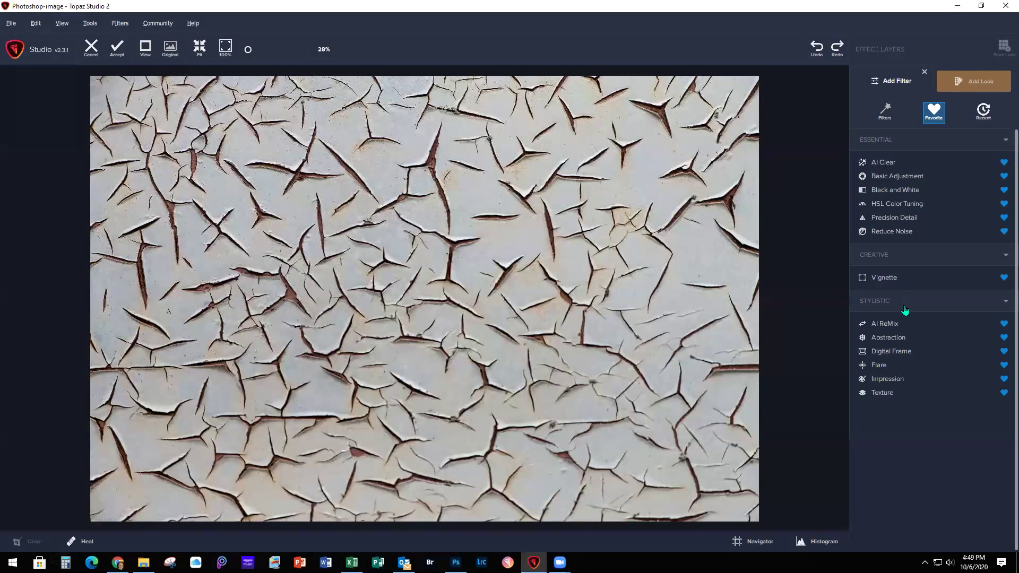
click(886, 379)
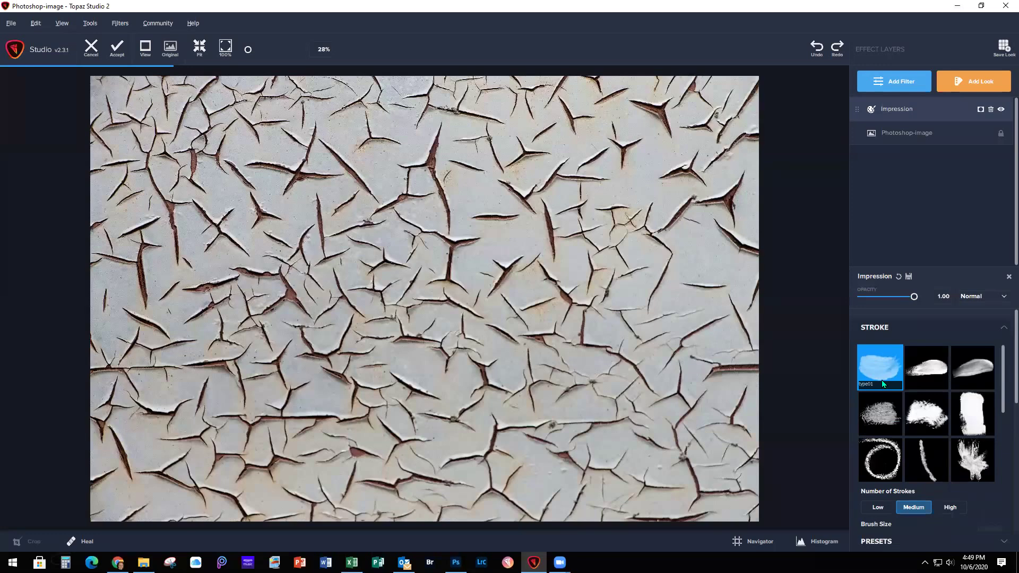
scroll(907, 410, down, 2)
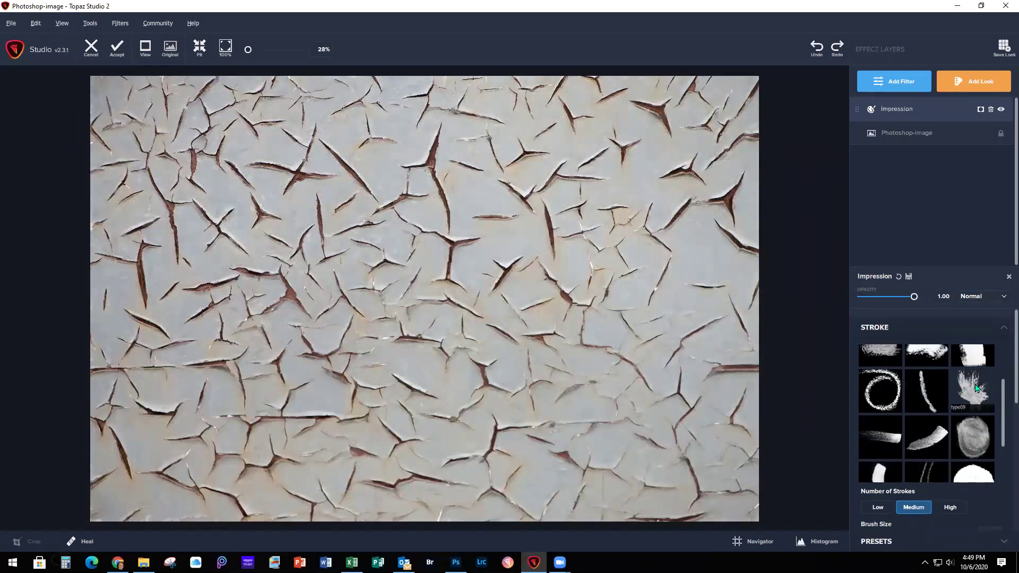
click(977, 389)
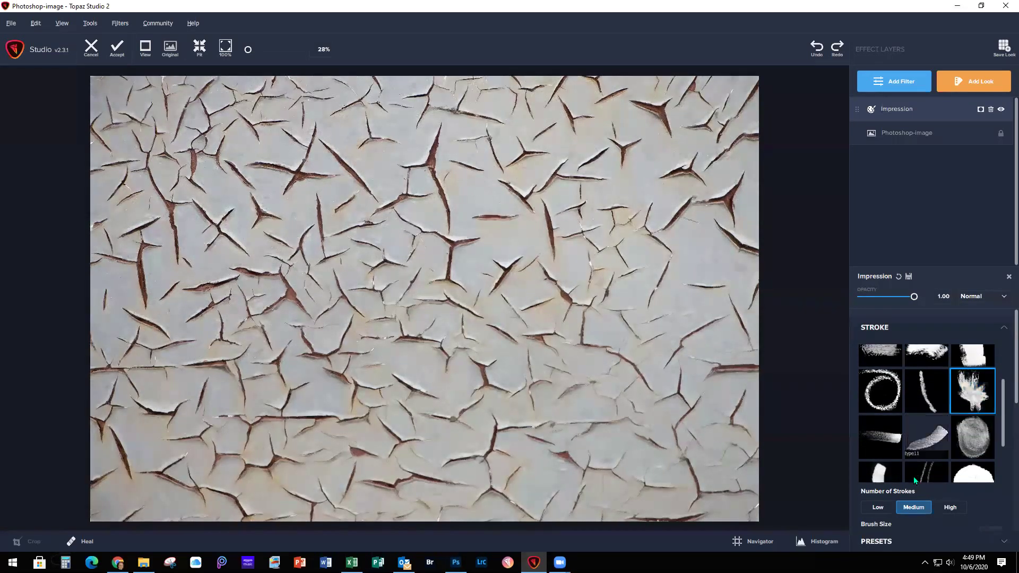
click(877, 505)
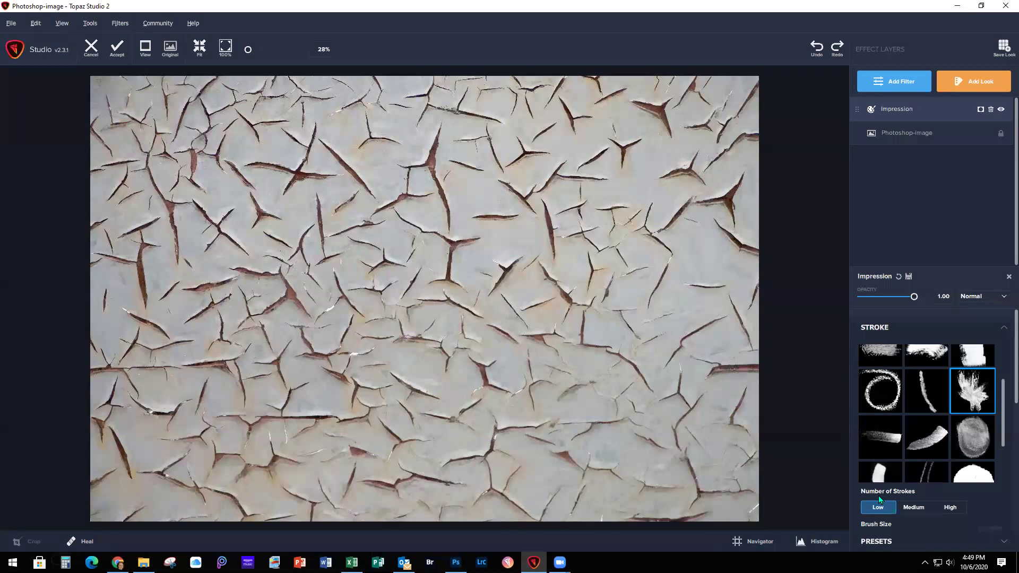
Set the Impression brush size to 0.10, paint volume to 0.15 and paint opacity to 0.36.
click(1002, 480)
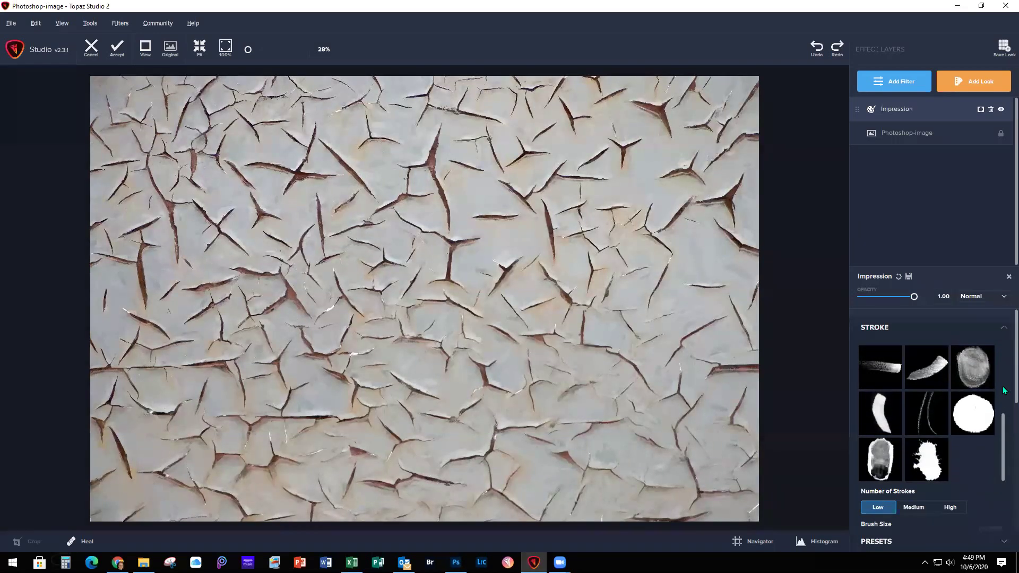
scroll(1003, 390, down, 3)
scroll(1003, 390, down, 2)
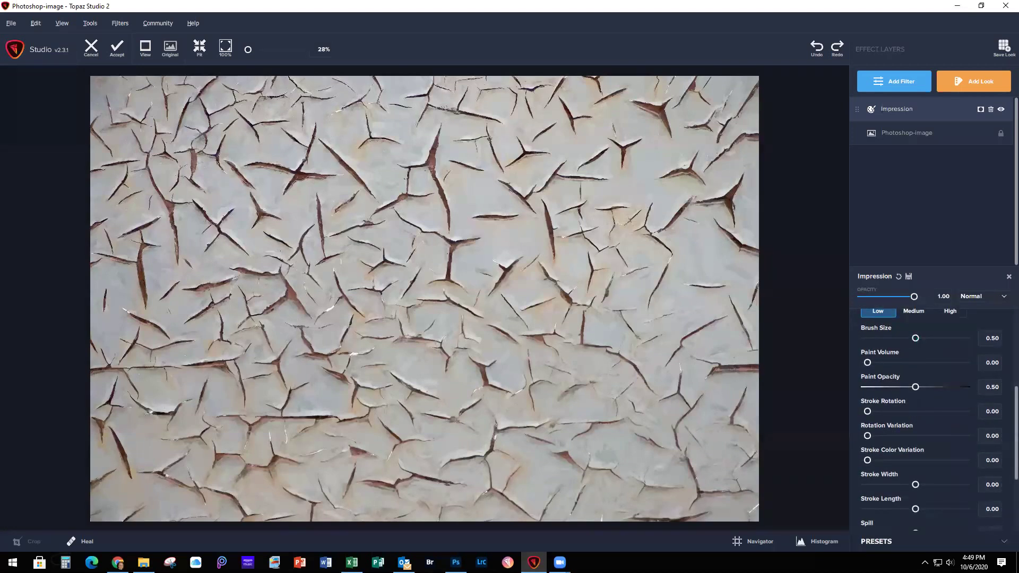
click(992, 340)
text(.10)
key(Tab)
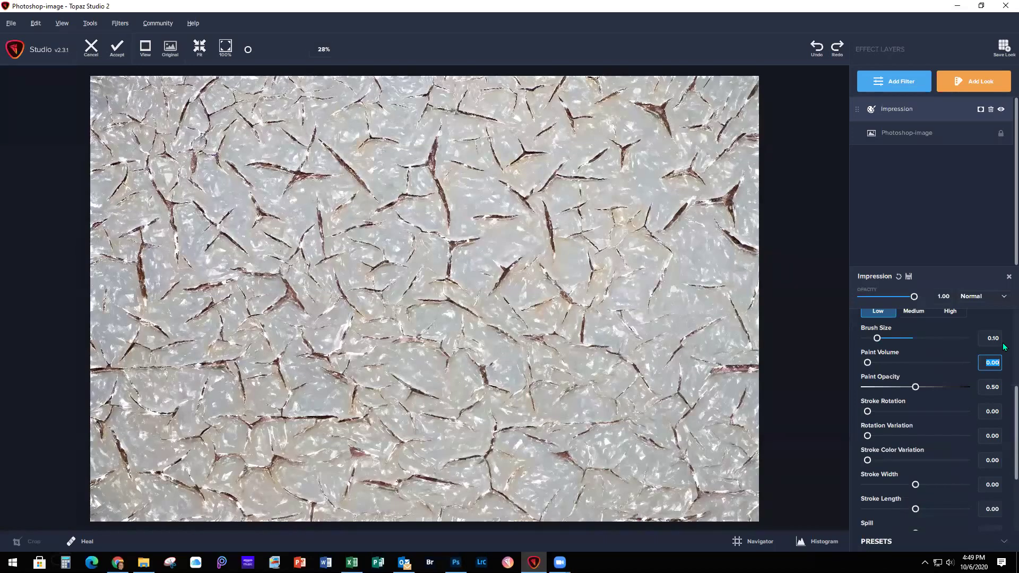
text(.15)
key(Return)
key(Tab)
text(.36)
key(Tab)
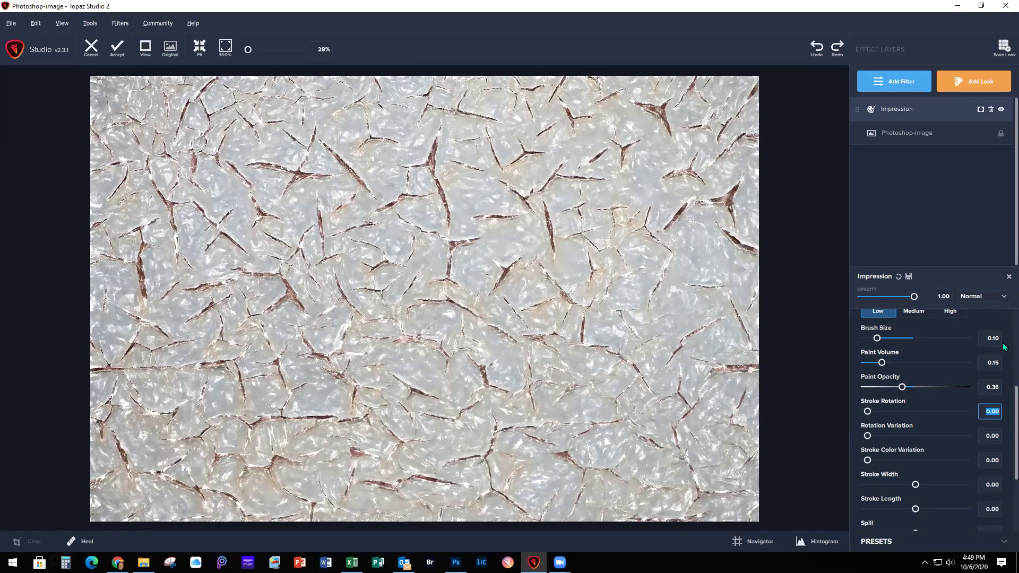
Set the Impression stroke rotation to 0.07 and the rotation variation to 0.23.
text(.07)
key(Tab)
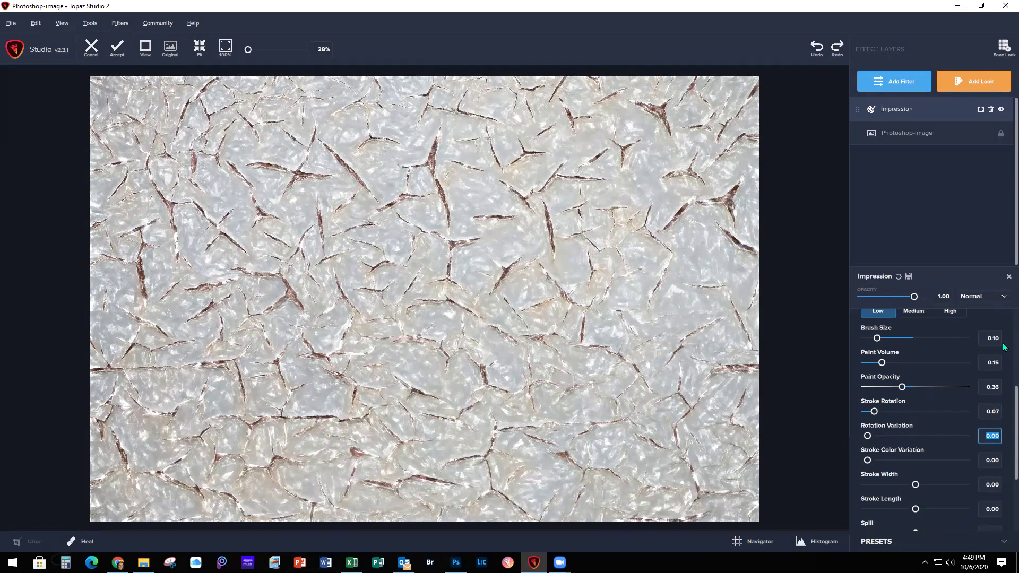
text(.23)
key(Tab)
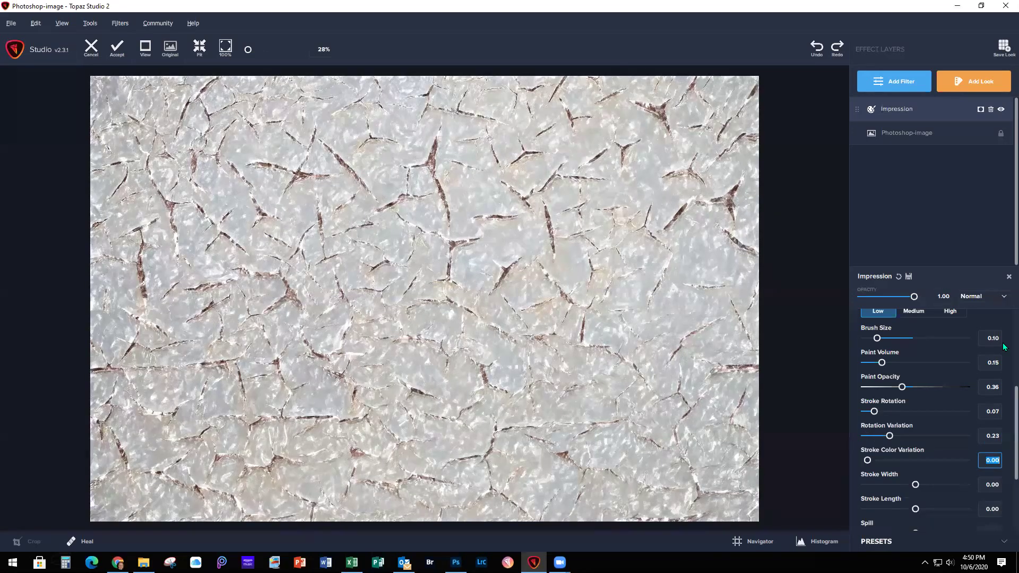
Set the Impression stroke color variation to 0.20, stroke width to 0.33 and stroke length to 0.28.
text(.20)
key(Return)
key(Tab)
text(.33)
key(Tab)
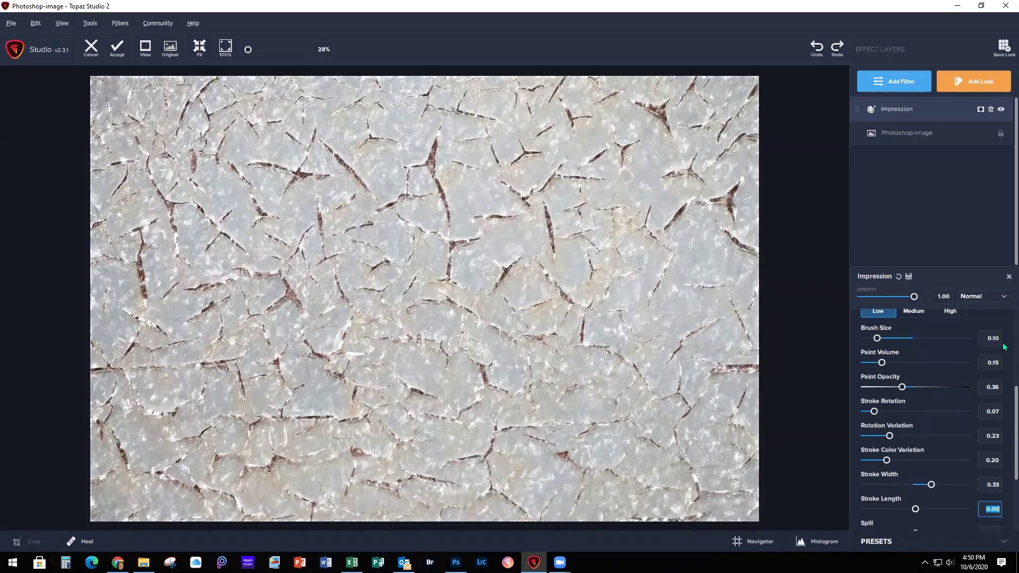
text(.28)
key(Return)
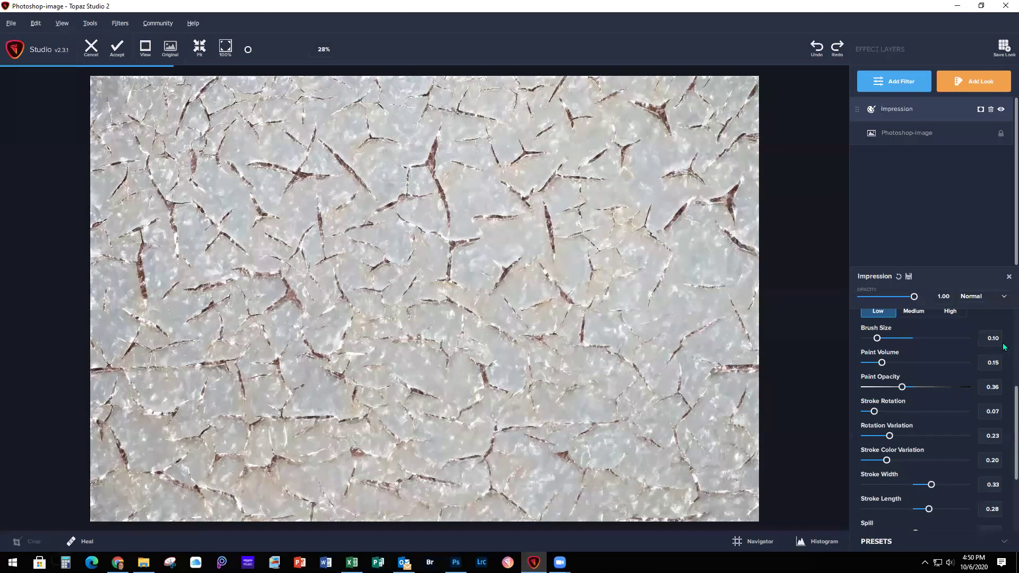
Set the Impression spill to 0.72 and the smudge to 0.31.
scroll(1004, 404, down, 2)
scroll(1004, 403, down, 4)
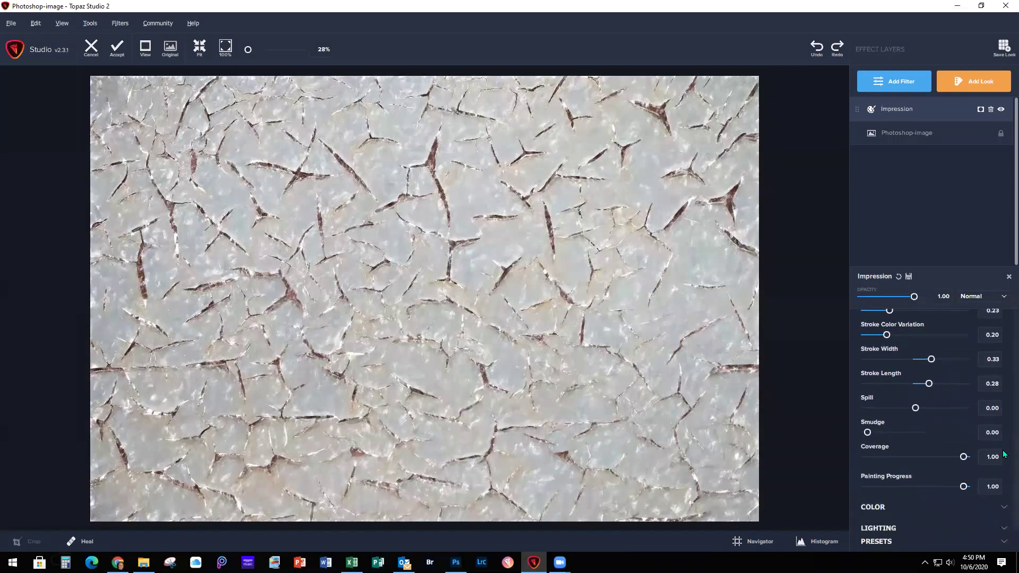
key(Tab)
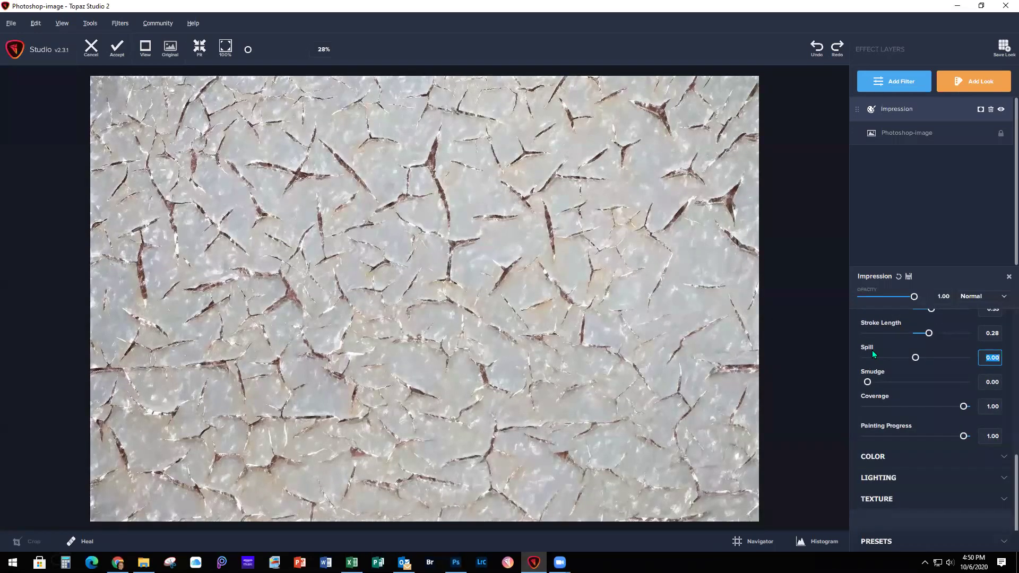
text(.72)
key(Return)
key(Tab)
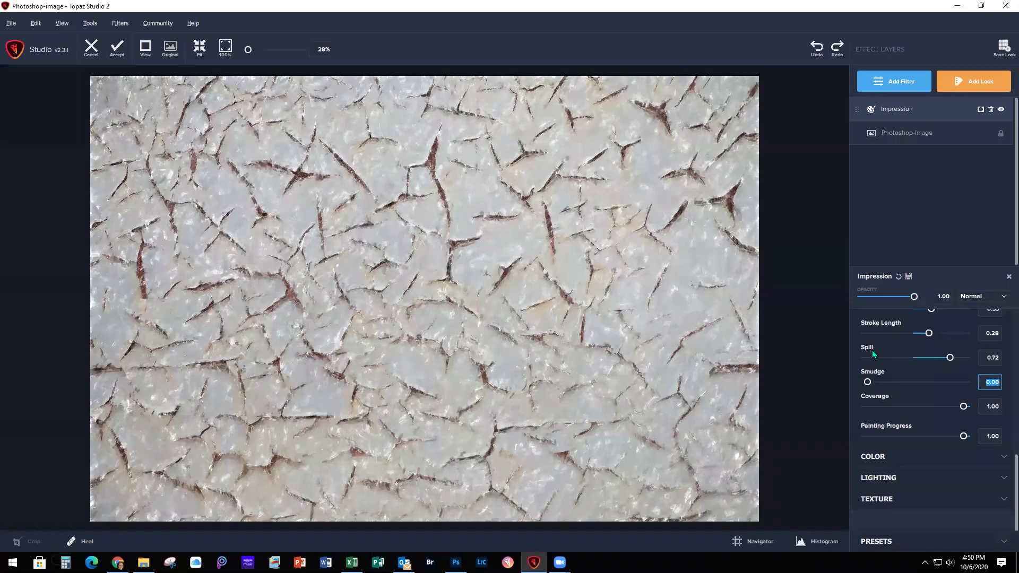
text(.31)
key(Return)
key(Tab)
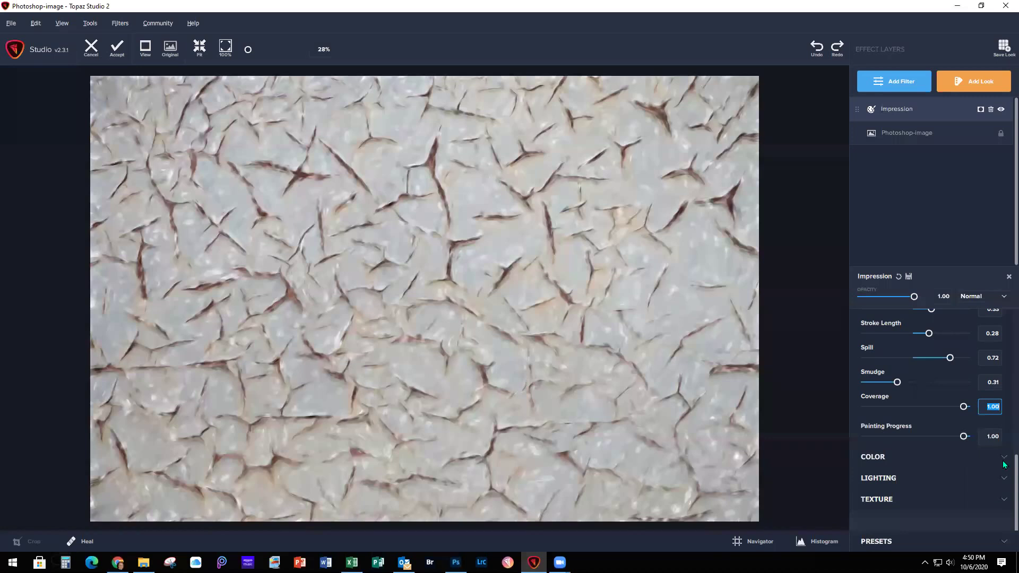
Set the Impression lighting to brightness 0.13, highlight -0.18 and shadow 0.24.
click(1004, 478)
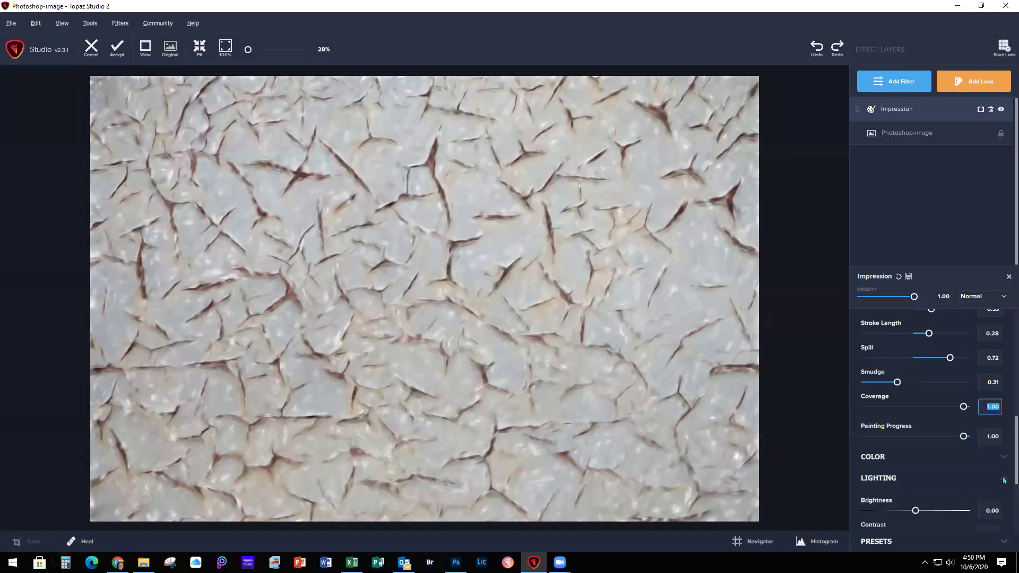
scroll(979, 473, down, 2)
scroll(979, 469, down, 2)
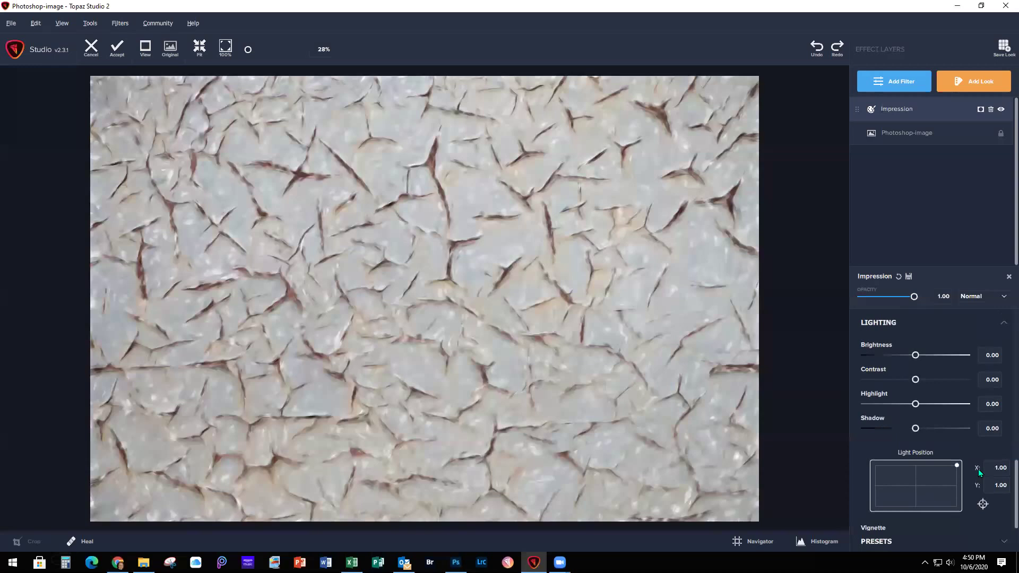
click(983, 356)
text(.13)
key(Tab)
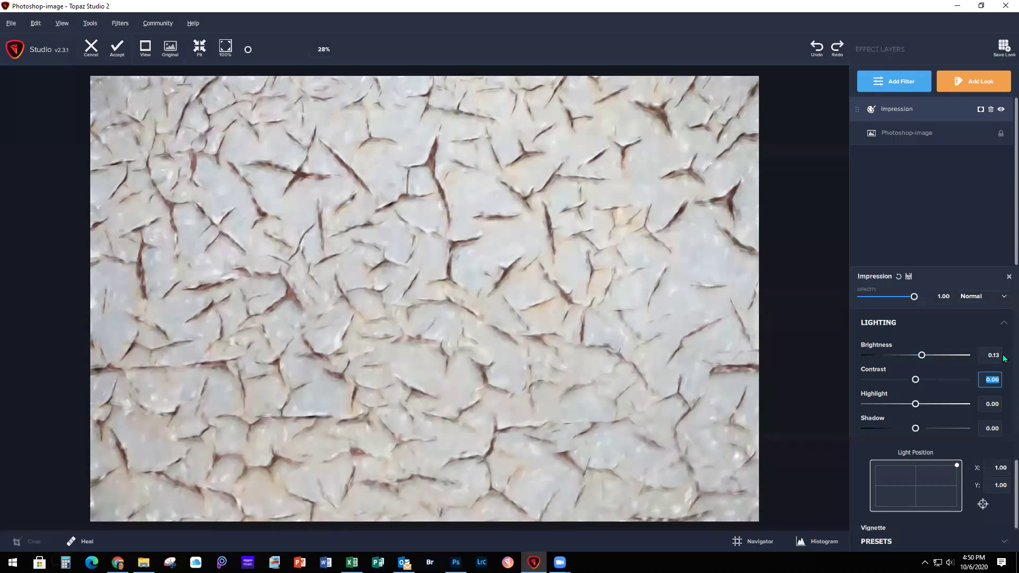
key(Tab)
text(-.18)
key(Tab)
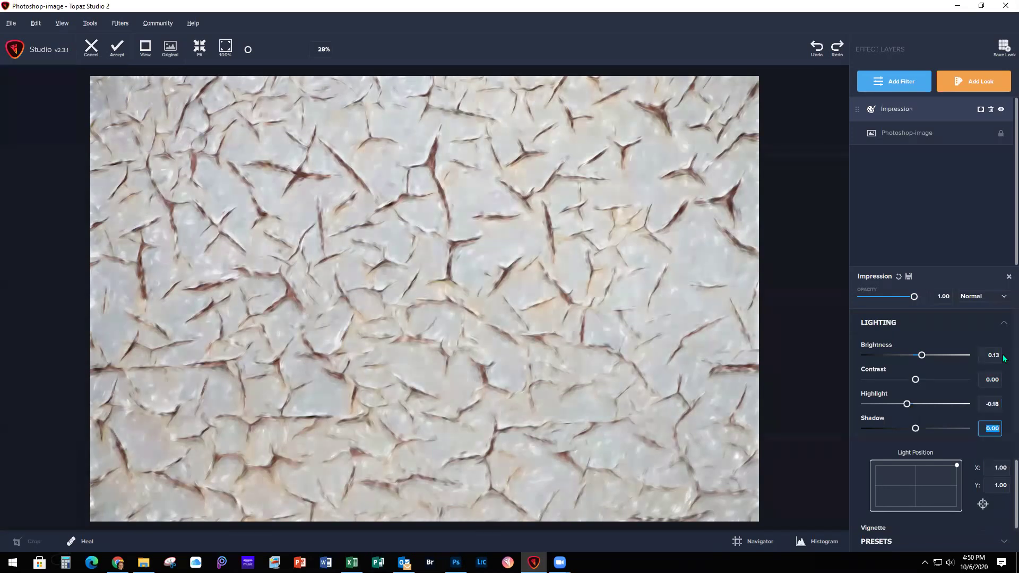
text(.24)
key(Tab)
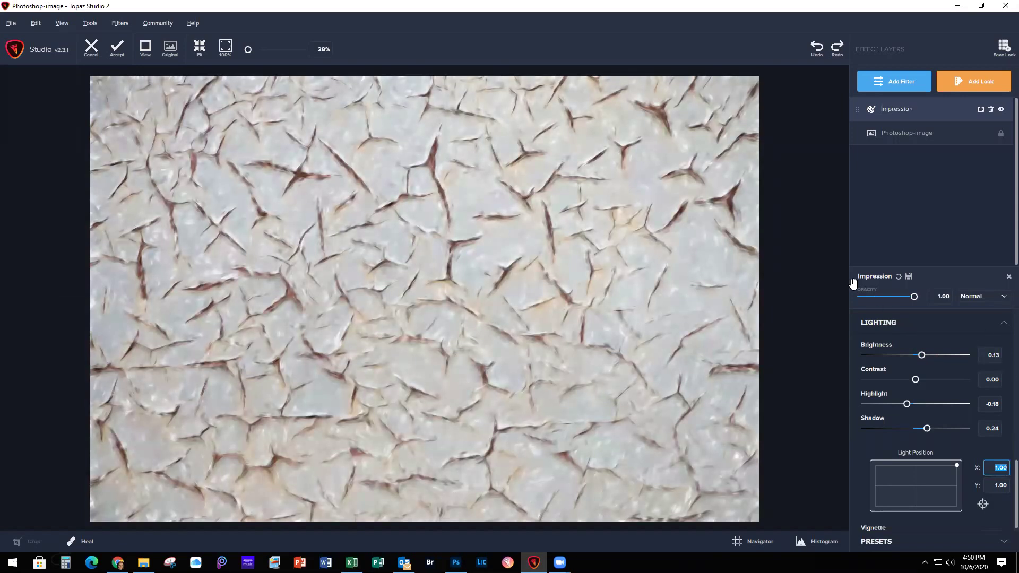
Change the Impression spill to -1.00, smudge to 0.88 and stroke length to 0.42, and accept the effect.
scroll(998, 385, up, 7)
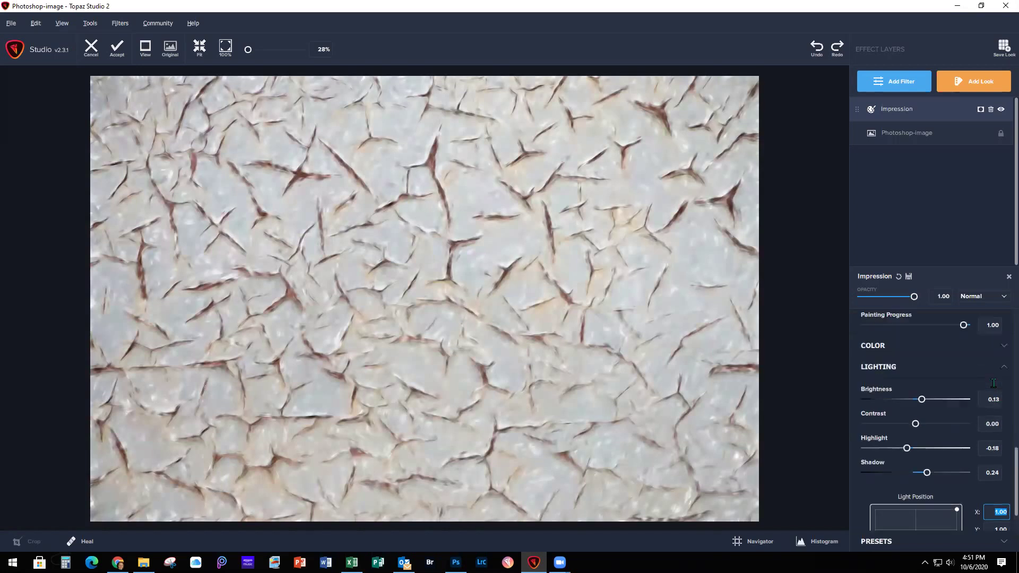
scroll(1003, 404, down, 3)
scroll(1003, 418, down, 1)
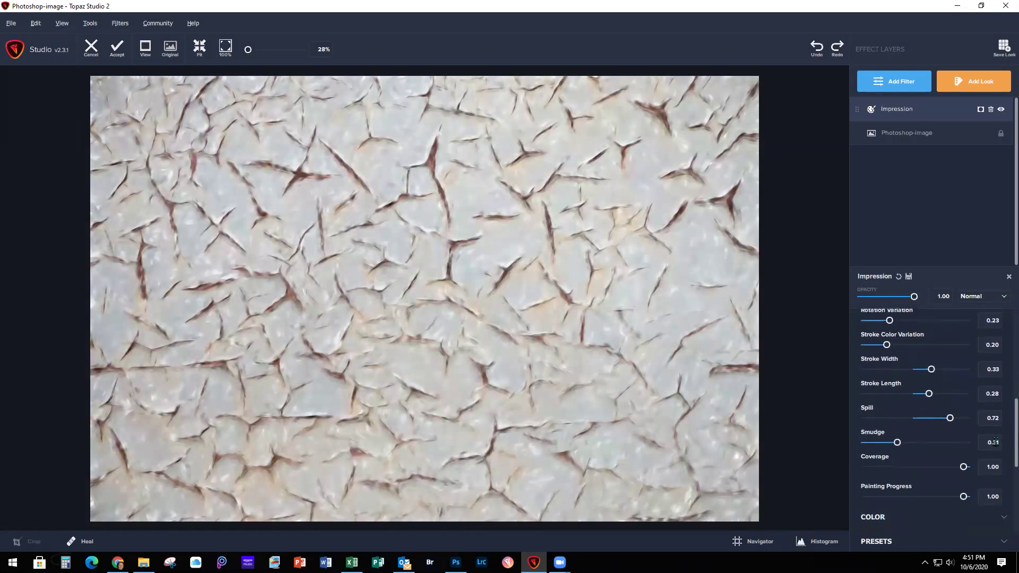
drag(951, 419, 898, 421)
drag(894, 419, 872, 419)
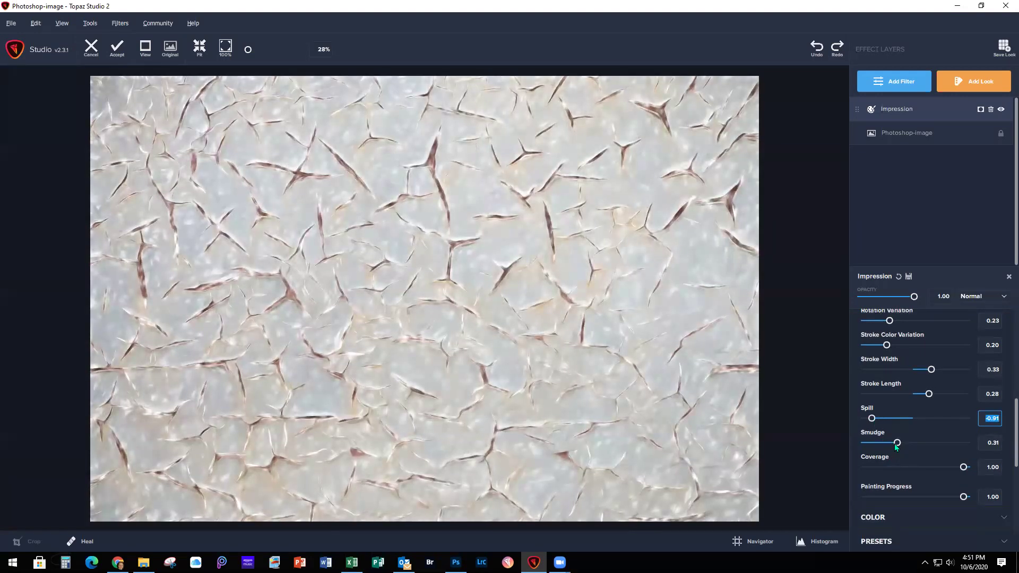
mouse_move(898, 443)
mouse_down()
mouse_move(881, 444)
mouse_move(934, 443)
mouse_up()
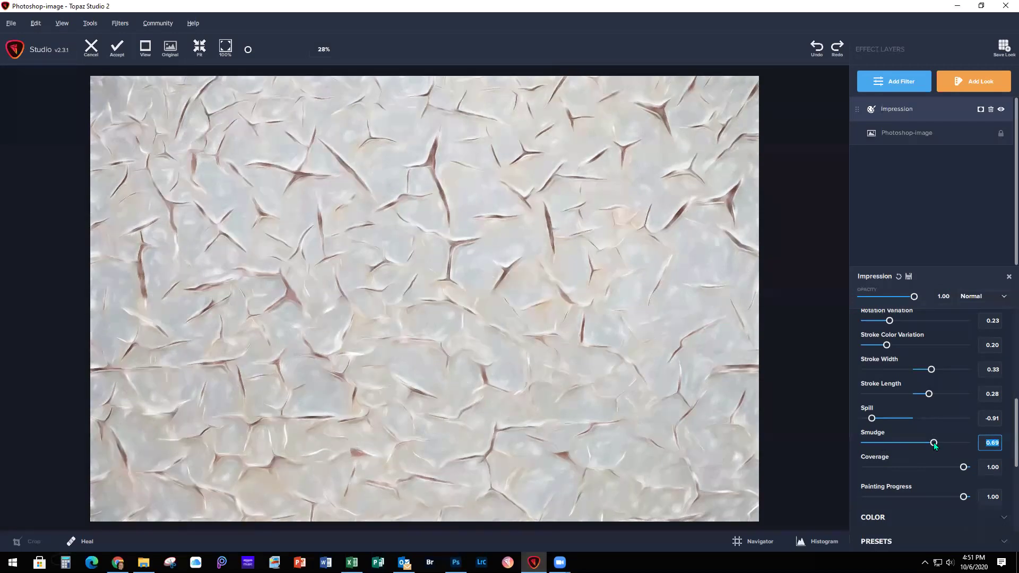
mouse_move(871, 419)
mouse_down()
mouse_move(894, 419)
mouse_move(868, 419)
mouse_up()
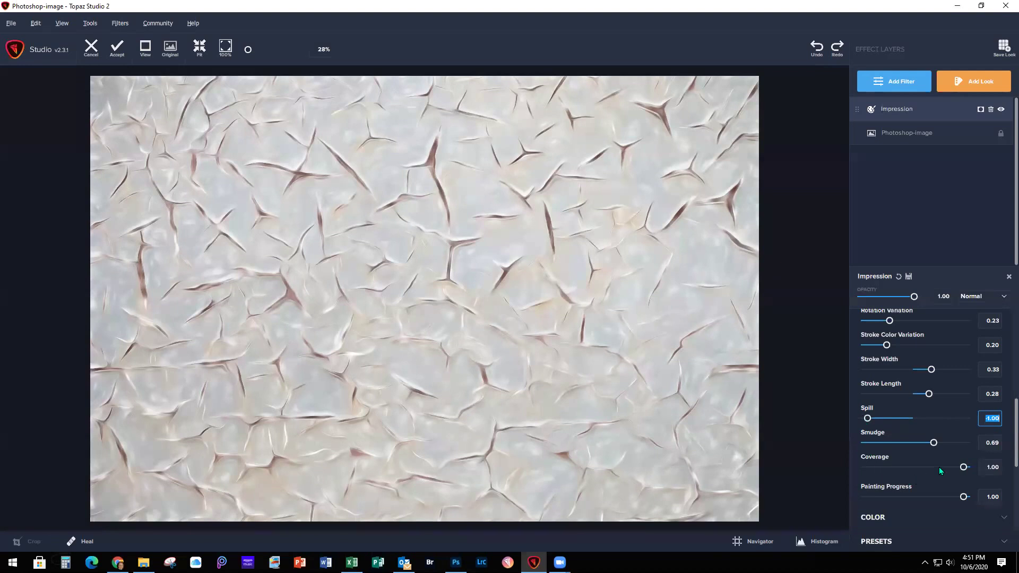
drag(934, 443, 953, 443)
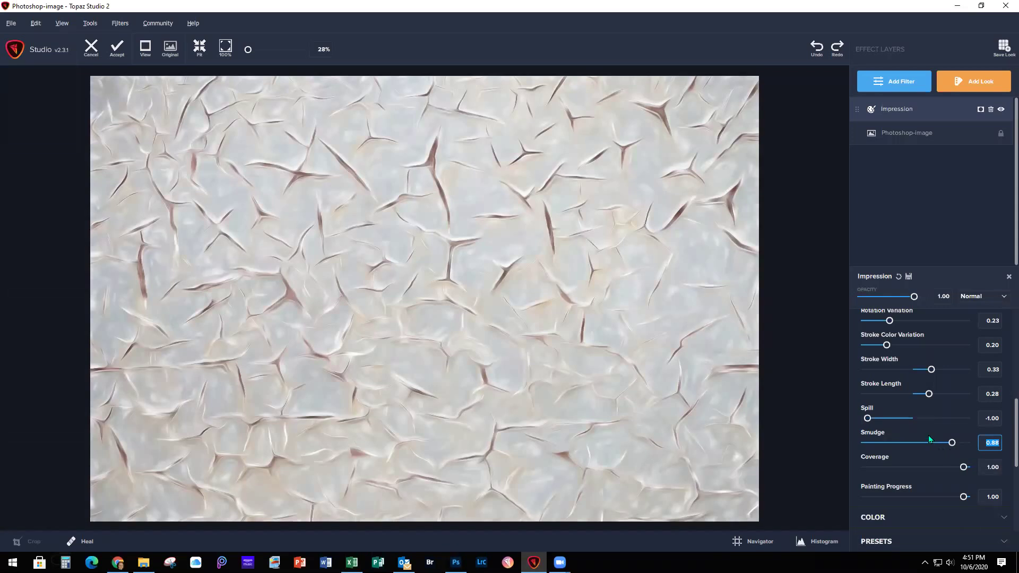
drag(929, 395, 936, 395)
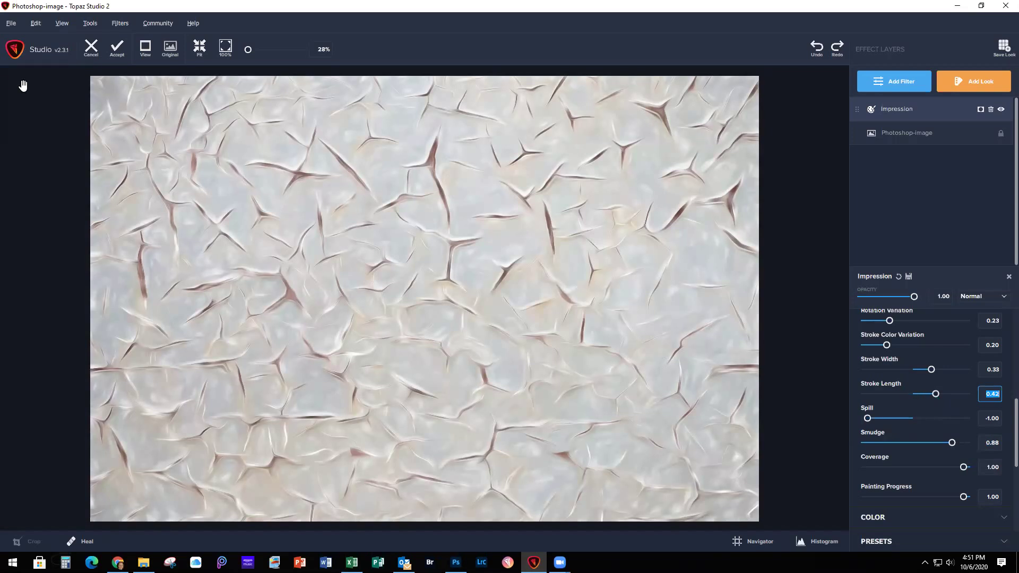
click(117, 50)
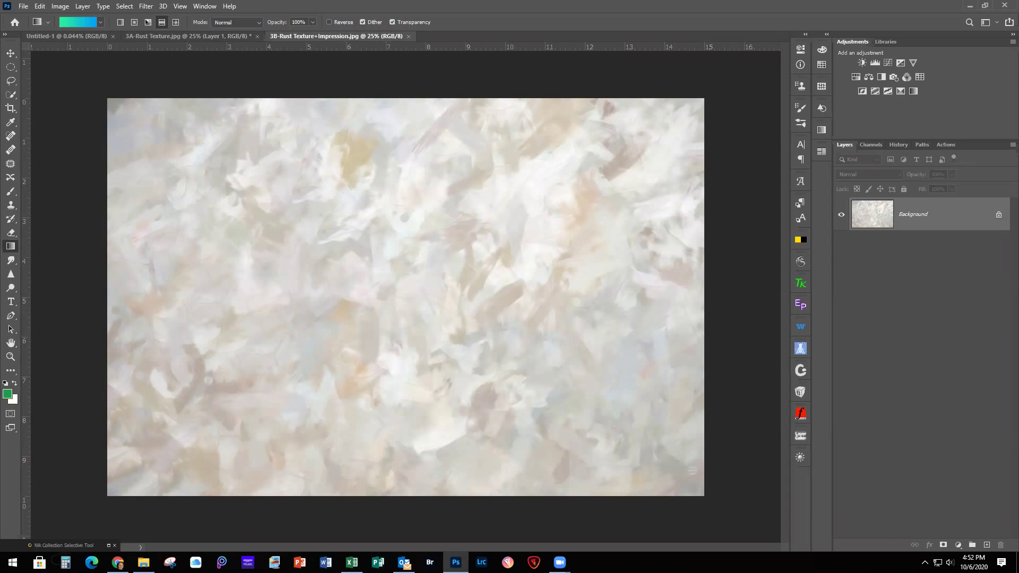
Open 3B-Rust Texture+Impression.tif in Photoshop and compare the texture with Layer 2 hidden and shown.
key(alt+Tab)
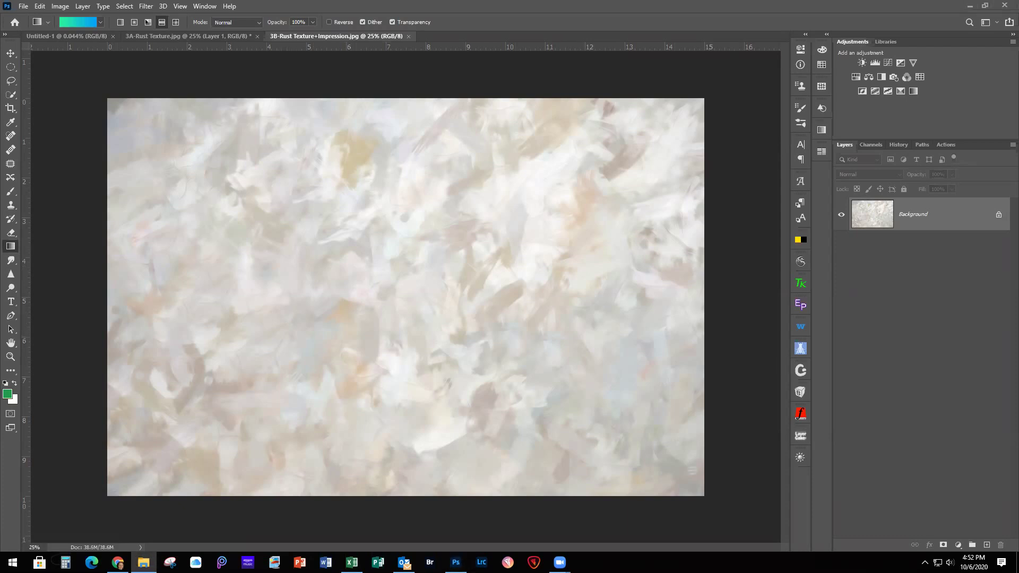
click(504, 247)
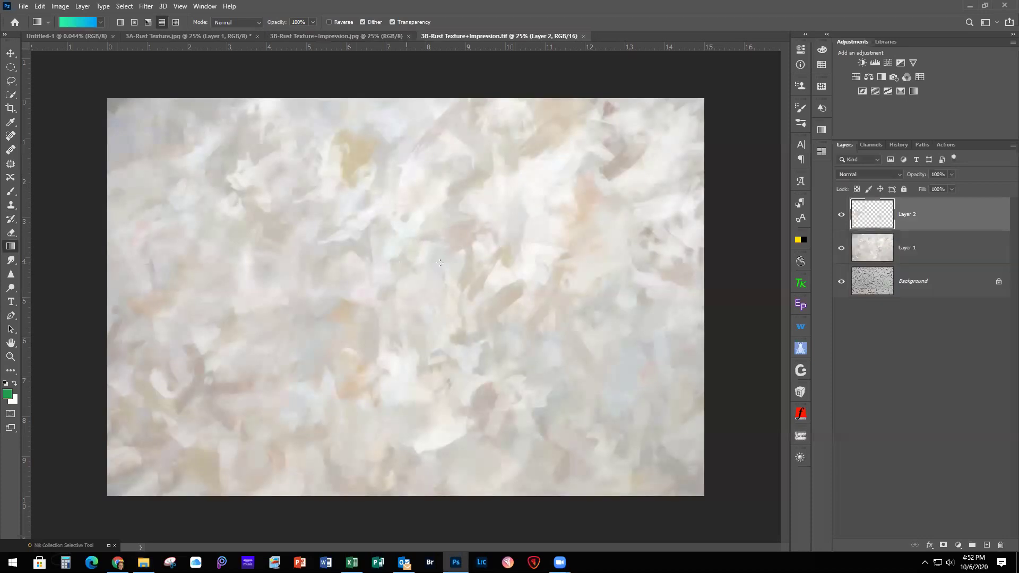
click(841, 216)
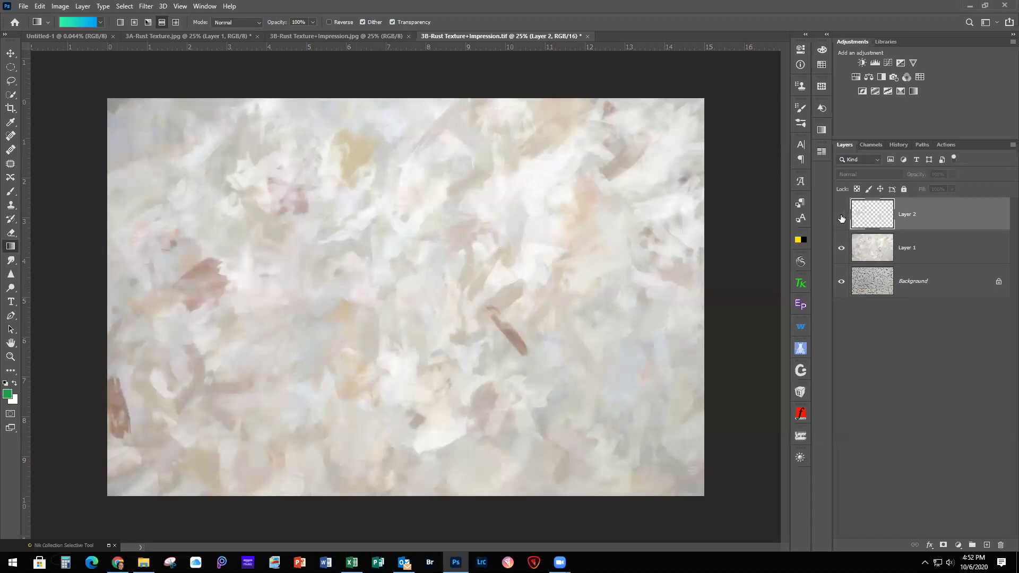
click(841, 215)
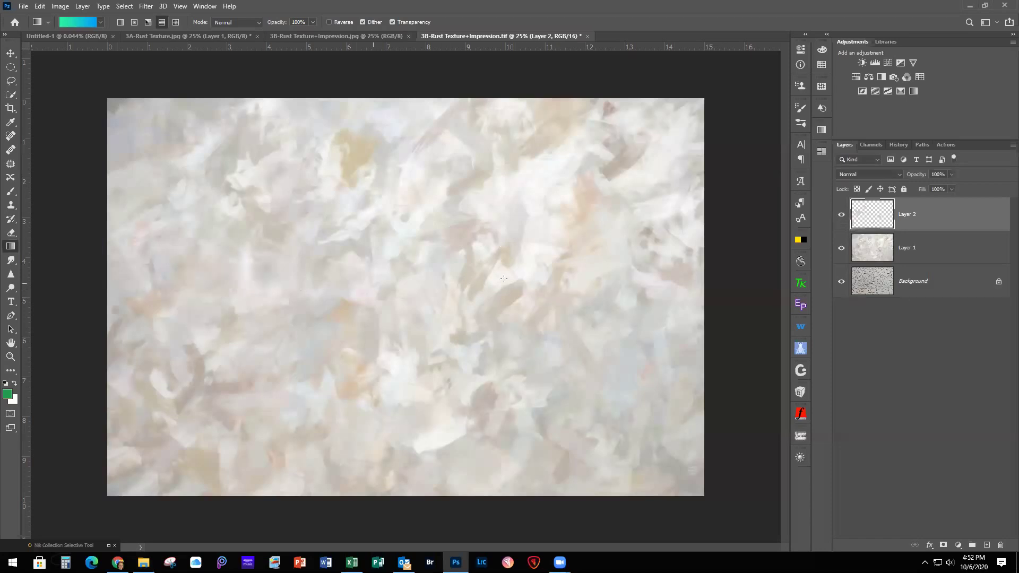
click(841, 215)
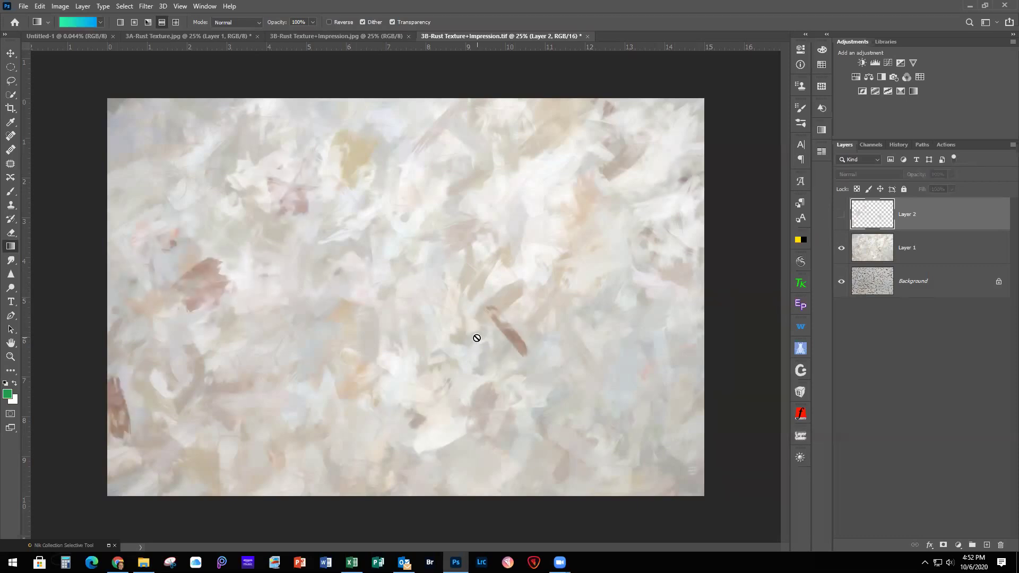
Close 3B-Rust Texture+Impression.jpg and 3B-Rust Texture+Impression.tif without saving changes.
click(296, 39)
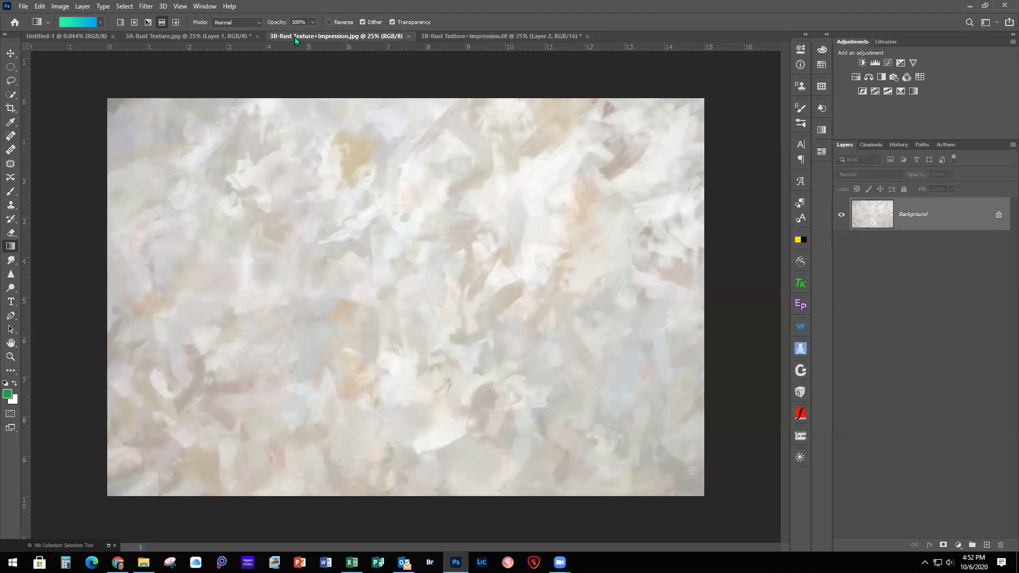
click(187, 36)
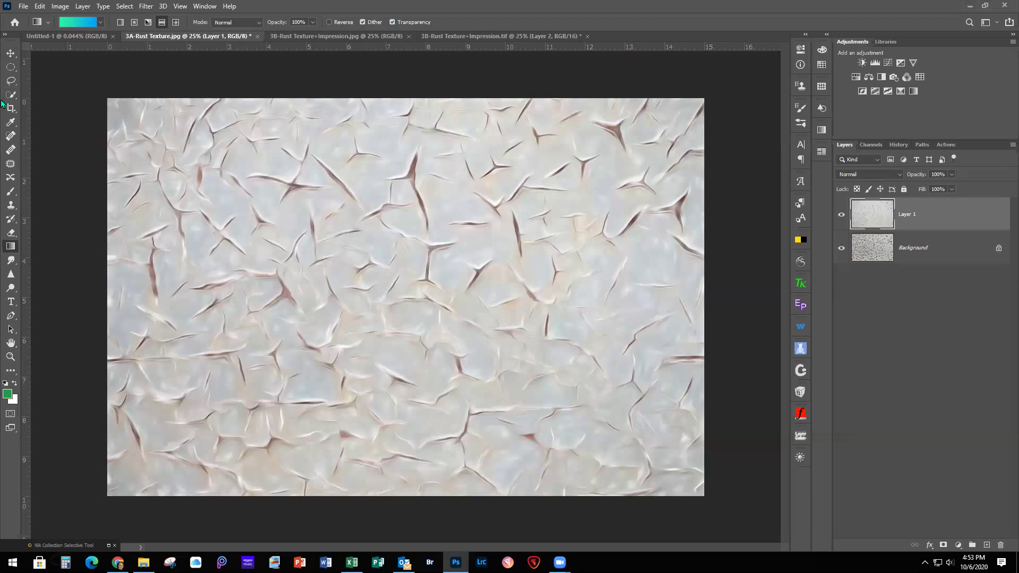
click(409, 36)
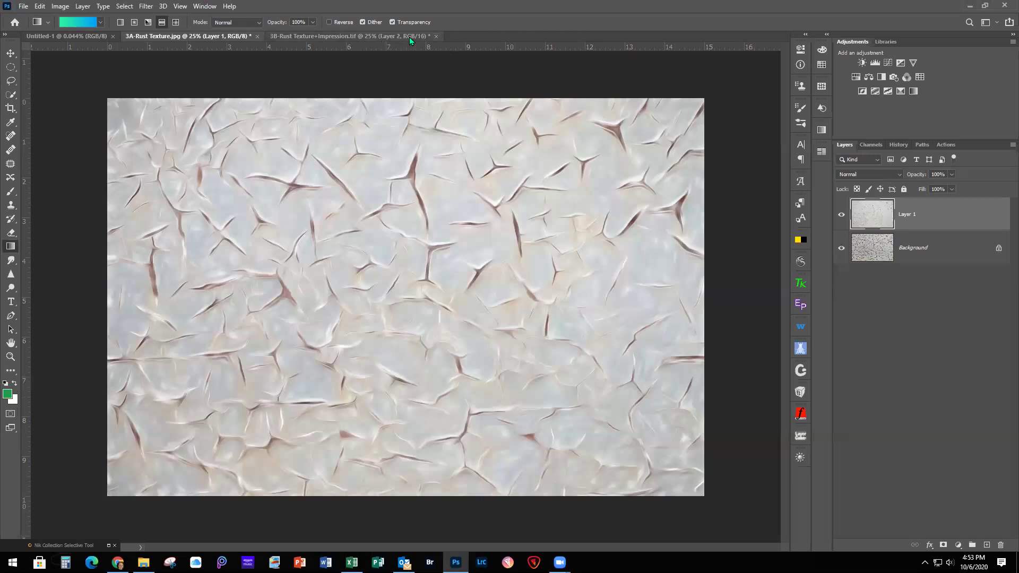
click(436, 37)
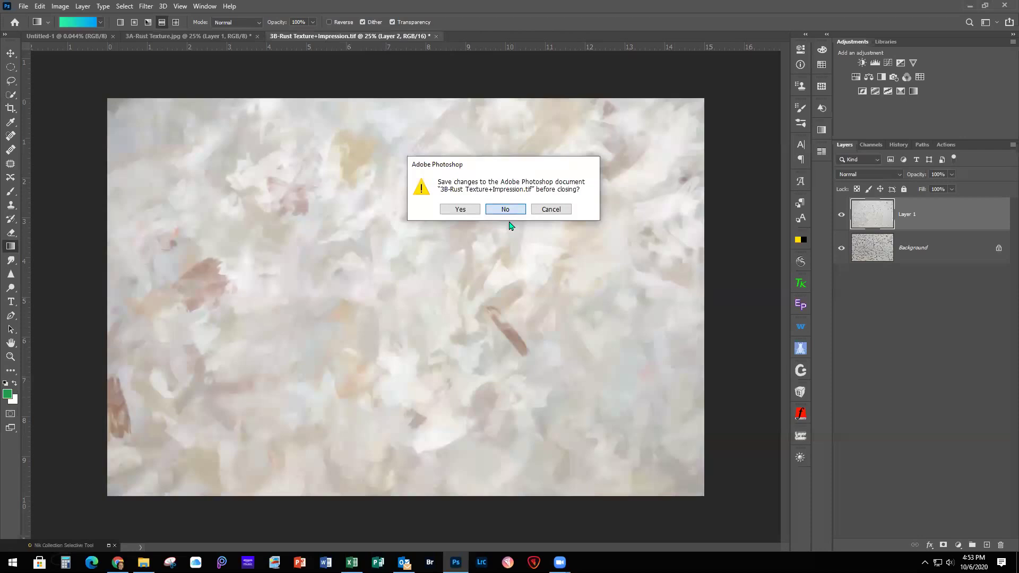
click(507, 211)
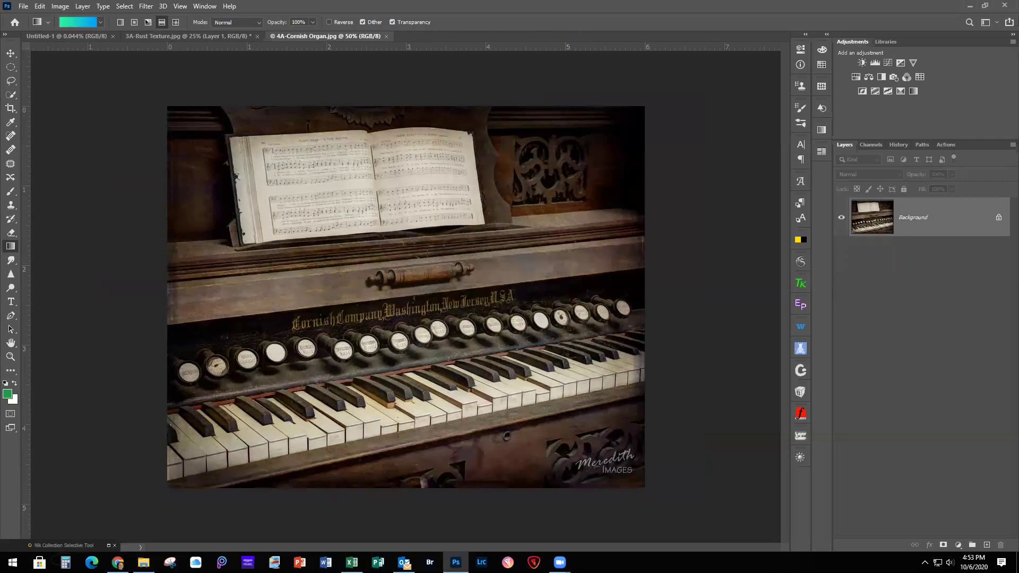
Copy the 3B-Rust Texture+Impression.jpg texture onto 4A-Cornish Organ.jpg as a new layer and close the texture document.
key(alt+Tab)
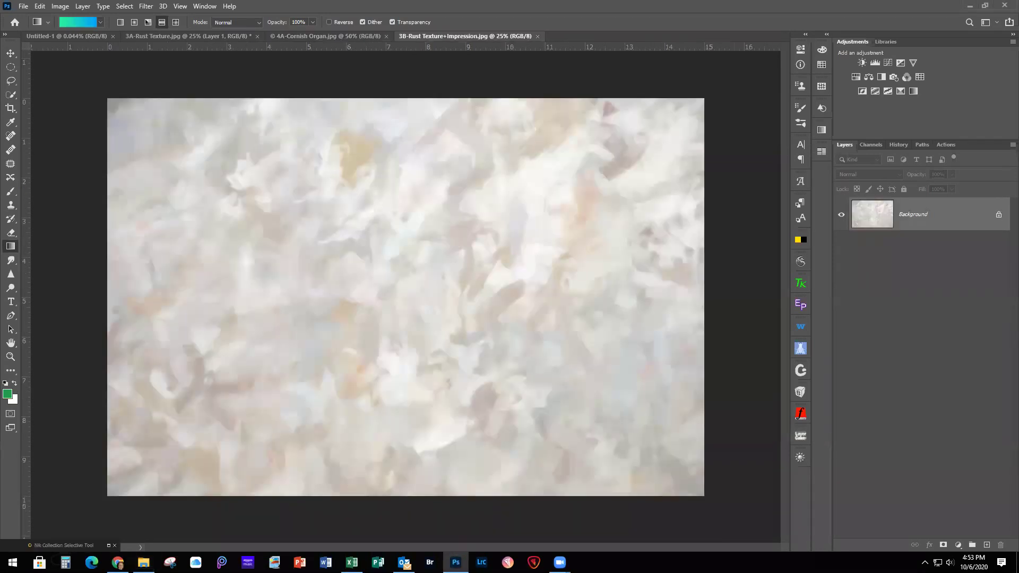
click(11, 53)
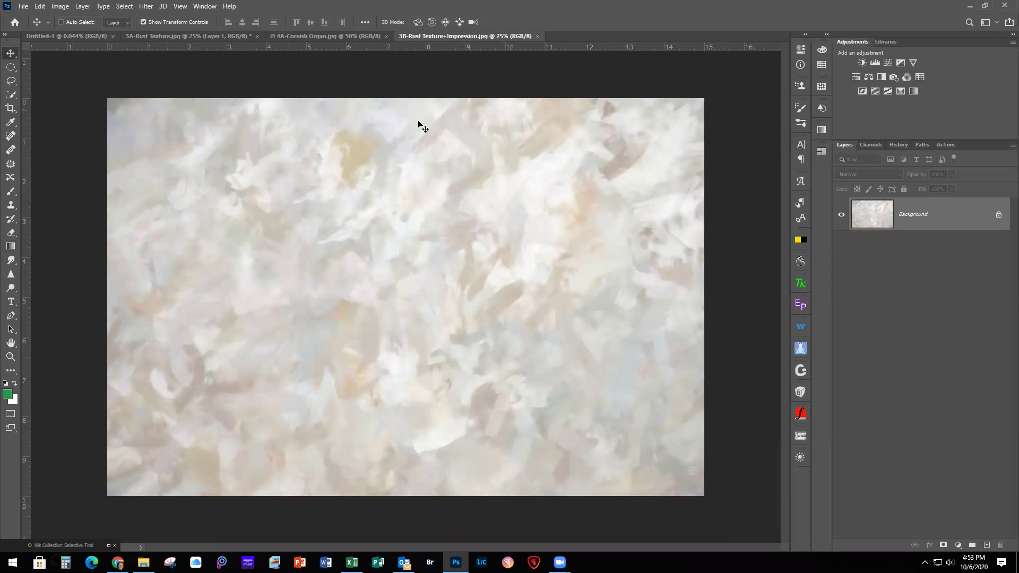
drag(421, 38, 553, 80)
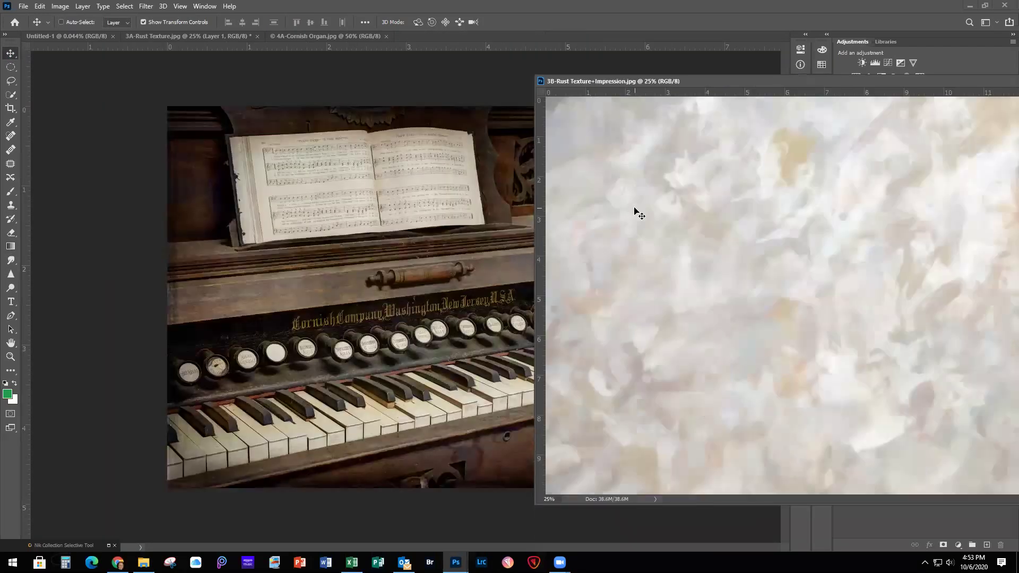
drag(681, 260, 325, 201)
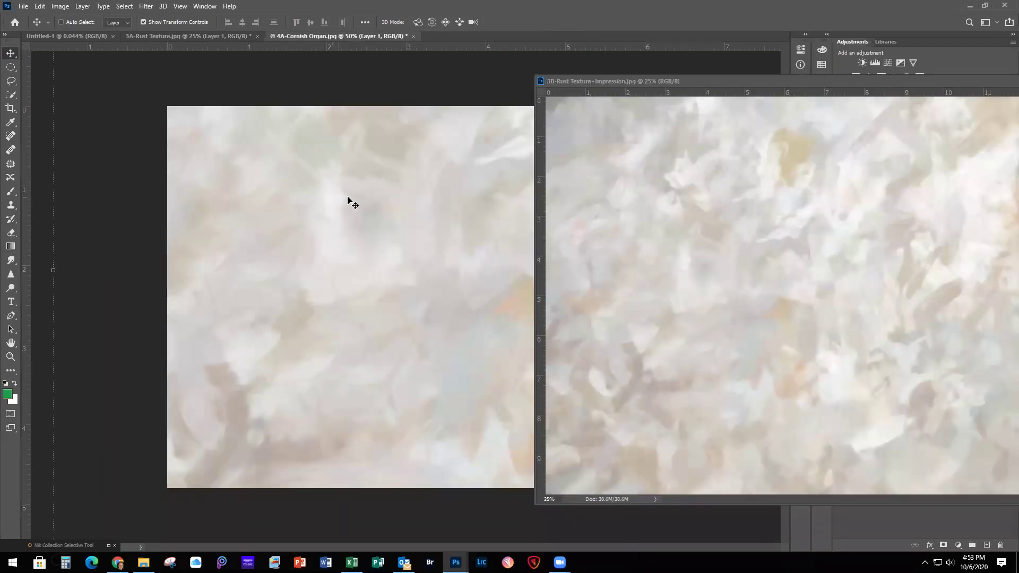
drag(878, 80, 629, 79)
click(889, 78)
Scale the texture layer to 40% width and 48% height and position it to cover the whole organ photo.
scroll(580, 226, down, 5)
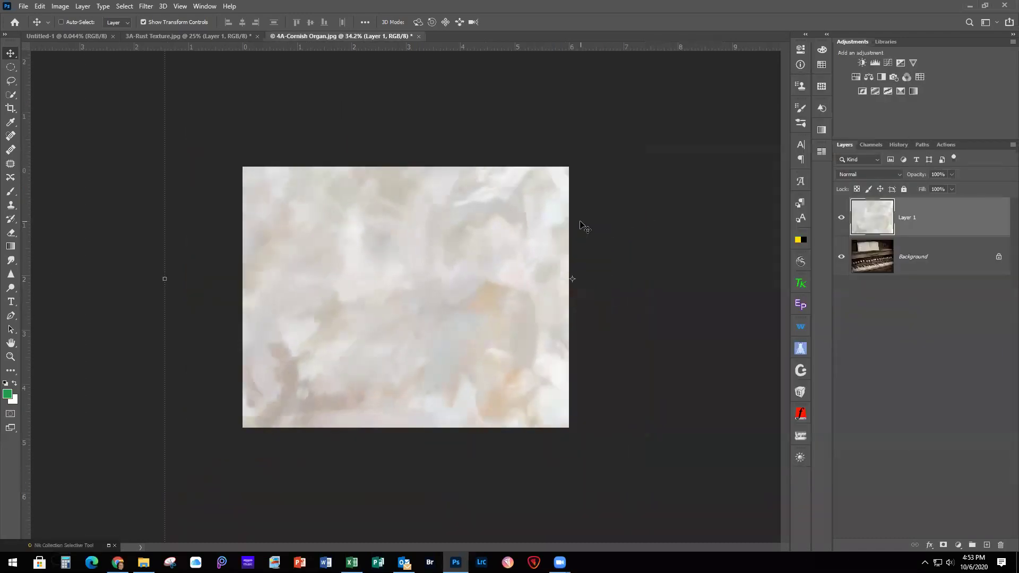
scroll(582, 227, down, 1)
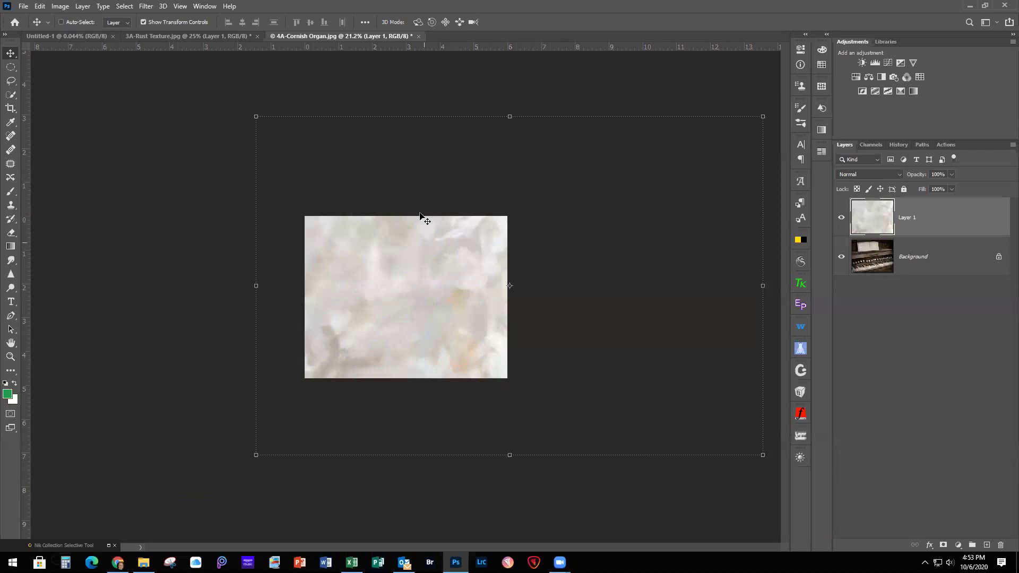
drag(257, 113, 371, 269)
drag(441, 306, 343, 307)
drag(663, 454, 518, 380)
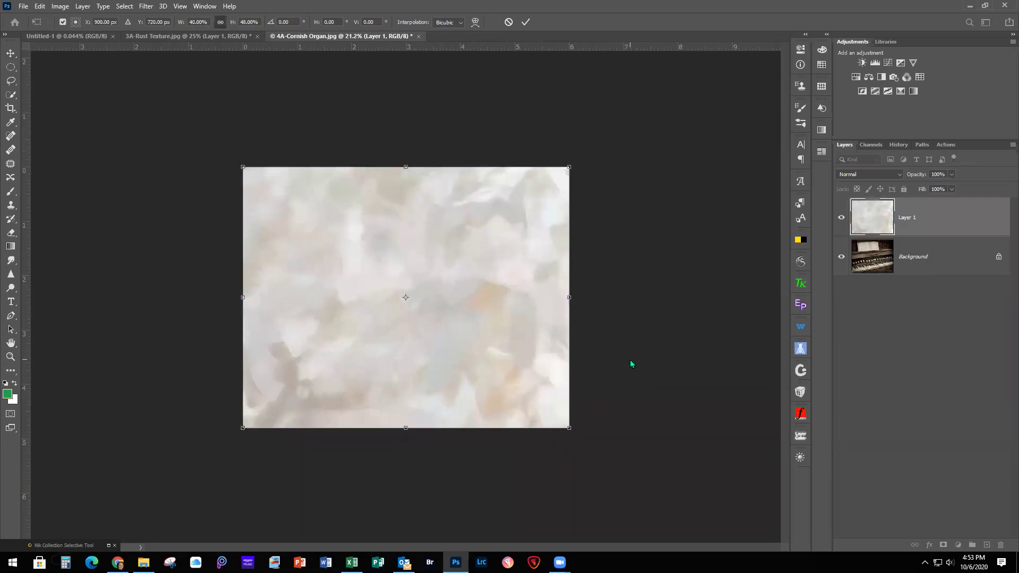
key(ctrl+plus)
key(ctrl+plus)
key(ctrl+plus)
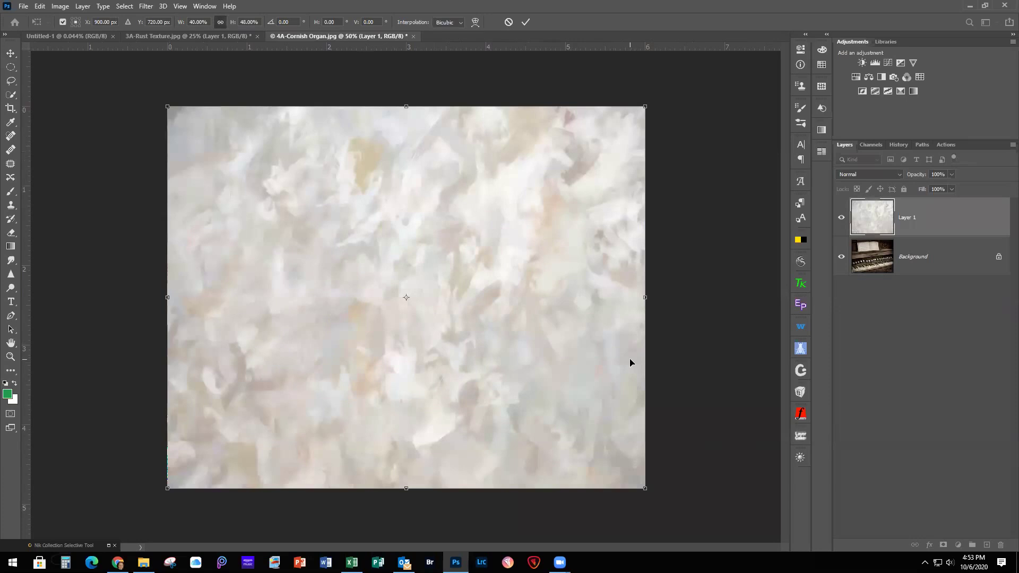
scroll(630, 360, up, 2)
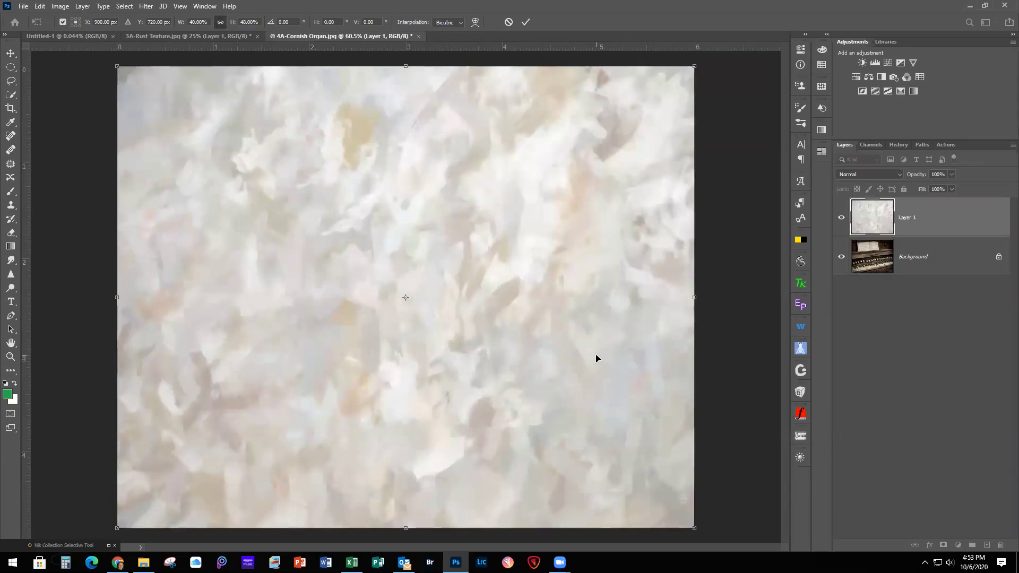
Set the texture layer's blend mode to Multiply and its opacity to 85%.
click(861, 176)
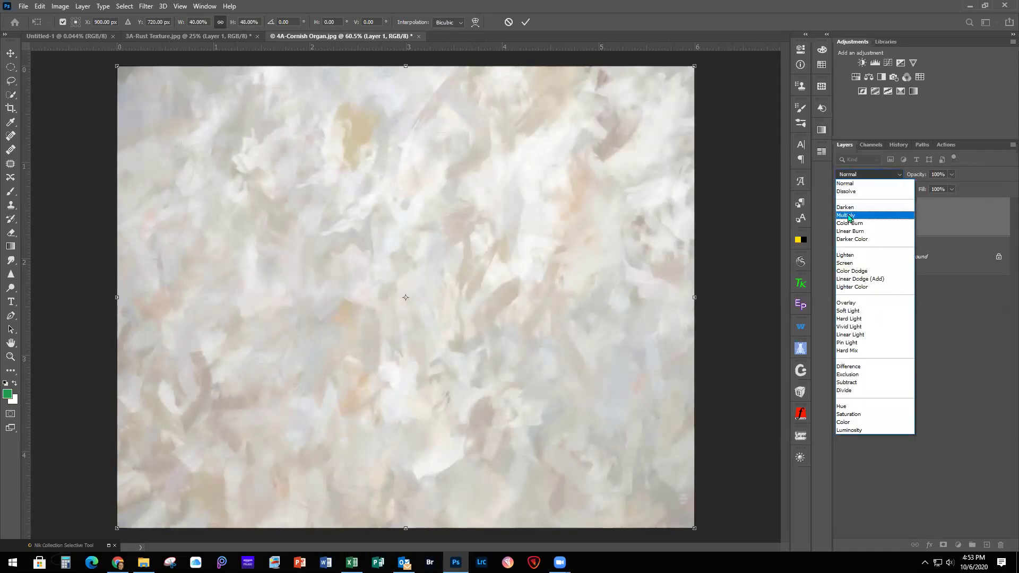
click(848, 216)
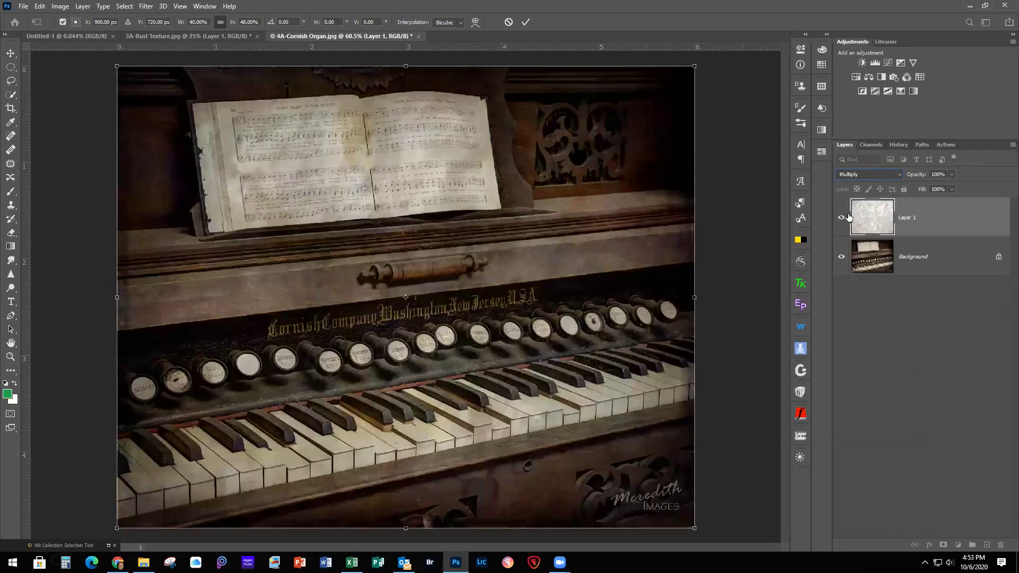
click(951, 174)
drag(954, 190, 947, 190)
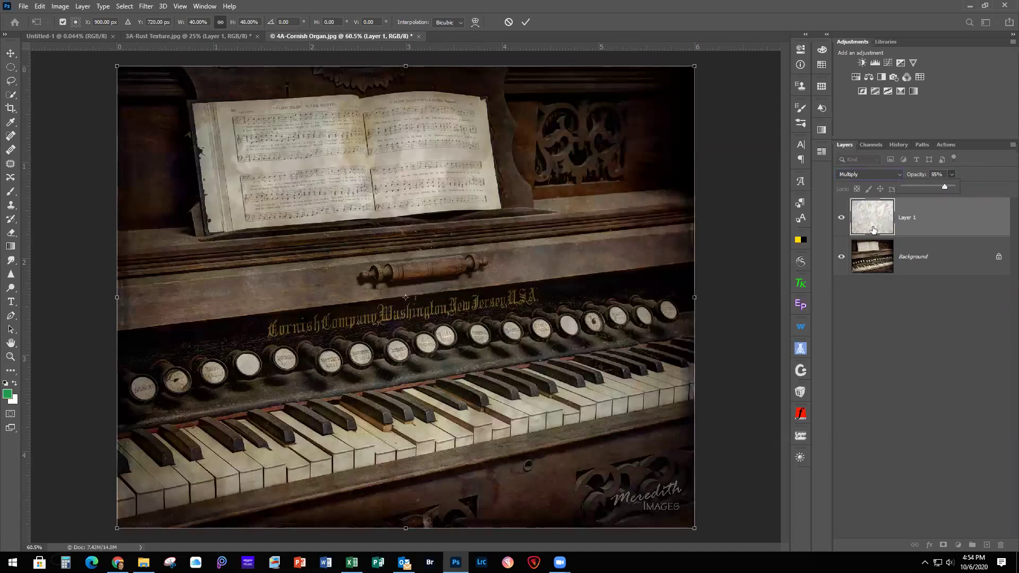
Compare the organ photo with the texture layer hidden and shown.
click(842, 218)
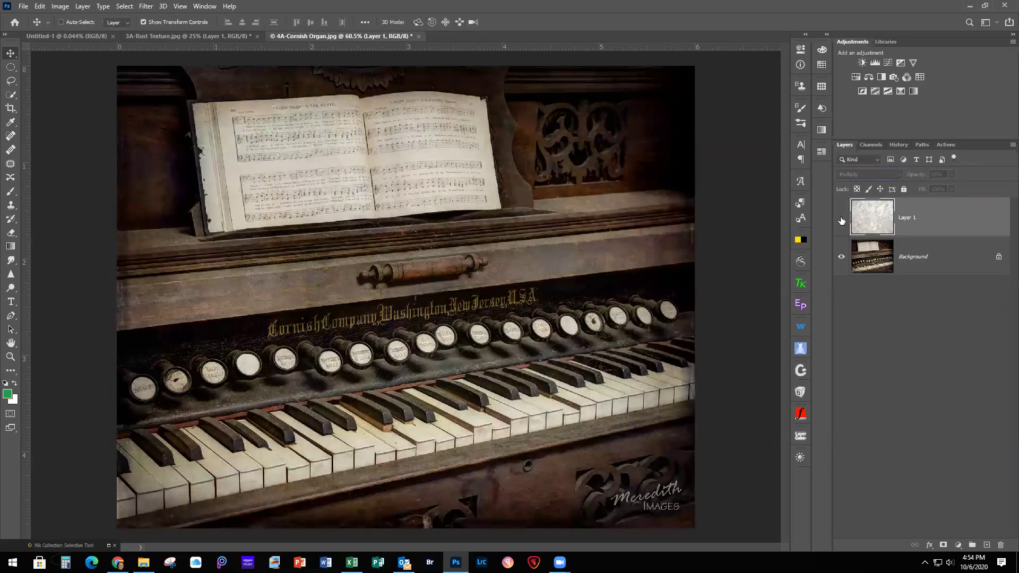
click(841, 219)
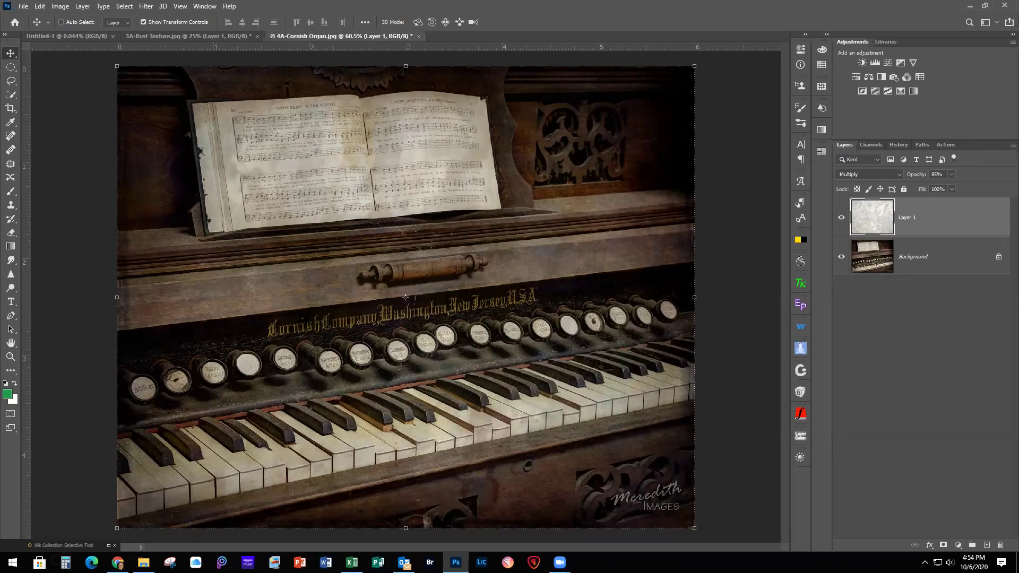
key(alt+Tab)
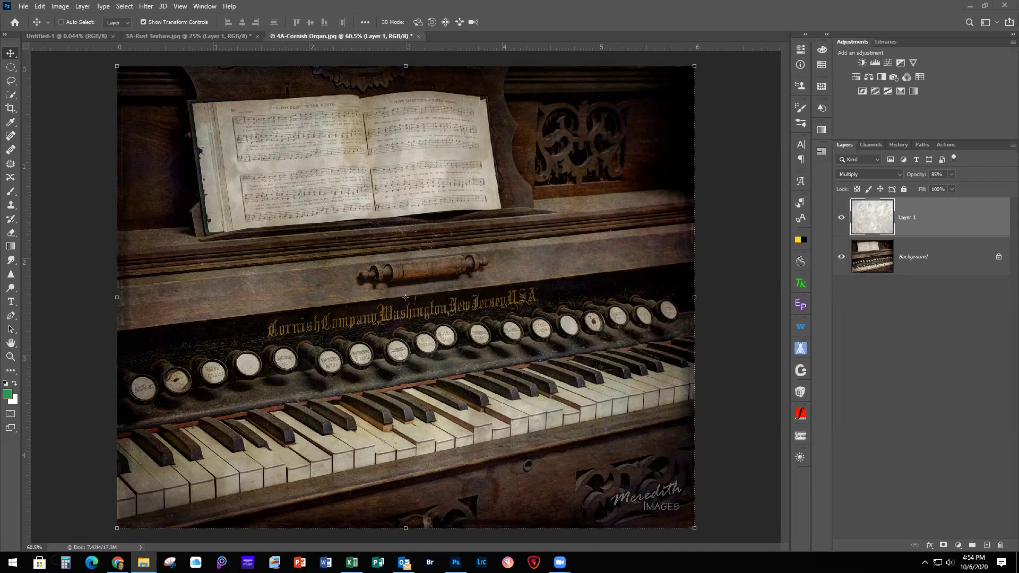
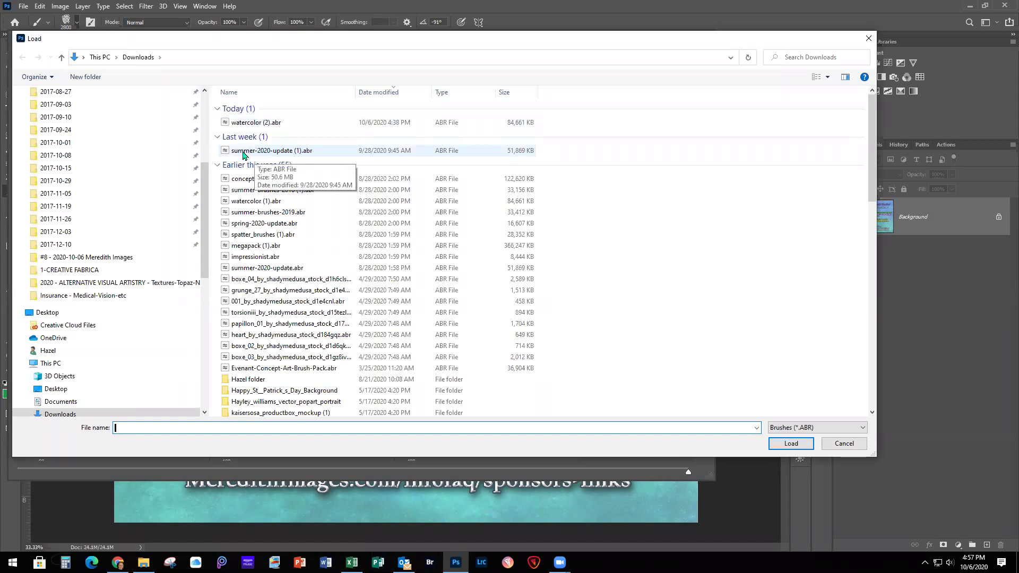
Browse to the 1-BRUSHES folder inside PHOTOS on the HP Backup drive for loading a brush file.
drag(204, 176, 204, 115)
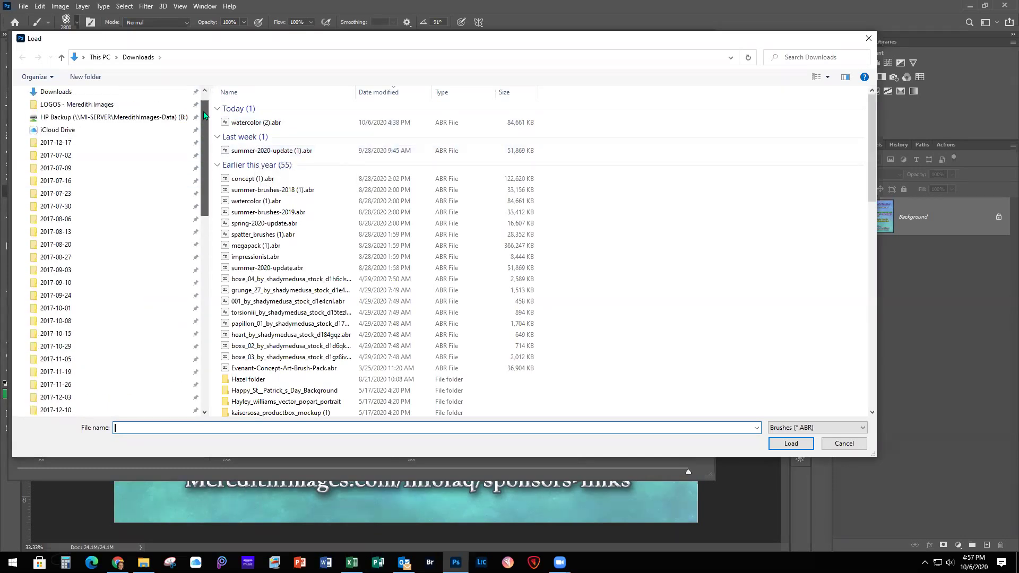
click(171, 117)
double_click(245, 219)
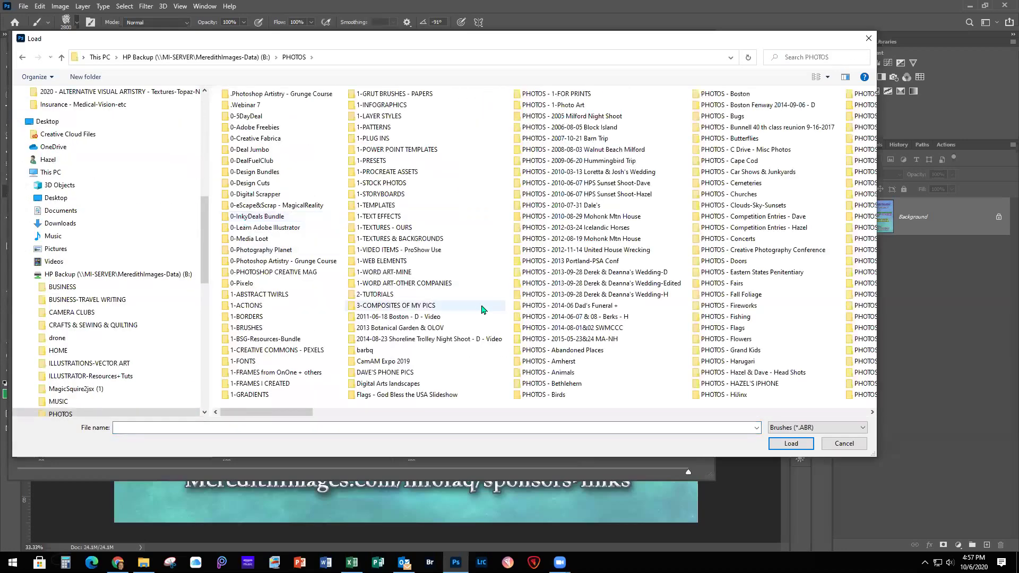
double_click(245, 329)
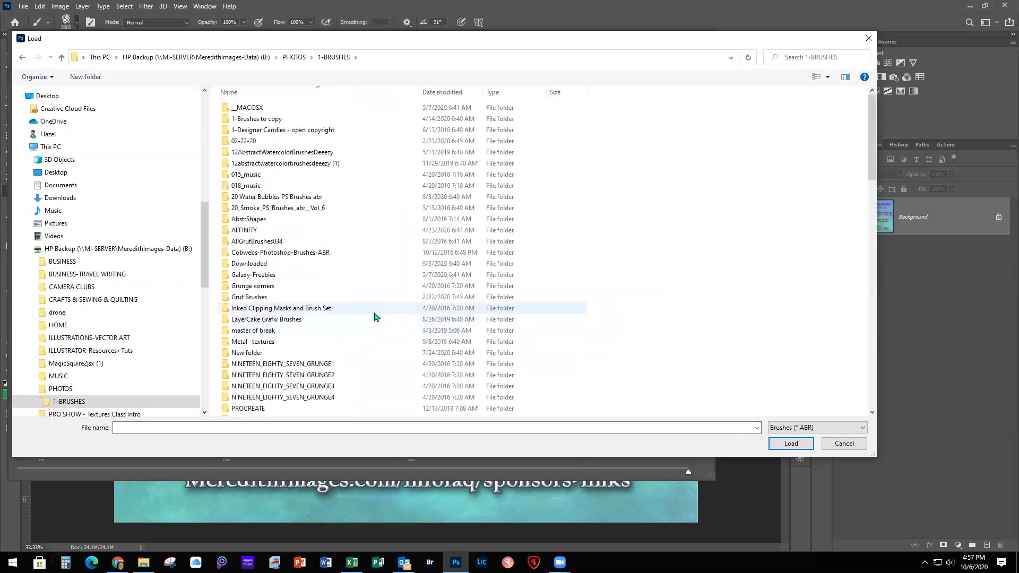
Find SS-cobwebs.abr among the brush files and load it into the brush presets.
scroll(374, 317, down, 13)
scroll(375, 316, up, 4)
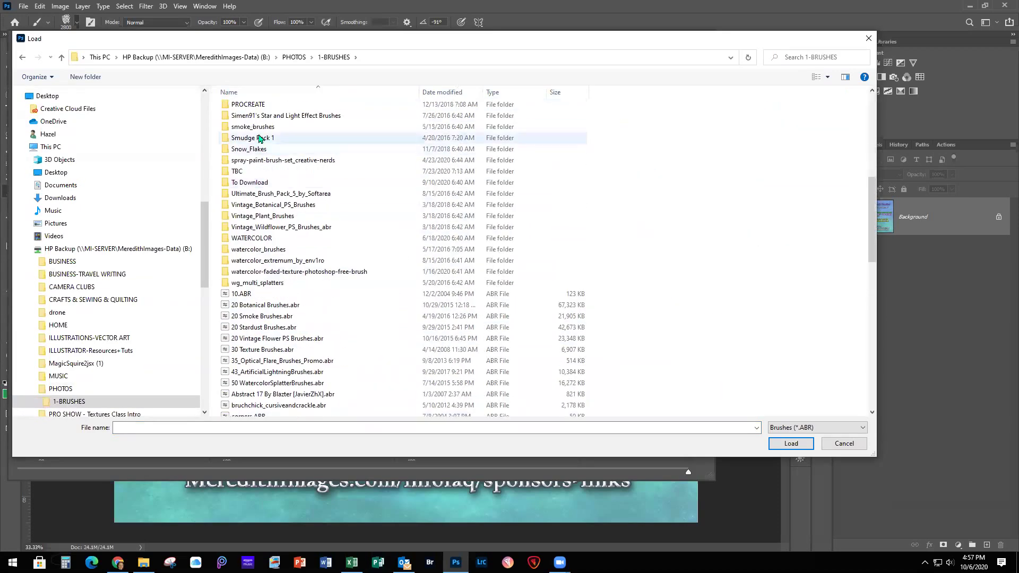
scroll(335, 313, down, 5)
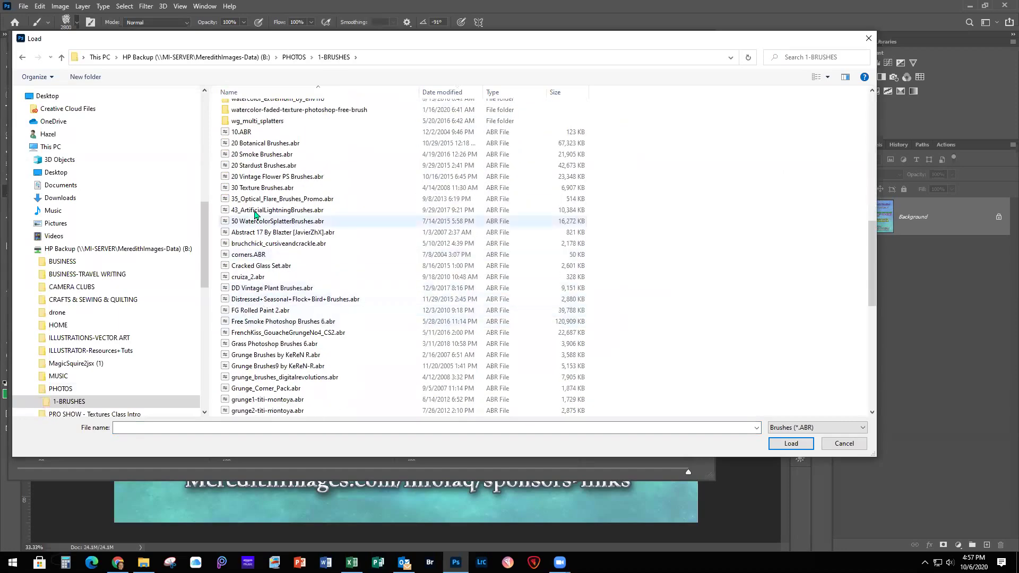
scroll(354, 228, down, 7)
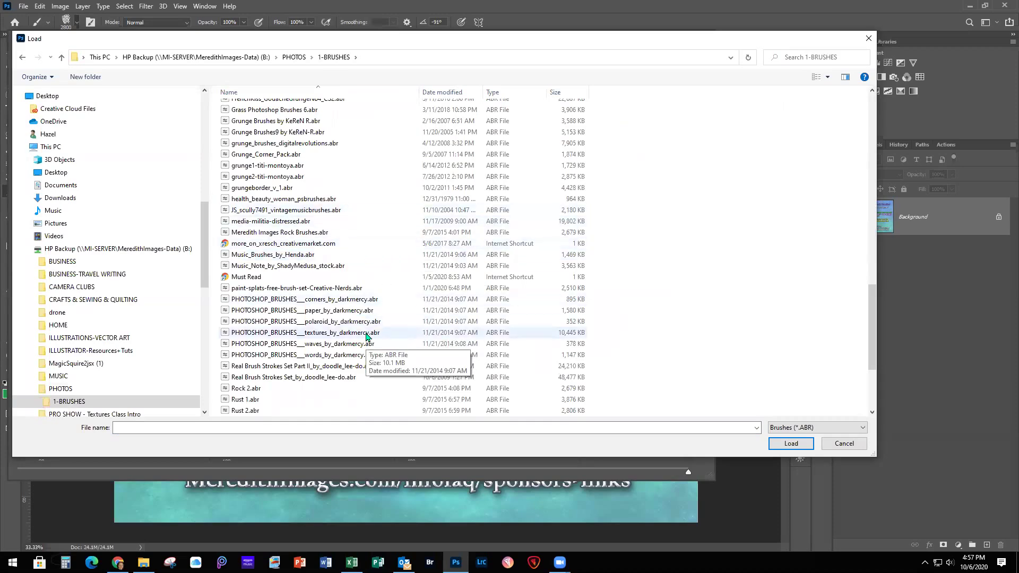
scroll(374, 322, down, 4)
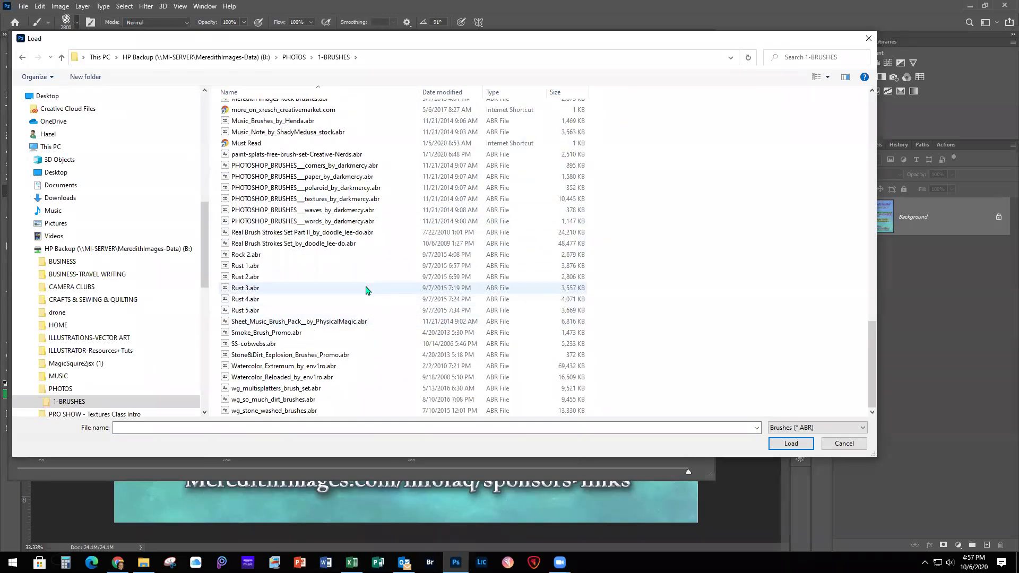
click(260, 345)
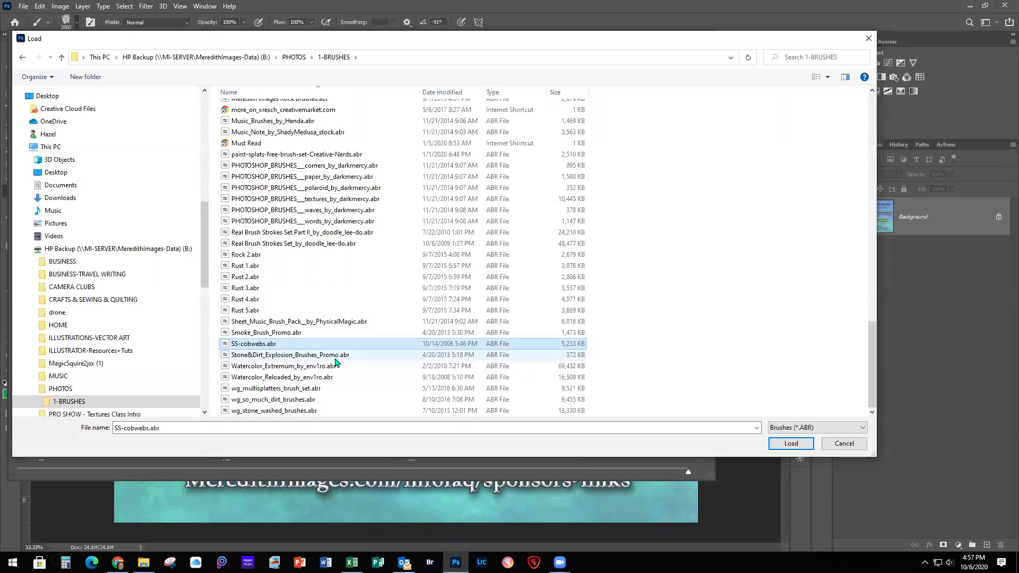
click(791, 445)
Expand the SS-cobwebs brush group and choose the web7 brush.
drag(688, 335, 690, 382)
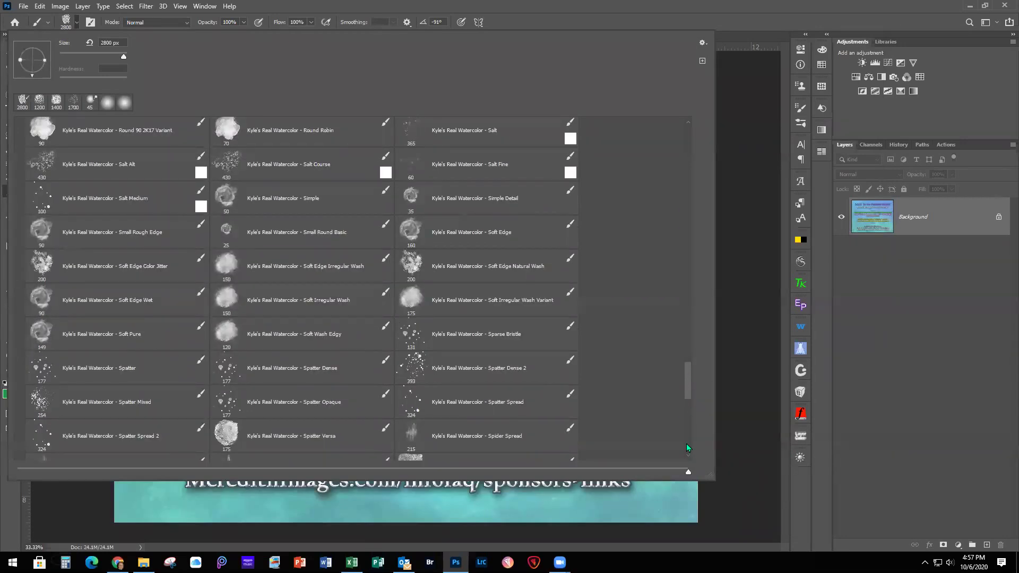
click(686, 448)
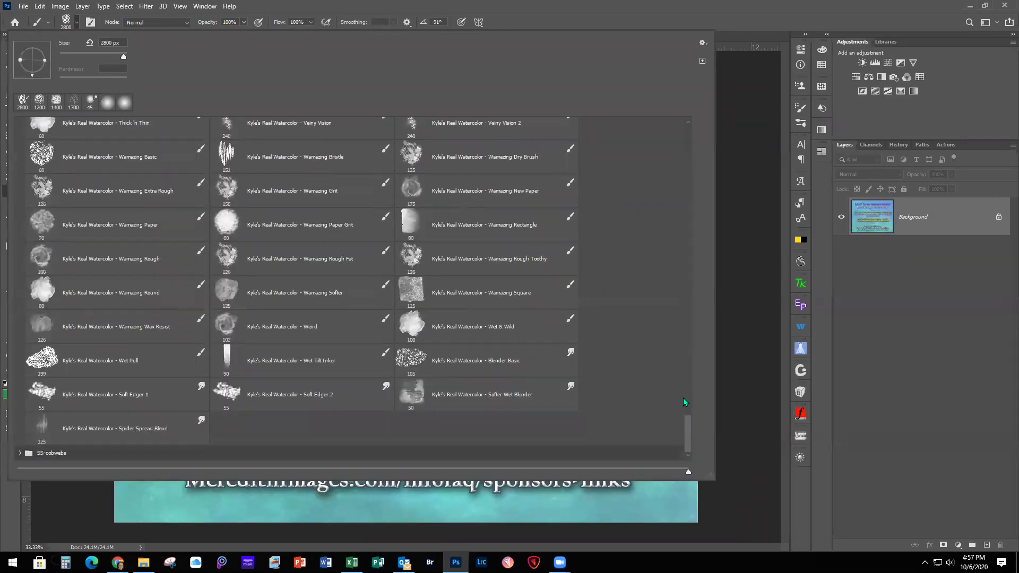
click(19, 455)
scroll(77, 443, down, 3)
scroll(77, 443, down, 4)
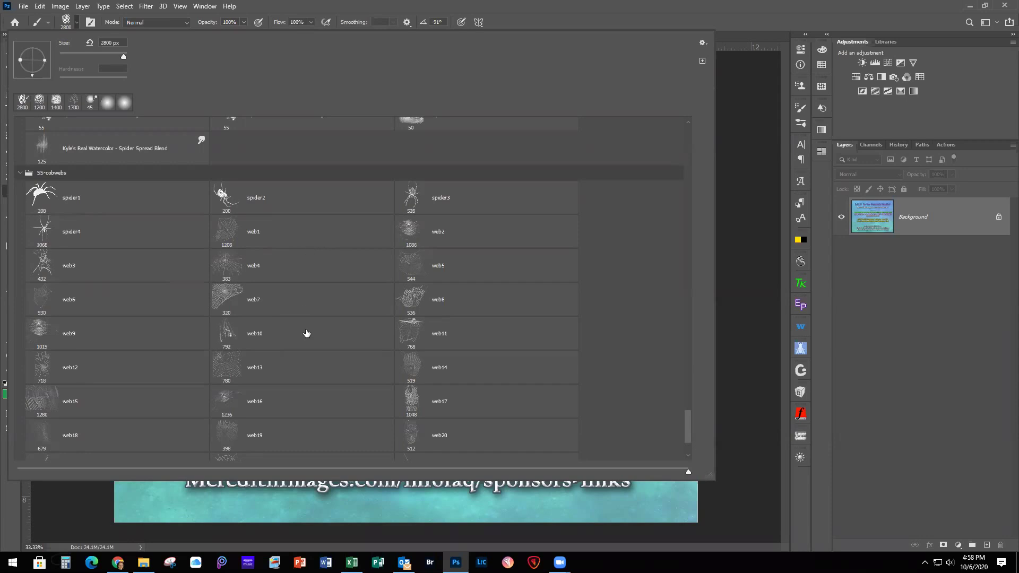
double_click(222, 293)
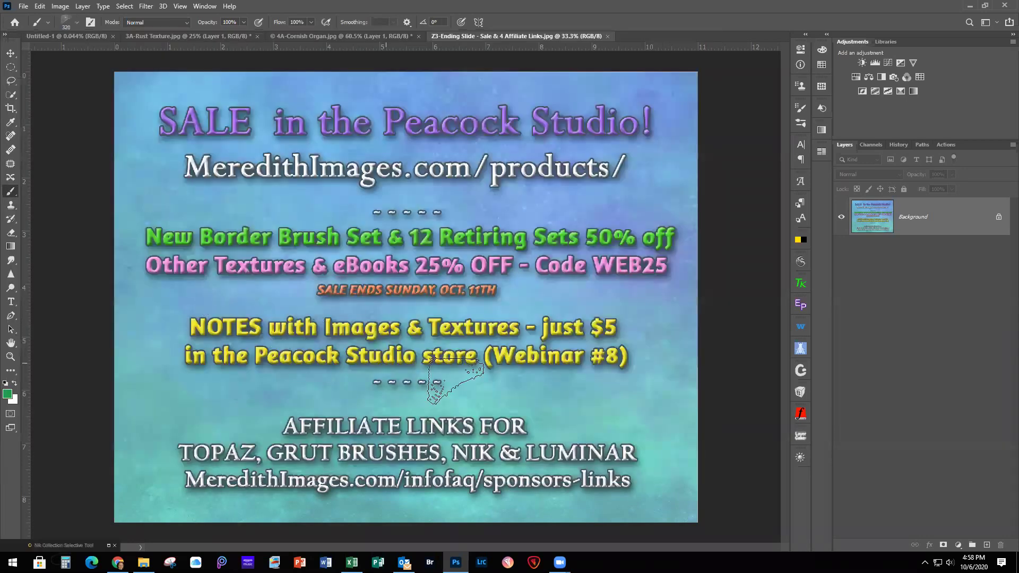
Enlarge the web brush to 800 px, reset the colors to default, and stamp a black cobweb in the slide's upper-left corner.
key(bracketright)
key(bracketright)
key(bracketright)
key(bracketright)
key(bracketright)
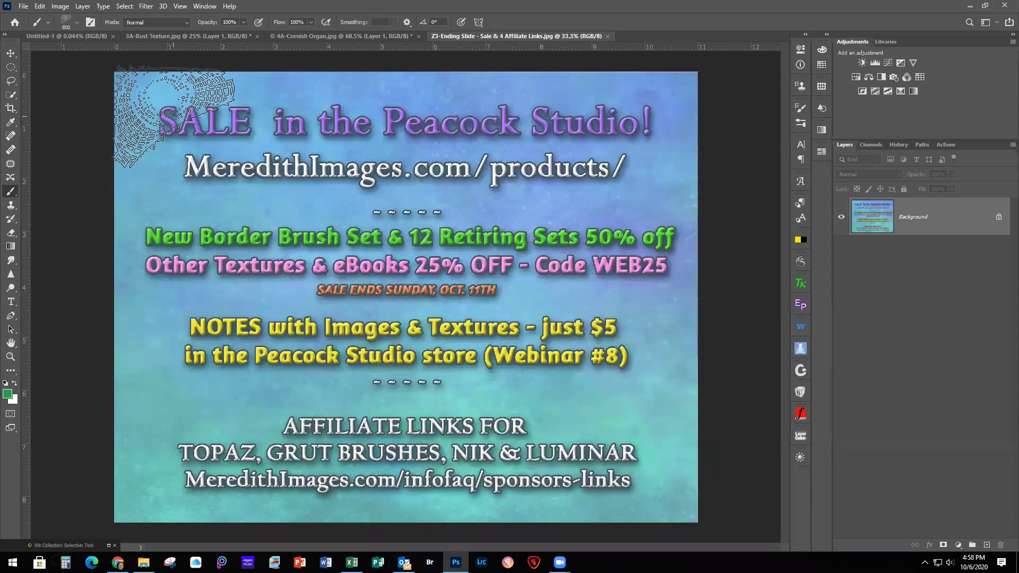
key(d)
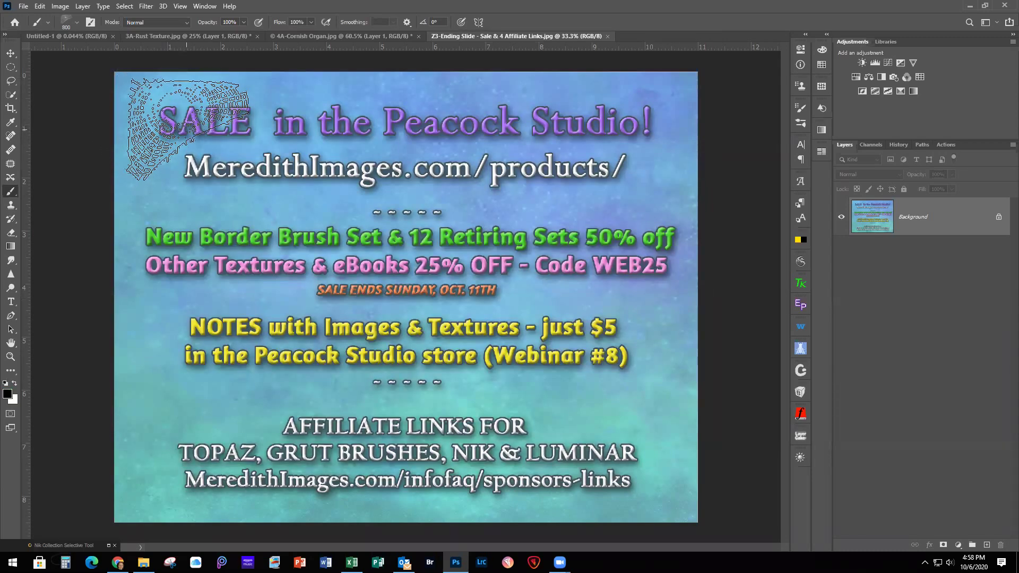
click(179, 117)
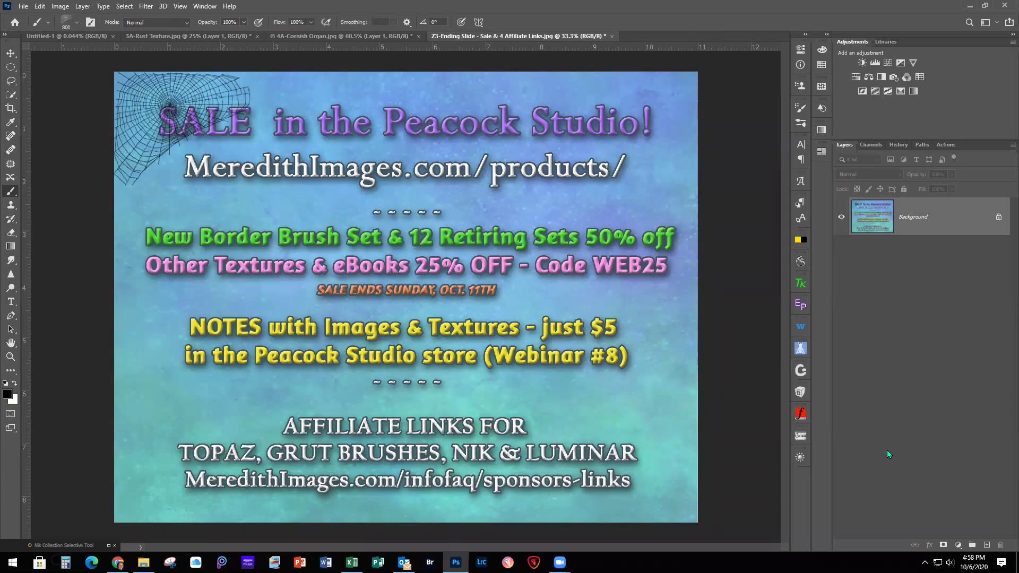
Open BrushBox and collapse the watercolor (2), SS-cobwebs and GrutBrush-CH-Magni-DivIt brush groups.
click(802, 393)
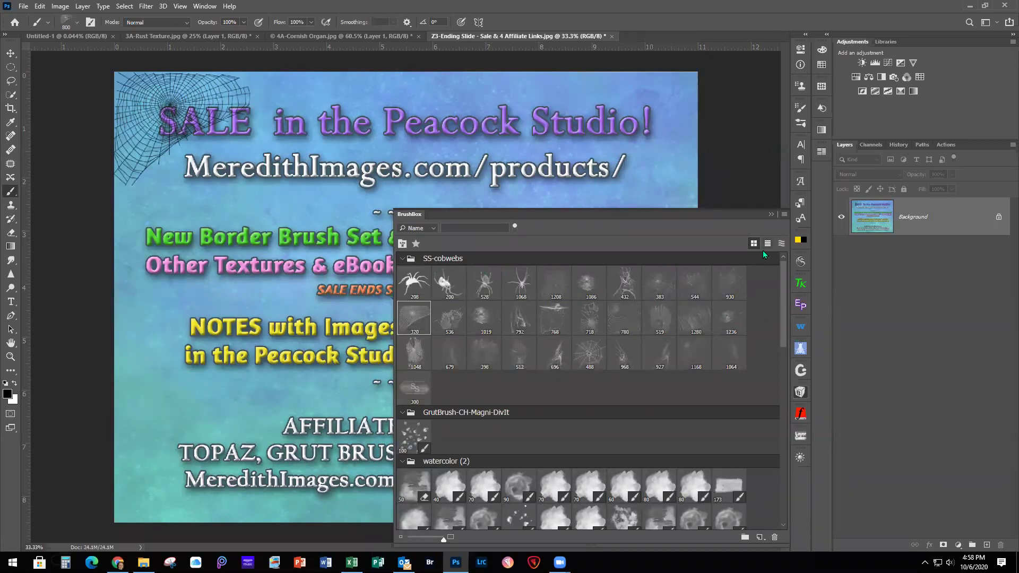
scroll(714, 331, down, 5)
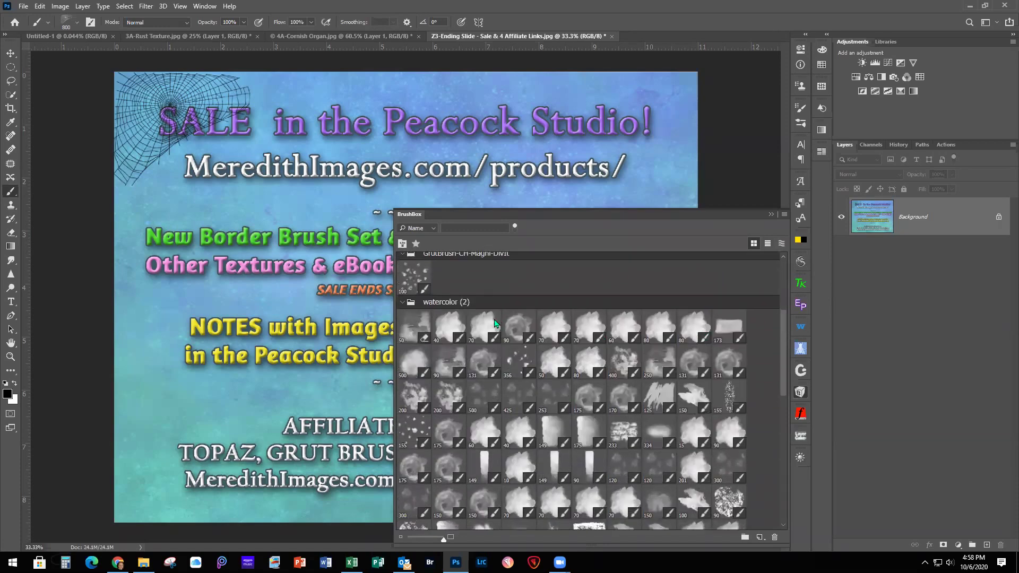
click(402, 303)
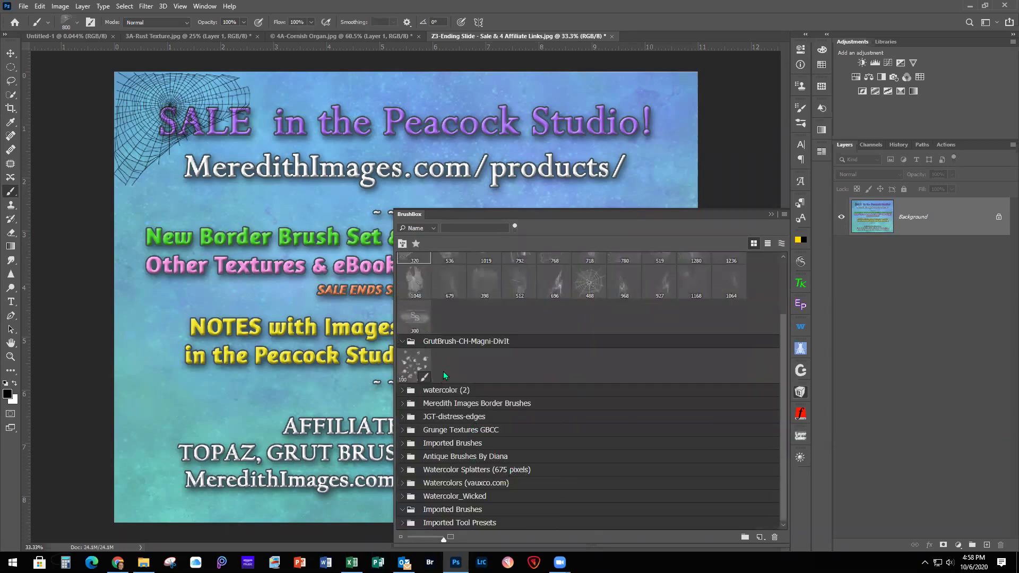
scroll(463, 308, up, 3)
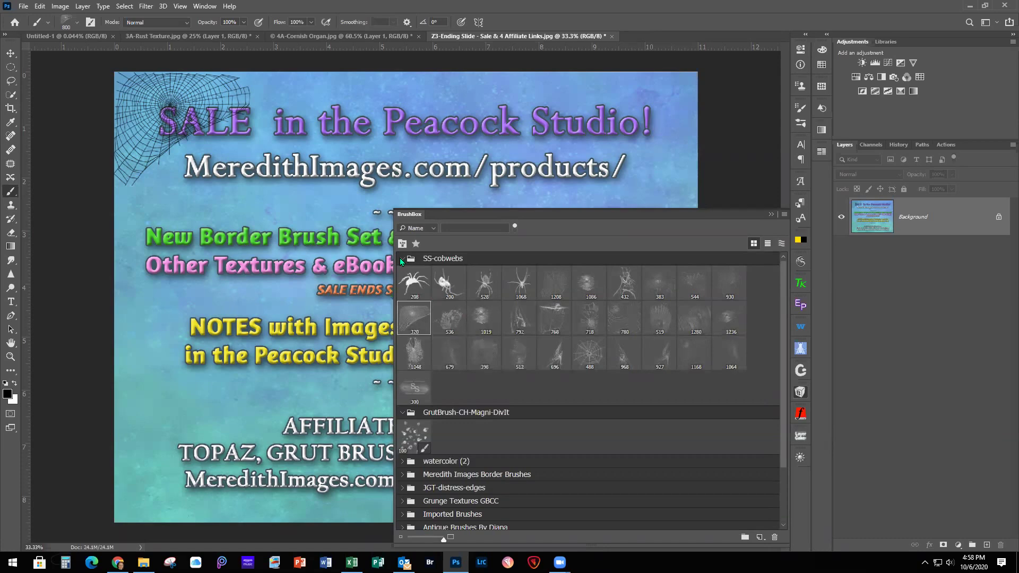
click(401, 258)
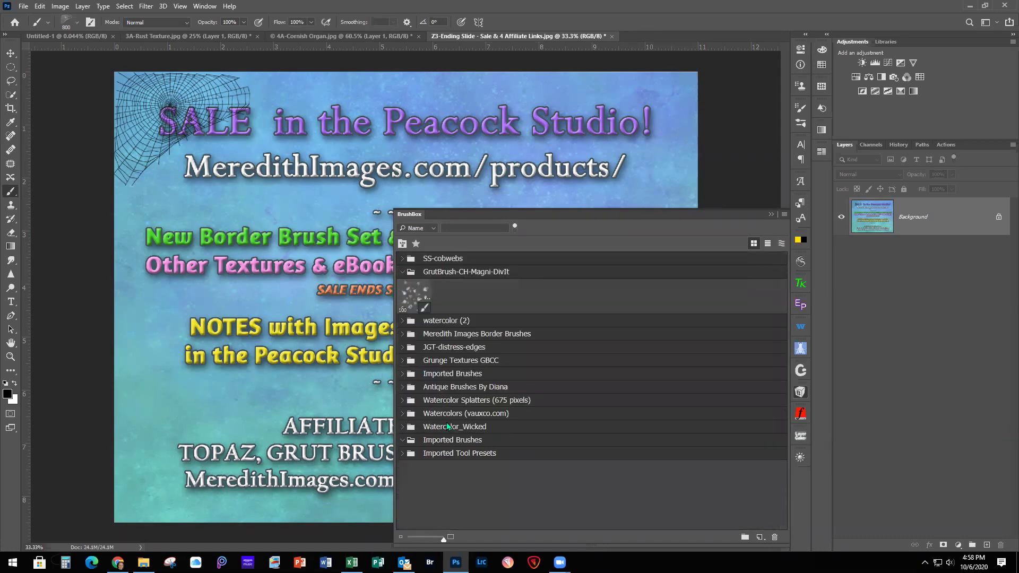
click(403, 272)
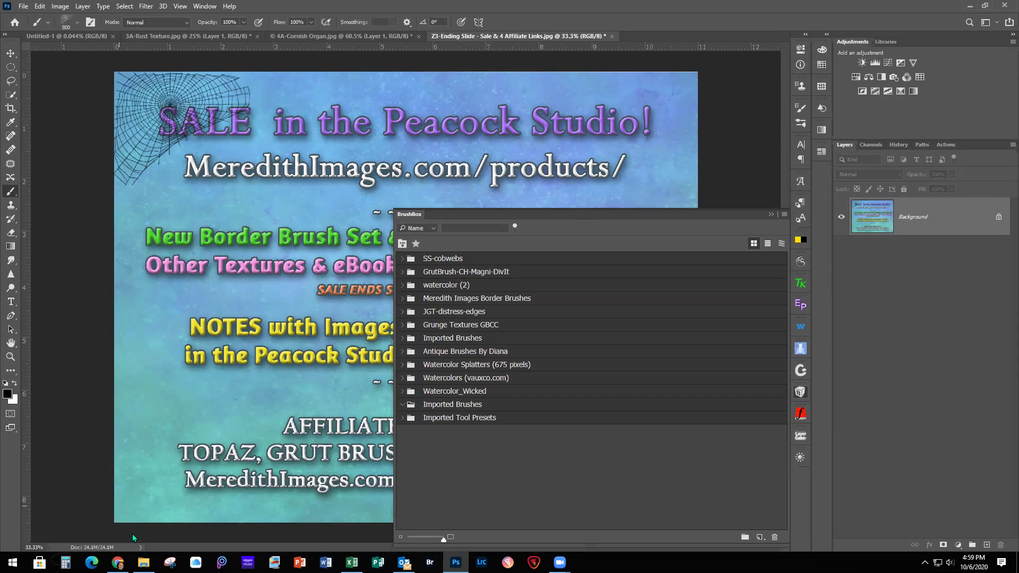
Switch to Chrome and open brushbox.com in a new tab.
click(117, 563)
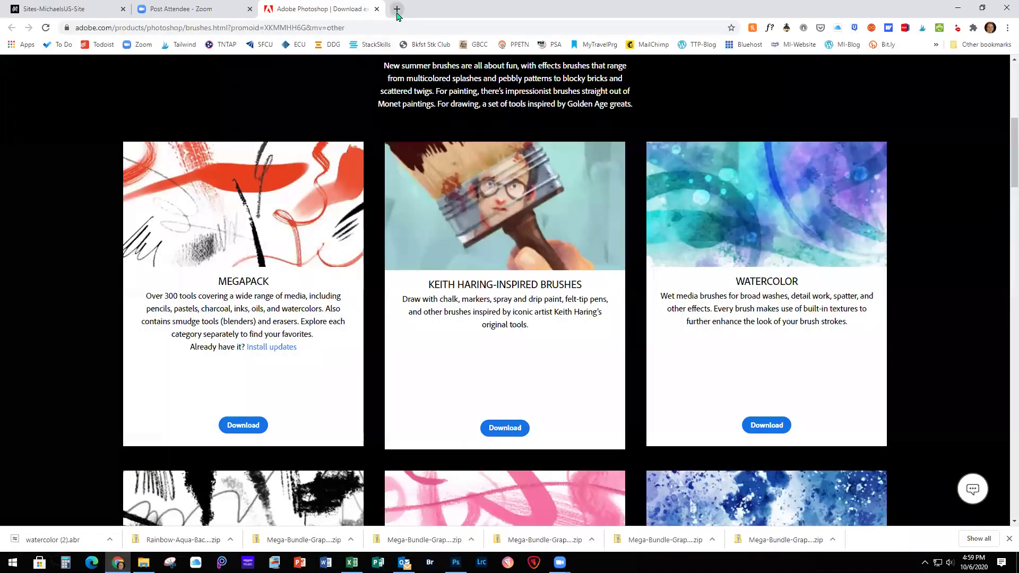
click(397, 12)
text(brushbox.)
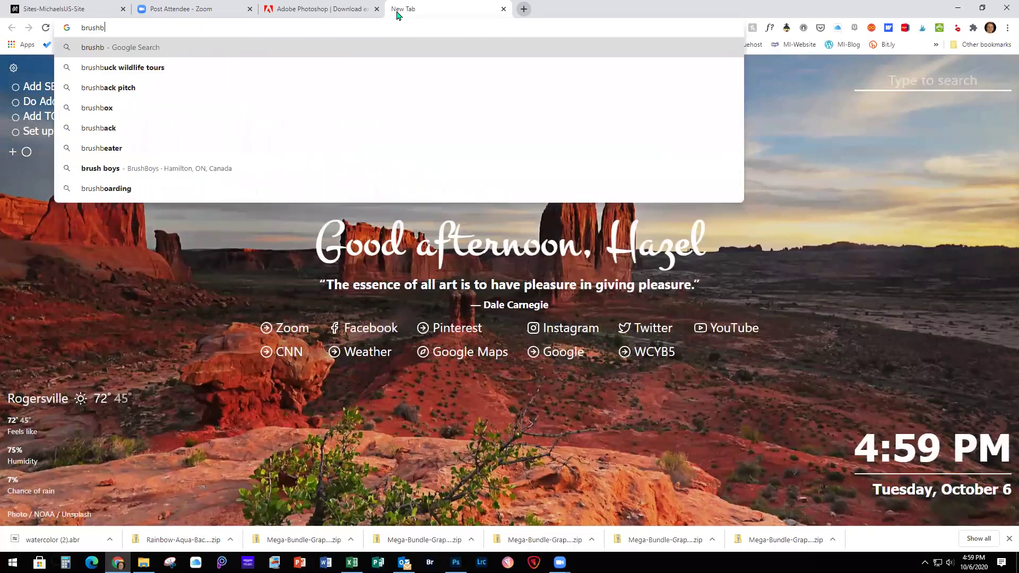
text(com)
key(Return)
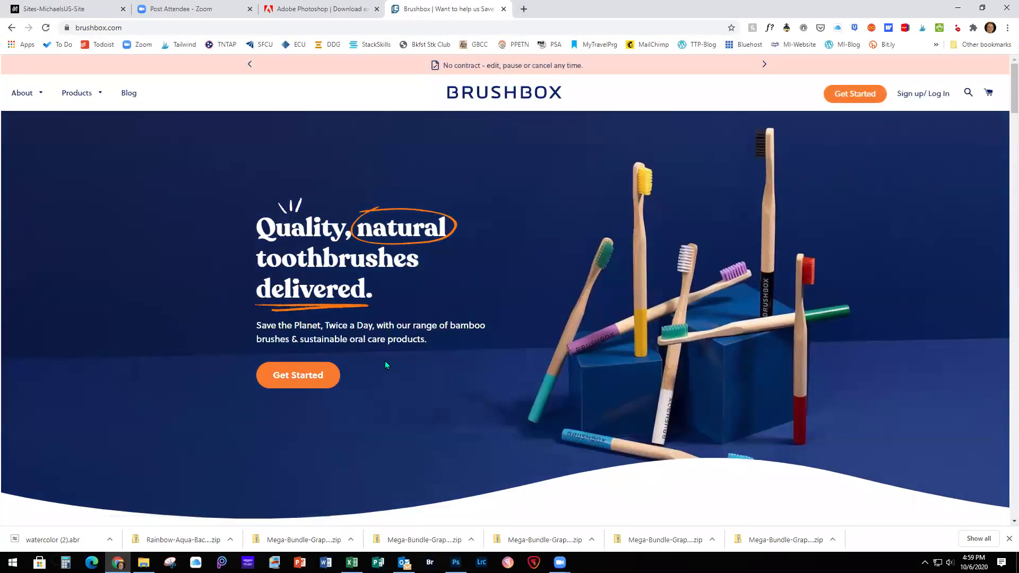
Look through the Brushbox home page to see what the site offers, and close its tab.
scroll(385, 362, down, 12)
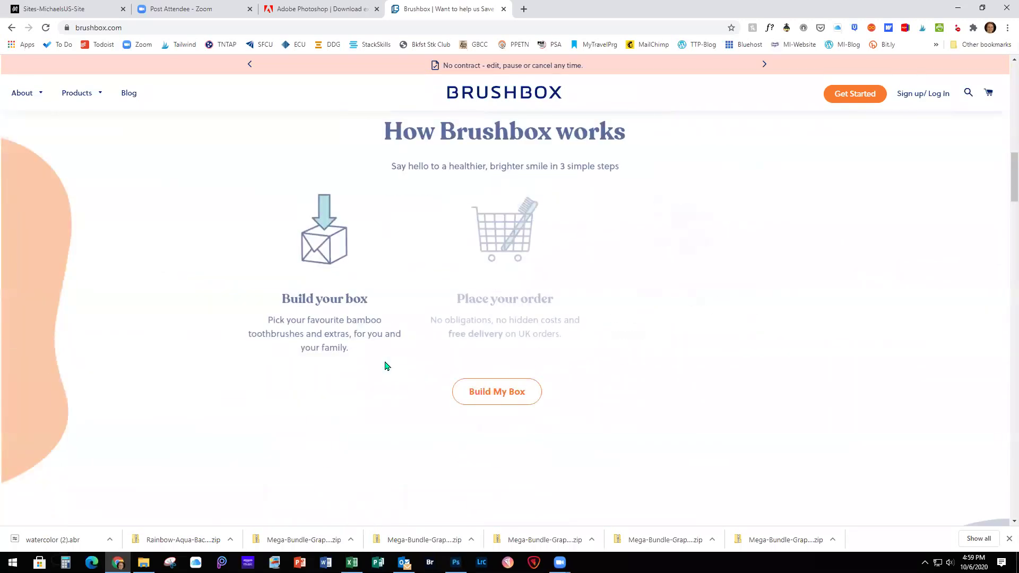
scroll(386, 366, down, 6)
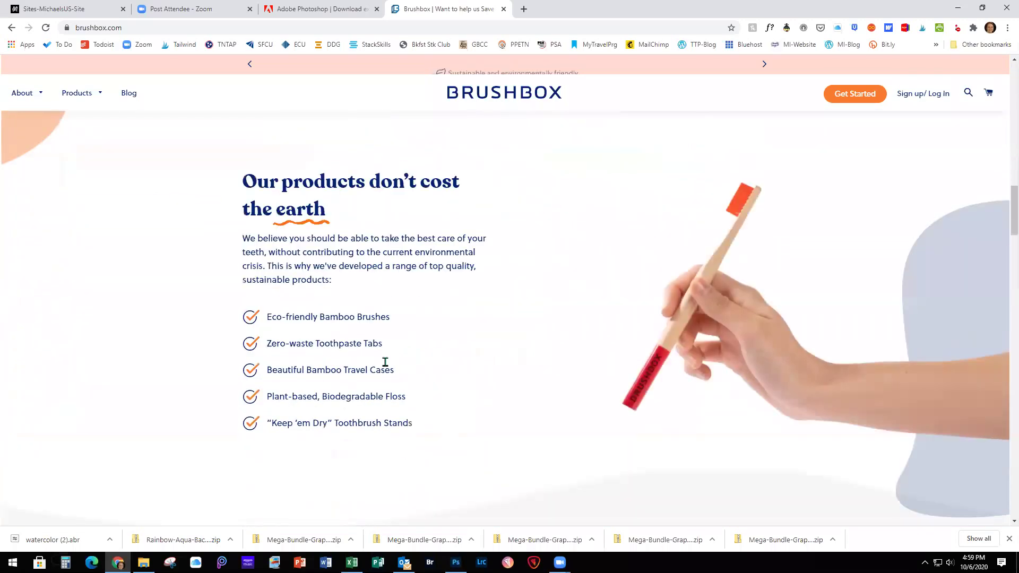
scroll(386, 366, up, 5)
scroll(386, 365, up, 12)
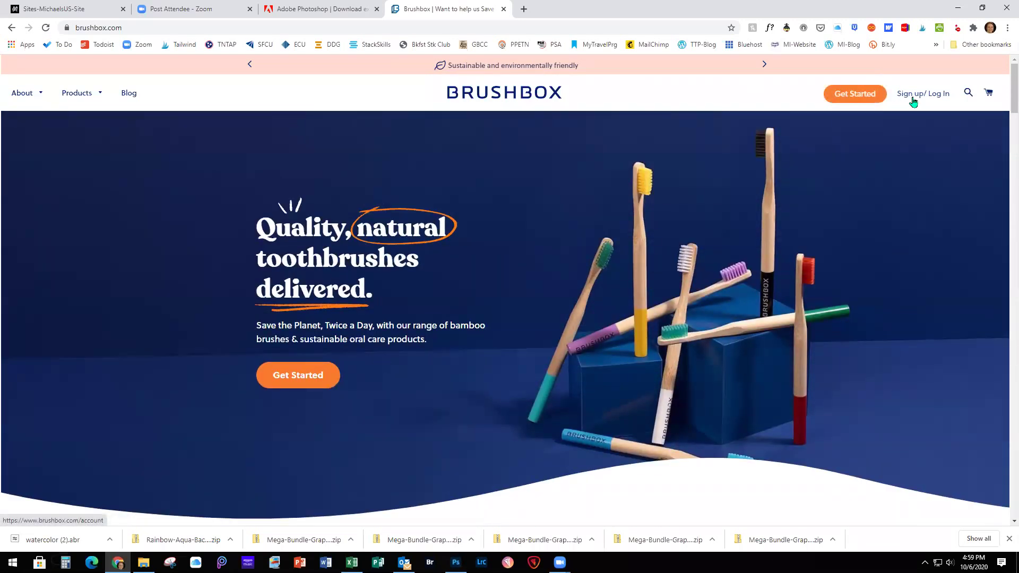
click(79, 94)
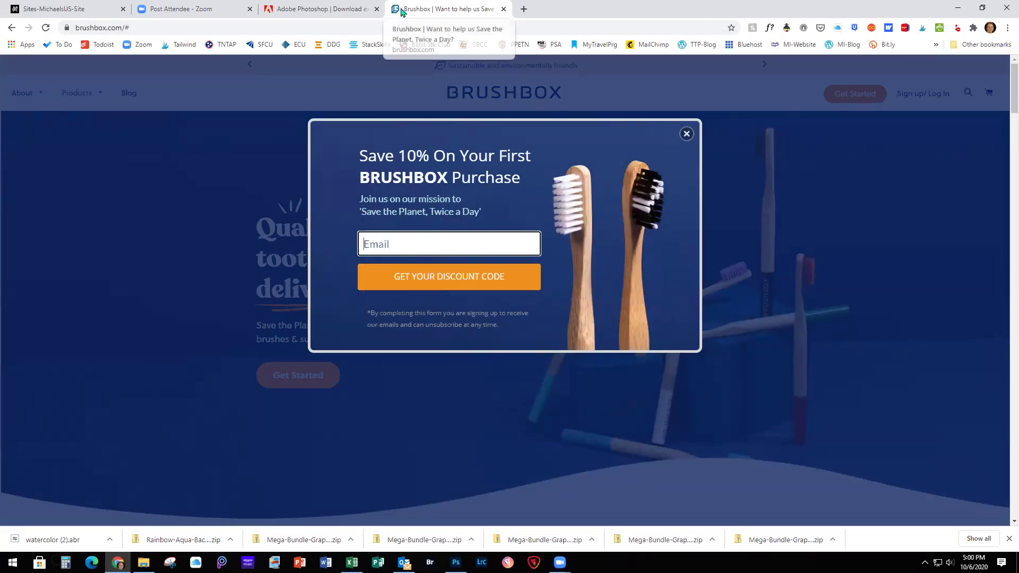
click(504, 10)
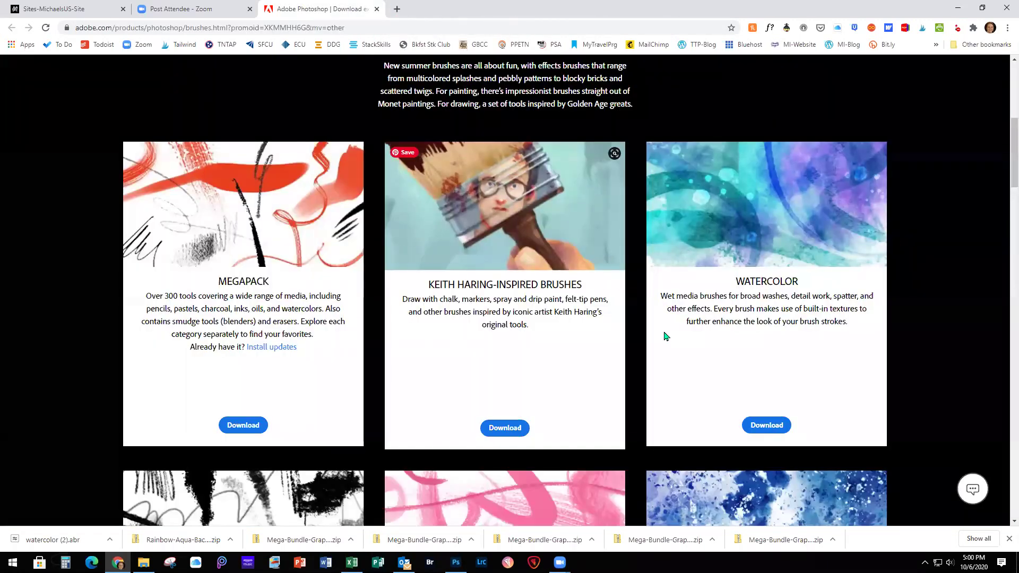
Return to Photoshop and collapse the BrushBox panel.
click(959, 10)
click(771, 214)
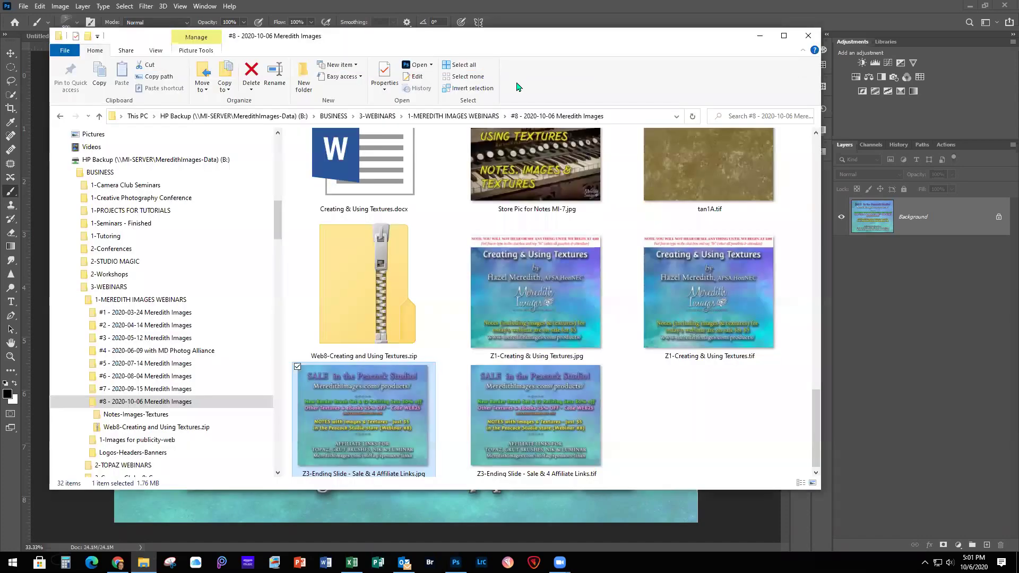
In File Explorer, go to the PHOTOS folder on the HP Backup (B:) drive and open its 1-TEXTURES & BACKGROUNDS folder.
mouse_move(277, 227)
mouse_down()
mouse_move(275, 176)
mouse_move(270, 249)
mouse_move(272, 233)
mouse_up()
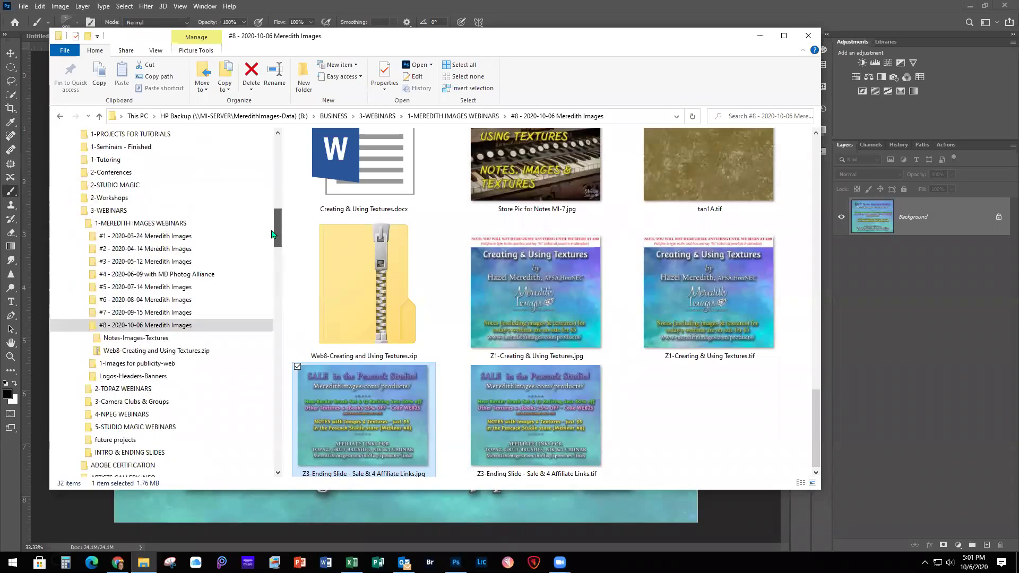
drag(272, 234, 272, 233)
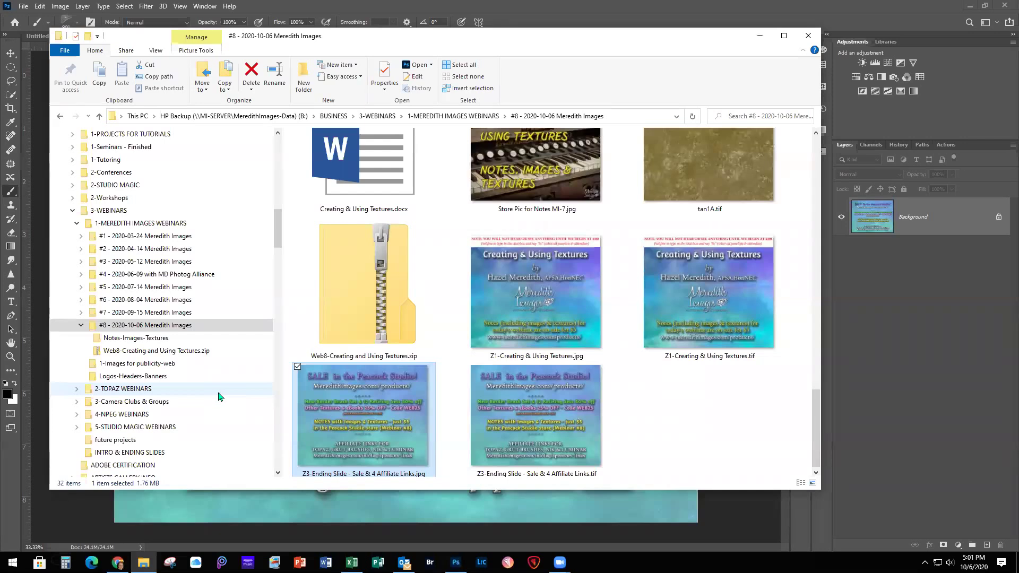
drag(279, 243, 279, 193)
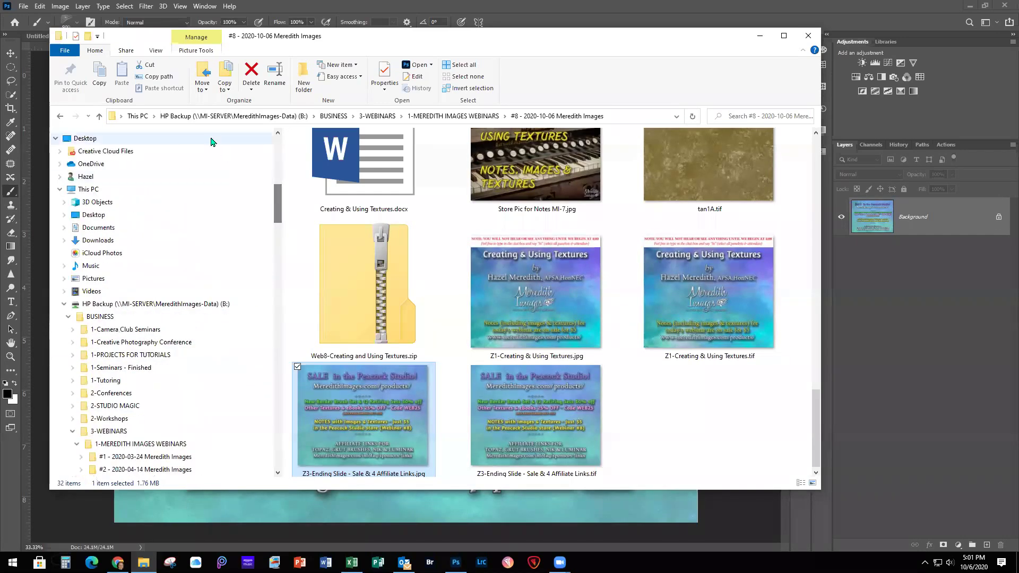
click(245, 115)
double_click(325, 263)
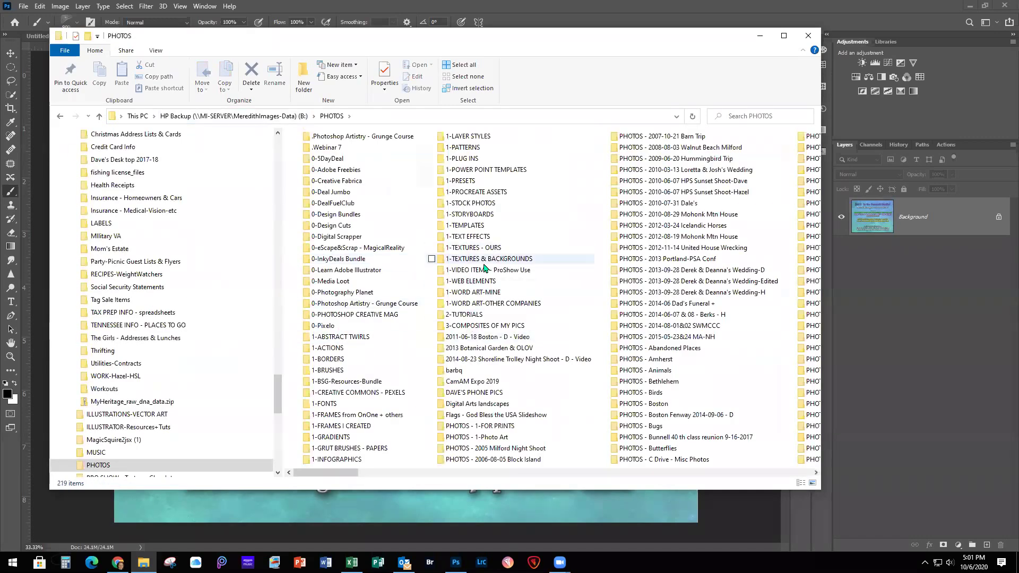
double_click(489, 263)
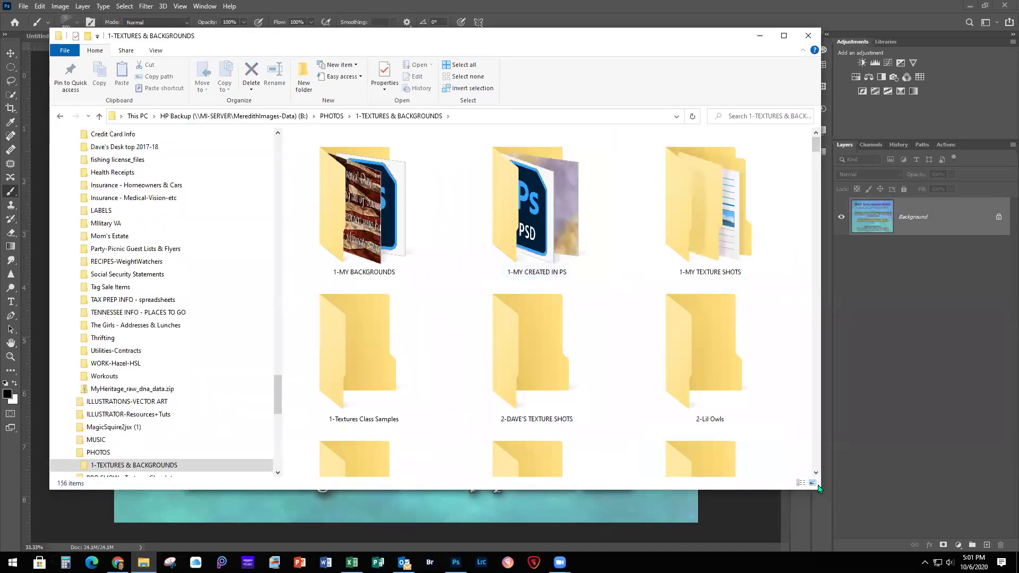
Widen the file window and examine how the texture folders are organized by maker and by subject.
scroll(548, 371, down, 2)
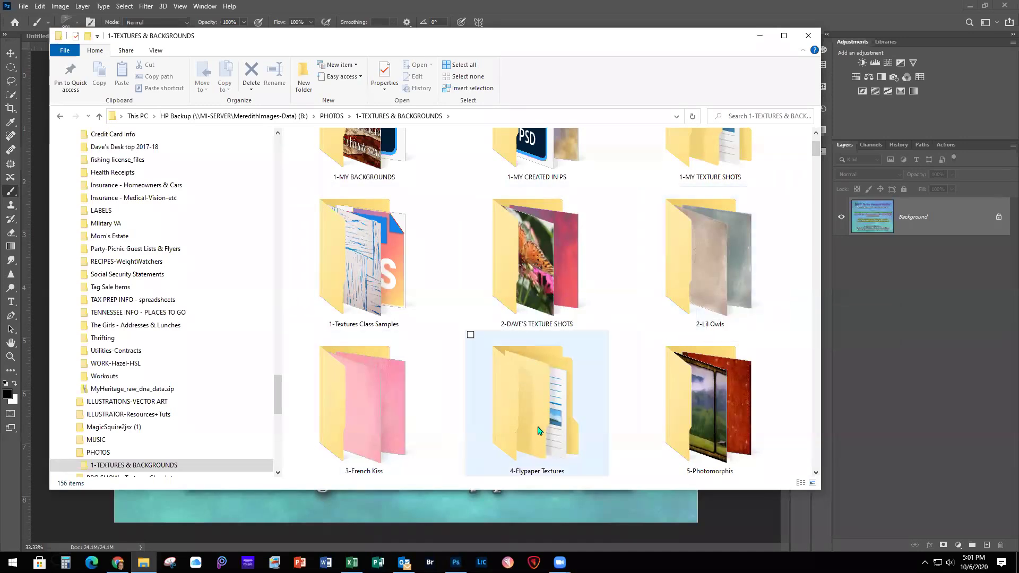
scroll(687, 435, down, 5)
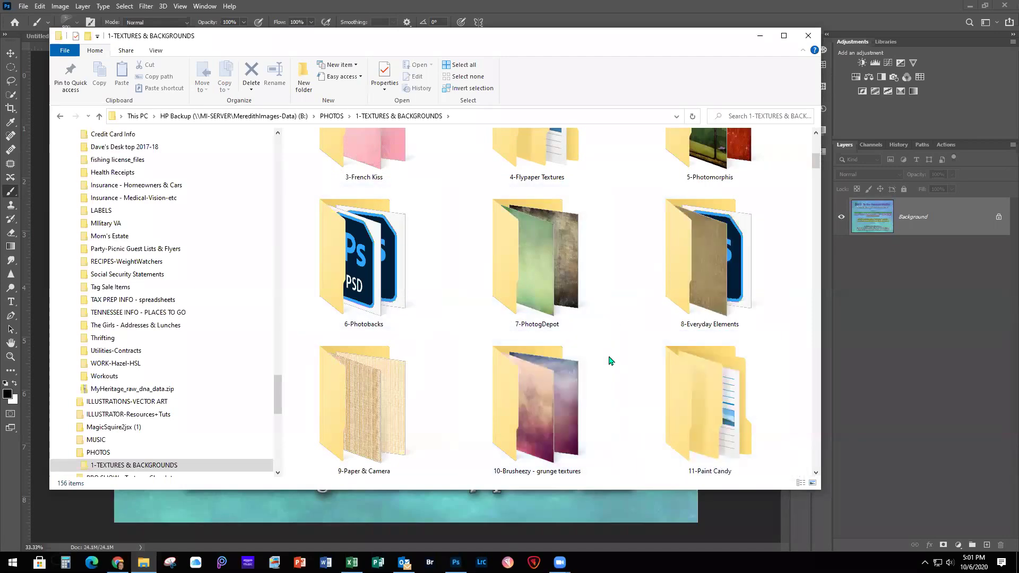
scroll(609, 358, down, 6)
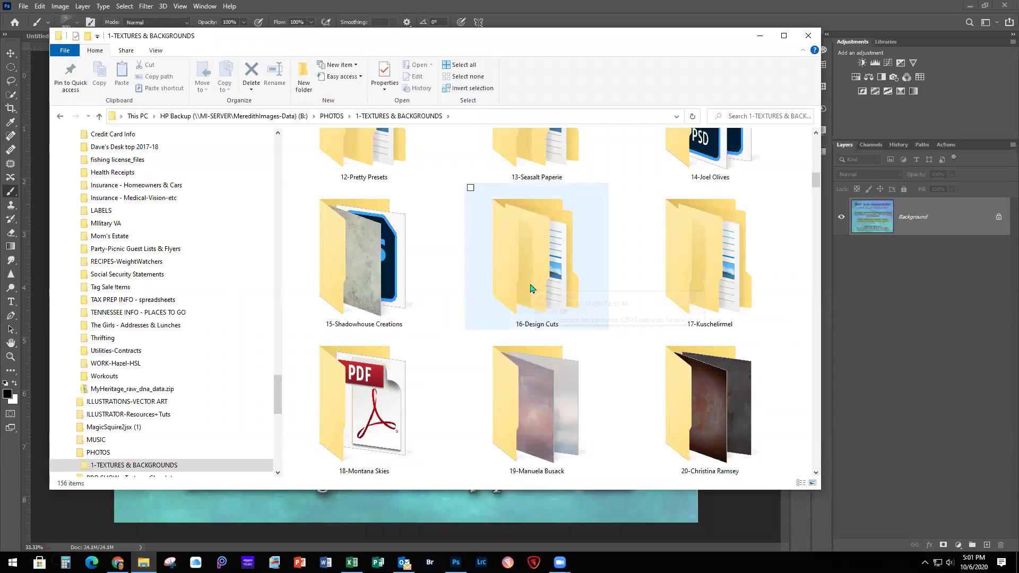
scroll(627, 412, down, 10)
scroll(626, 411, down, 15)
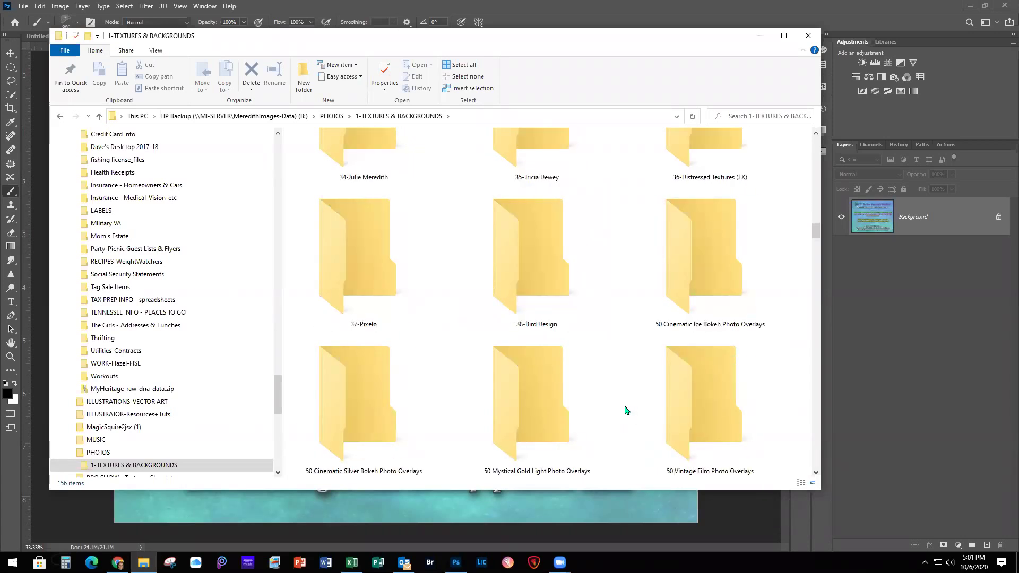
scroll(626, 410, down, 4)
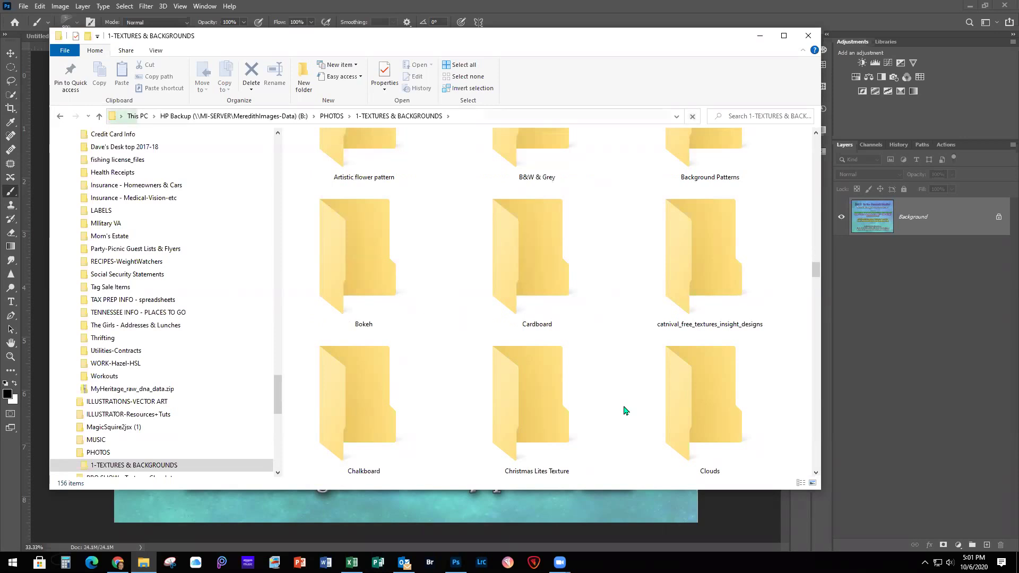
scroll(603, 399, up, 1)
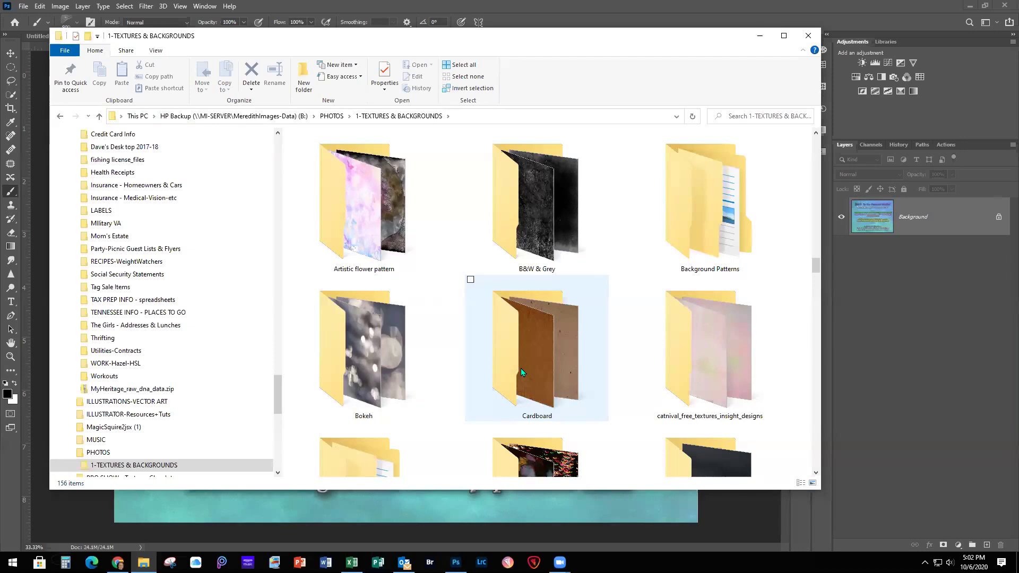
scroll(520, 368, down, 4)
scroll(526, 282, up, 1)
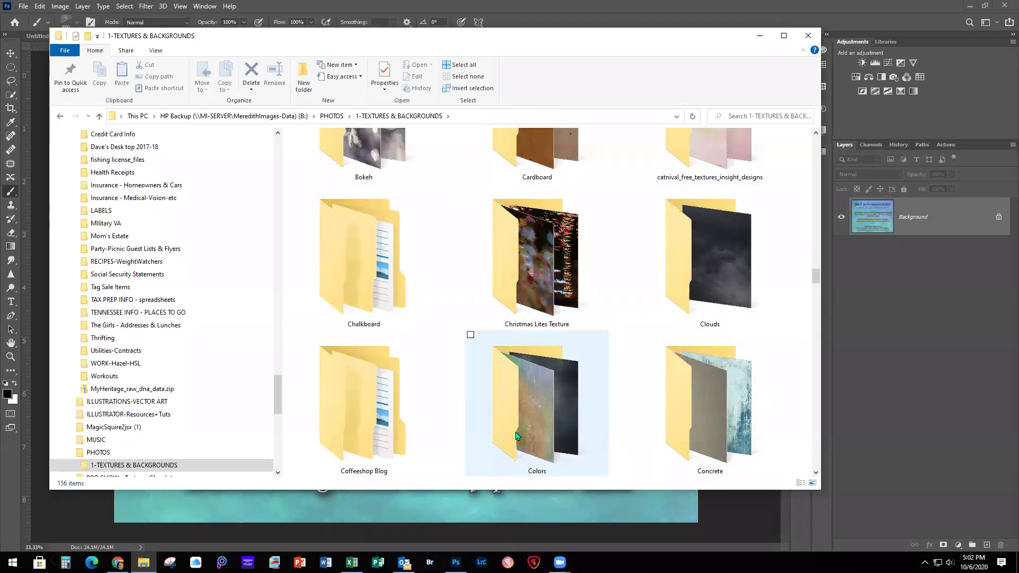
scroll(518, 435, down, 2)
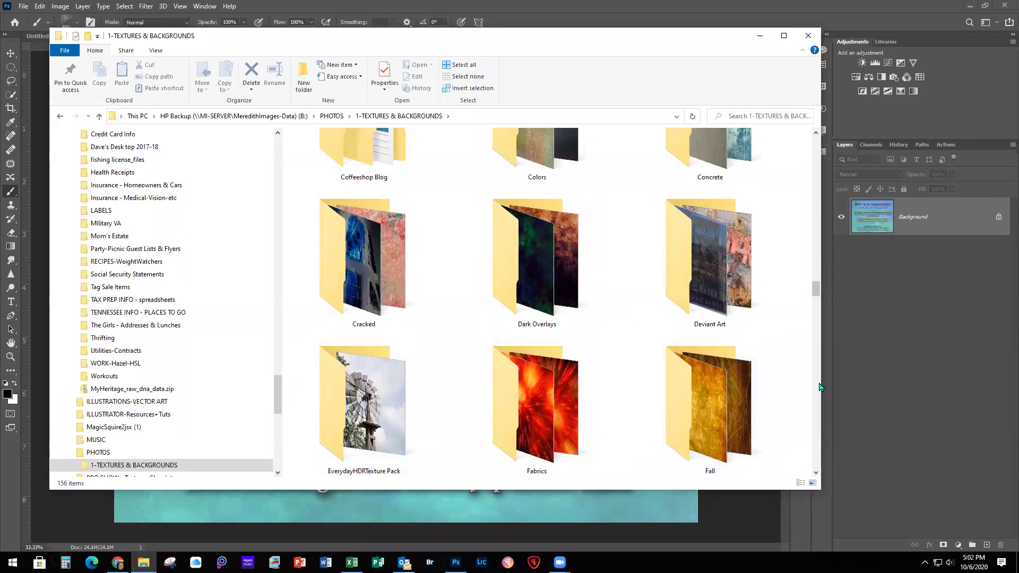
drag(820, 383, 936, 384)
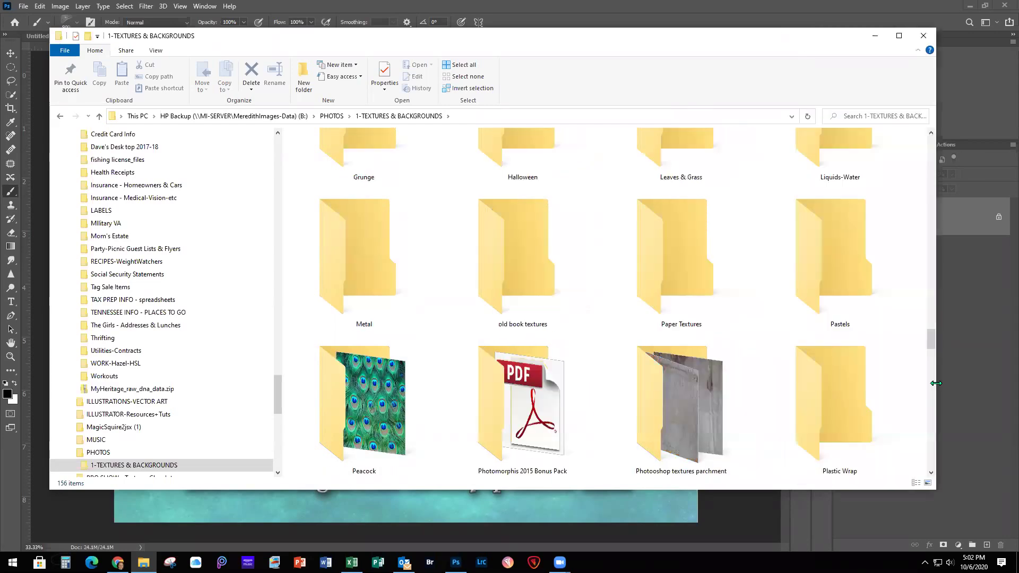
scroll(690, 355, down, 5)
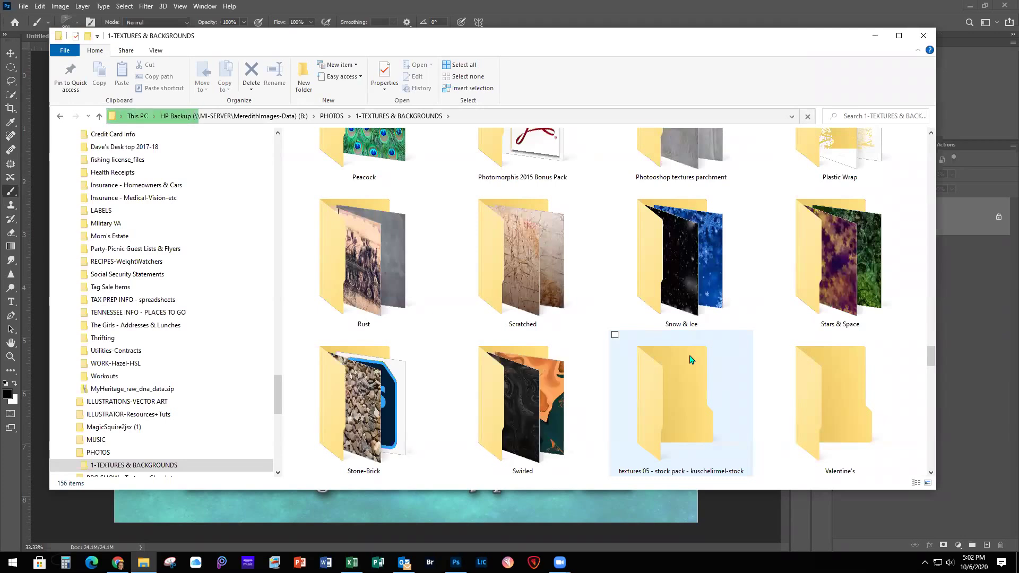
Open the Snow & Ice folder, view its textures as extra large icons, and close the file window.
double_click(695, 294)
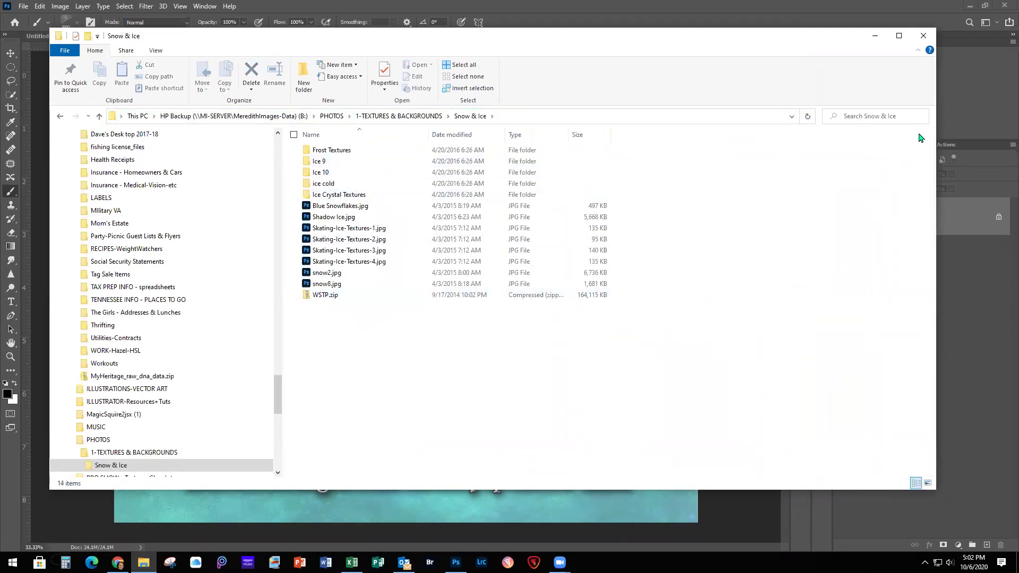
click(155, 53)
click(159, 66)
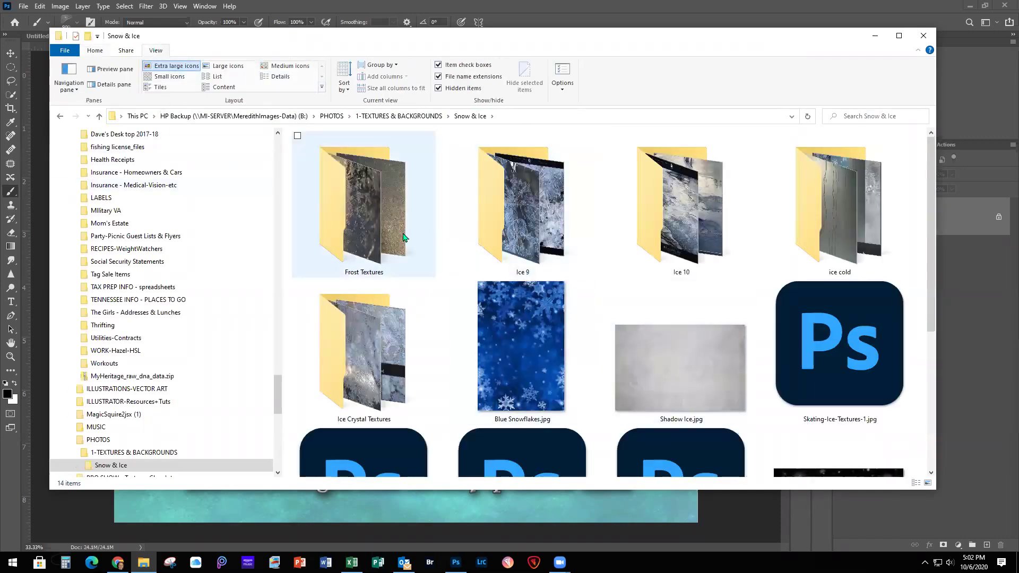
scroll(586, 379, down, 3)
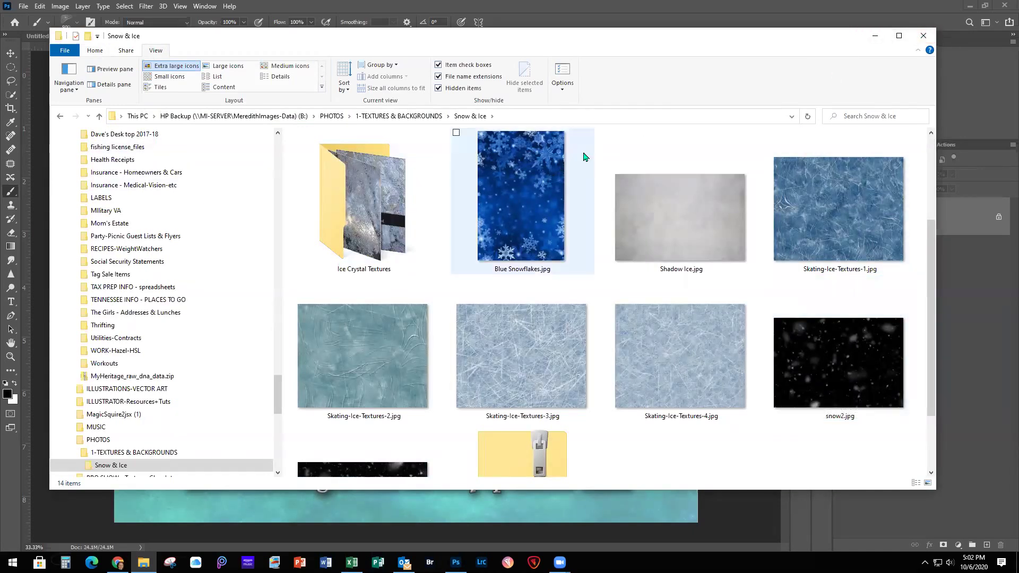
click(924, 37)
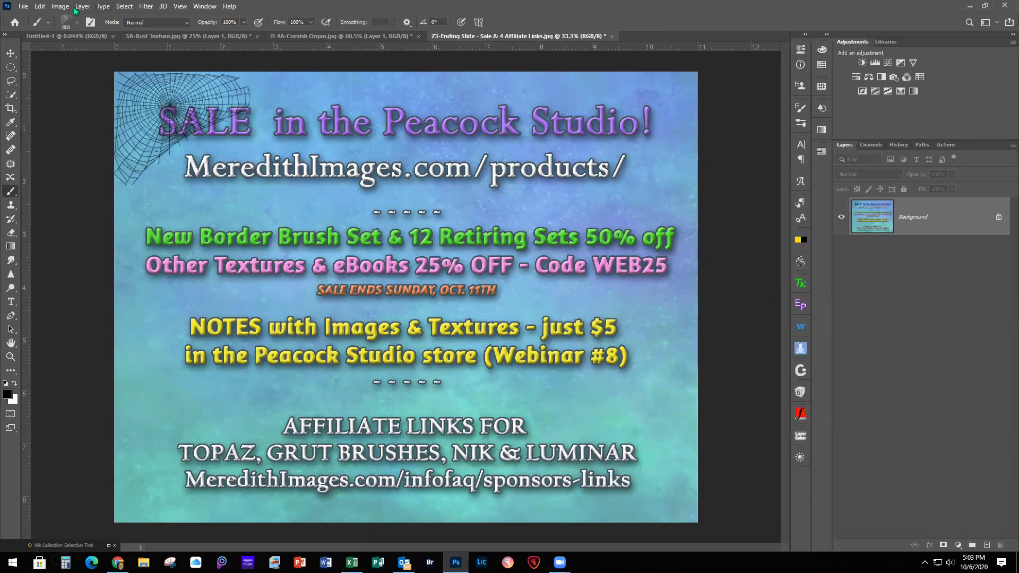
Check Photoshop's list of installed extensions for BrushBox and close the list without choosing one.
click(206, 7)
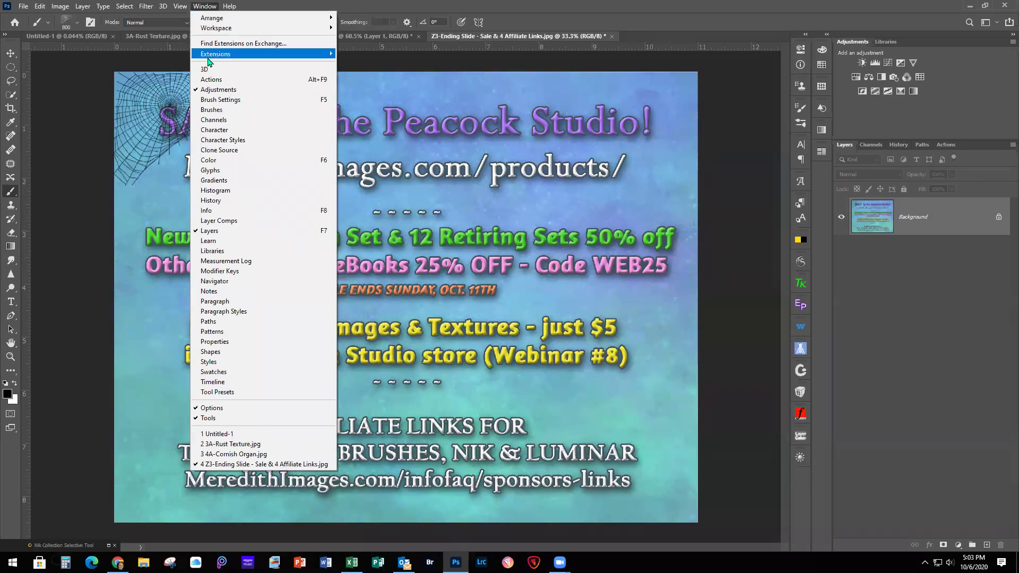
mouse_move(227, 54)
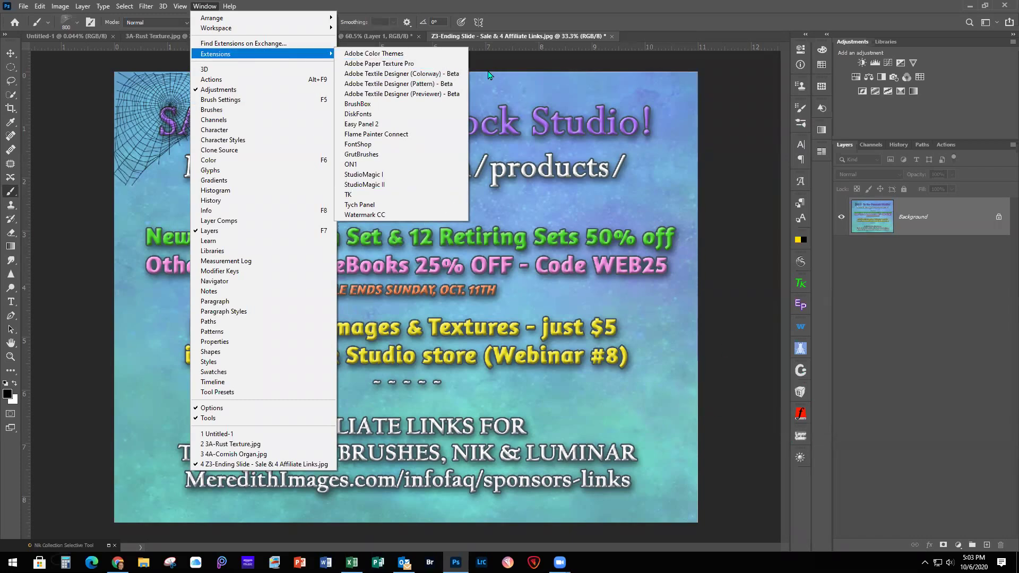
click(759, 94)
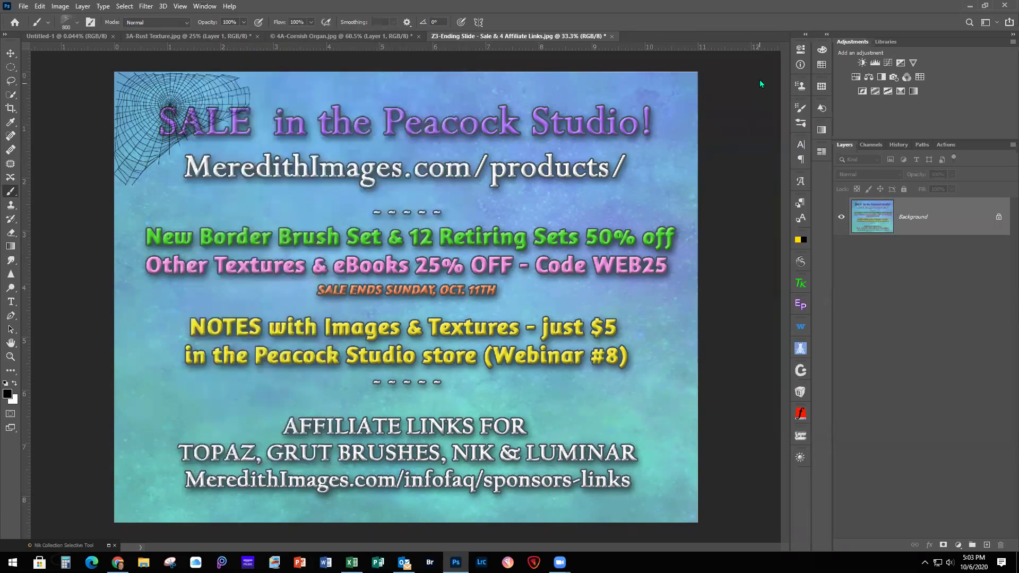